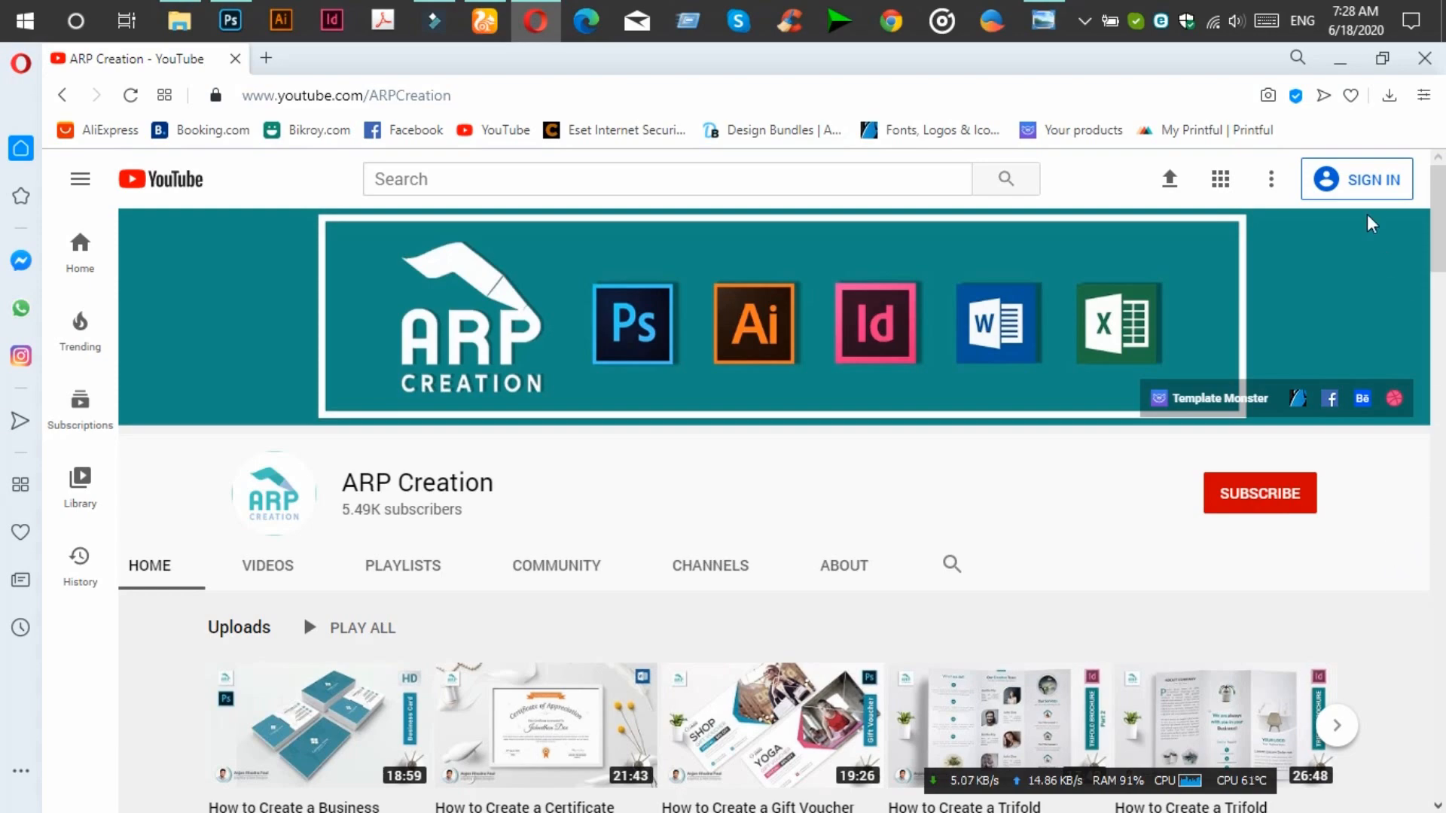
{"action": "scroll", "coordinate": [1419, 661], "scroll_direction": "down", "scroll_amount": 10}
{"action": "scroll", "coordinate": [1420, 661], "scroll_direction": "up", "scroll_amount": 10}
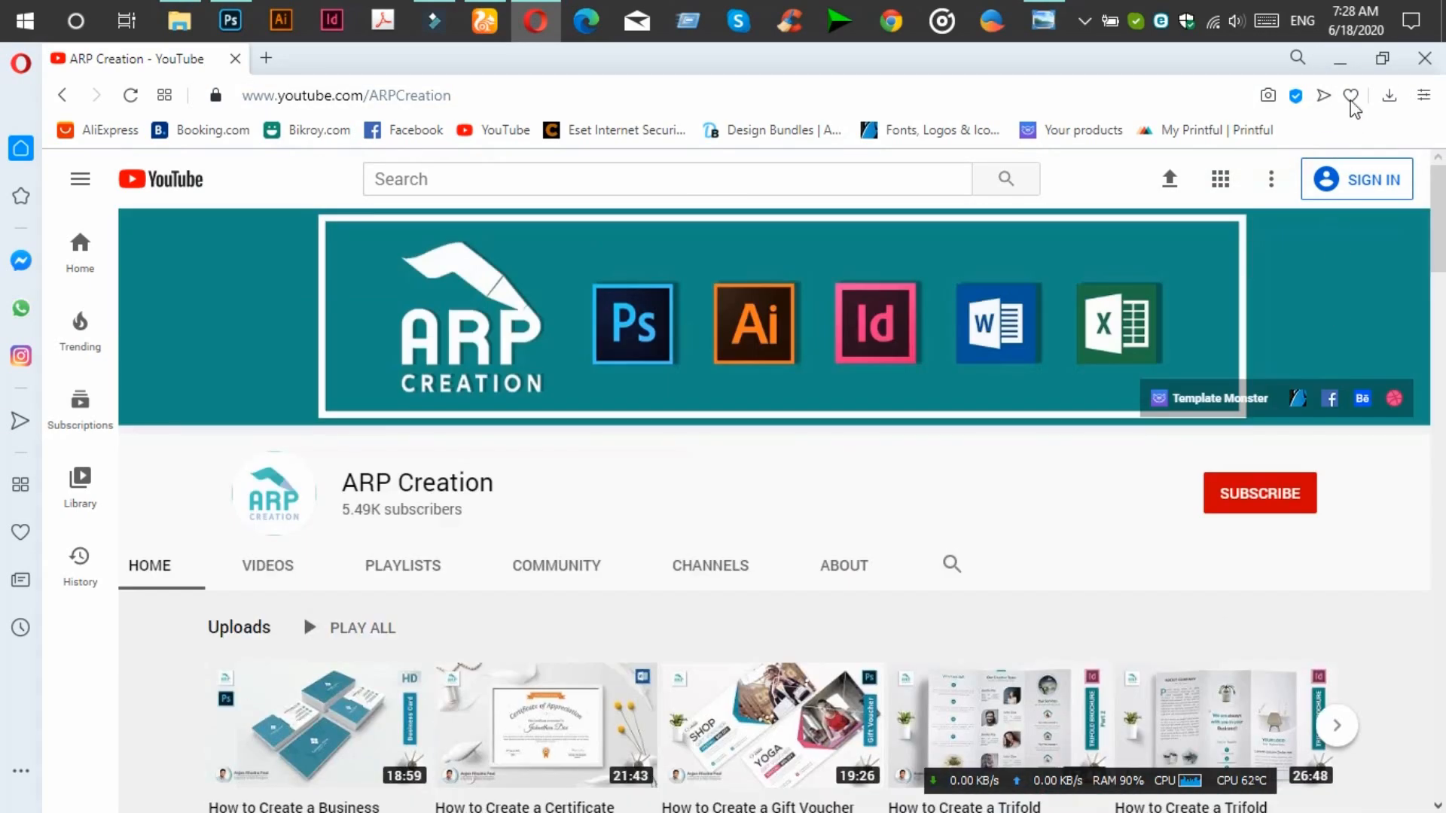
Switch to Photoshop and create a new document 2000 px wide and 1350 px high.
{"action": "left_click", "coordinate": [1345, 62]}
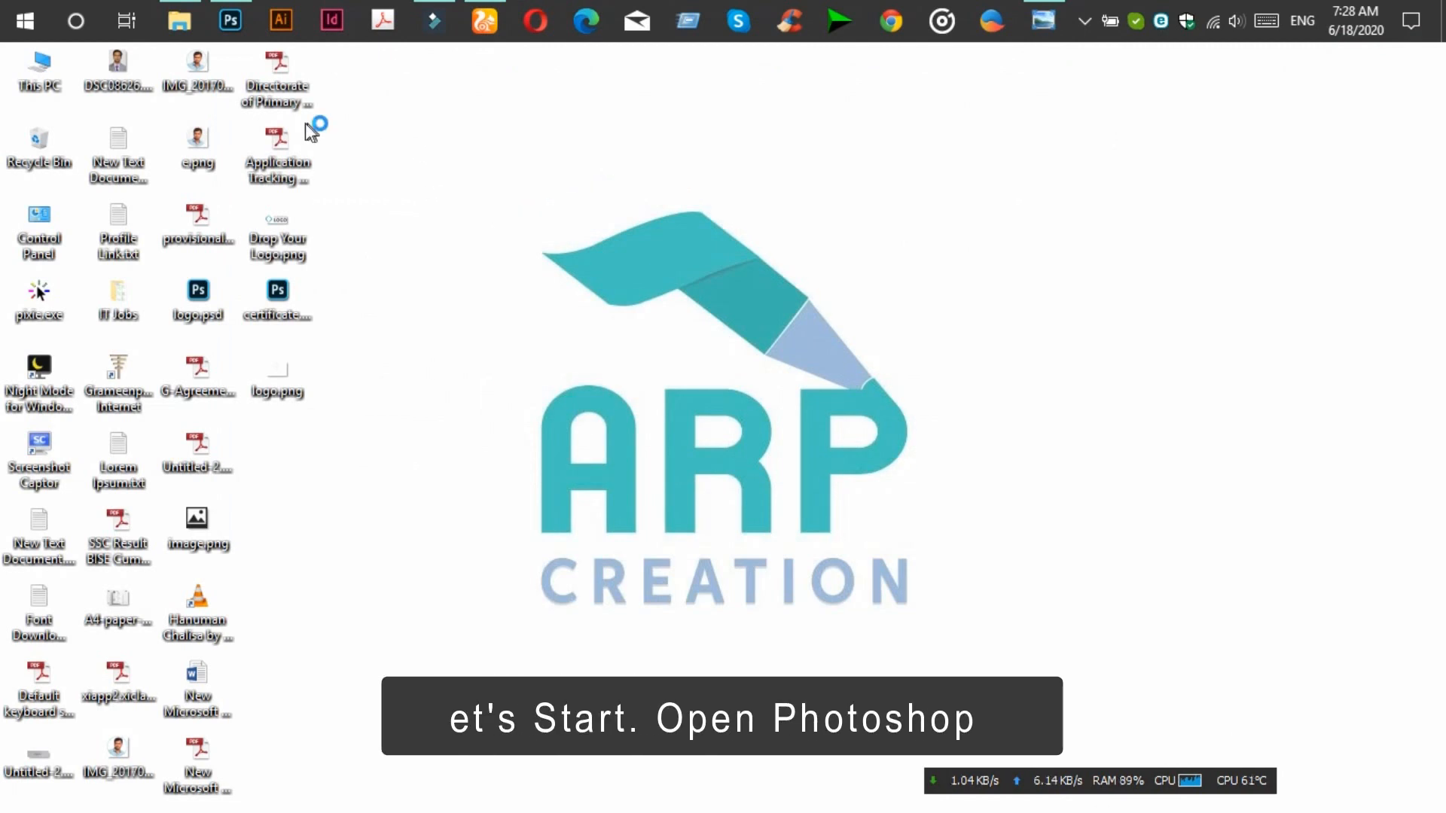
{"action": "left_click", "coordinate": [230, 23]}
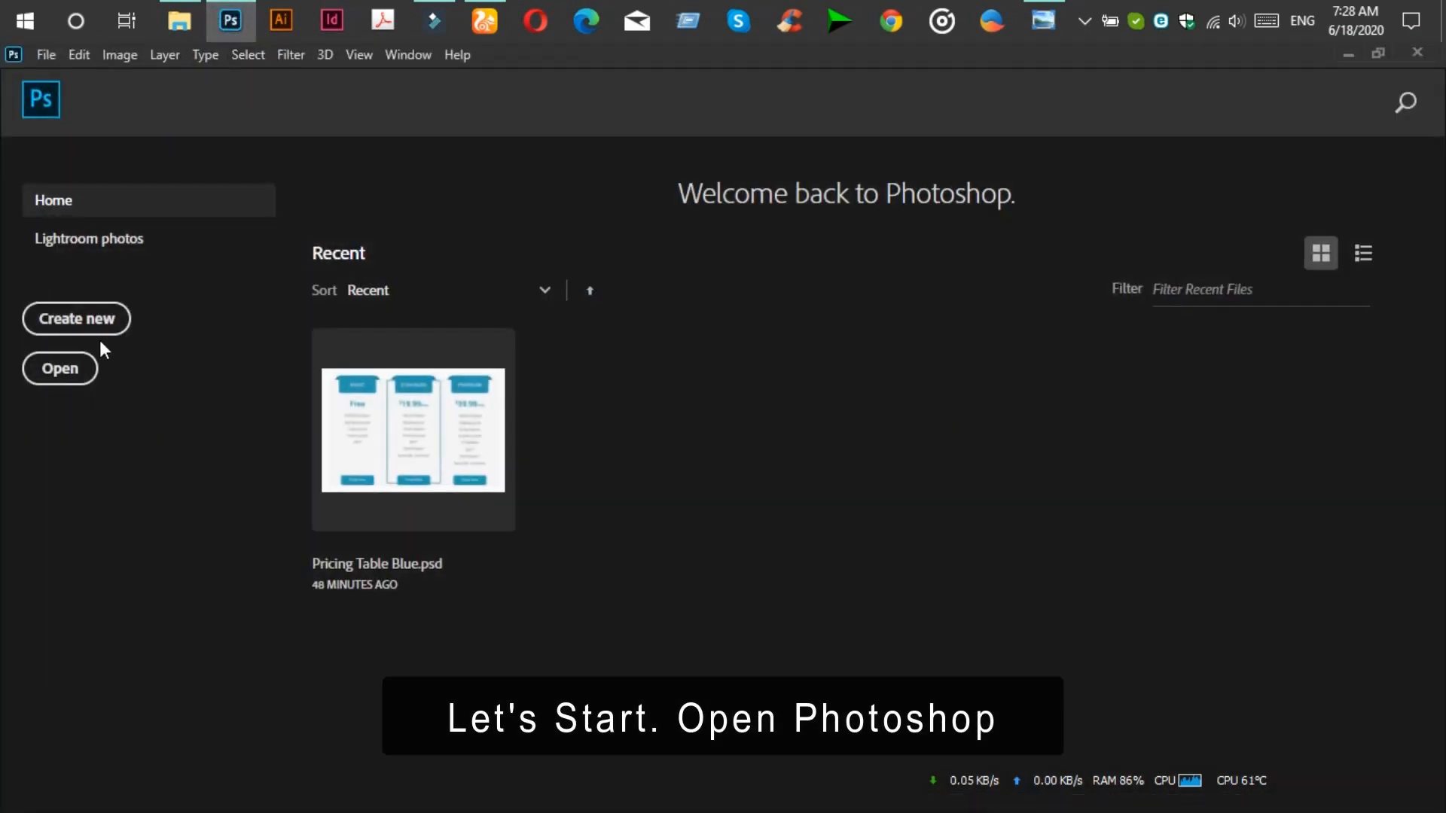
{"action": "left_click", "coordinate": [72, 318]}
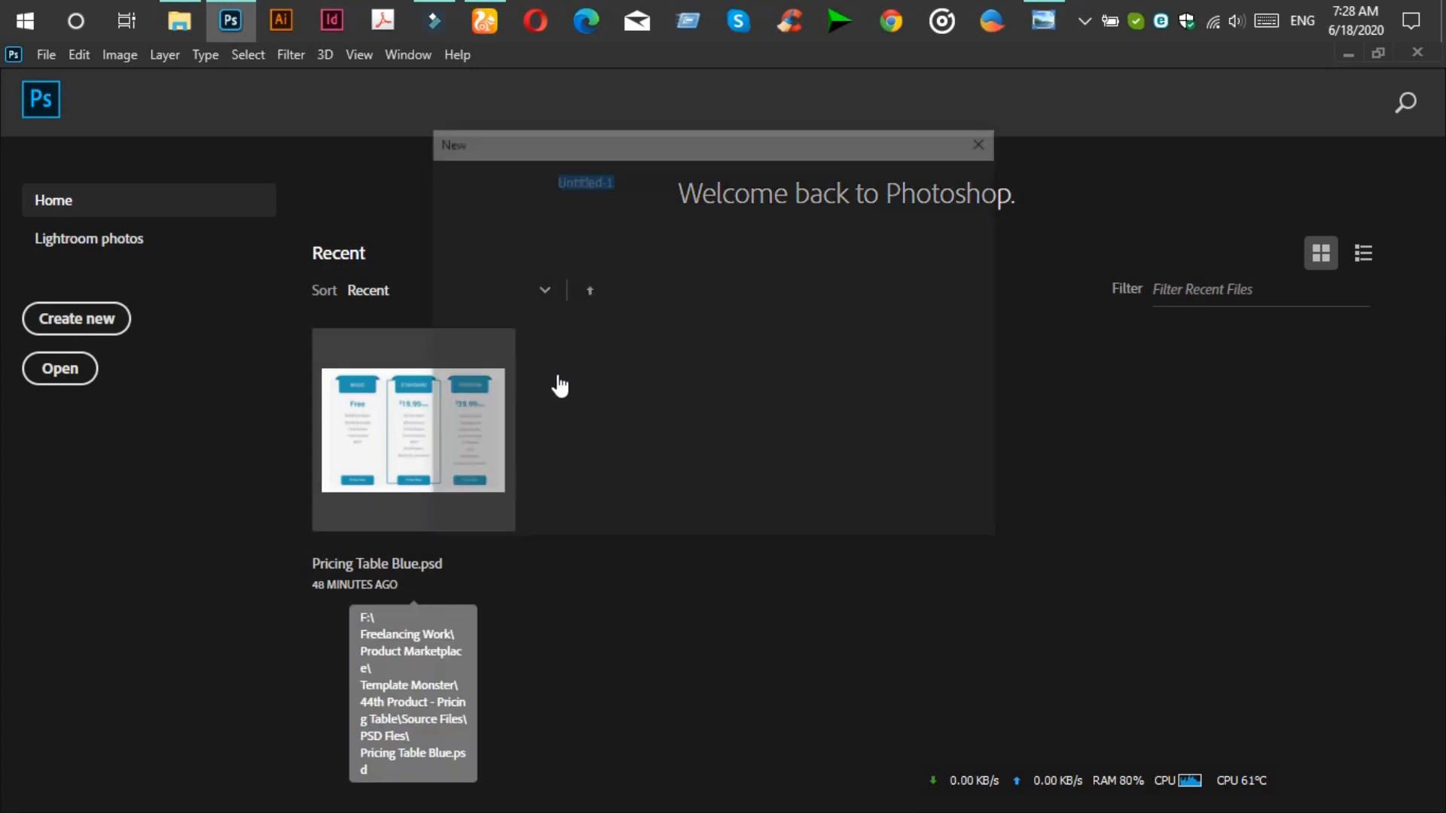
{"action": "left_click", "coordinate": [642, 271]}
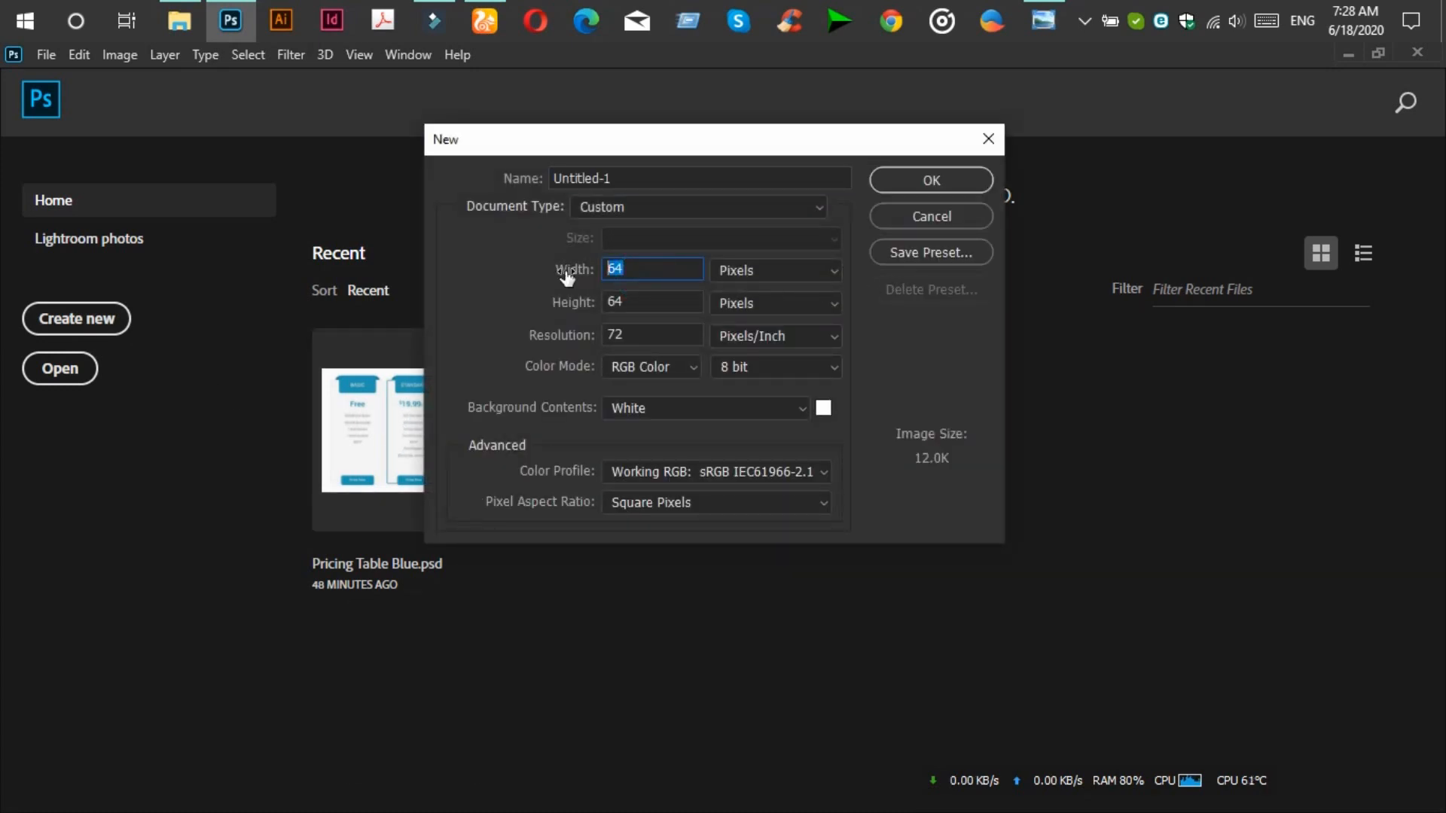
{"action": "type", "text": "2000"}
{"action": "left_click", "coordinate": [647, 299]}
{"action": "type", "text": "1350"}
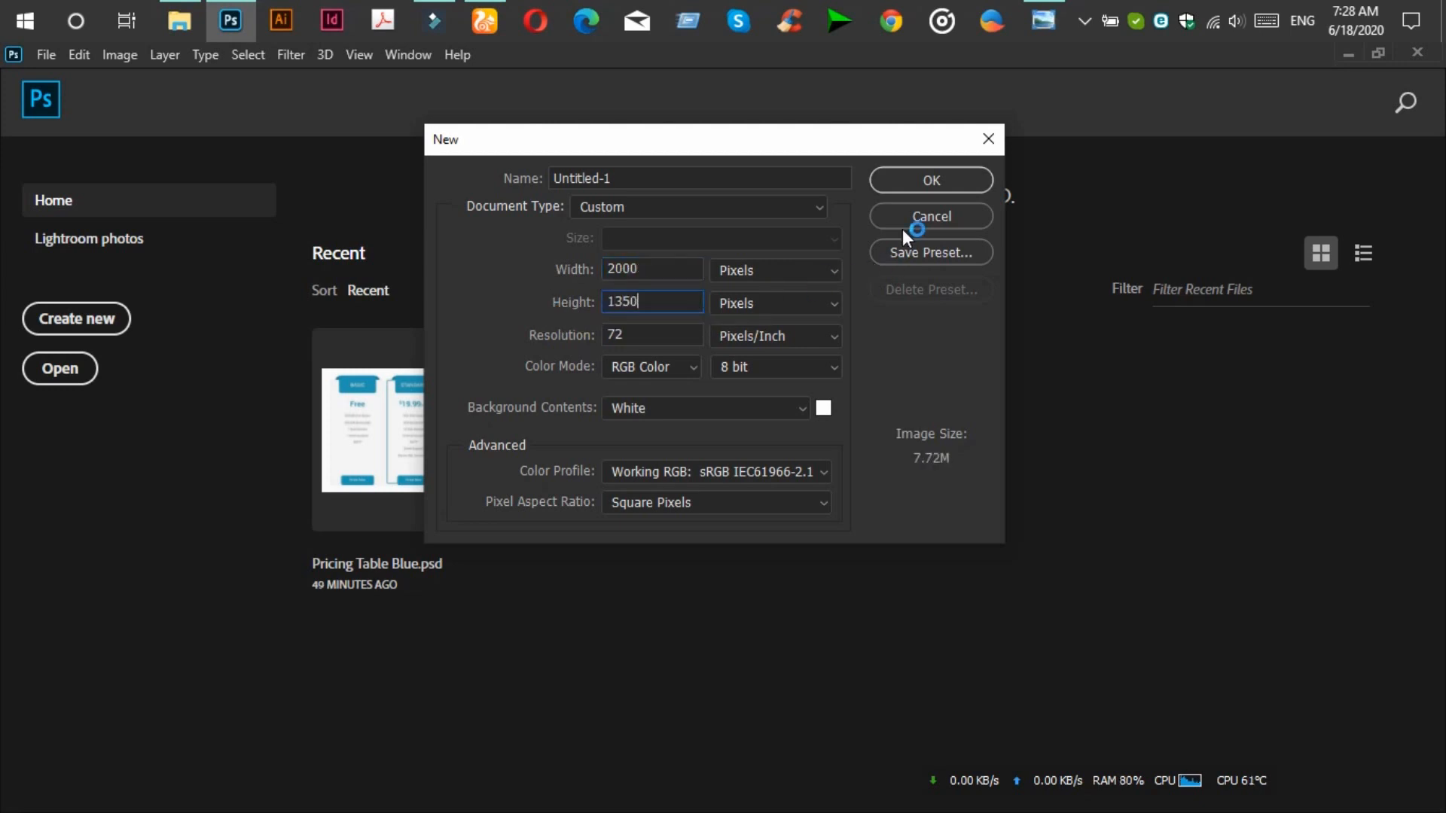
{"action": "left_click", "coordinate": [911, 171]}
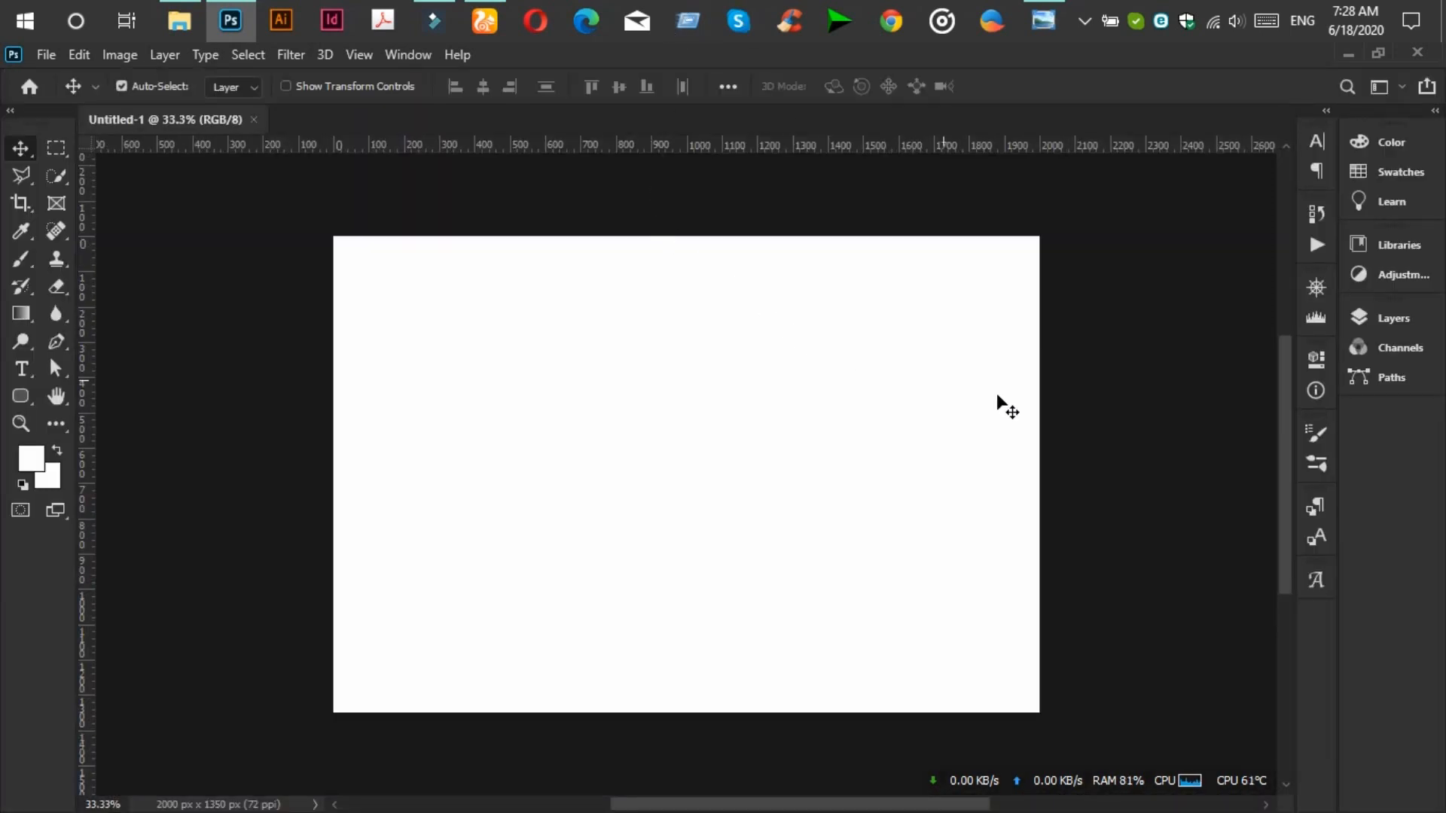
Sketch a vertical rounded rectangle about 520 × 992 px with a 20 px corner radius as the first pricing column.
{"action": "scroll", "coordinate": [1028, 410], "scroll_direction": "up", "scroll_amount": 1}
{"action": "left_click", "coordinate": [1046, 11]}
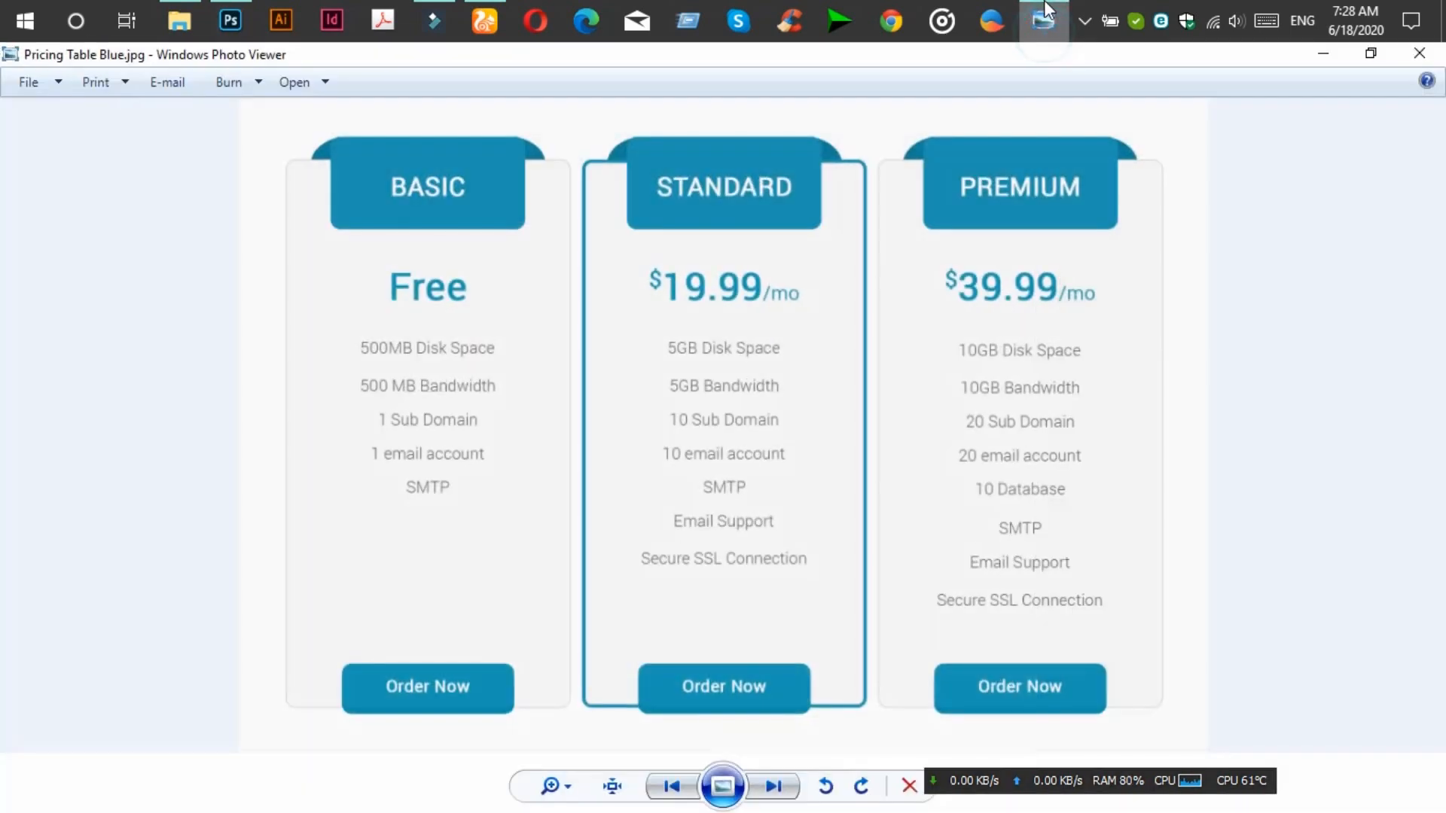
{"action": "left_click", "coordinate": [1045, 12]}
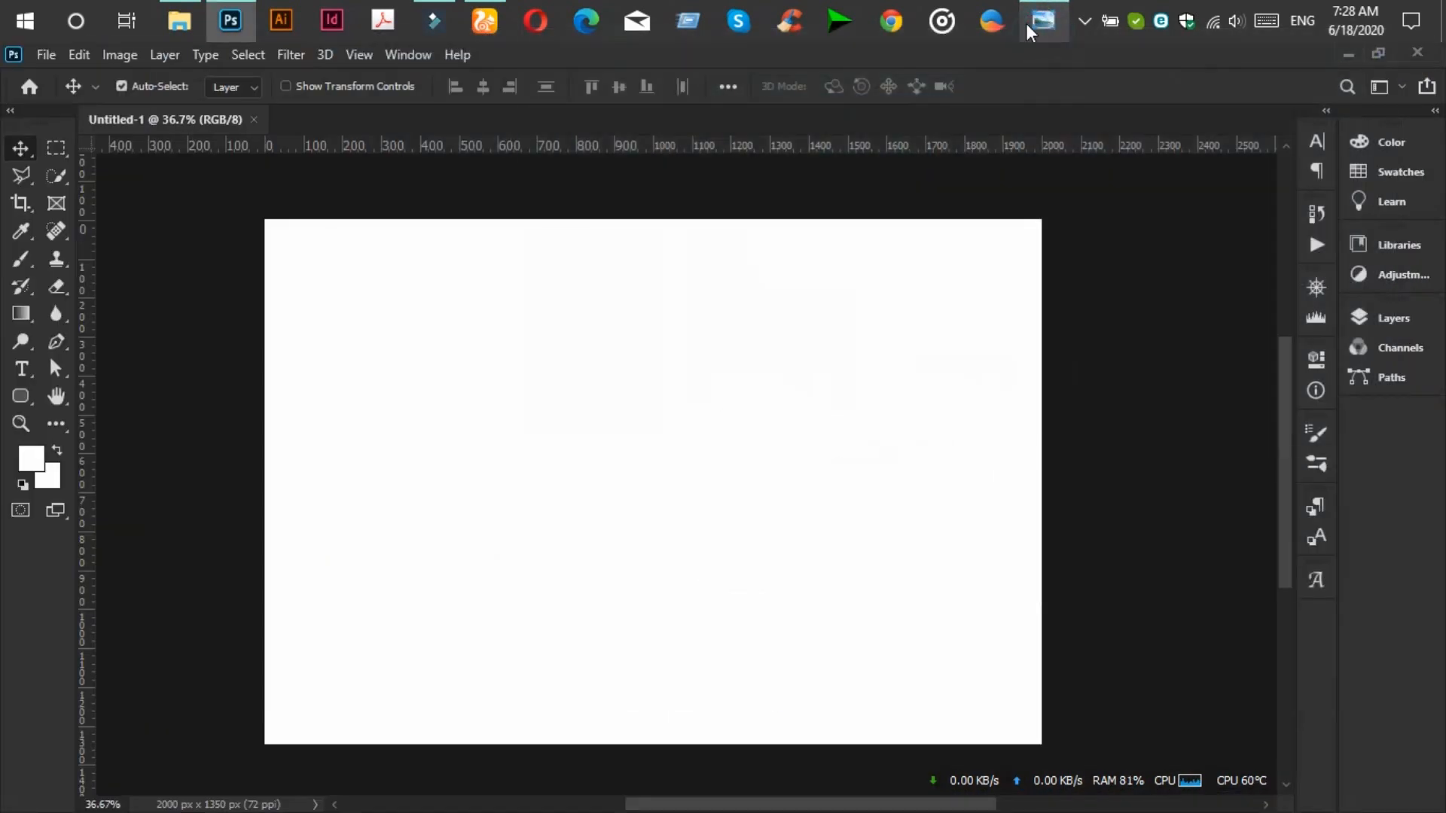
{"action": "left_click", "coordinate": [28, 403]}
{"action": "left_click", "coordinate": [87, 413]}
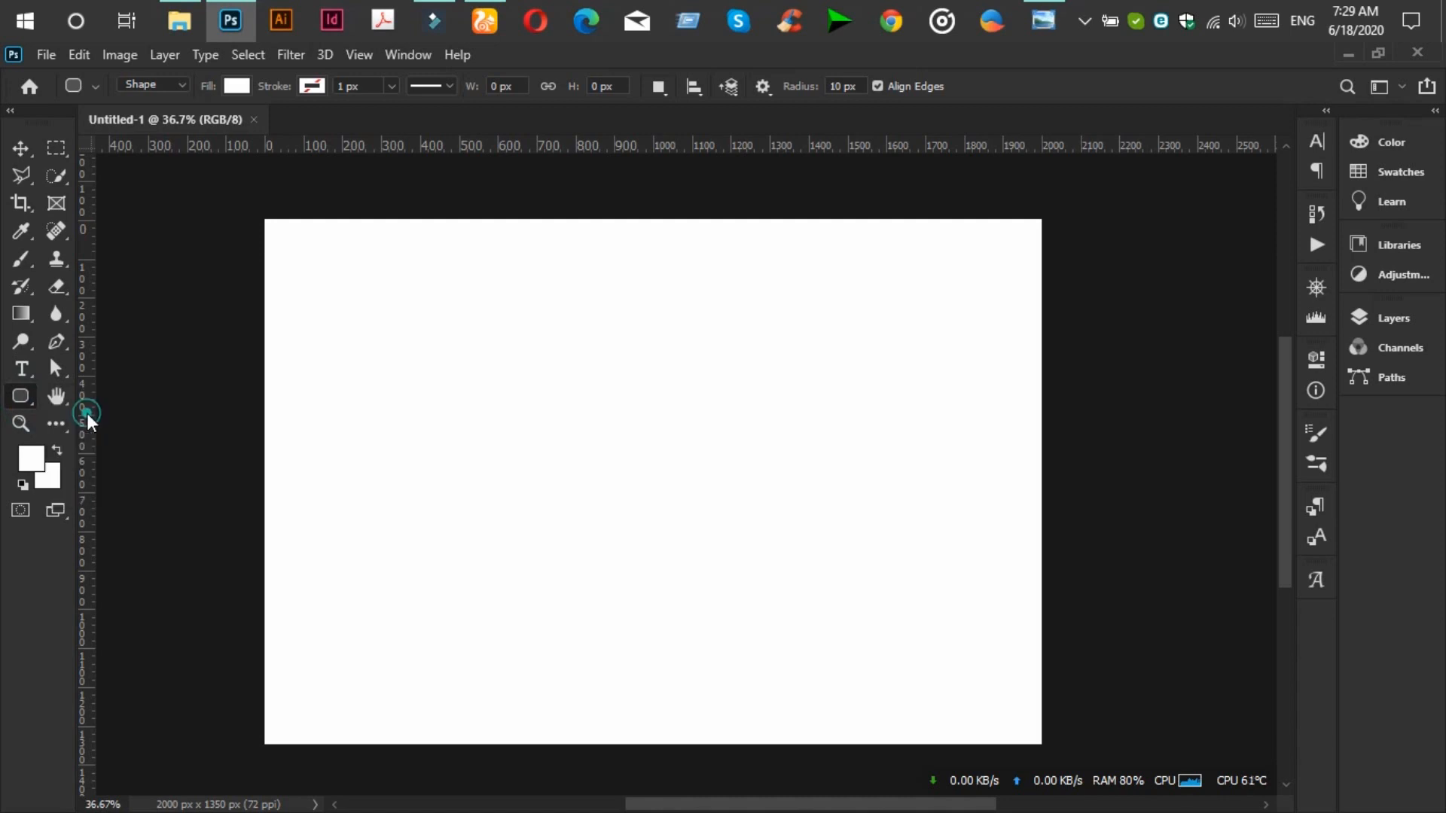
{"action": "left_click", "coordinate": [834, 81]}
{"action": "type", "text": "20"}
{"action": "left_click_drag", "start_coordinate": [332, 307], "coordinate": [535, 692]}
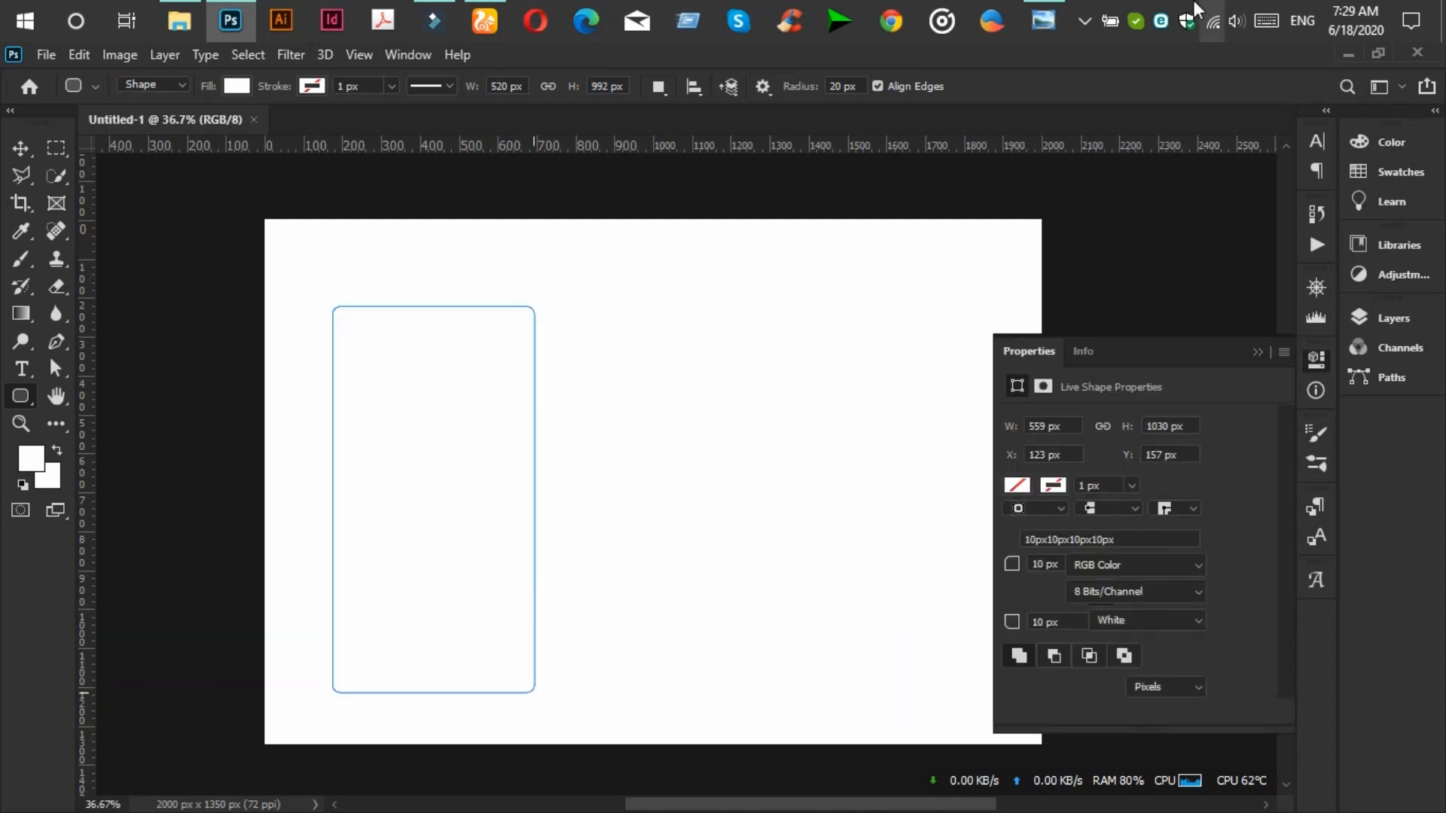
Check the reference pricing table image and fill the rounded rectangle with light gray.
{"action": "left_click", "coordinate": [1048, 20]}
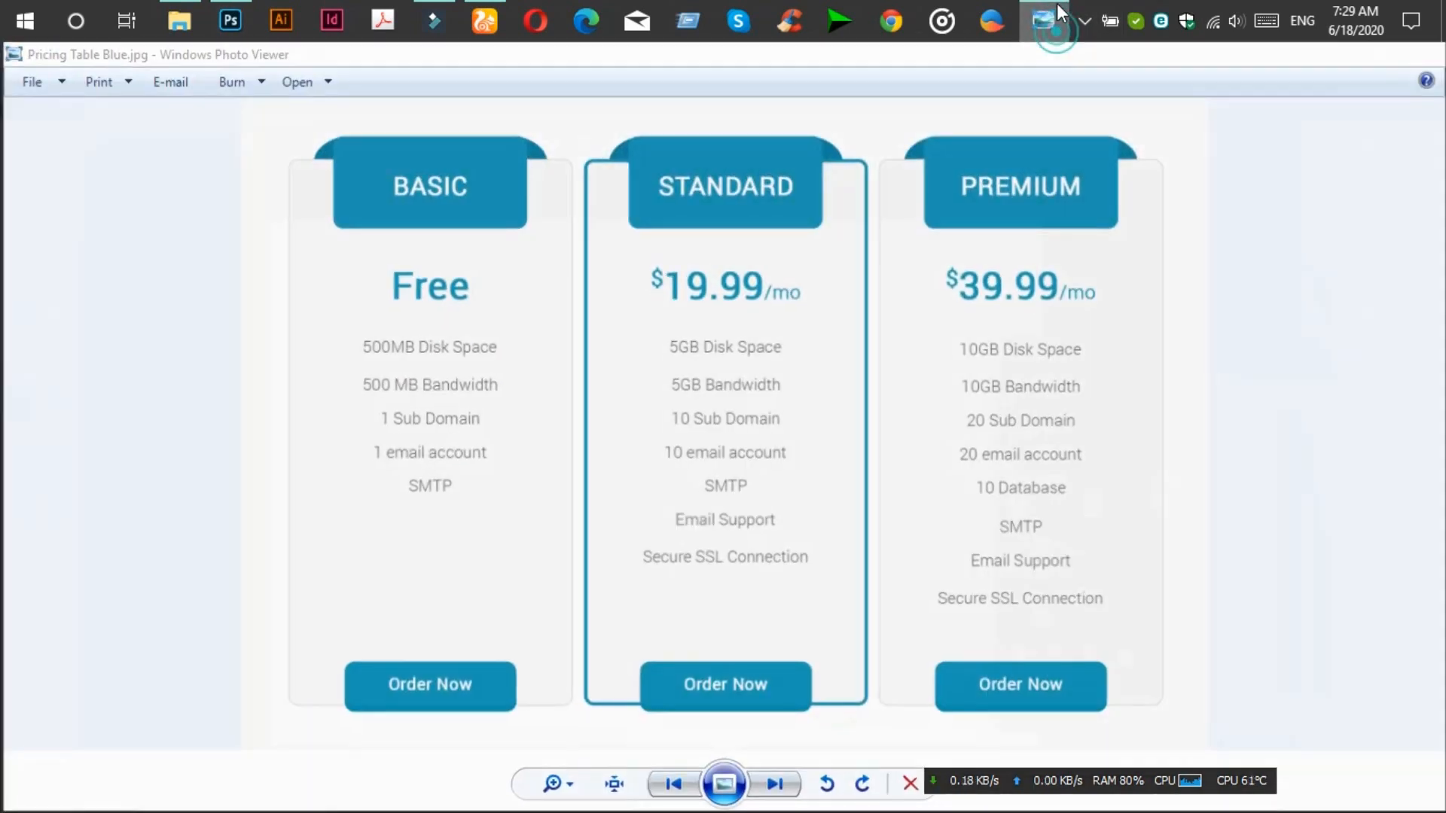
{"action": "left_click", "coordinate": [1048, 21]}
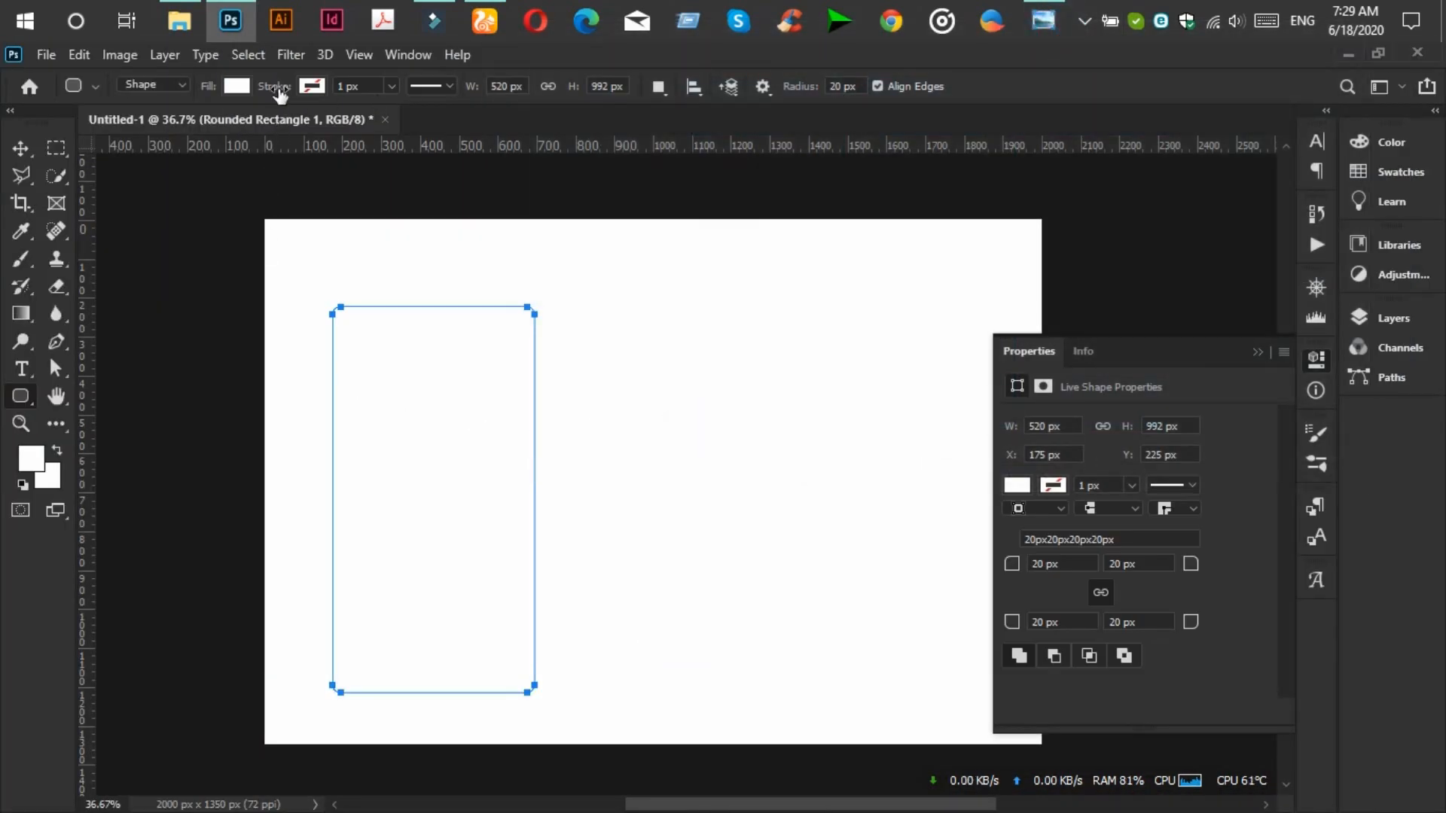
{"action": "left_click", "coordinate": [236, 86]}
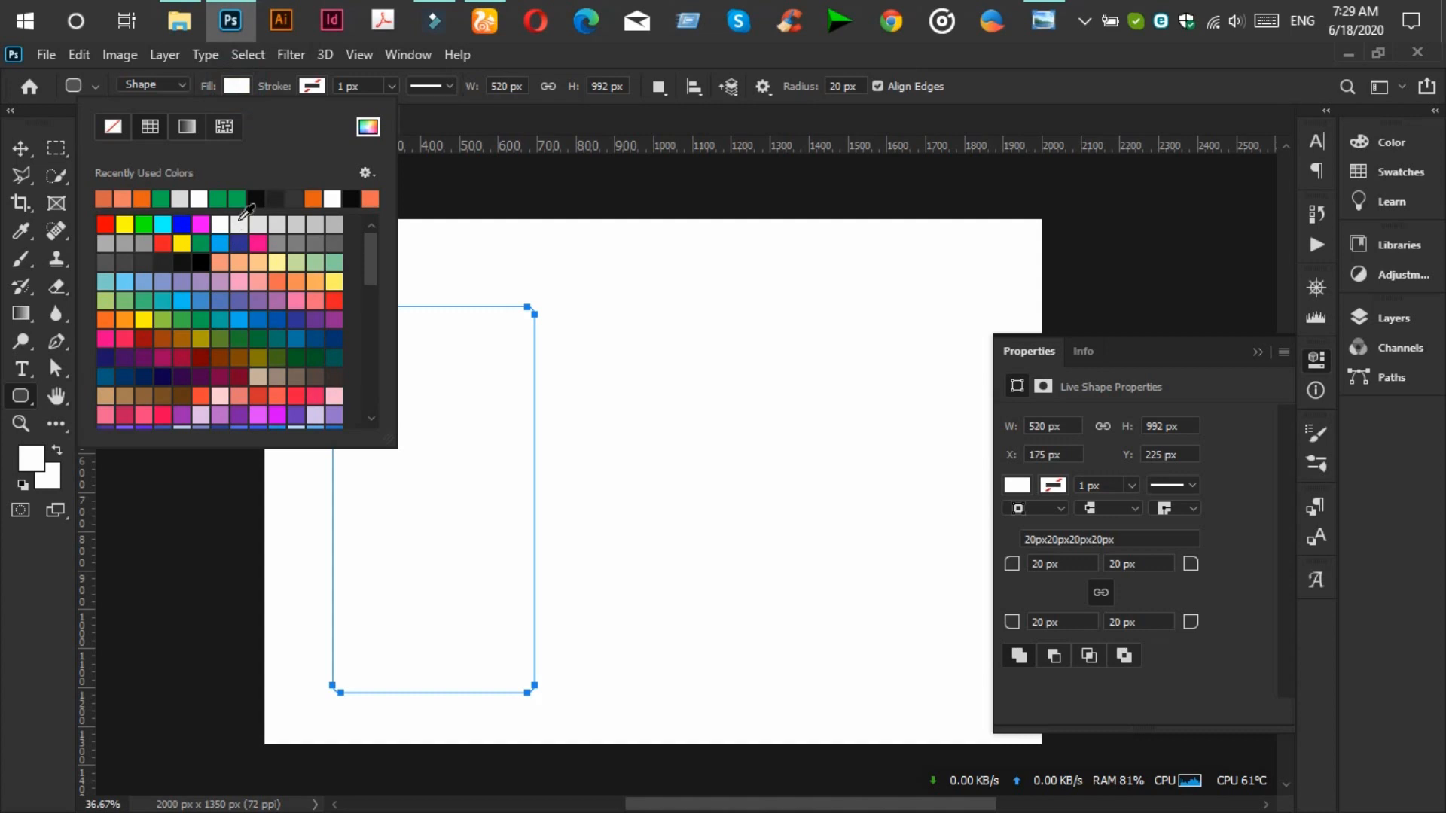
{"action": "left_click", "coordinate": [239, 224]}
{"action": "left_click", "coordinate": [20, 148]}
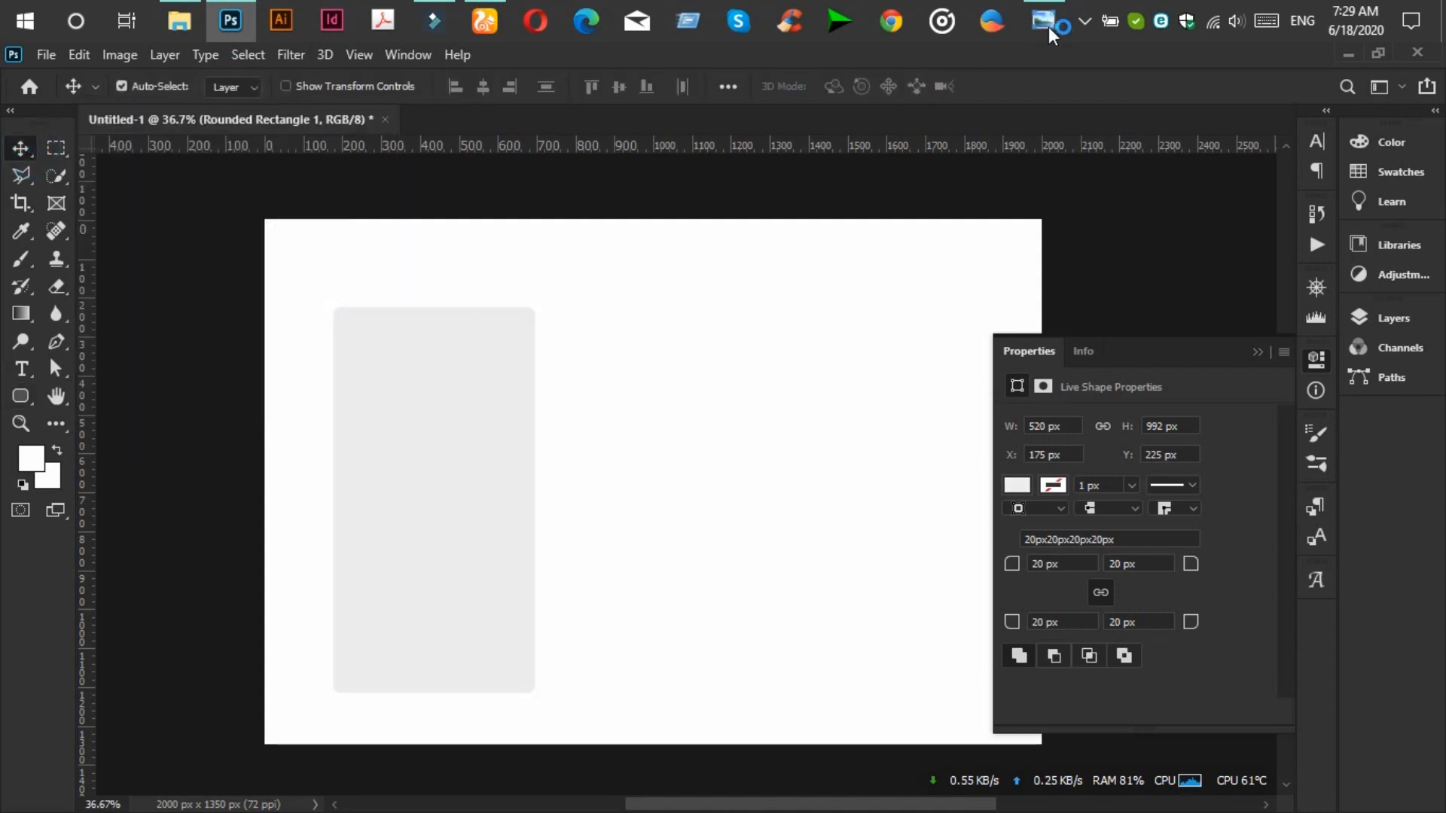
Give the light gray column a 1 px gray stroke, as in the reference image.
{"action": "left_click", "coordinate": [1056, 22]}
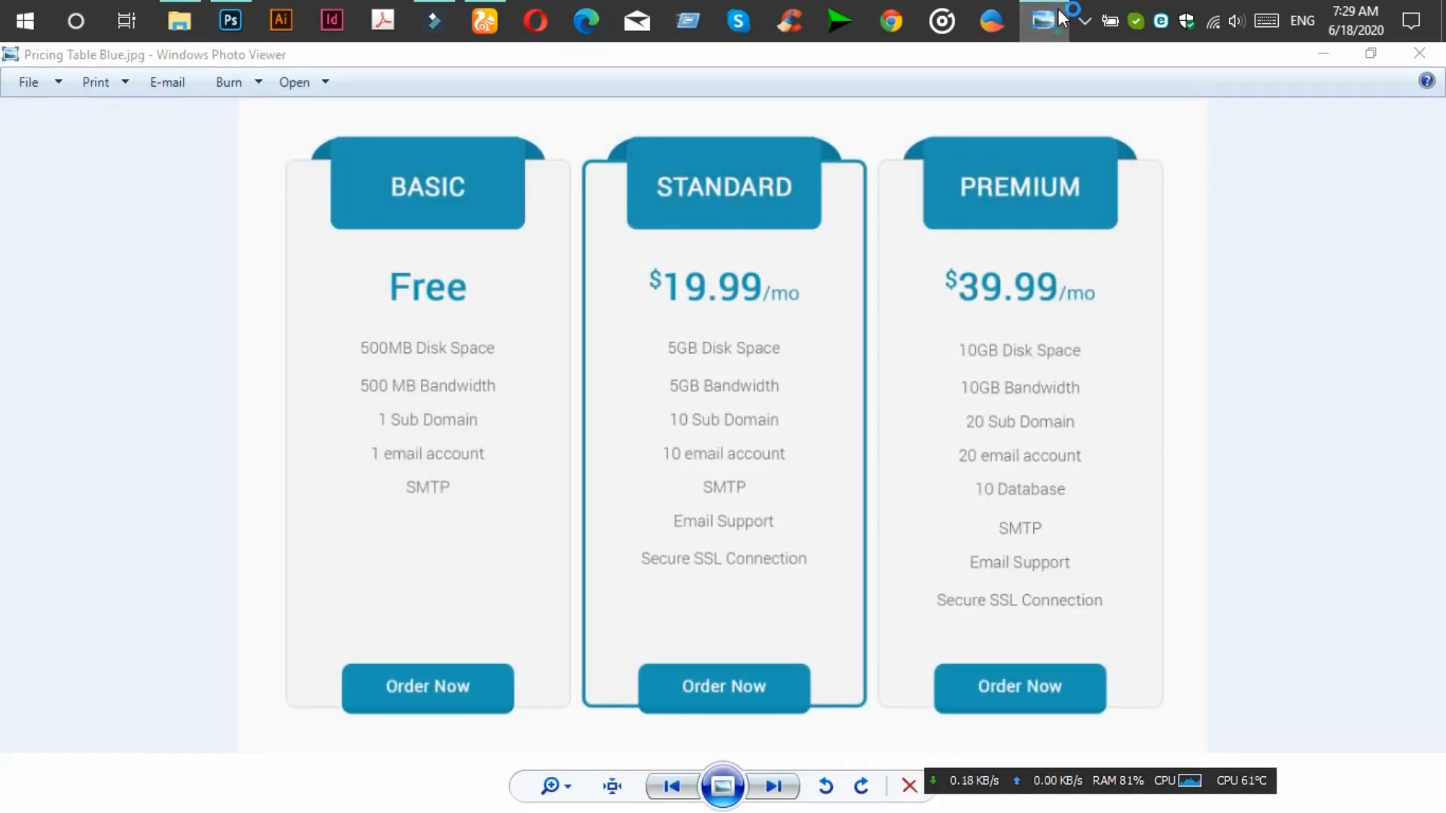
{"action": "left_click", "coordinate": [1058, 16]}
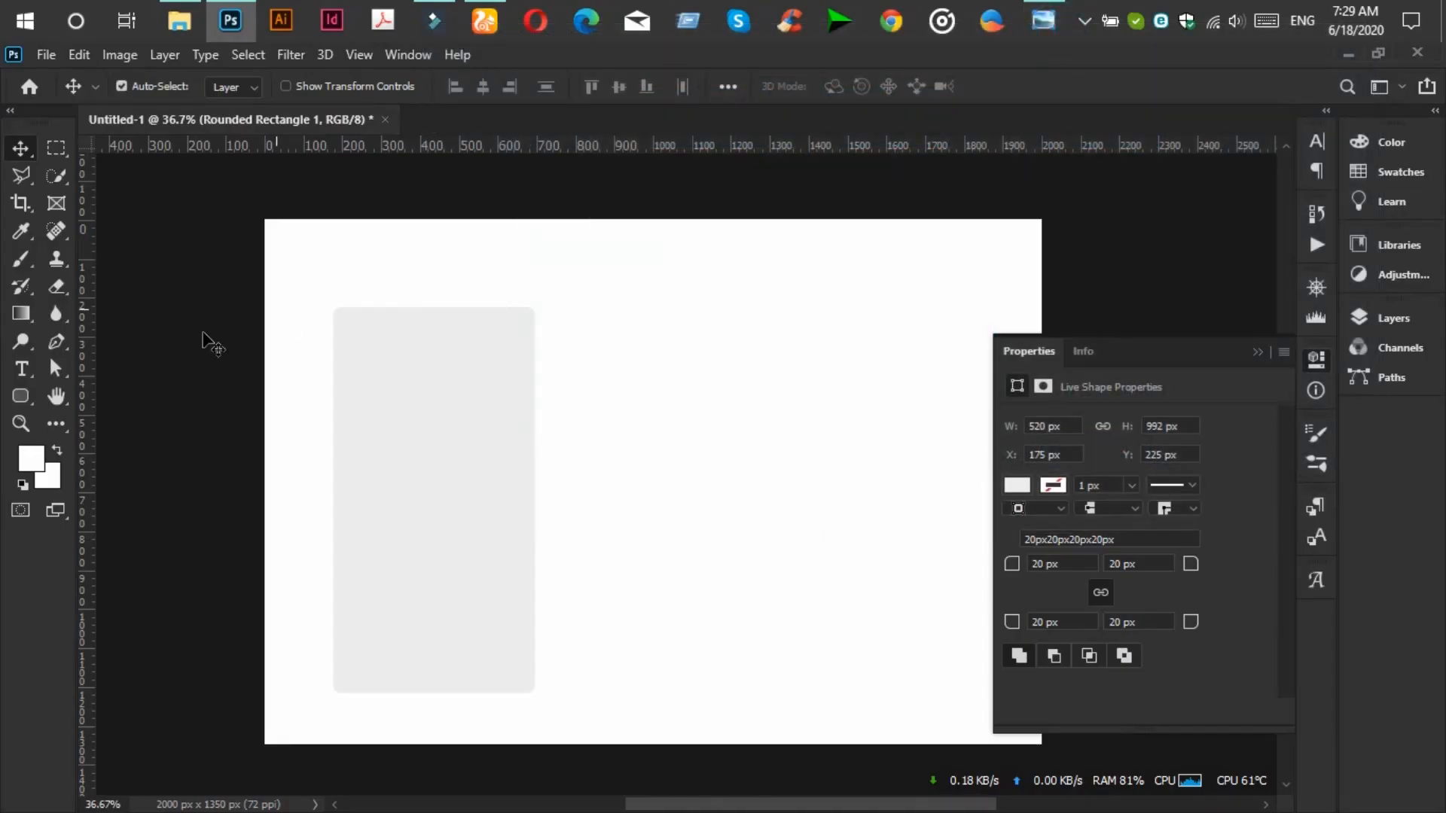
{"action": "left_click", "coordinate": [17, 396]}
{"action": "left_click", "coordinate": [314, 85]}
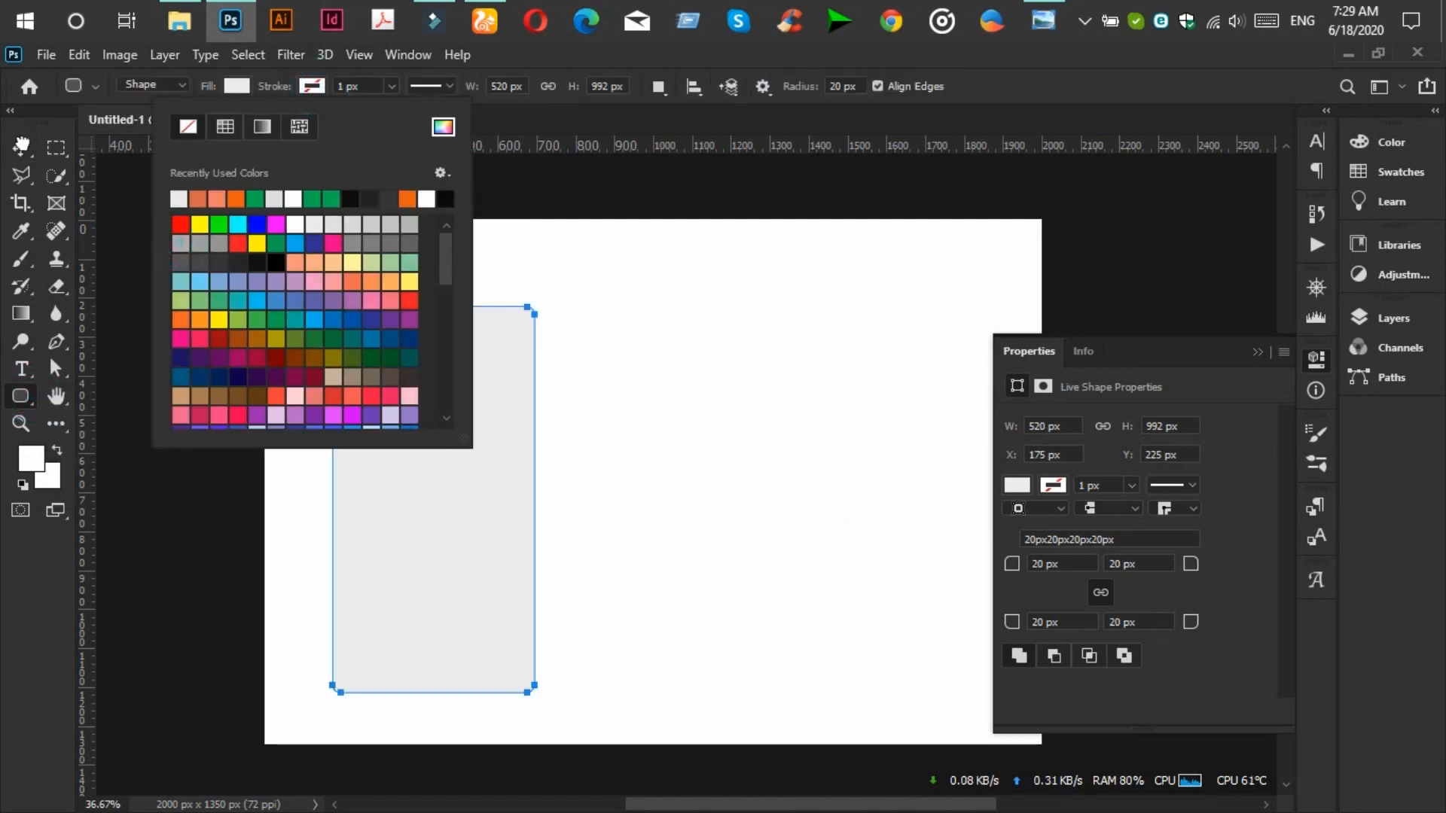
{"action": "left_click", "coordinate": [22, 149]}
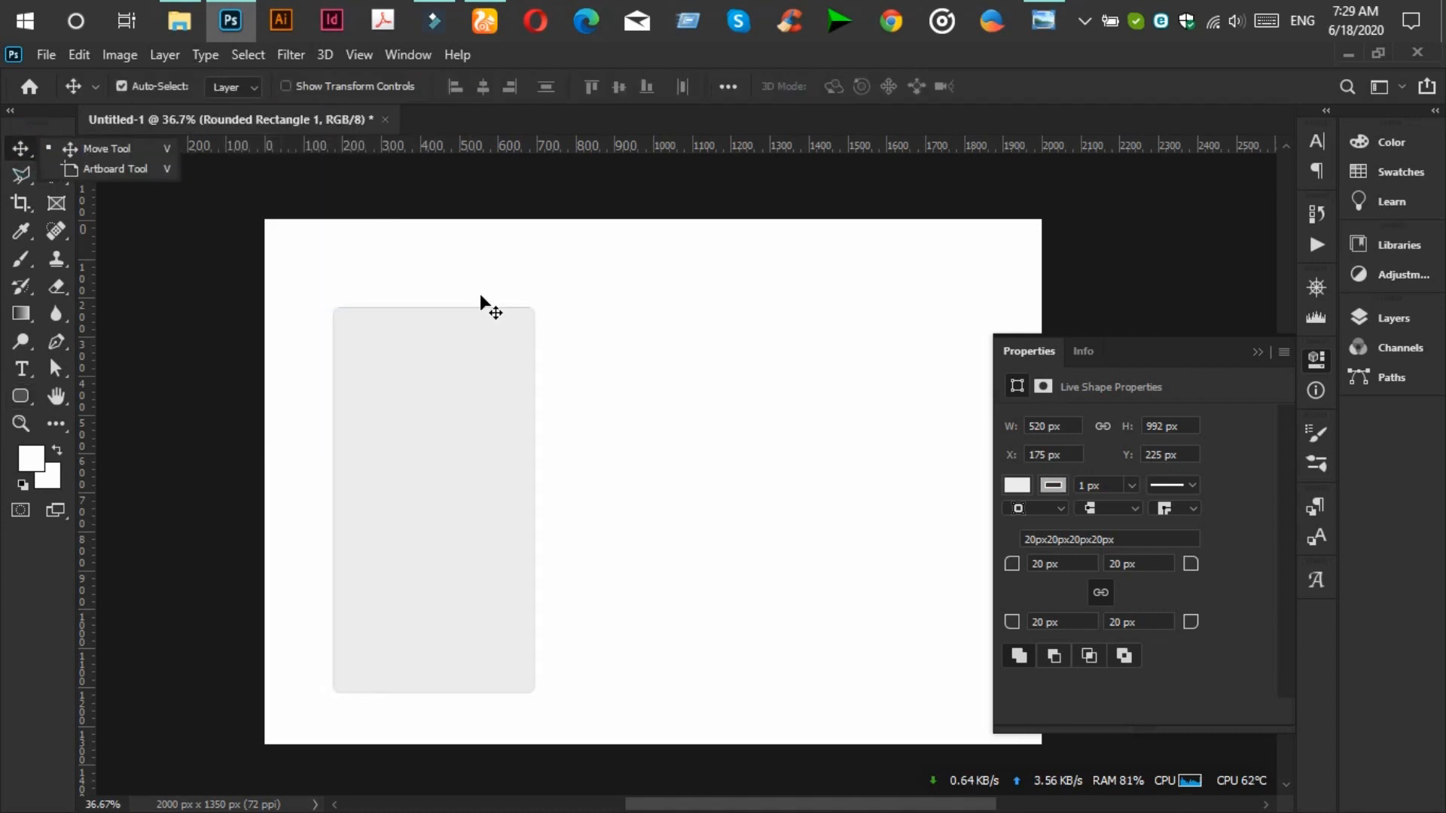
{"action": "left_click", "coordinate": [588, 377]}
{"action": "scroll", "coordinate": [470, 561], "scroll_direction": "up", "scroll_amount": 3}
{"action": "scroll", "coordinate": [469, 561], "scroll_direction": "down", "scroll_amount": 3}
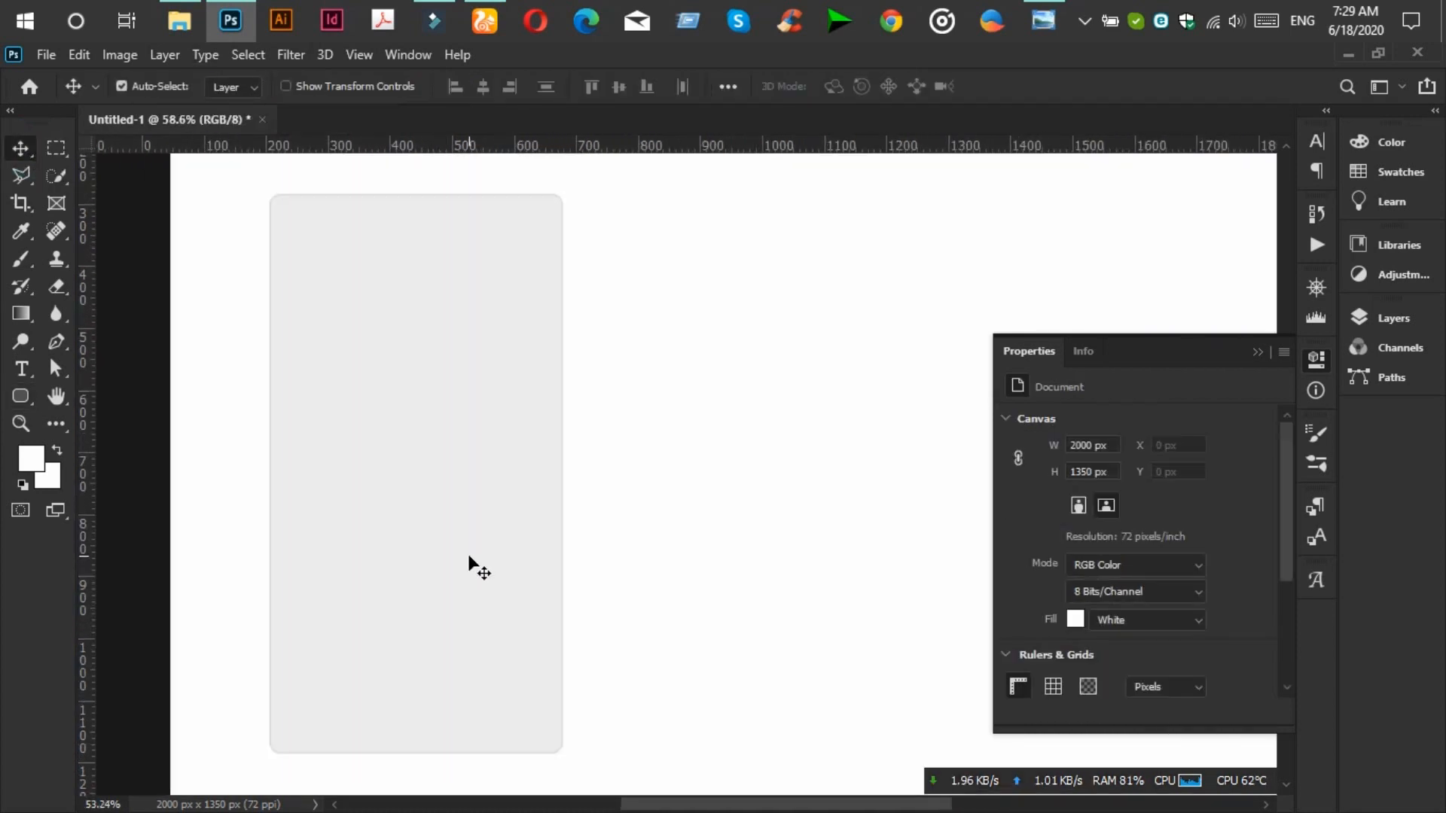
Change the column's stroke to a darker gray after comparing it with the reference image.
{"action": "left_click", "coordinate": [1047, 16]}
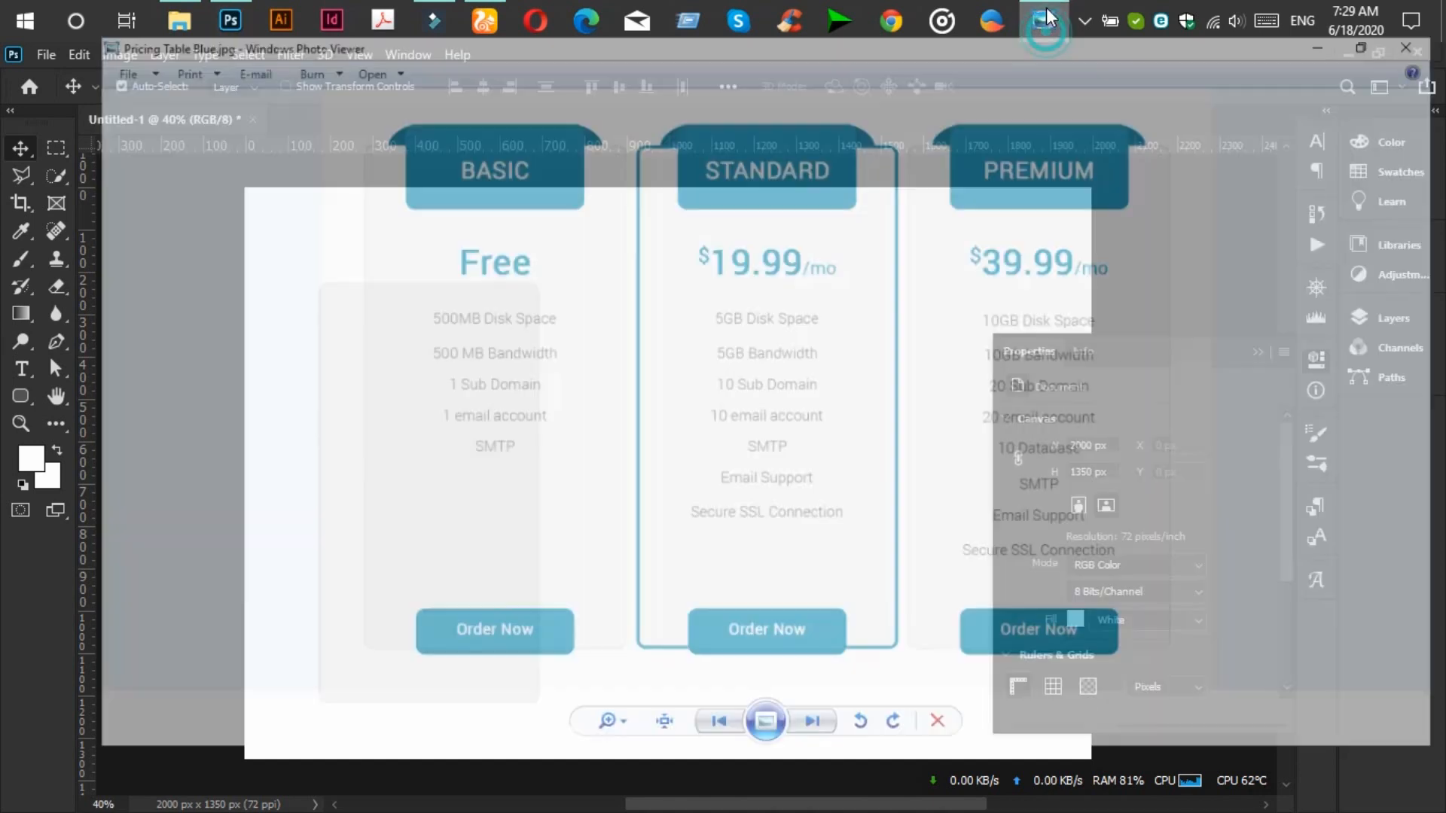
{"action": "left_click", "coordinate": [1047, 17]}
{"action": "left_click", "coordinate": [417, 360]}
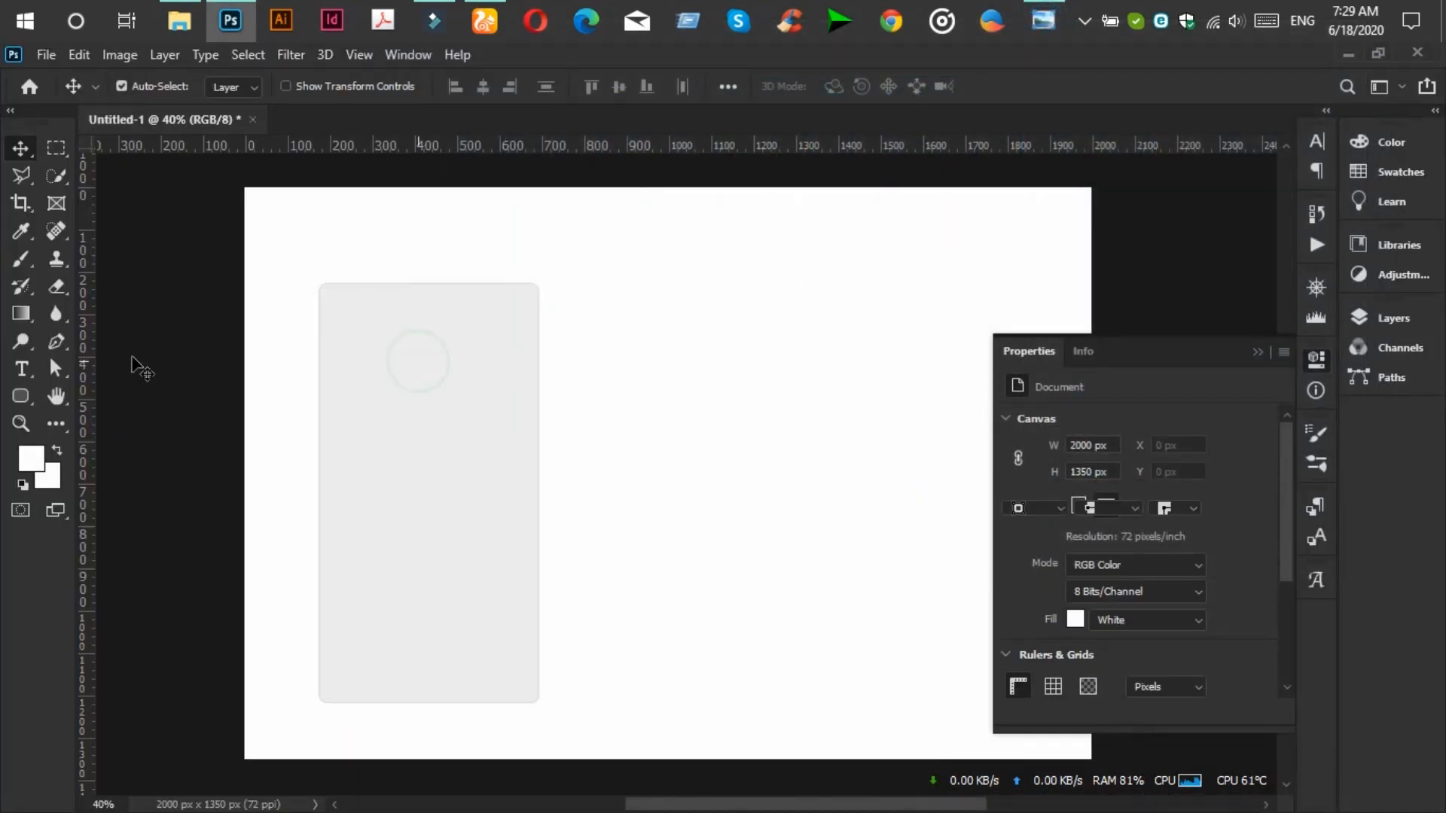
{"action": "left_click", "coordinate": [20, 395]}
{"action": "left_click", "coordinate": [312, 86]}
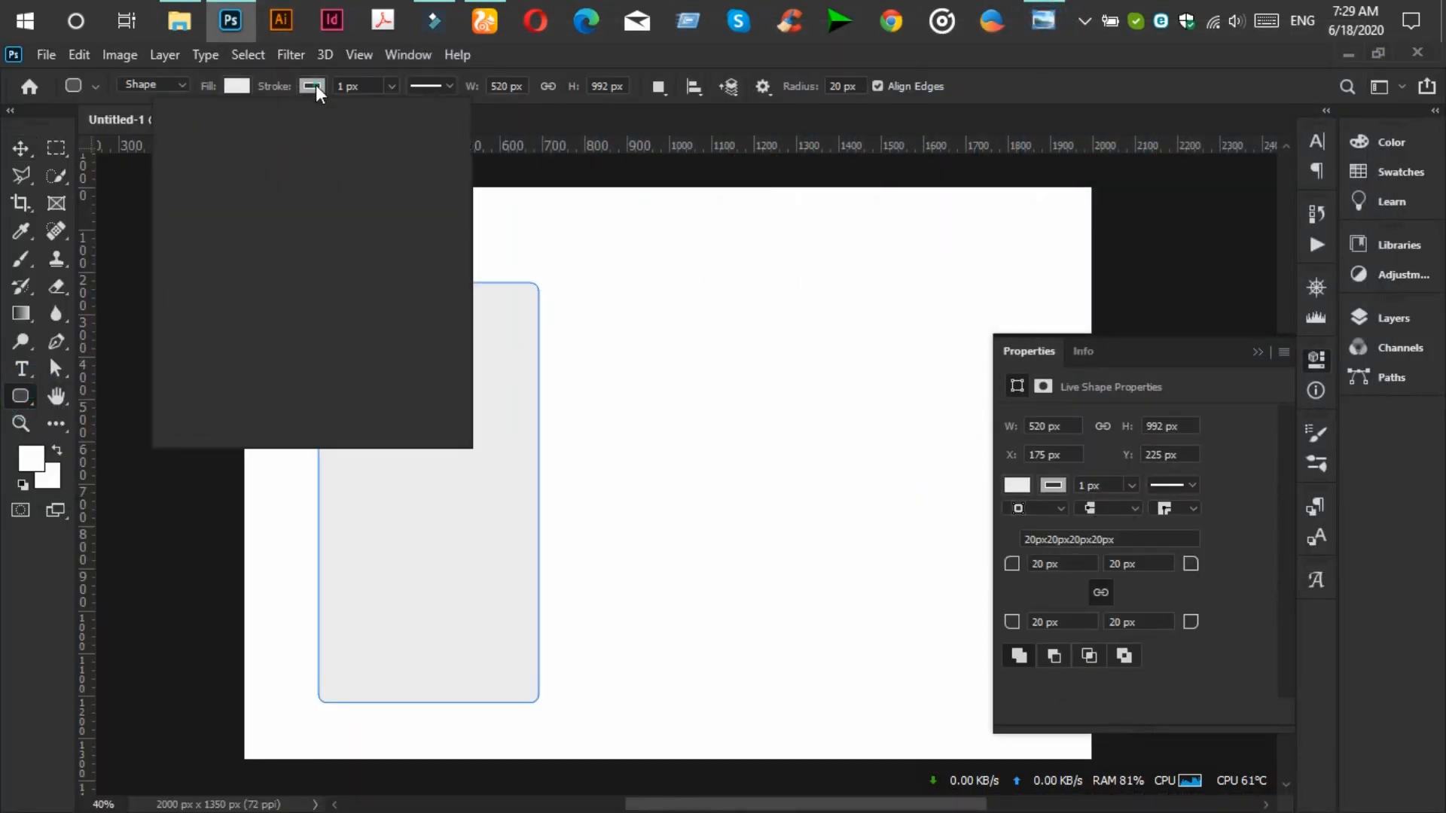
{"action": "left_click", "coordinate": [217, 242]}
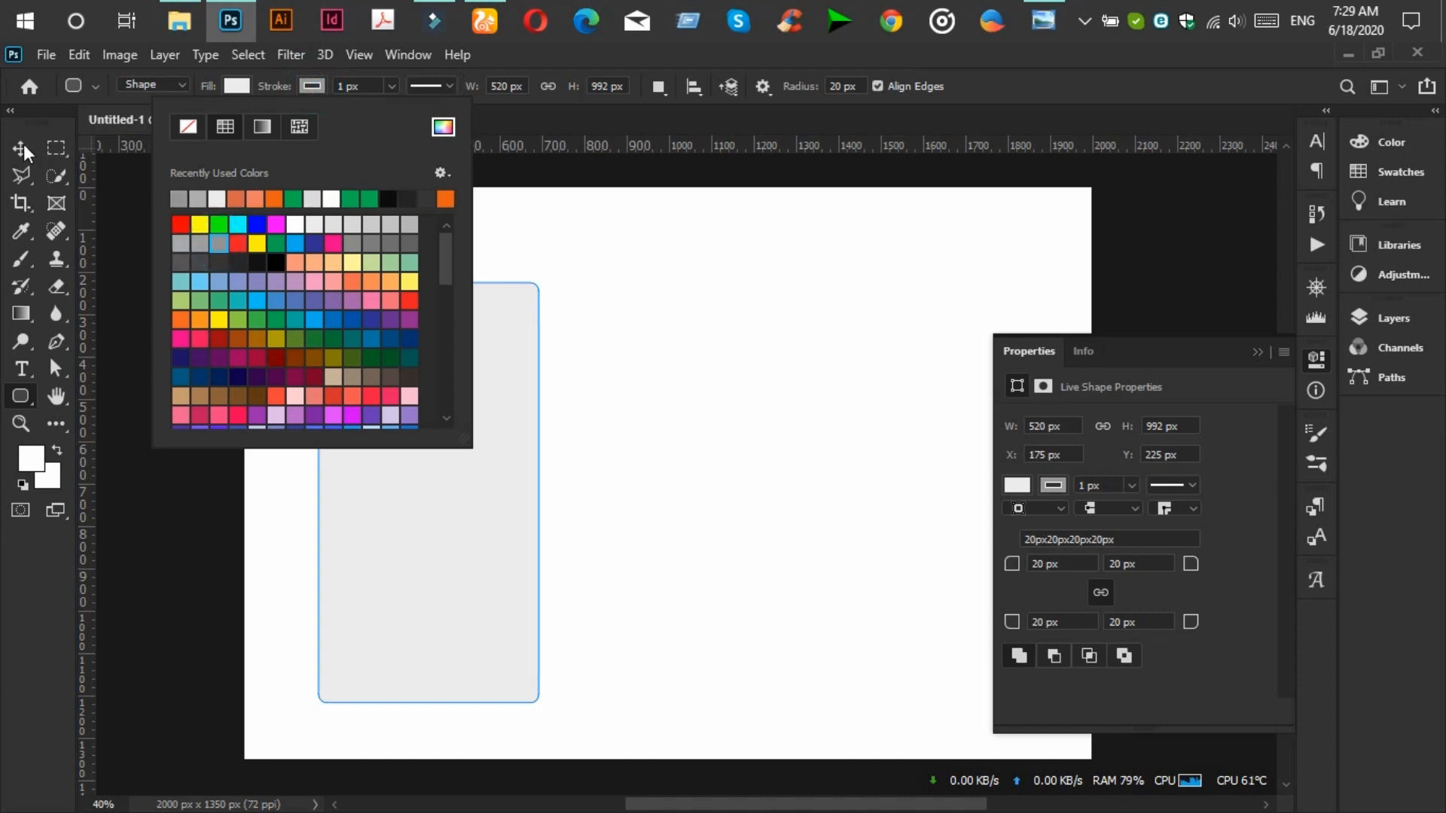
{"action": "left_click", "coordinate": [23, 147]}
{"action": "left_click", "coordinate": [292, 218]}
{"action": "scroll", "coordinate": [292, 218], "scroll_direction": "up", "scroll_amount": 1}
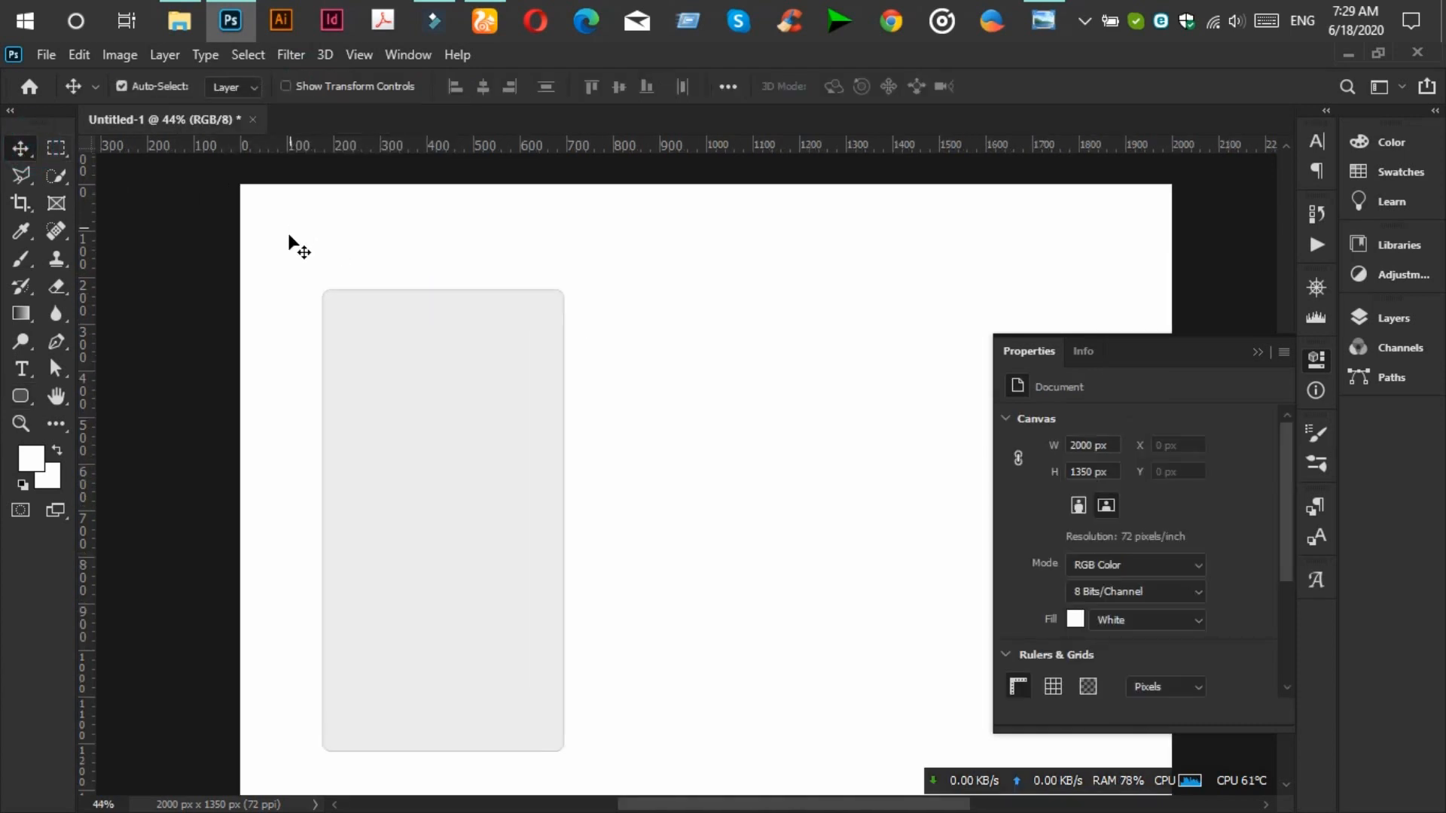
Draw a rounded rectangle about 382 × 194 px overlapping the column's upper edge and fill it with blue.
{"action": "left_click", "coordinate": [17, 396]}
{"action": "left_click_drag", "start_coordinate": [351, 223], "coordinate": [528, 313]}
{"action": "left_click", "coordinate": [1043, 19]}
{"action": "left_click", "coordinate": [1043, 15]}
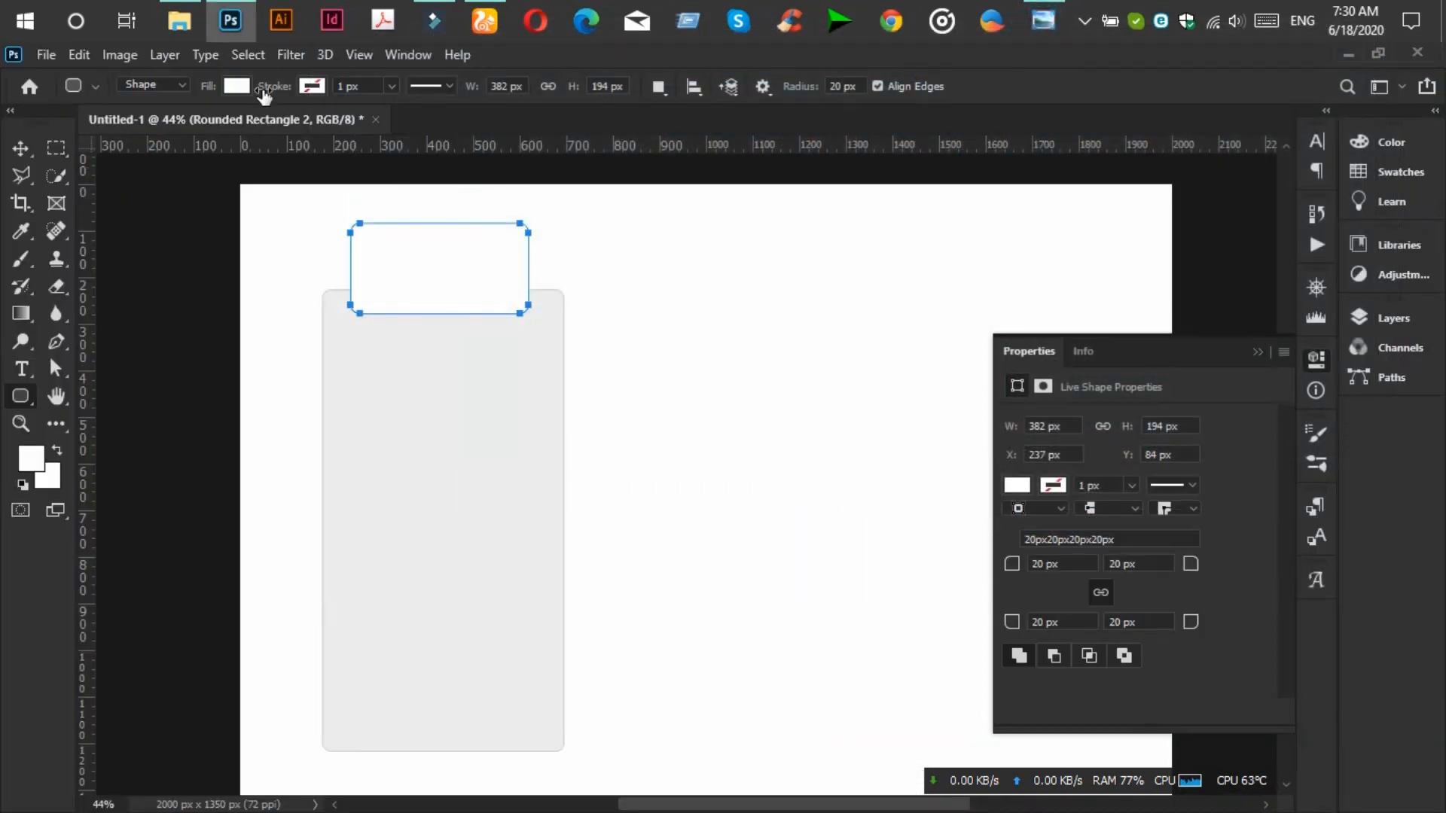
{"action": "left_click", "coordinate": [246, 88]}
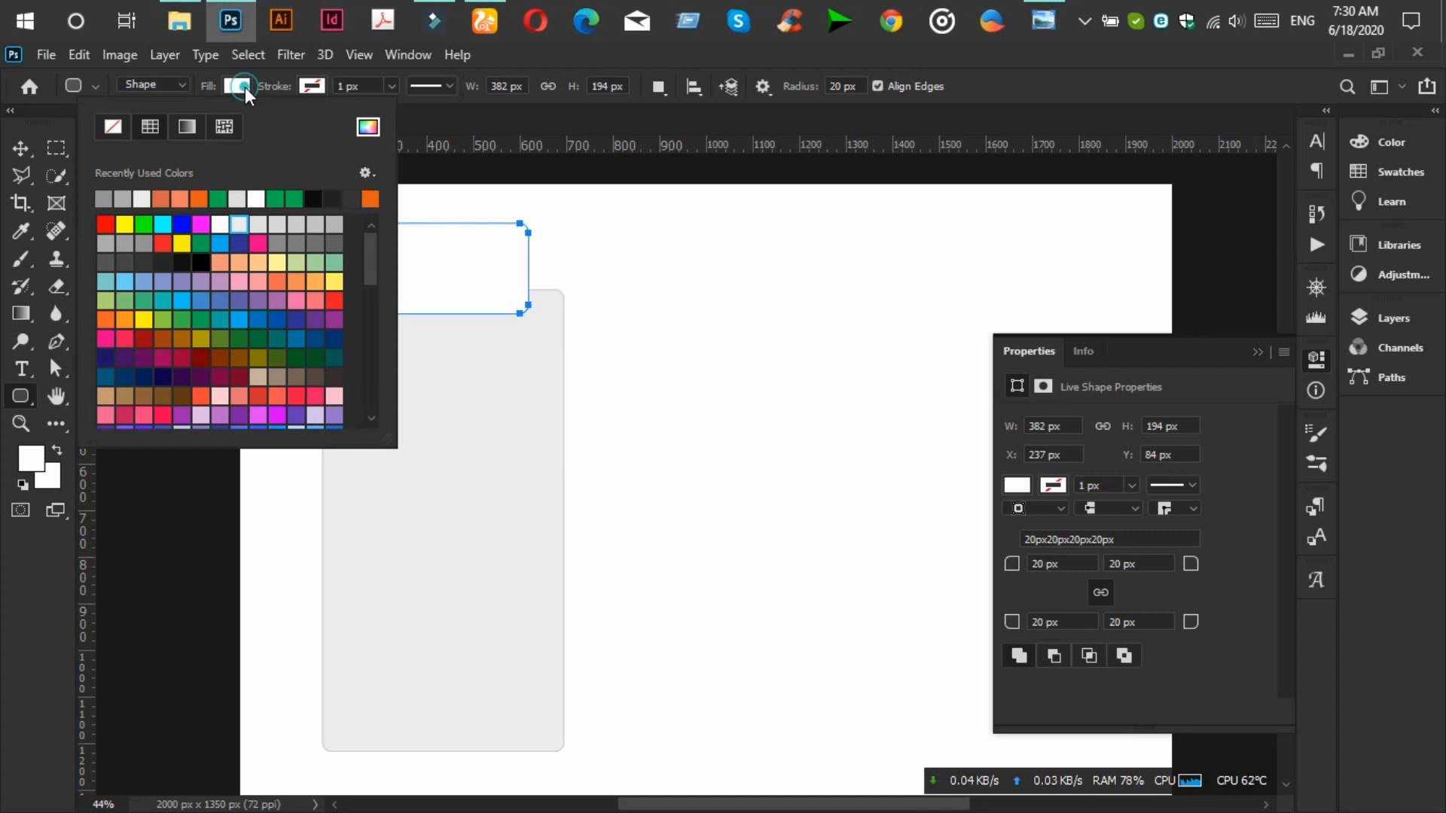
{"action": "left_click", "coordinate": [257, 319]}
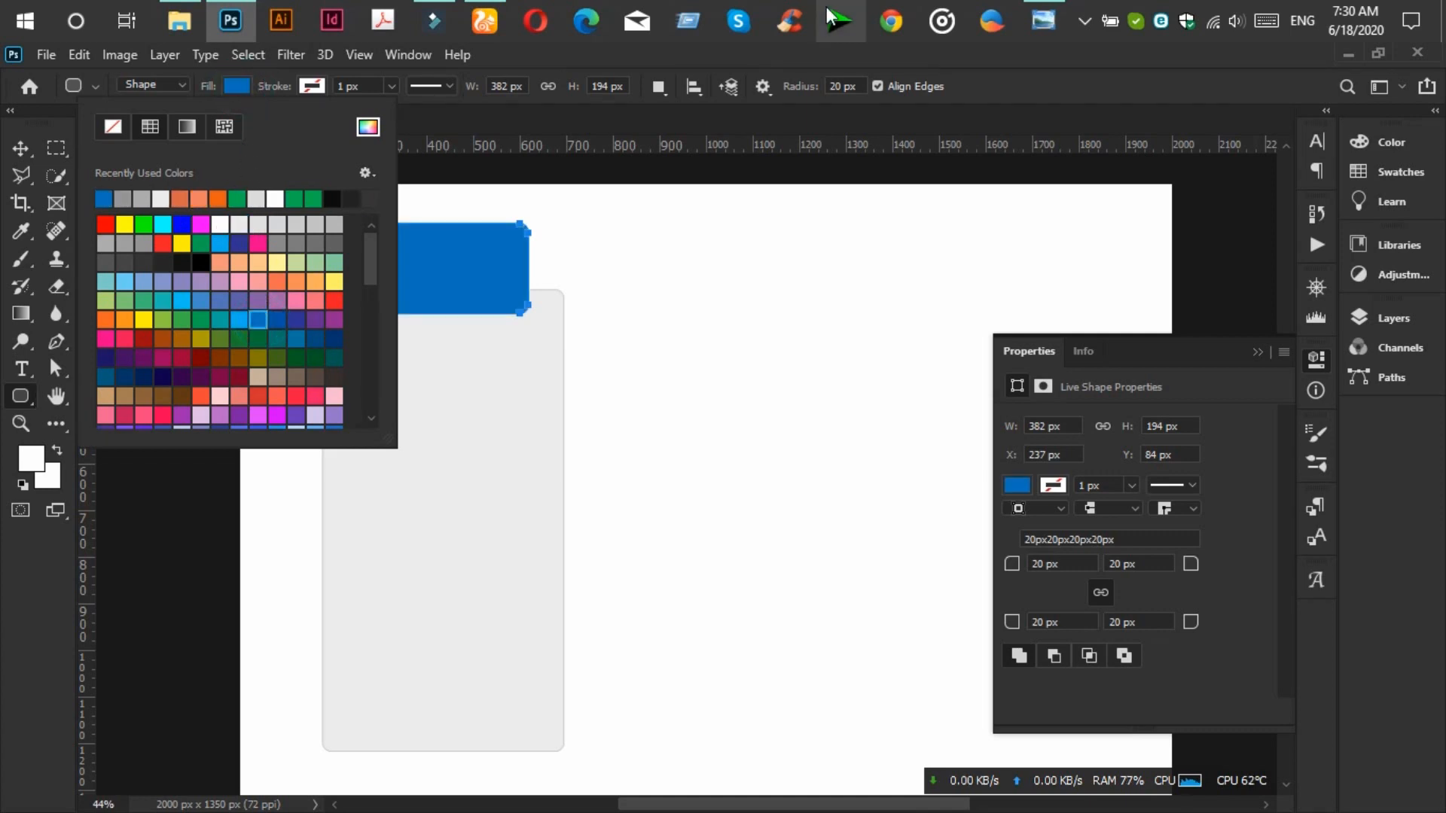
{"action": "left_click", "coordinate": [235, 83]}
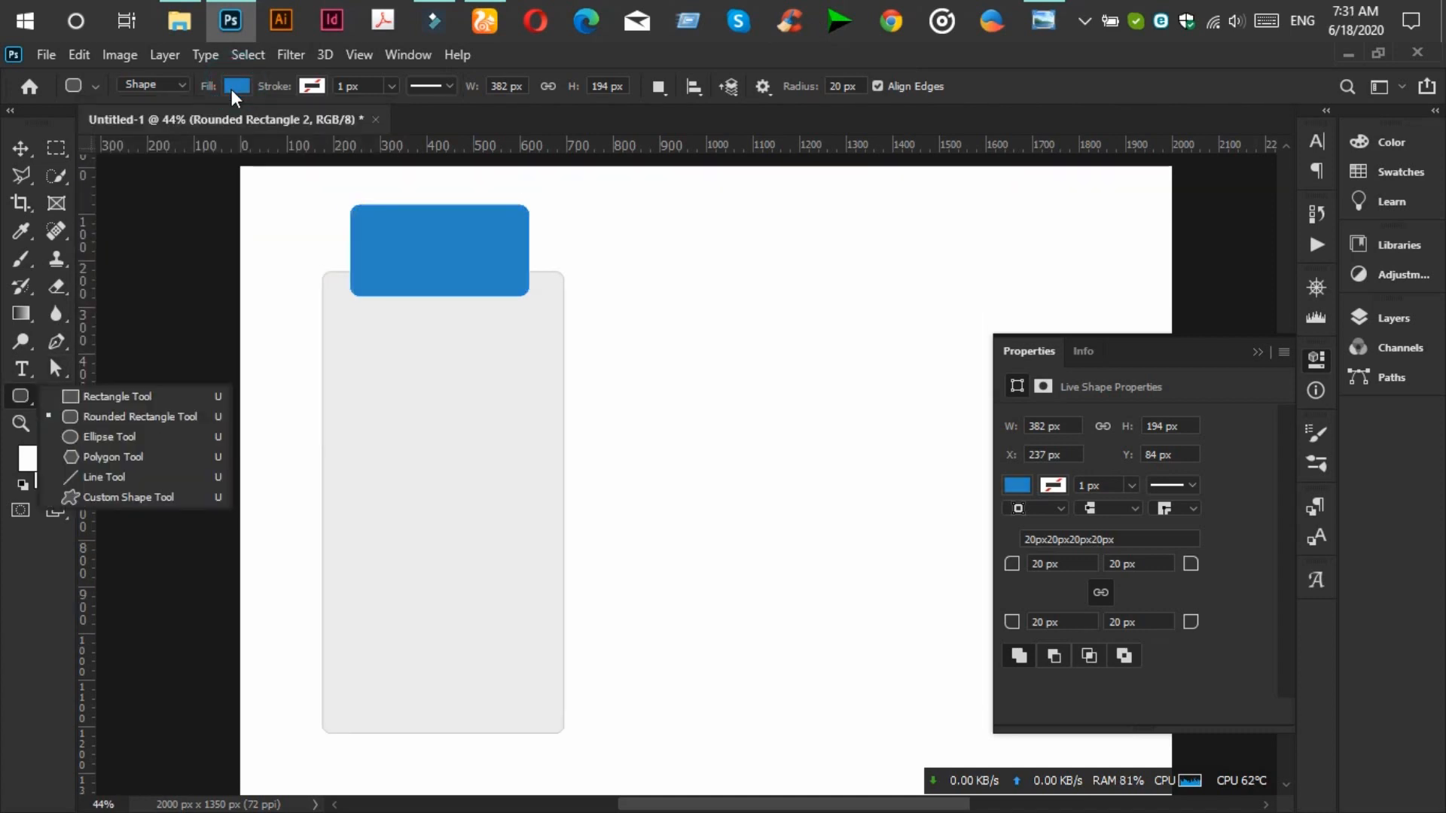
Set the header rectangle's fill color to #2095b2 and collapse its shape properties.
{"action": "left_click", "coordinate": [234, 85]}
{"action": "left_click", "coordinate": [368, 126]}
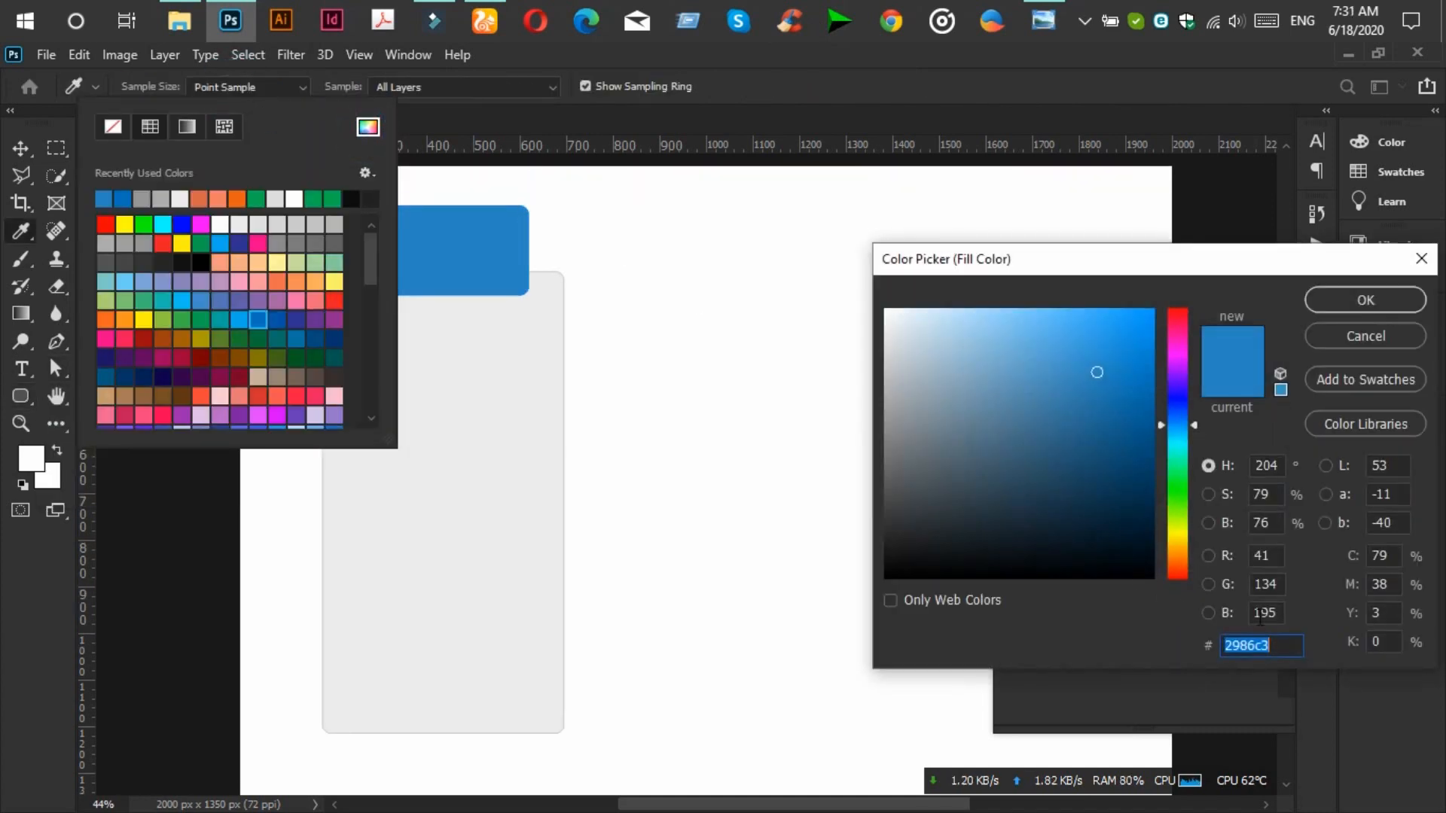
{"action": "type", "text": "2095b2"}
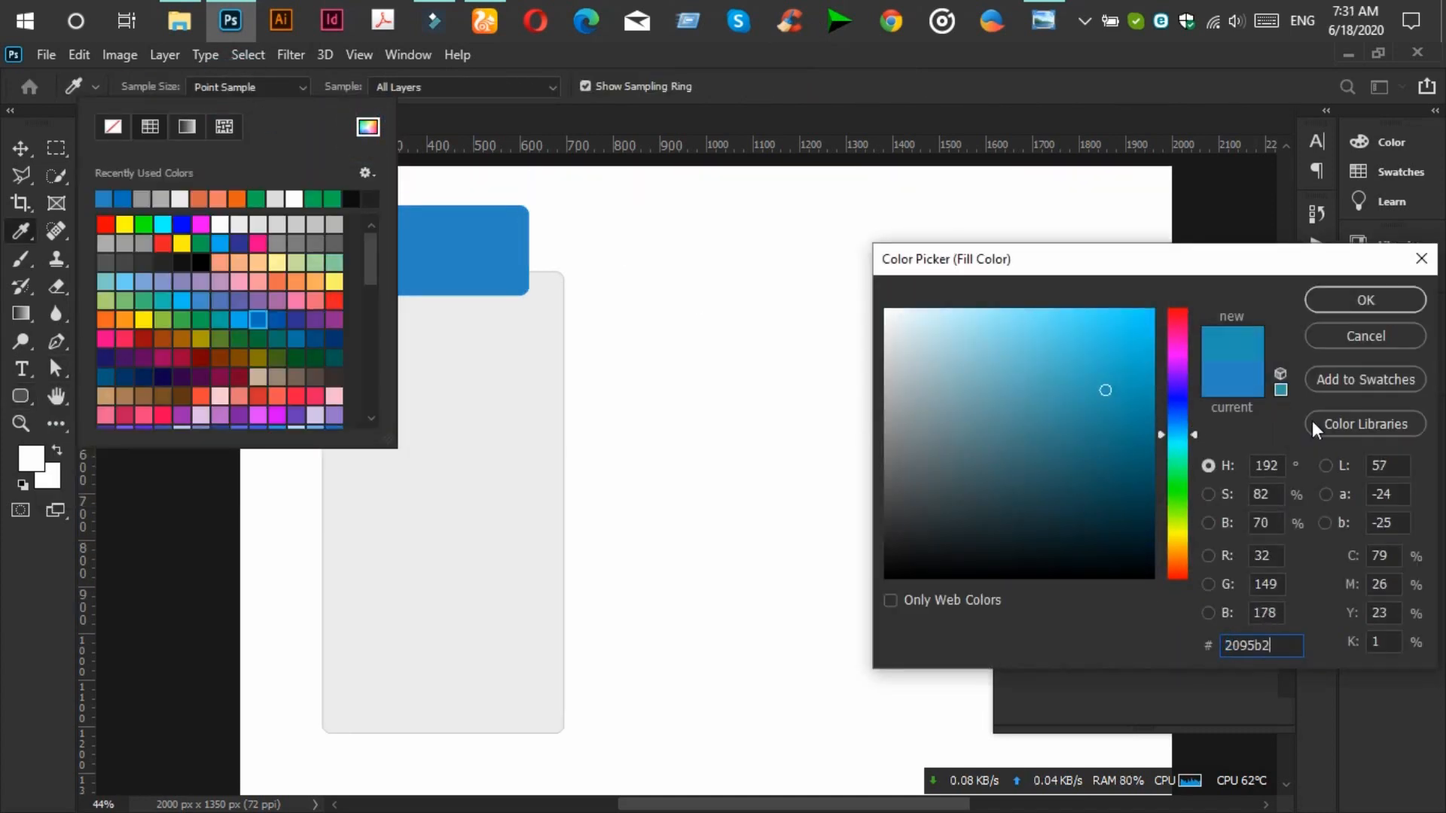
{"action": "left_click", "coordinate": [1338, 305]}
{"action": "left_click", "coordinate": [659, 313]}
{"action": "key", "text": "v"}
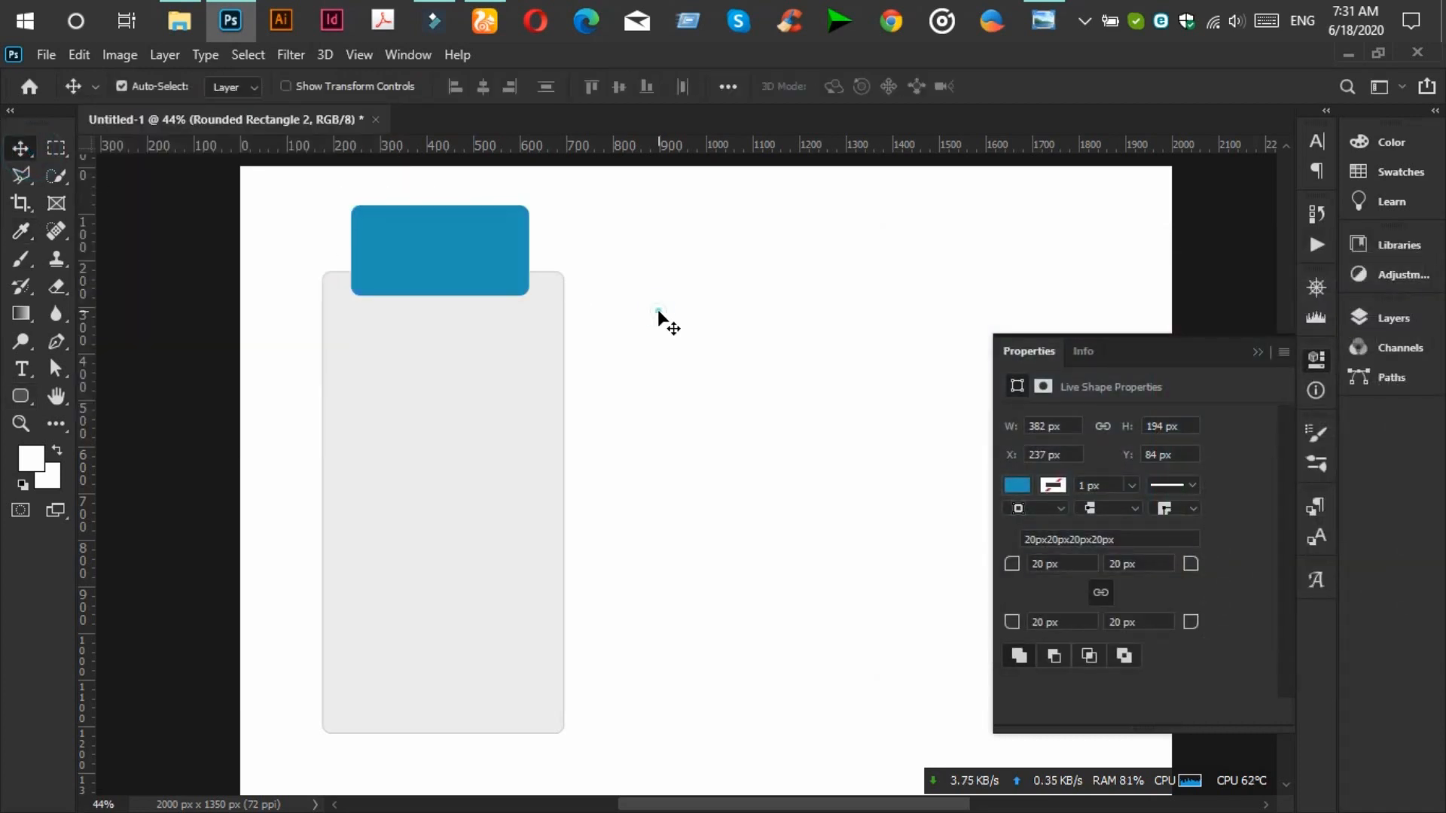
{"action": "left_click", "coordinate": [658, 312]}
{"action": "left_click", "coordinate": [1262, 354]}
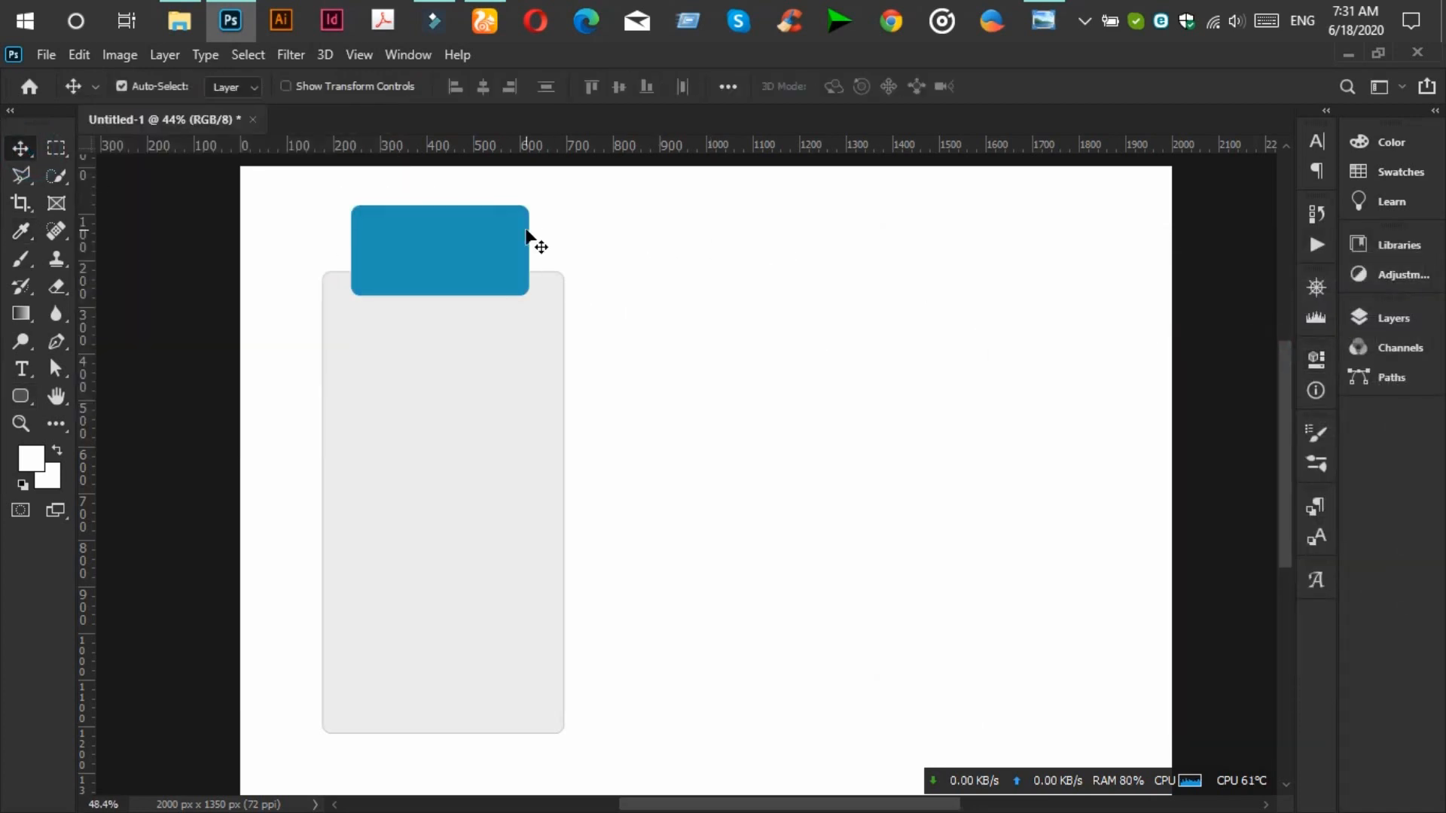
Compare the blue header shape with the headers in the reference pricing table image.
{"action": "scroll", "coordinate": [498, 230], "scroll_direction": "up", "scroll_amount": 2}
{"action": "left_click", "coordinate": [1052, 24]}
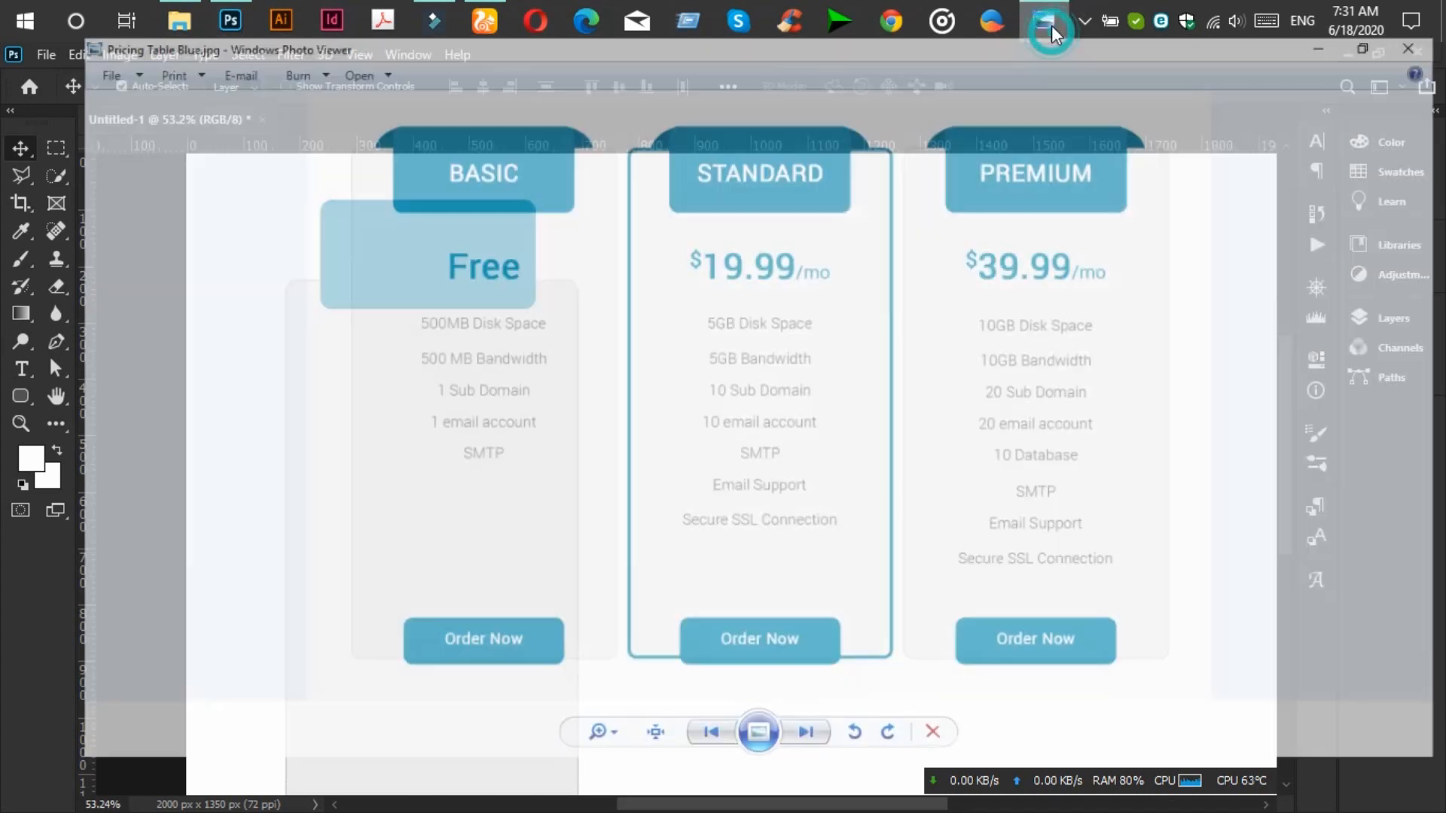
{"action": "left_click", "coordinate": [1052, 27]}
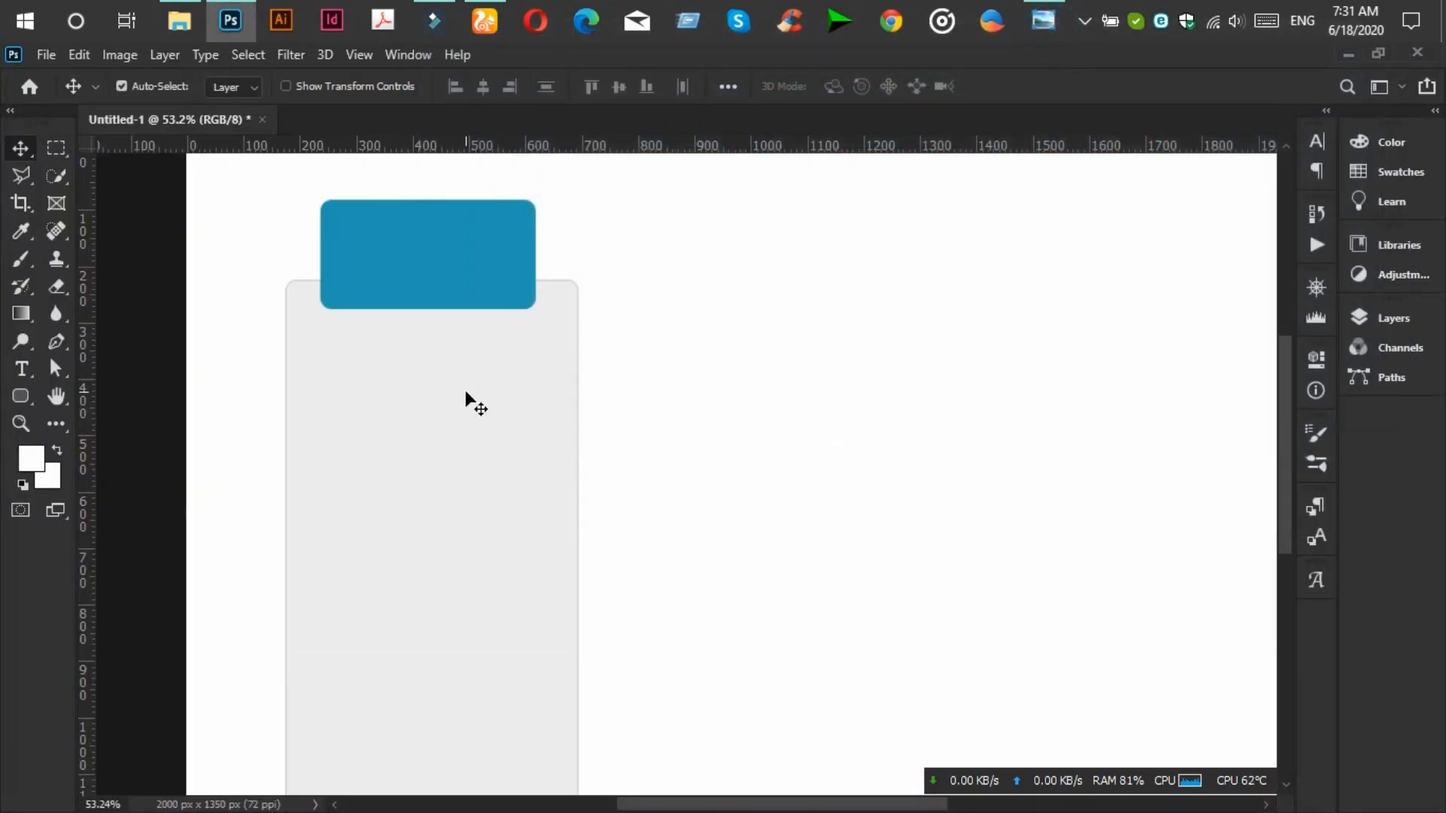
Reduce the blue header rectangle's height to about 78%, lower it slightly over the column's upper edge, and compare it with the reference image.
{"action": "left_click", "coordinate": [463, 256]}
{"action": "key", "text": "ctrl+t"}
{"action": "left_click_drag", "start_coordinate": [421, 204], "coordinate": [450, 269]}
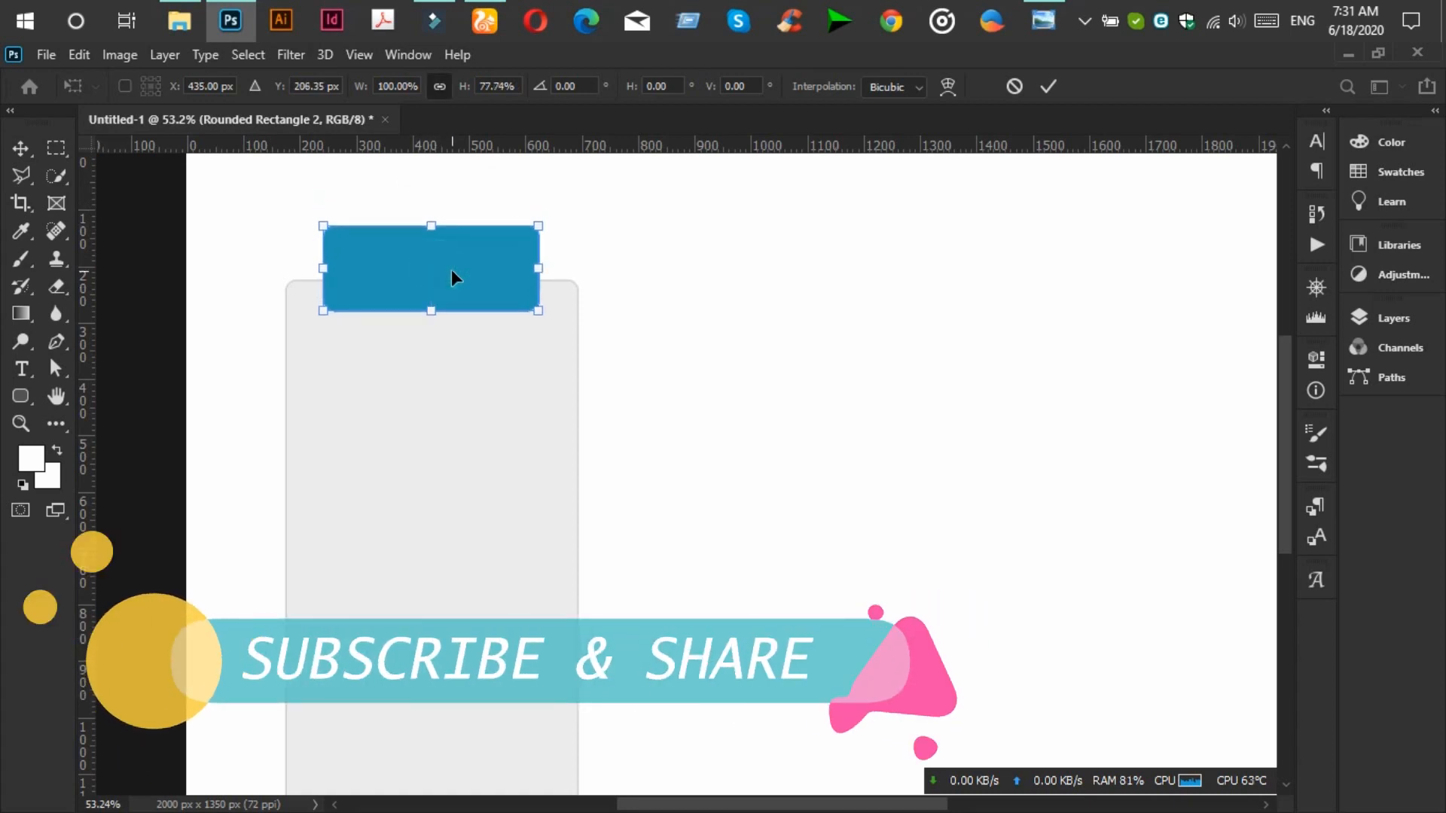
{"action": "left_click", "coordinate": [1048, 86]}
{"action": "left_click", "coordinate": [1043, 19]}
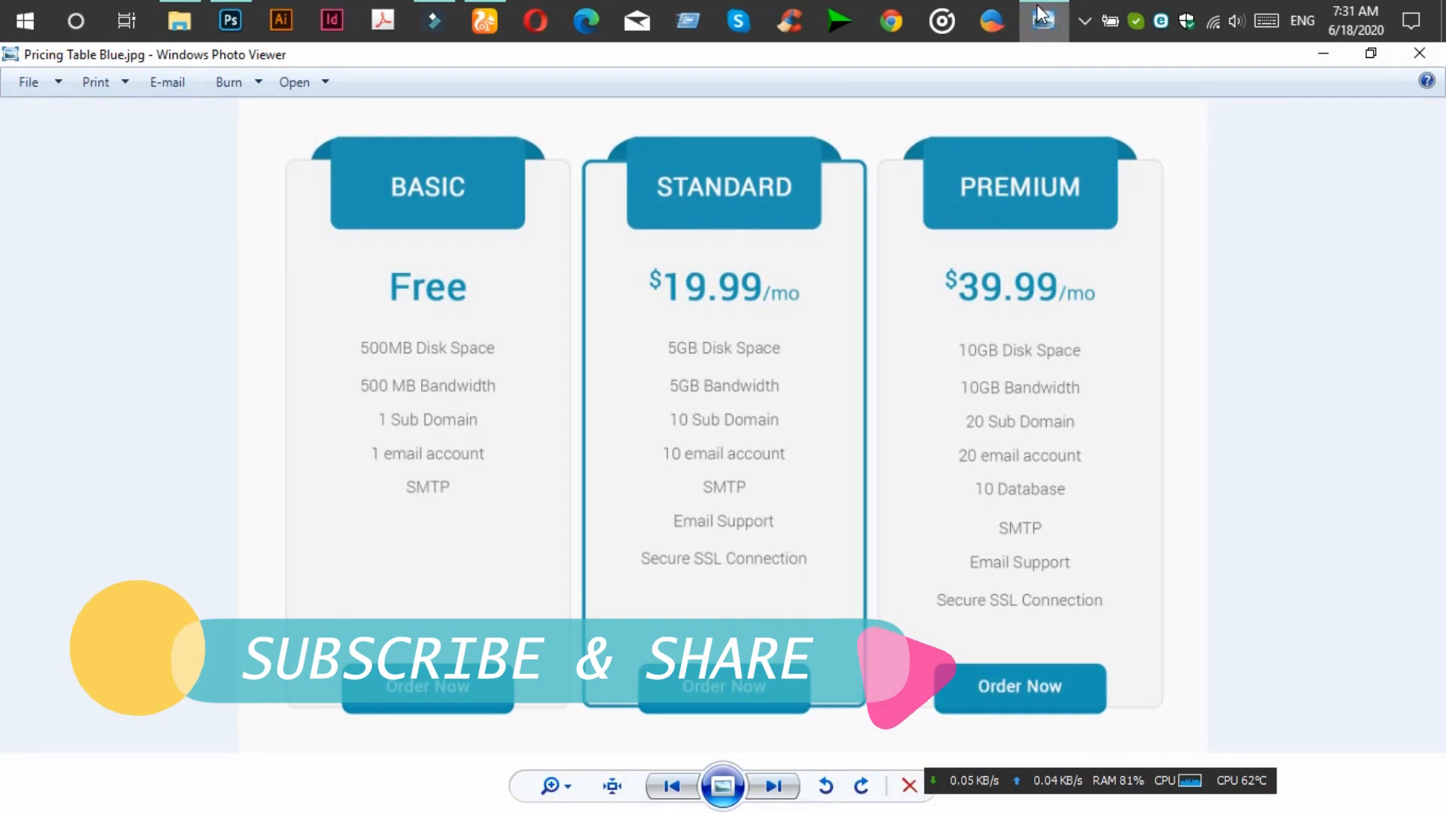
{"action": "left_click", "coordinate": [1042, 12]}
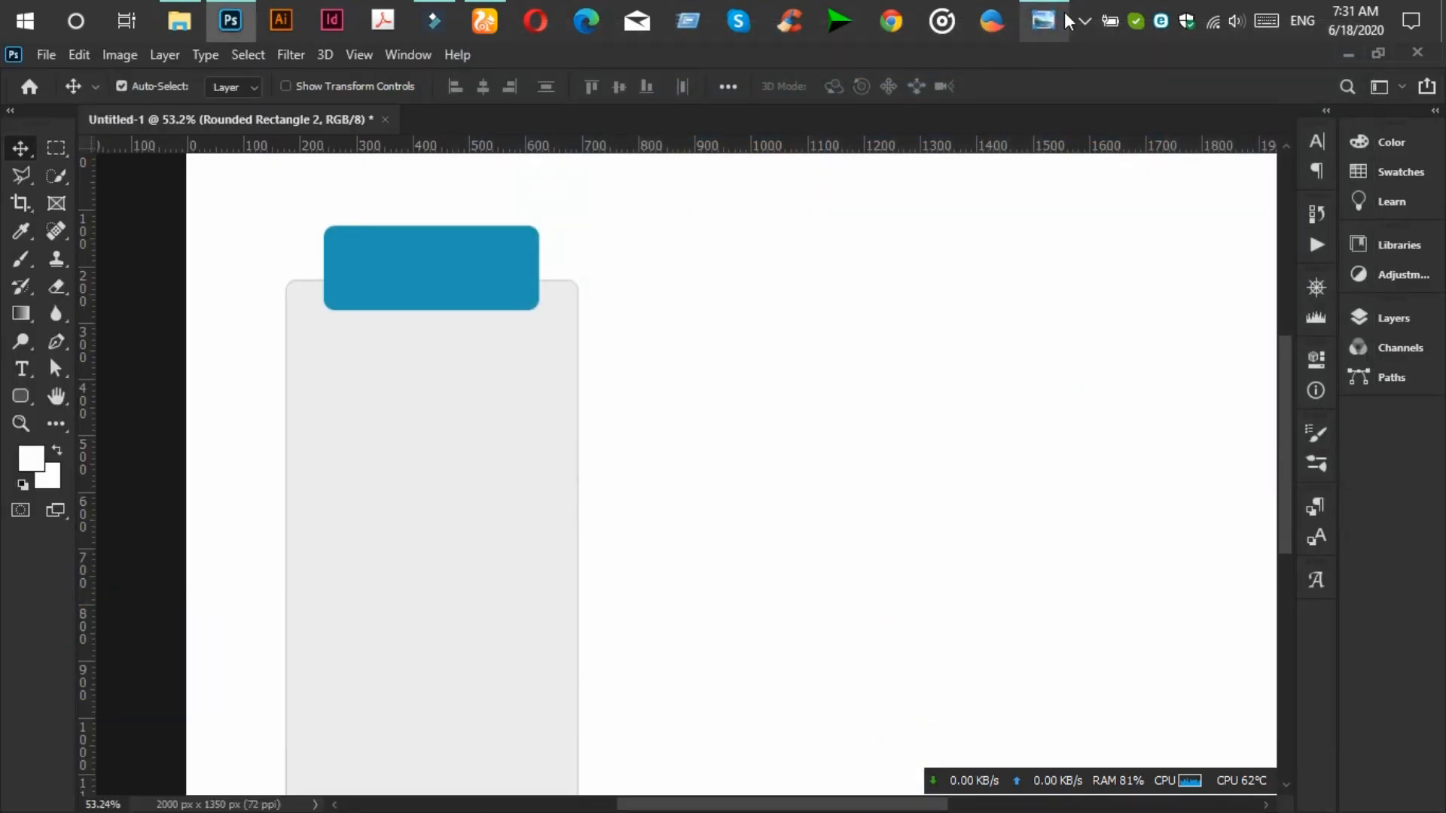
{"action": "left_click", "coordinate": [1062, 17]}
{"action": "left_click", "coordinate": [1062, 17]}
Narrow the header rectangle to about 91% width and move it down to about Y 249 px, centered on the column.
{"action": "key", "text": "ctrl"}
{"action": "key", "text": "ctrl+t"}
{"action": "left_click_drag", "start_coordinate": [324, 268], "coordinate": [343, 268]}
{"action": "left_click_drag", "start_coordinate": [445, 269], "coordinate": [463, 274]}
{"action": "left_click", "coordinate": [1043, 17]}
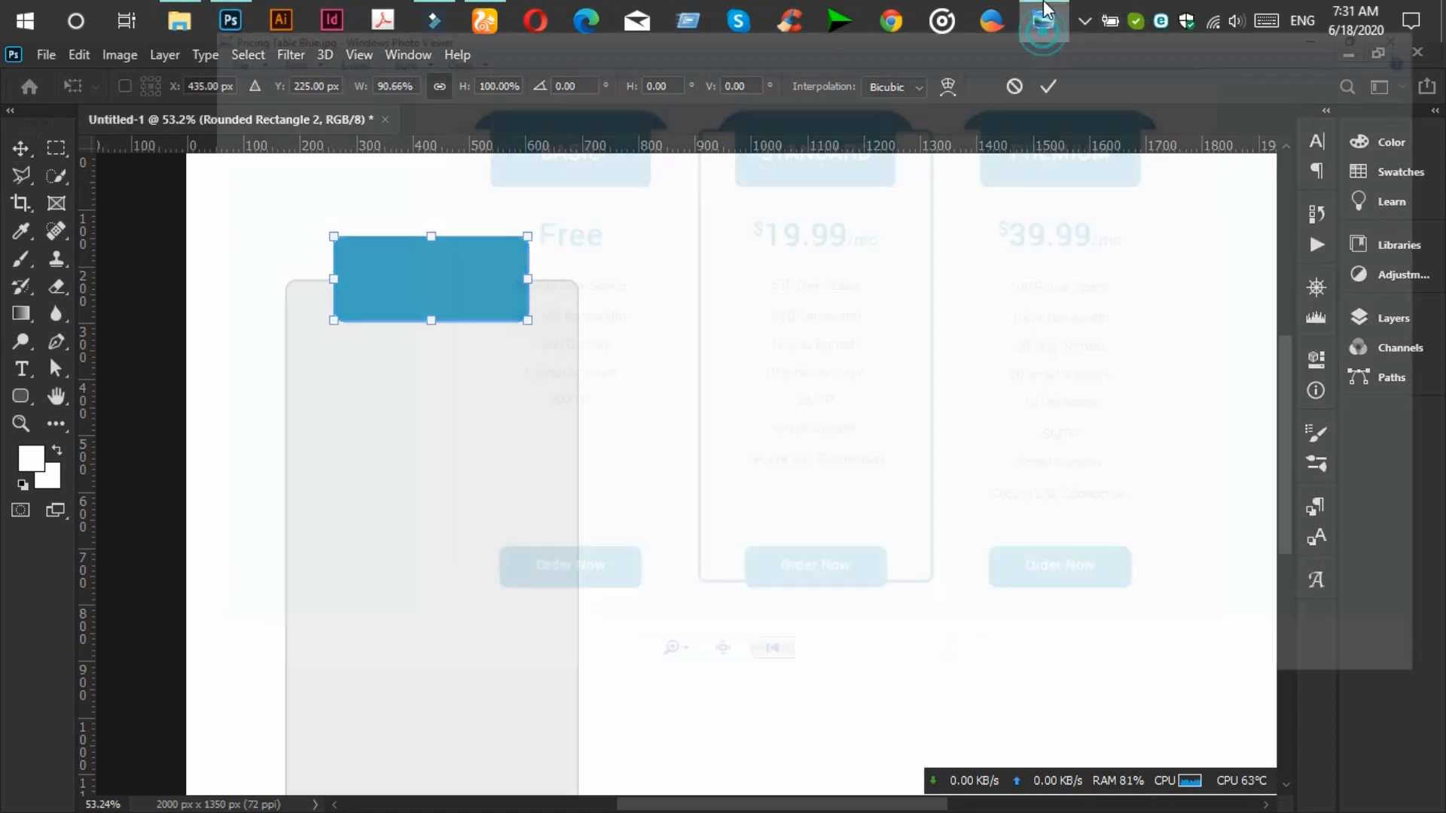
{"action": "left_click", "coordinate": [1044, 6]}
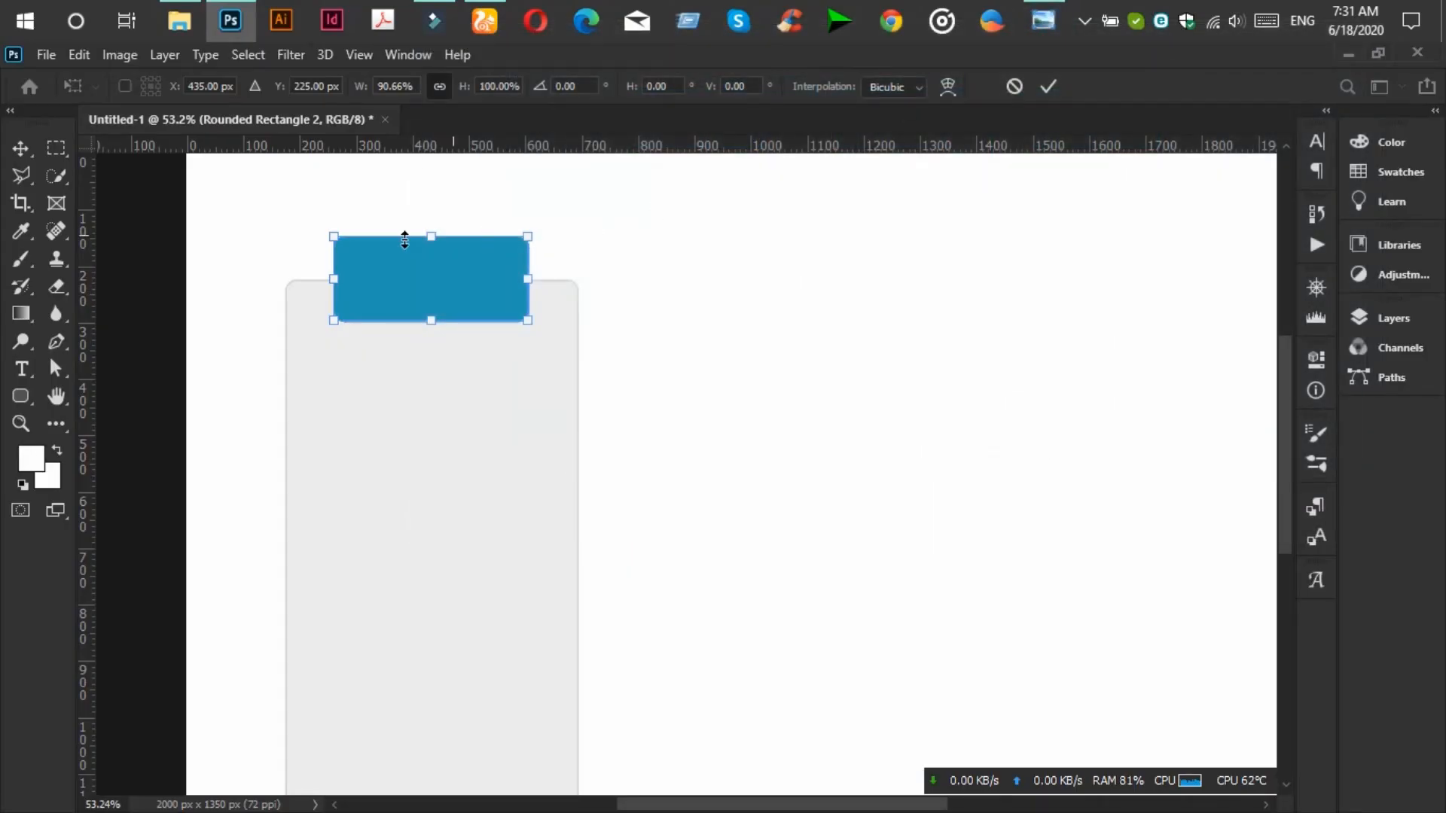
{"action": "left_click_drag", "start_coordinate": [441, 283], "coordinate": [438, 297]}
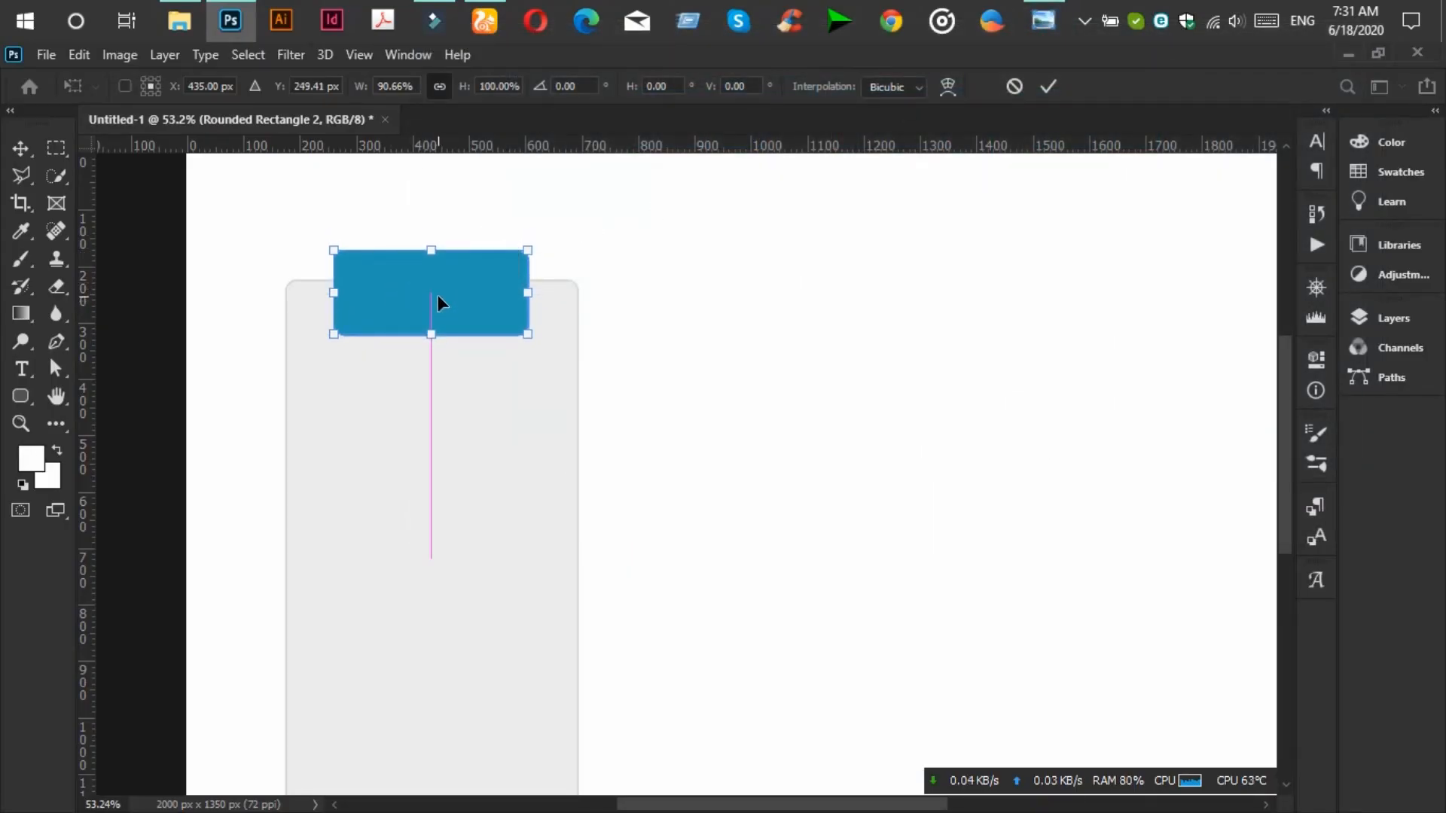
{"action": "left_click", "coordinate": [1047, 87]}
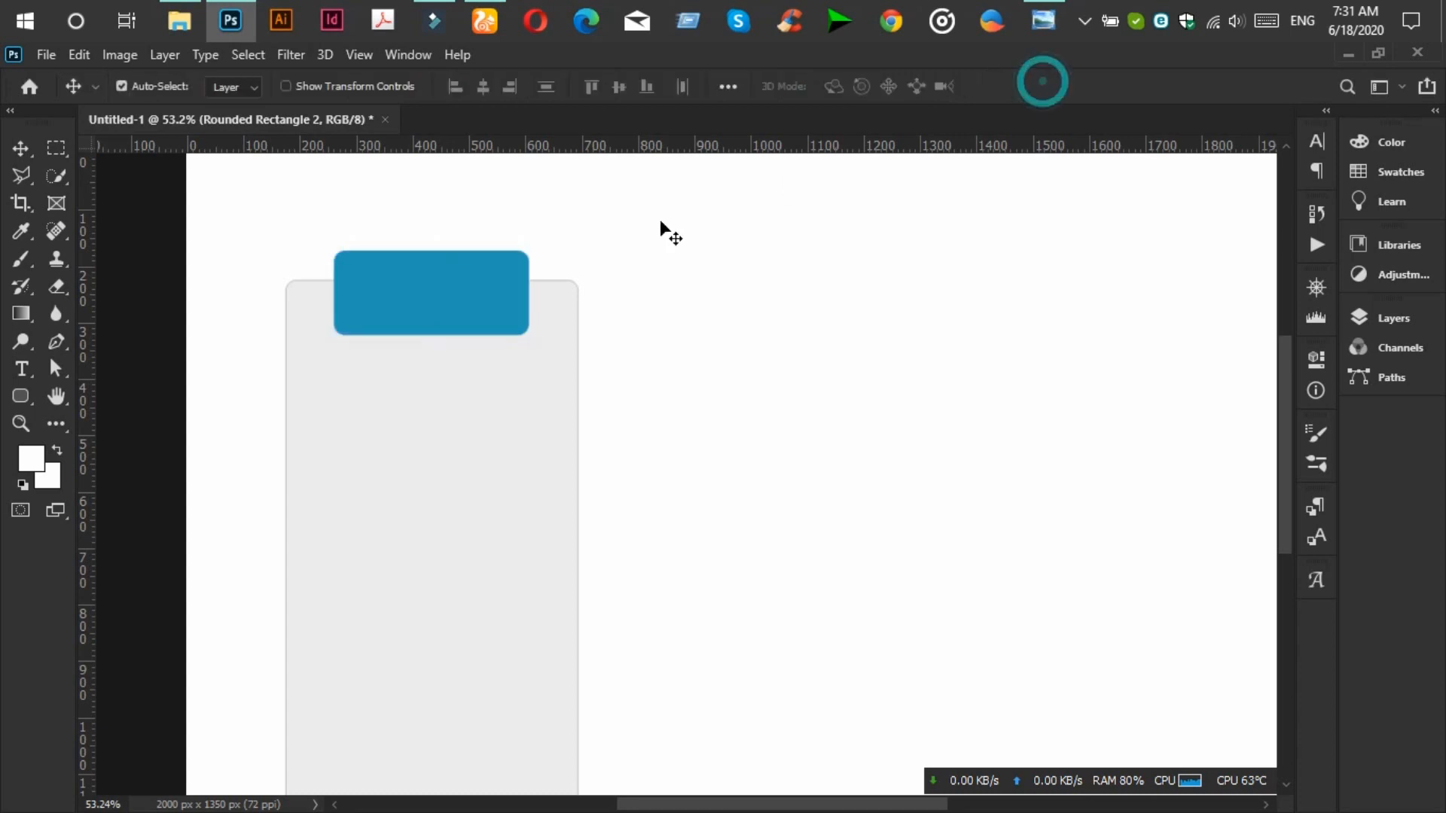
Add the text "BASIC" in Roboto at 12.5 pt and move it onto the blue header.
{"action": "left_click", "coordinate": [21, 370]}
{"action": "left_click", "coordinate": [421, 224]}
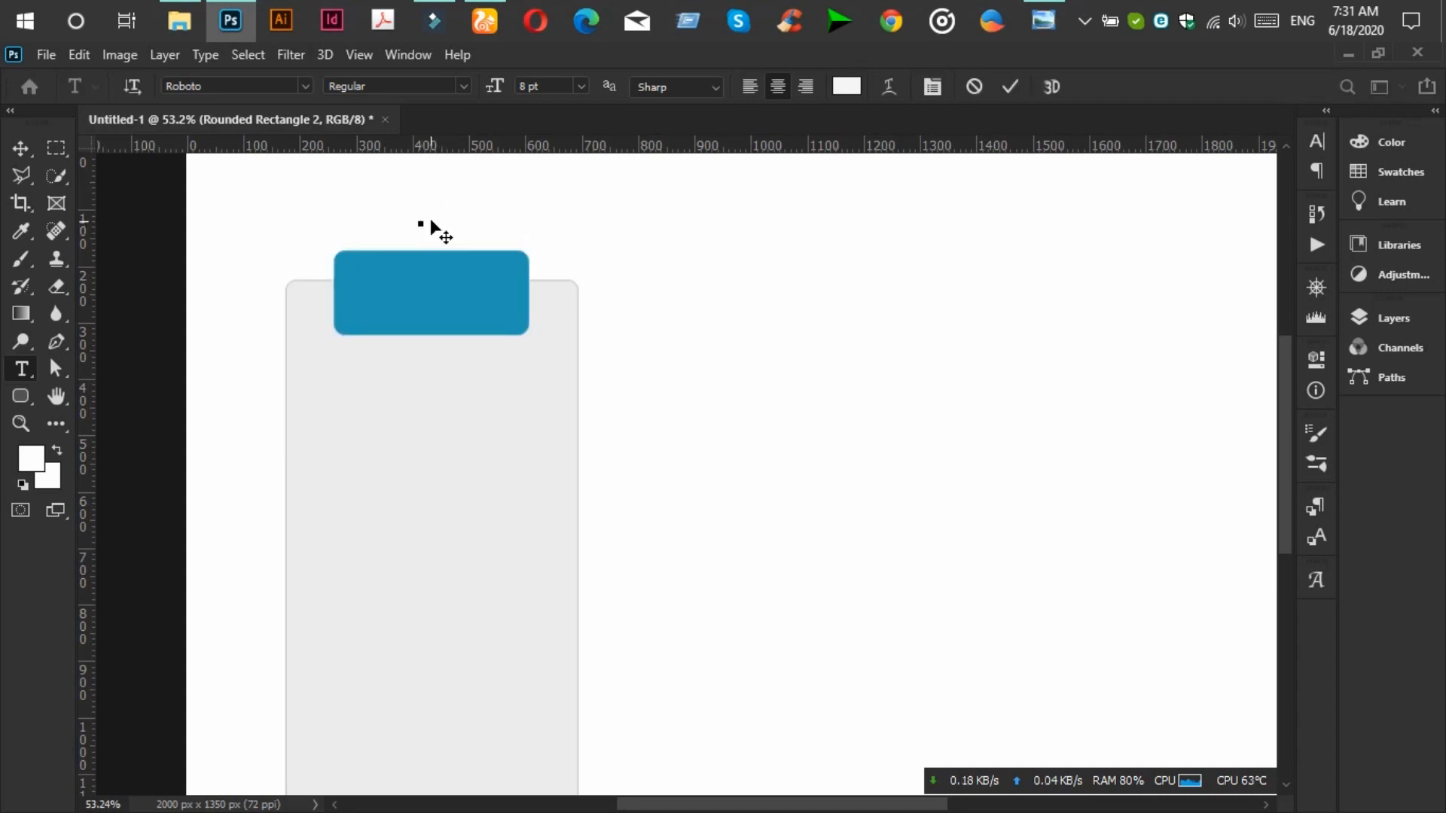
{"action": "left_click", "coordinate": [580, 87]}
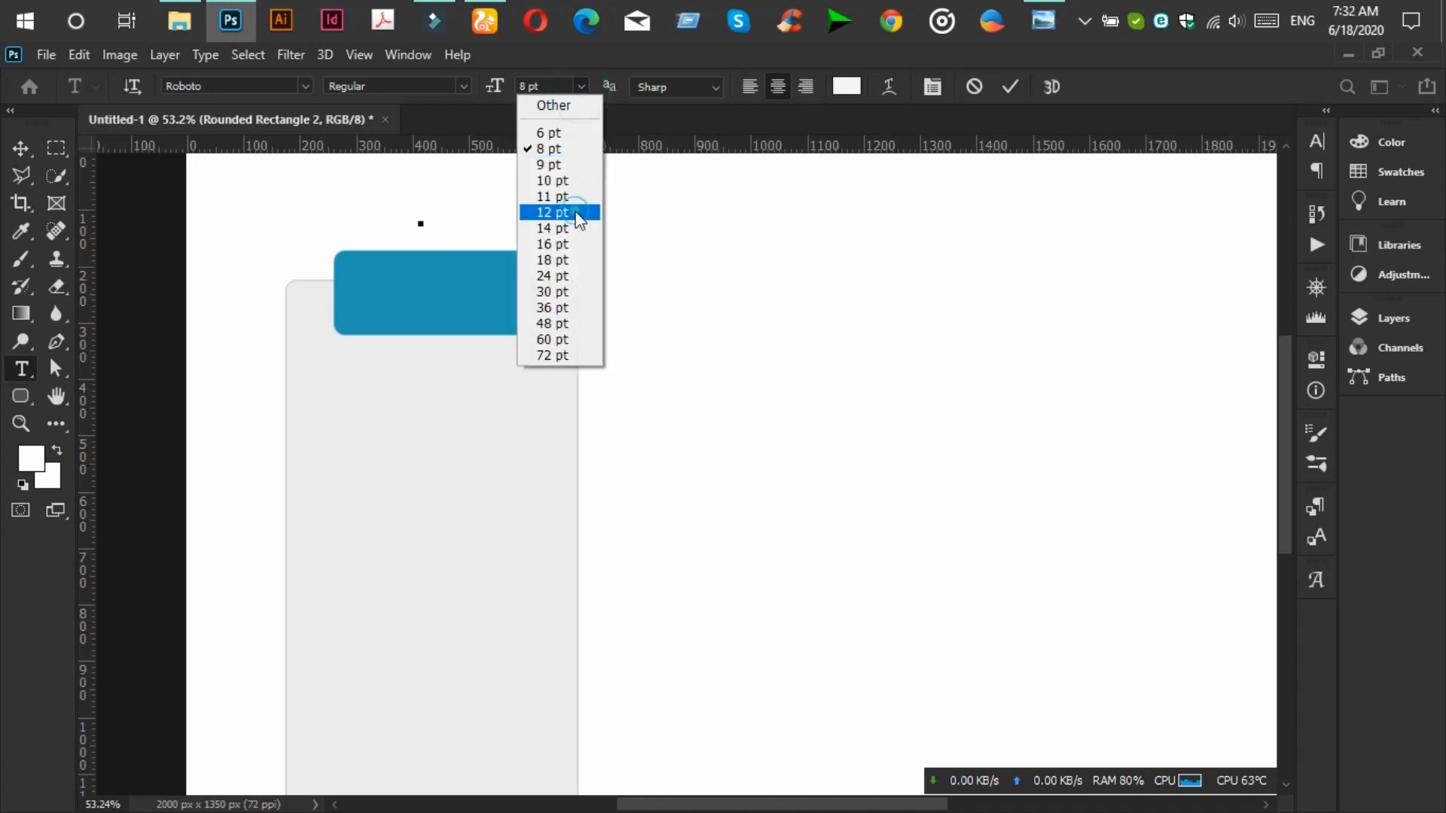
{"action": "left_click", "coordinate": [576, 214]}
{"action": "type", "text": ".5"}
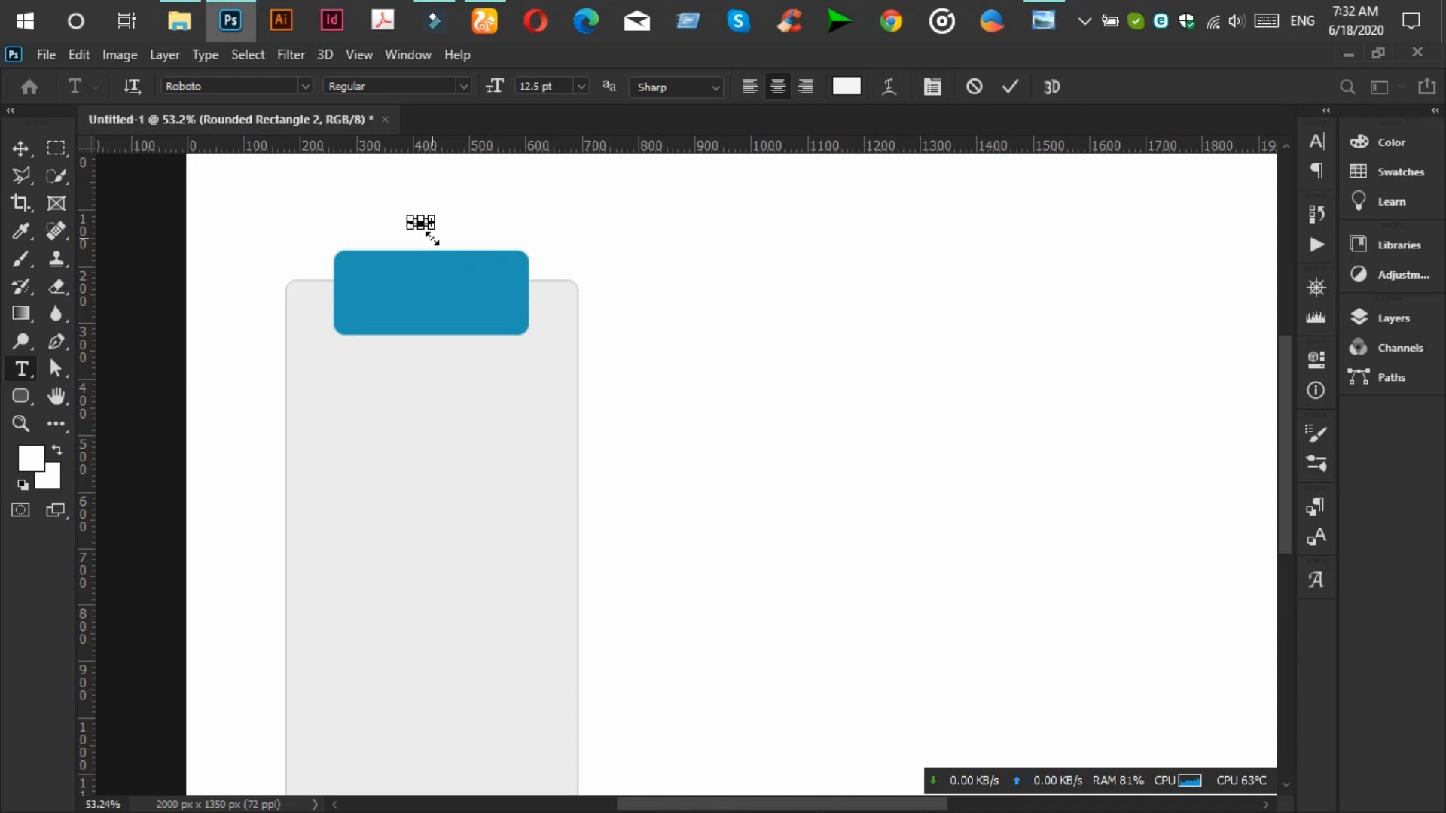
{"action": "left_click", "coordinate": [419, 217]}
{"action": "left_click_drag", "start_coordinate": [419, 224], "coordinate": [420, 301]}
Enlarge the BASIC text to 58 pt, checking its proportions against the reference image.
{"action": "key", "text": "ctrl+t"}
{"action": "scroll", "coordinate": [569, 86], "scroll_direction": "up", "scroll_amount": 2}
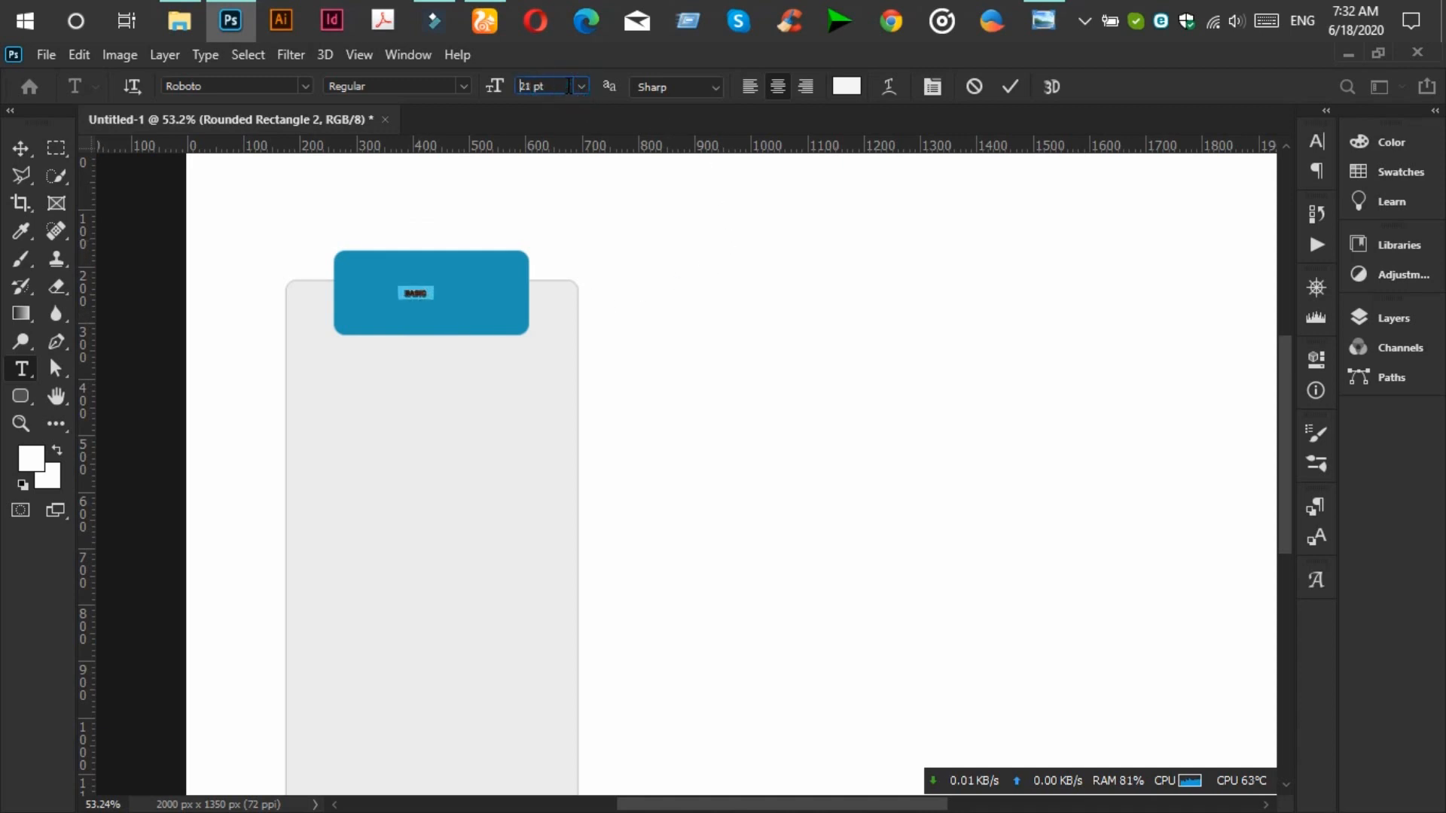
{"action": "left_click", "coordinate": [1043, 17]}
{"action": "left_click", "coordinate": [1043, 17]}
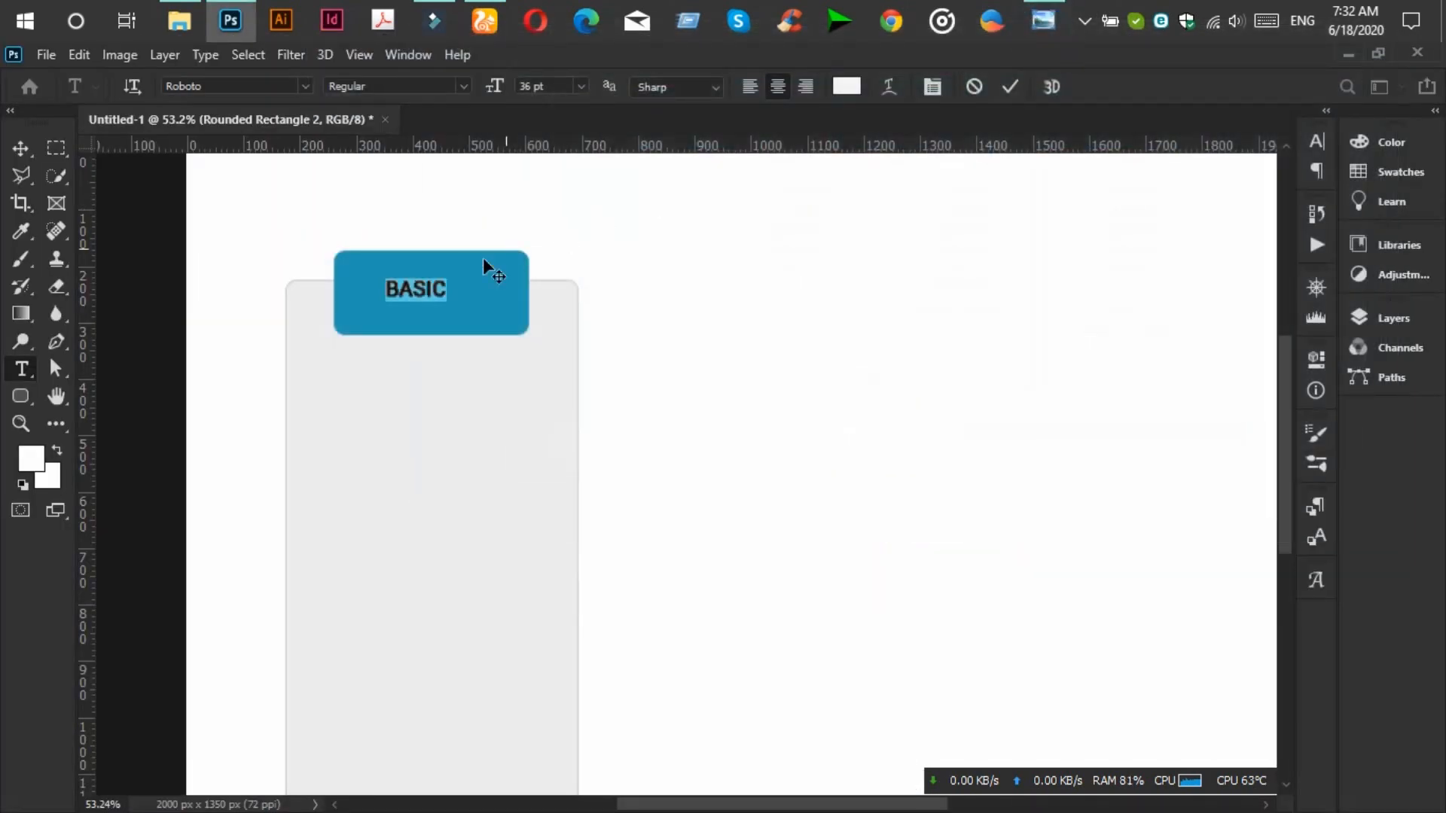
{"action": "left_click", "coordinate": [549, 85]}
{"action": "scroll", "coordinate": [549, 85], "scroll_direction": "up", "scroll_amount": 3}
{"action": "scroll", "coordinate": [549, 85], "scroll_direction": "up", "scroll_amount": 14}
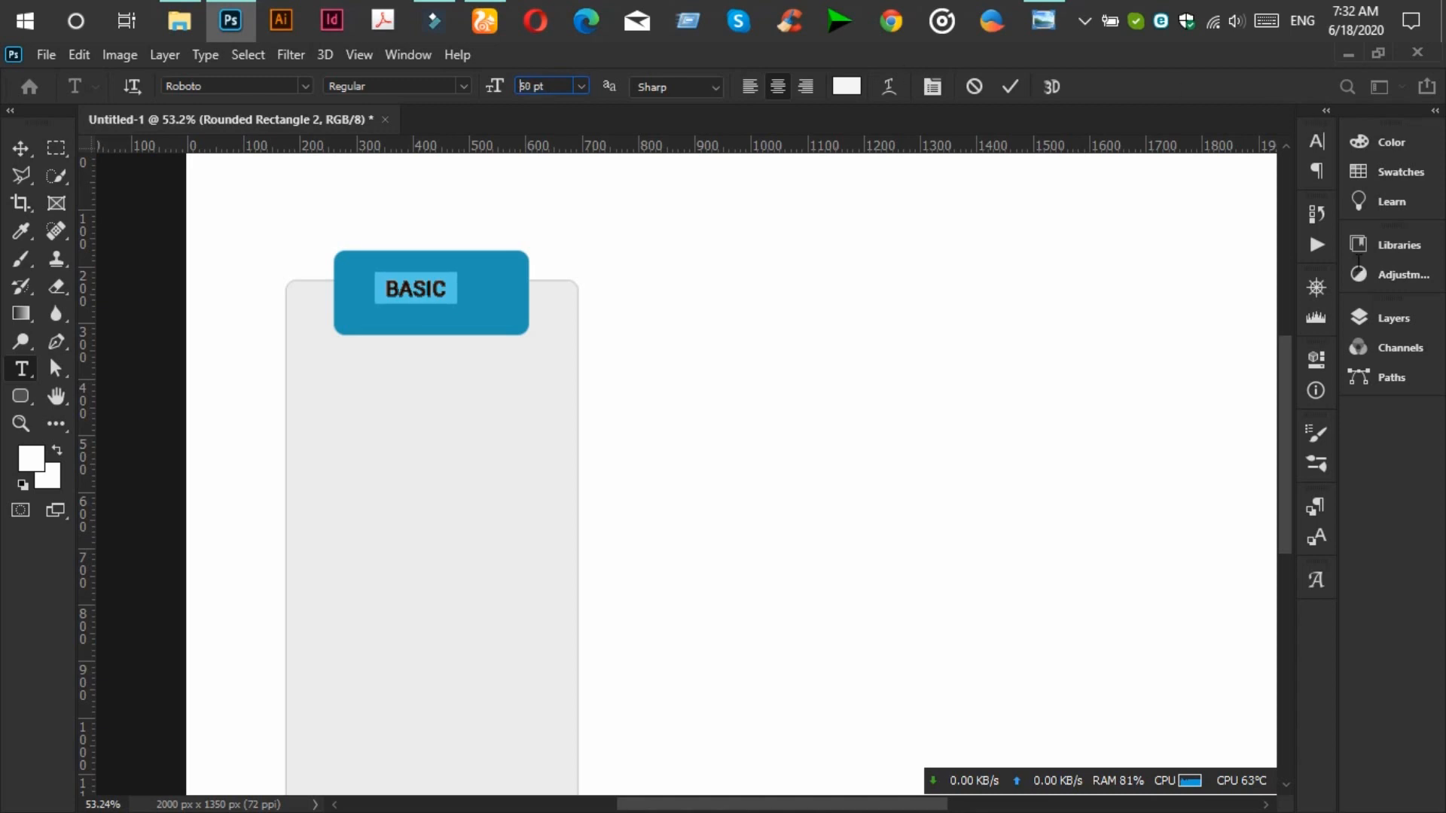
{"action": "key", "text": "Up"}
Turn off faux bold for the BASIC text and shift it closer to the header's center.
{"action": "left_click", "coordinate": [1322, 143]}
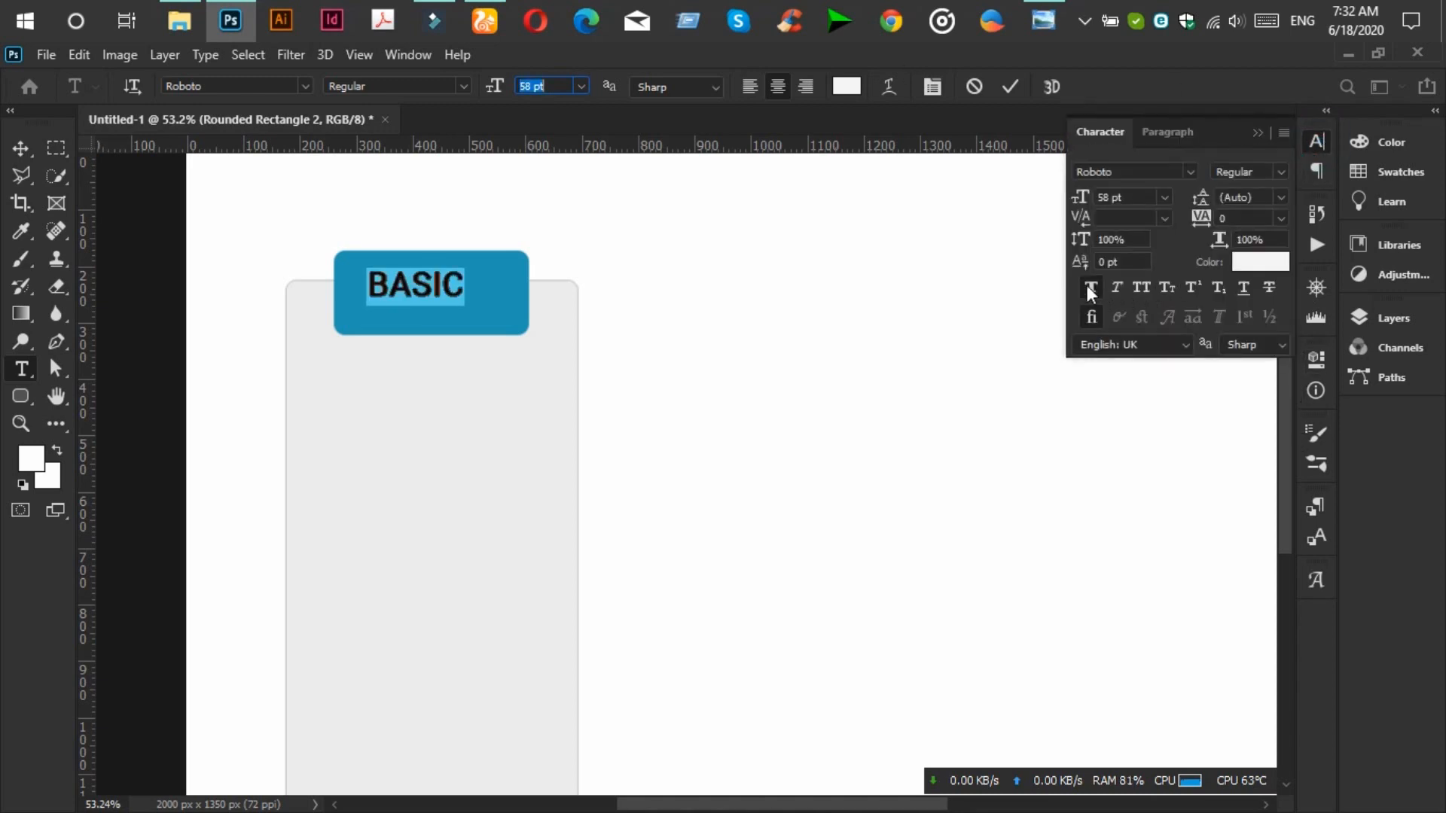
{"action": "left_click", "coordinate": [1065, 21]}
{"action": "left_click", "coordinate": [1065, 22]}
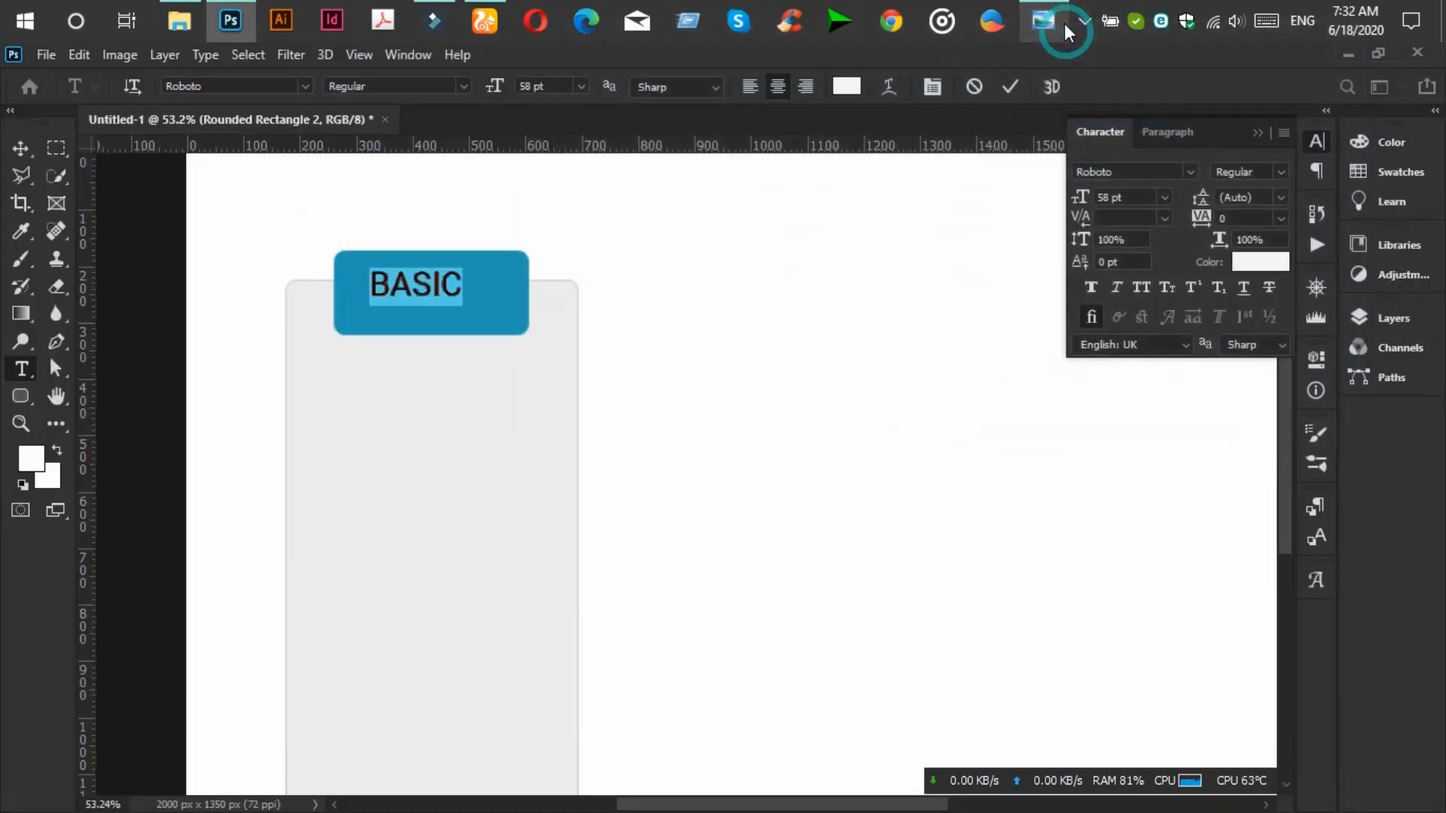
{"action": "left_click", "coordinate": [427, 294]}
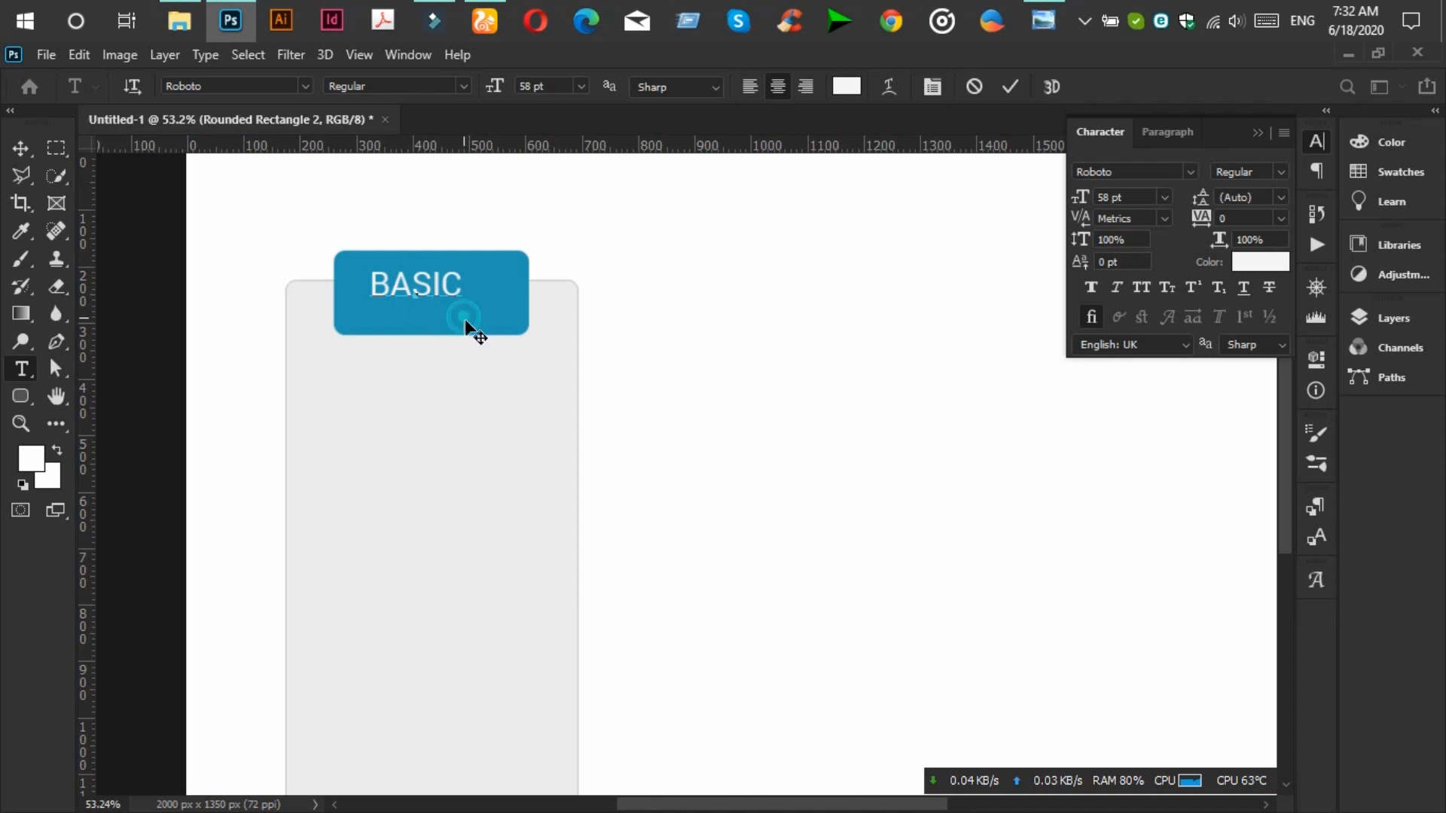
{"action": "left_click_drag", "start_coordinate": [465, 324], "coordinate": [475, 331]}
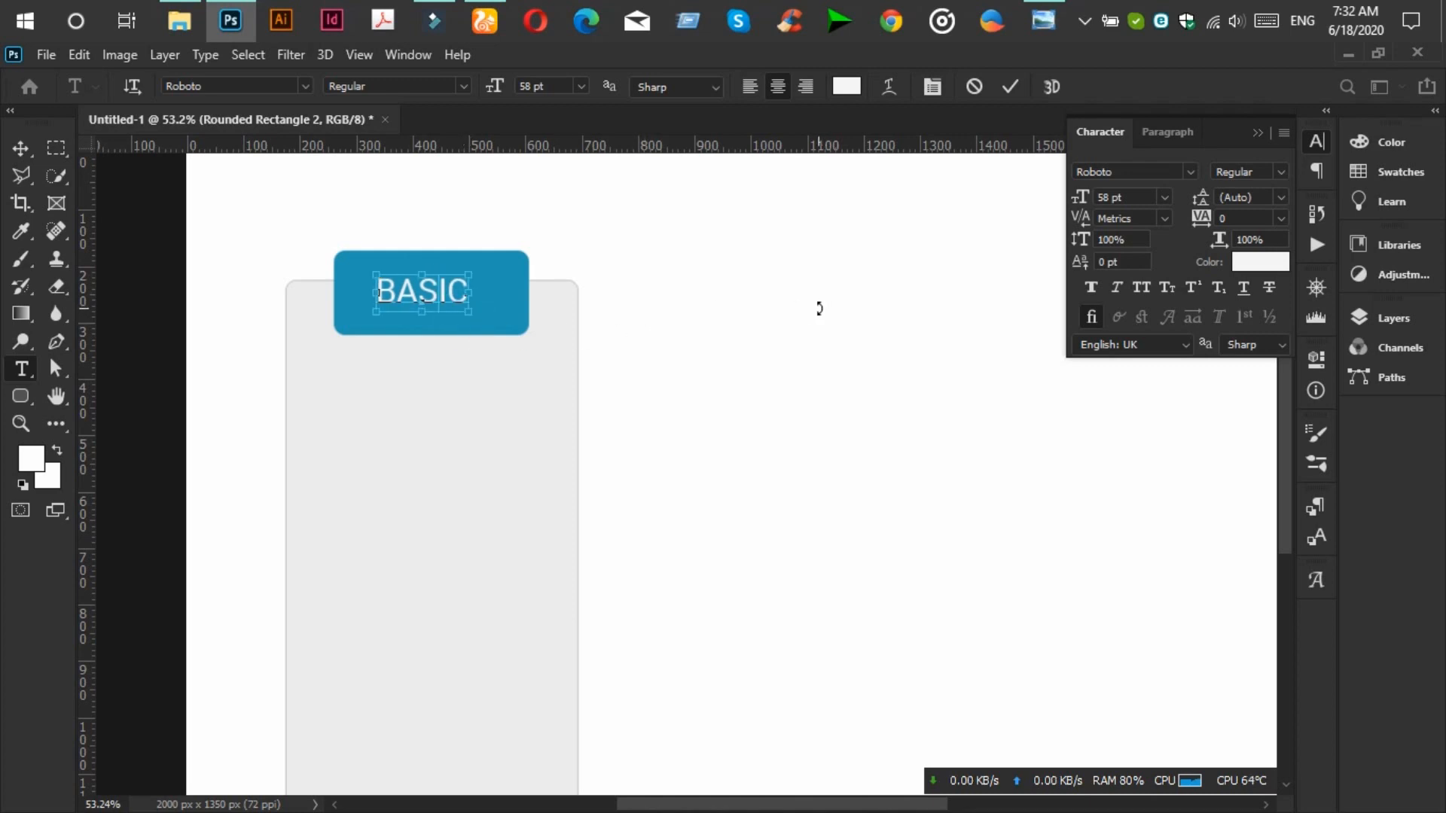
Set the BASIC text's font size to 54 pt.
{"action": "key", "text": "ctrl+a"}
{"action": "left_click", "coordinate": [1132, 199]}
{"action": "key", "text": "Down"}
{"action": "key", "text": "Down"}
{"action": "key", "text": "Down"}
{"action": "key", "text": "Down"}
{"action": "key", "text": "Down"}
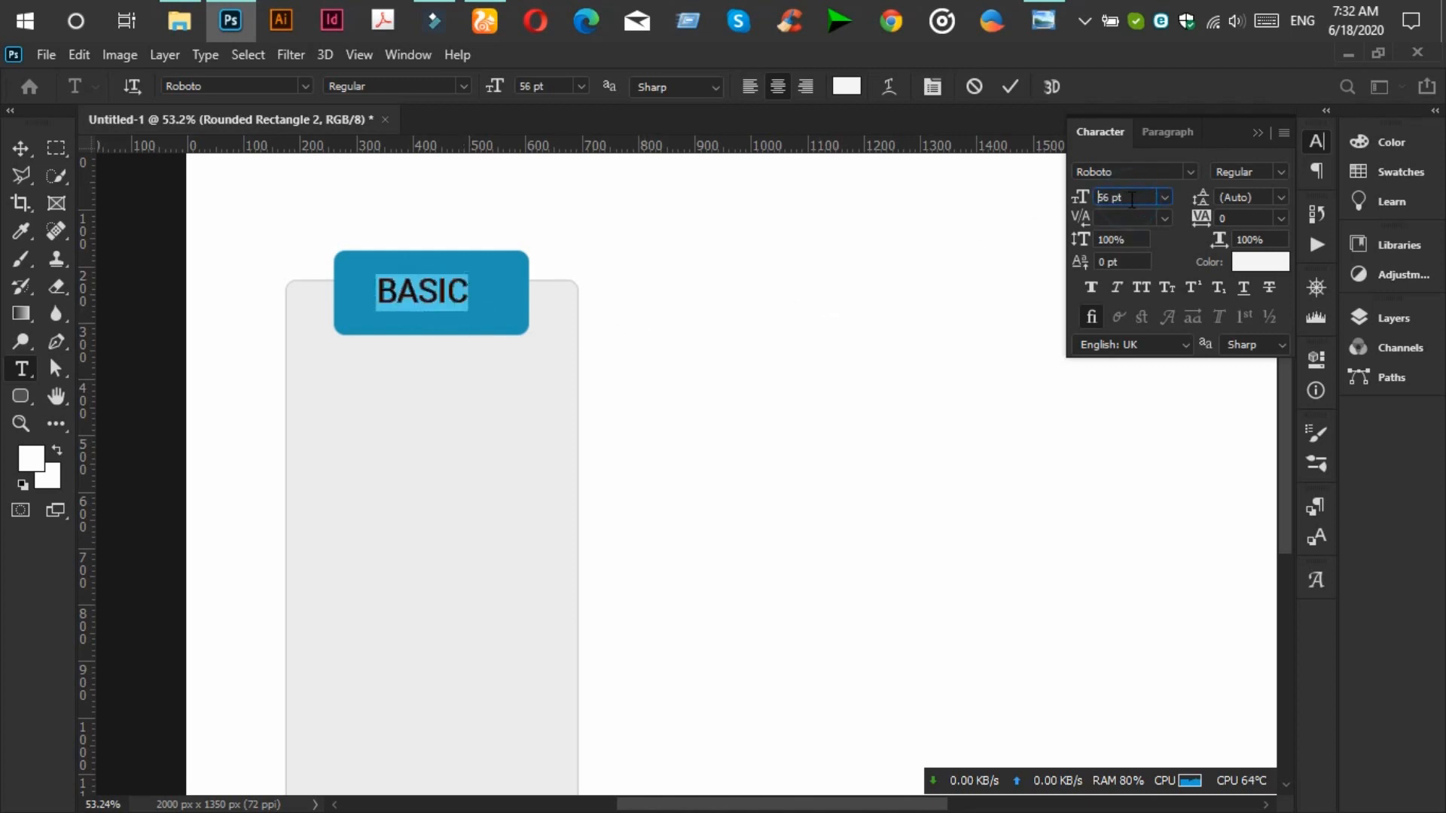
{"action": "key", "text": "Up"}
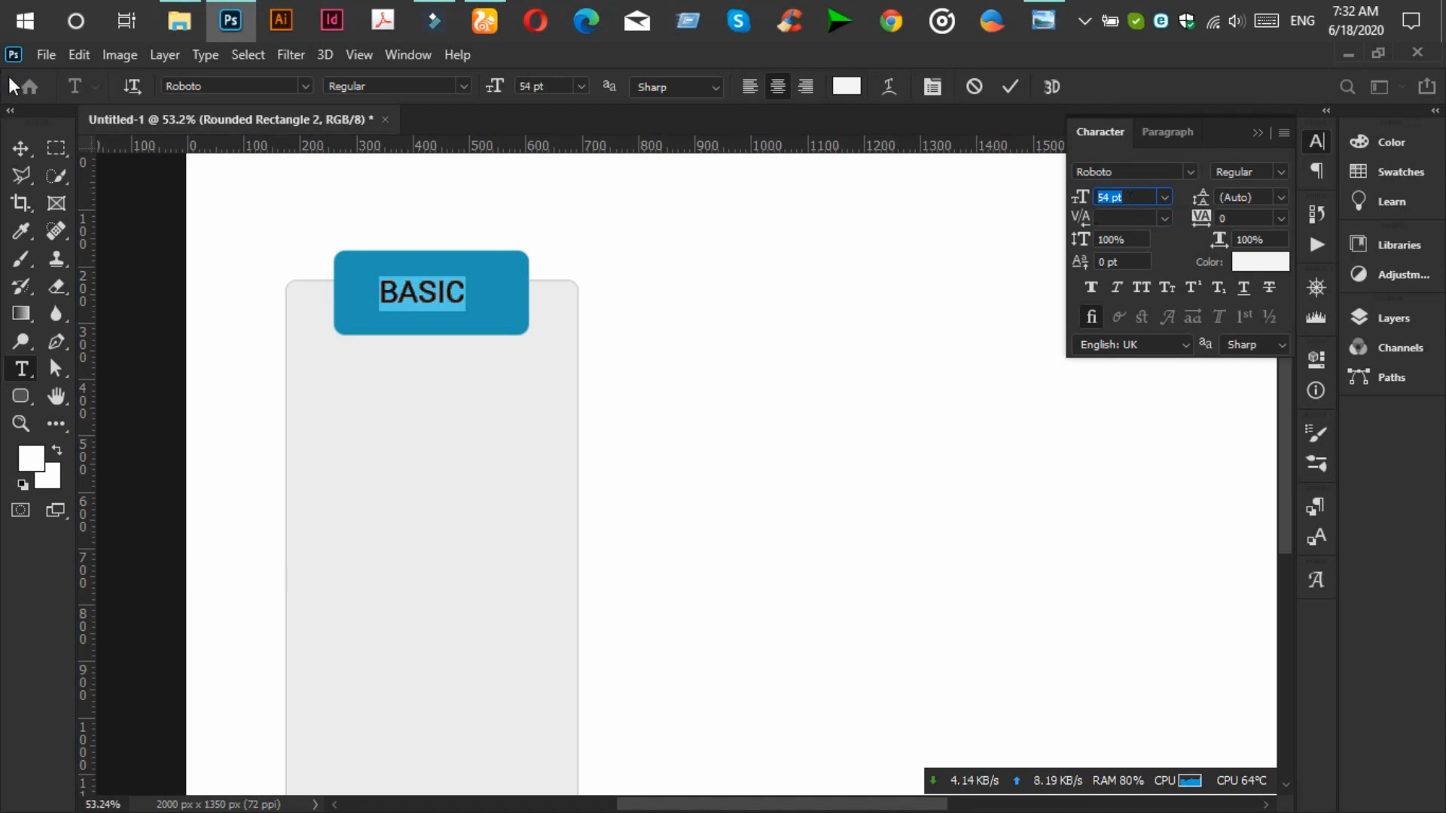
Move the BASIC text to the header's horizontal middle and align the vertical centers of the text and header rectangle.
{"action": "left_click", "coordinate": [21, 150]}
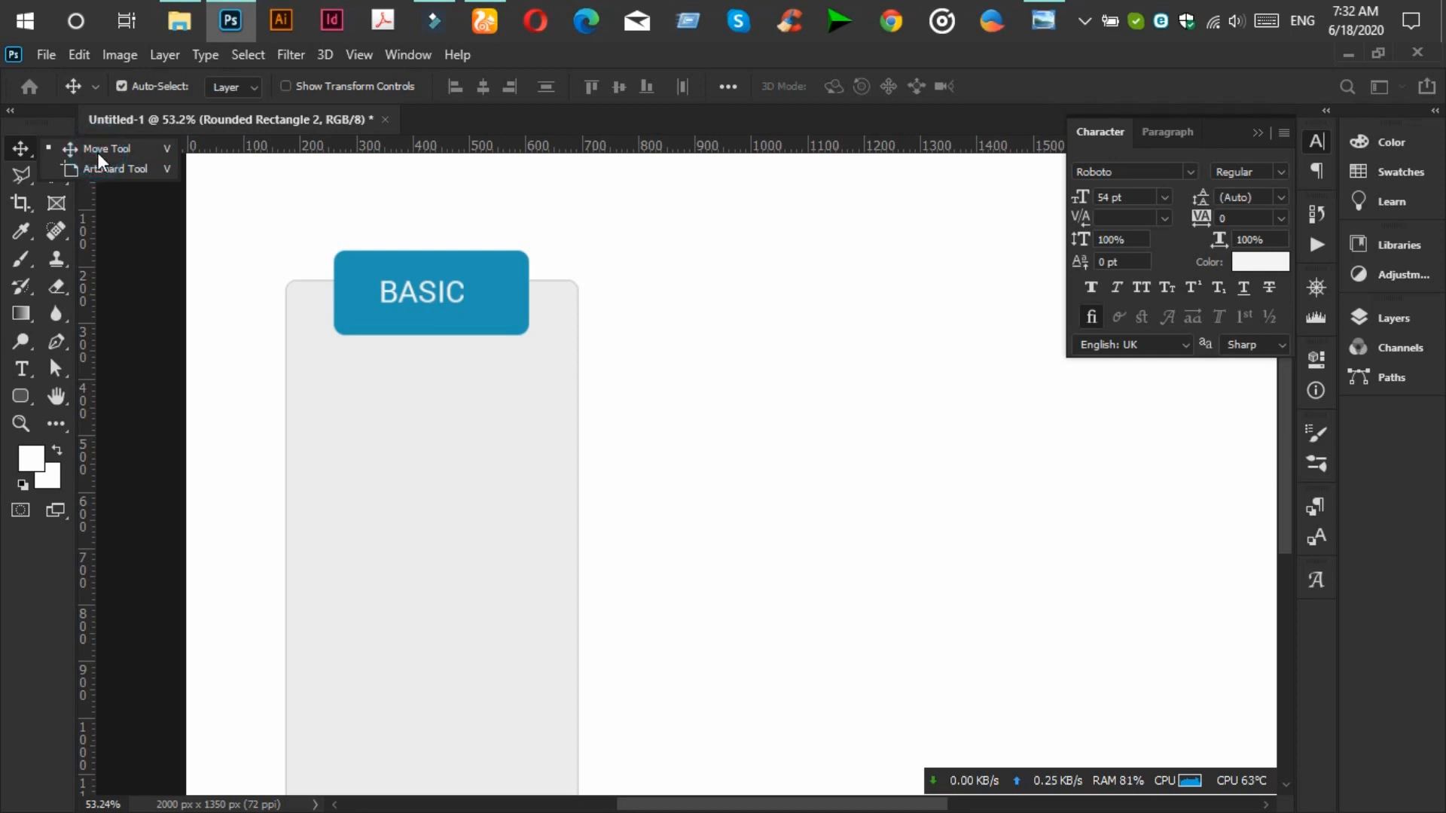
{"action": "left_click", "coordinate": [433, 303]}
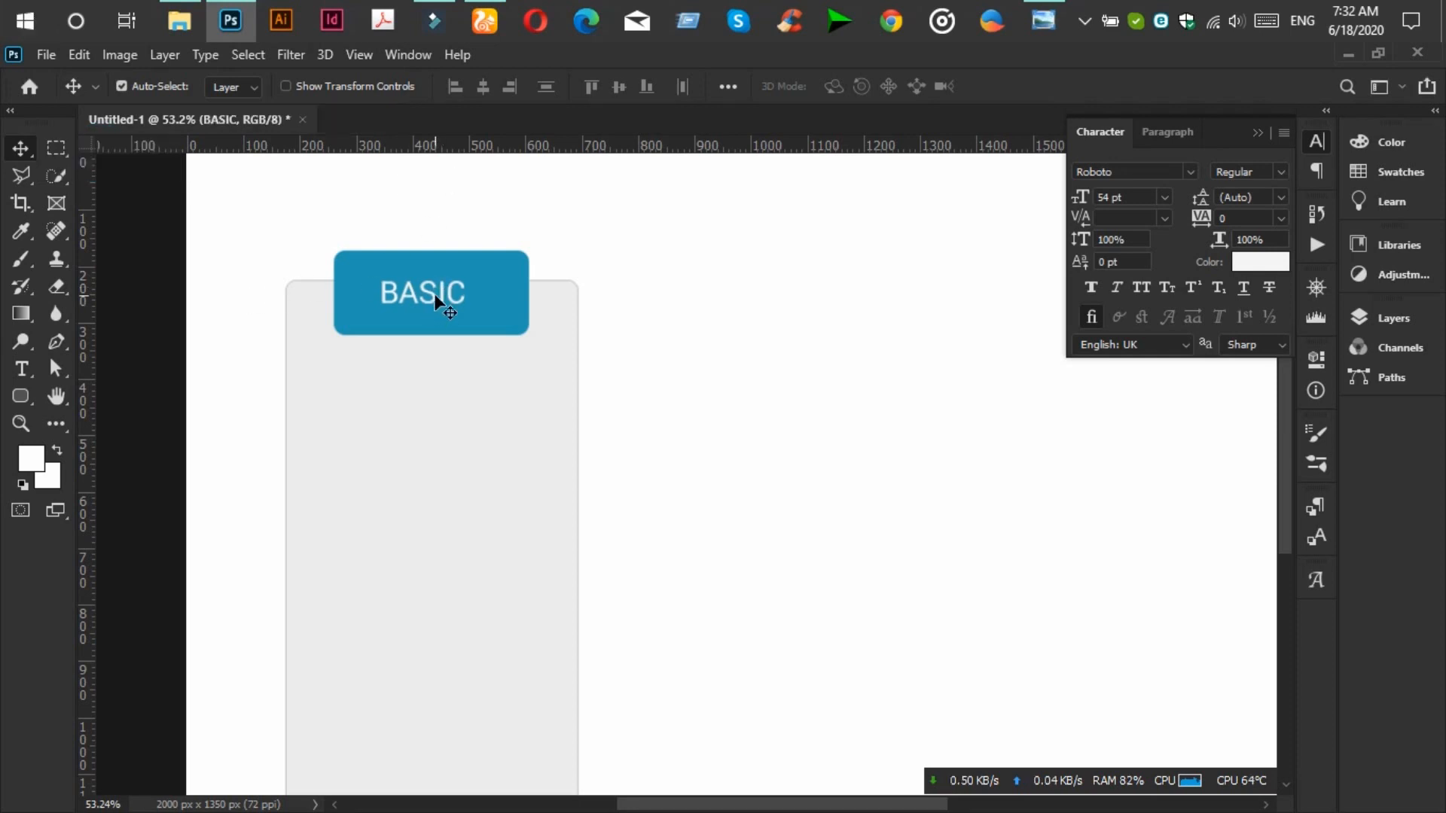
{"action": "left_click_drag", "start_coordinate": [448, 292], "coordinate": [458, 292]}
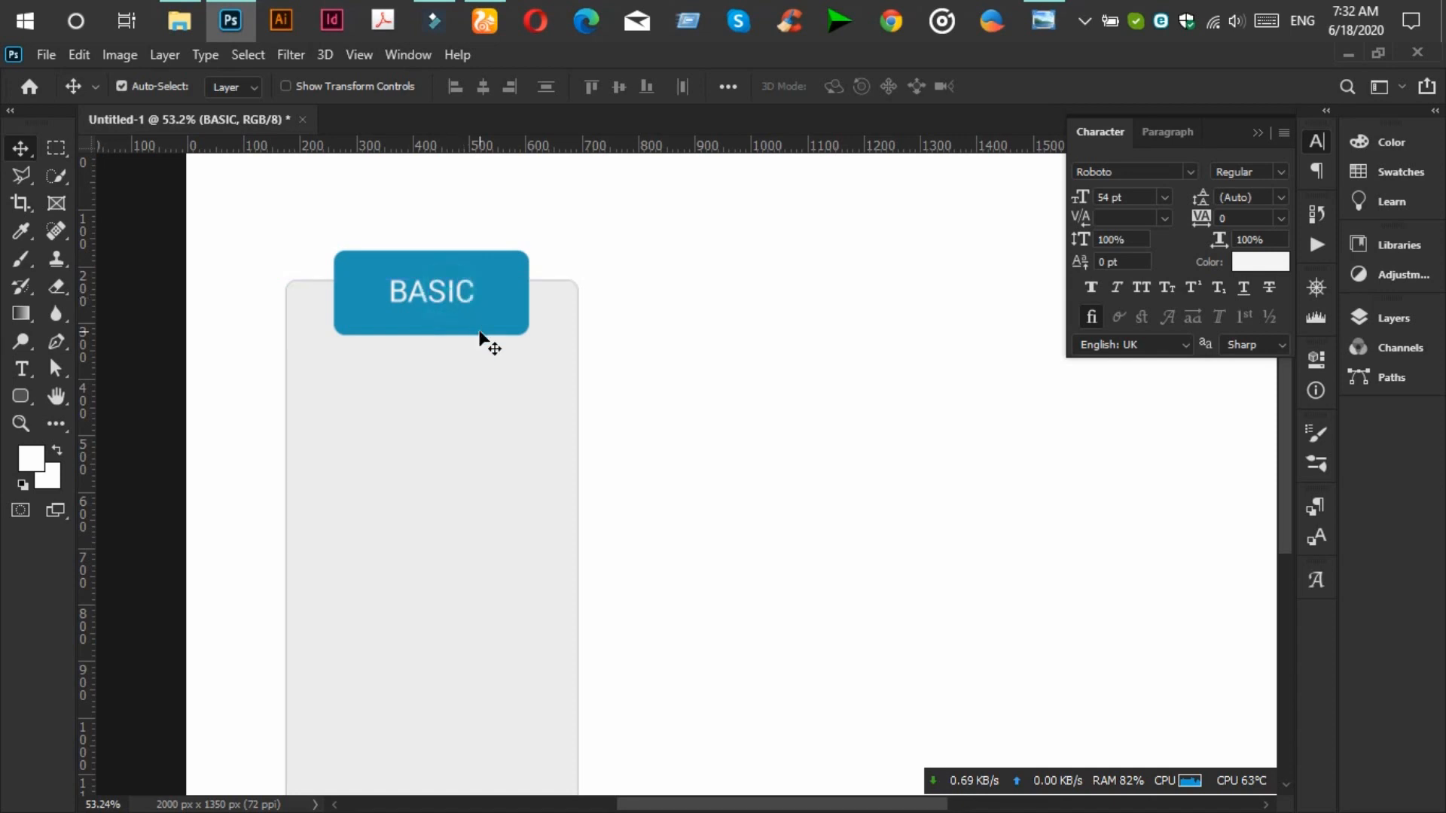
{"action": "left_click", "coordinate": [479, 337]}
{"action": "left_click", "coordinate": [1390, 324]}
{"action": "left_click", "coordinate": [1196, 445], "text": "ctrl"}
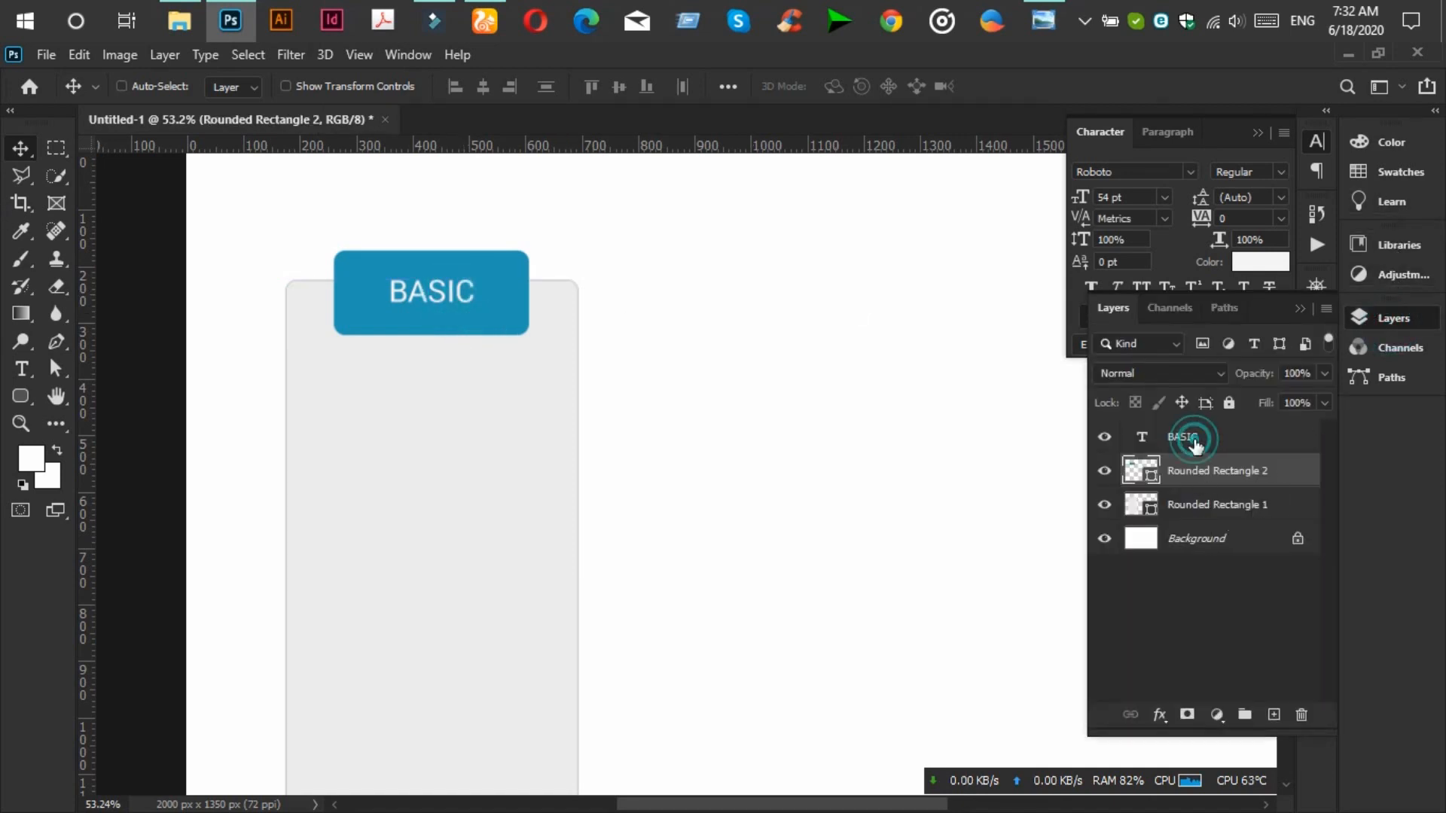
{"action": "left_click", "coordinate": [619, 87]}
{"action": "left_click", "coordinate": [508, 219]}
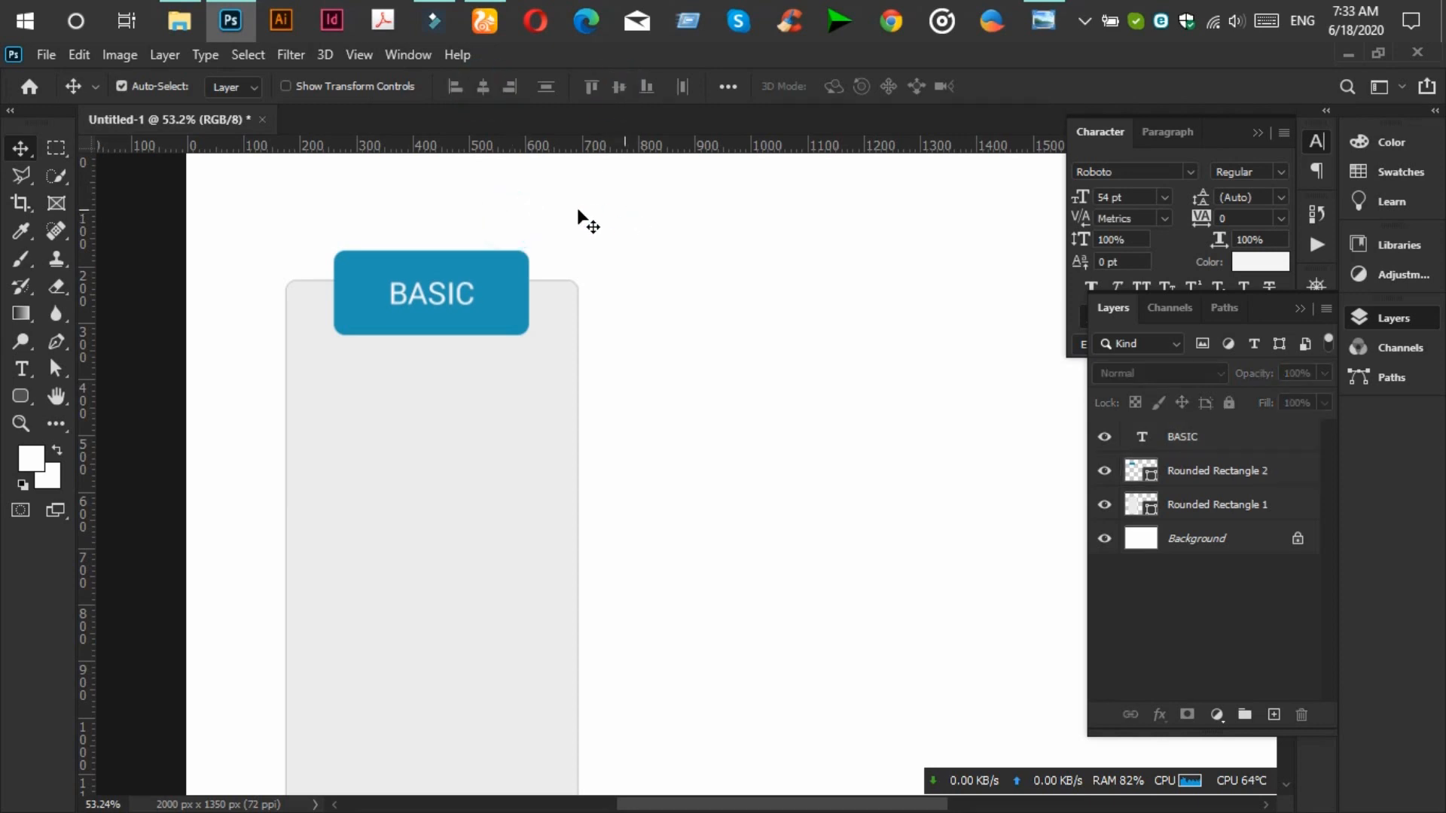
Draw a closed Pen shape about 57 × 51 px with a curved outer edge joining the header's upper-left corner to the column's edge, following the reference.
{"action": "scroll", "coordinate": [427, 239], "scroll_direction": "up", "scroll_amount": 3}
{"action": "left_click", "coordinate": [1045, 21]}
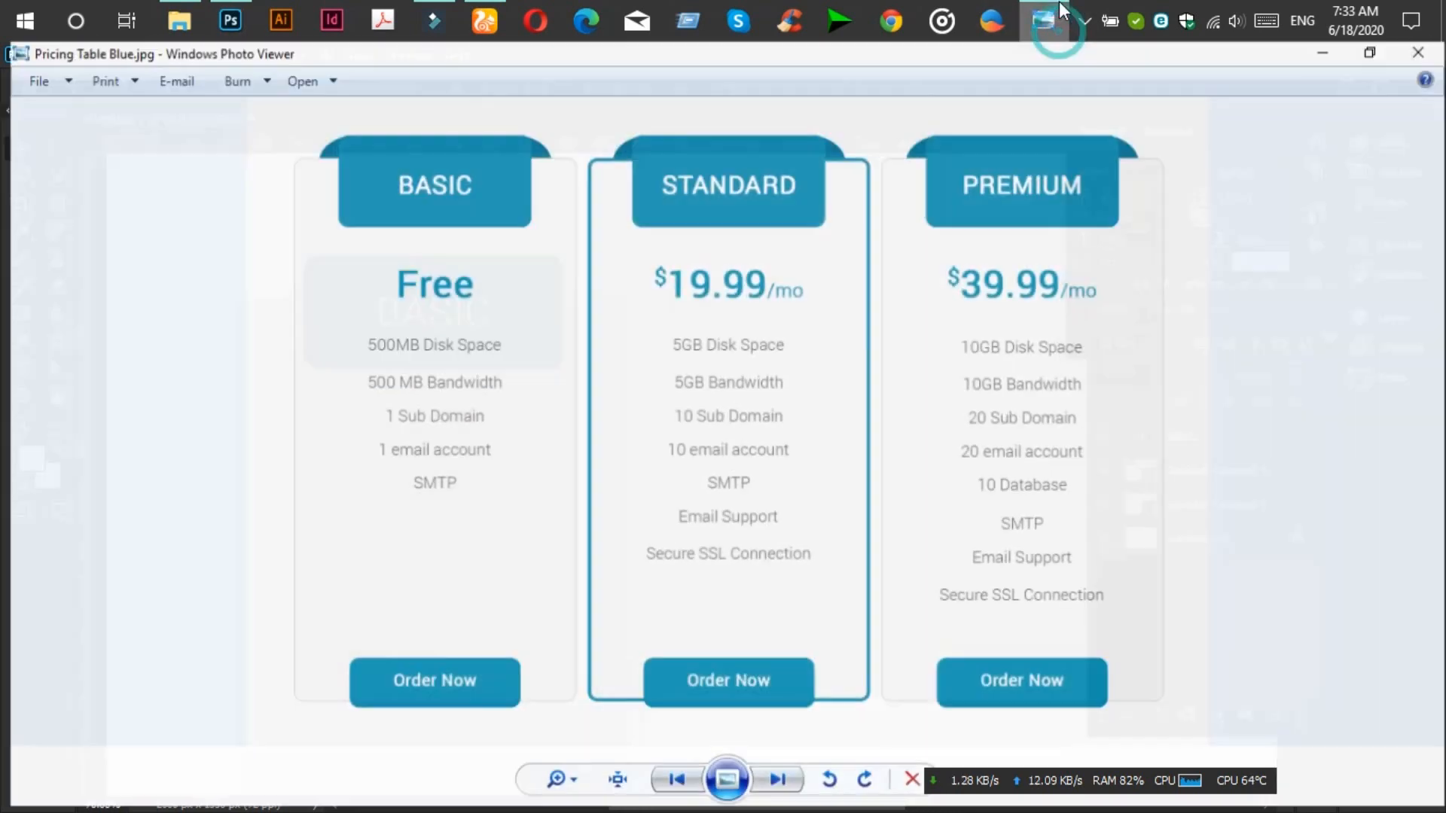
{"action": "left_click", "coordinate": [1061, 7]}
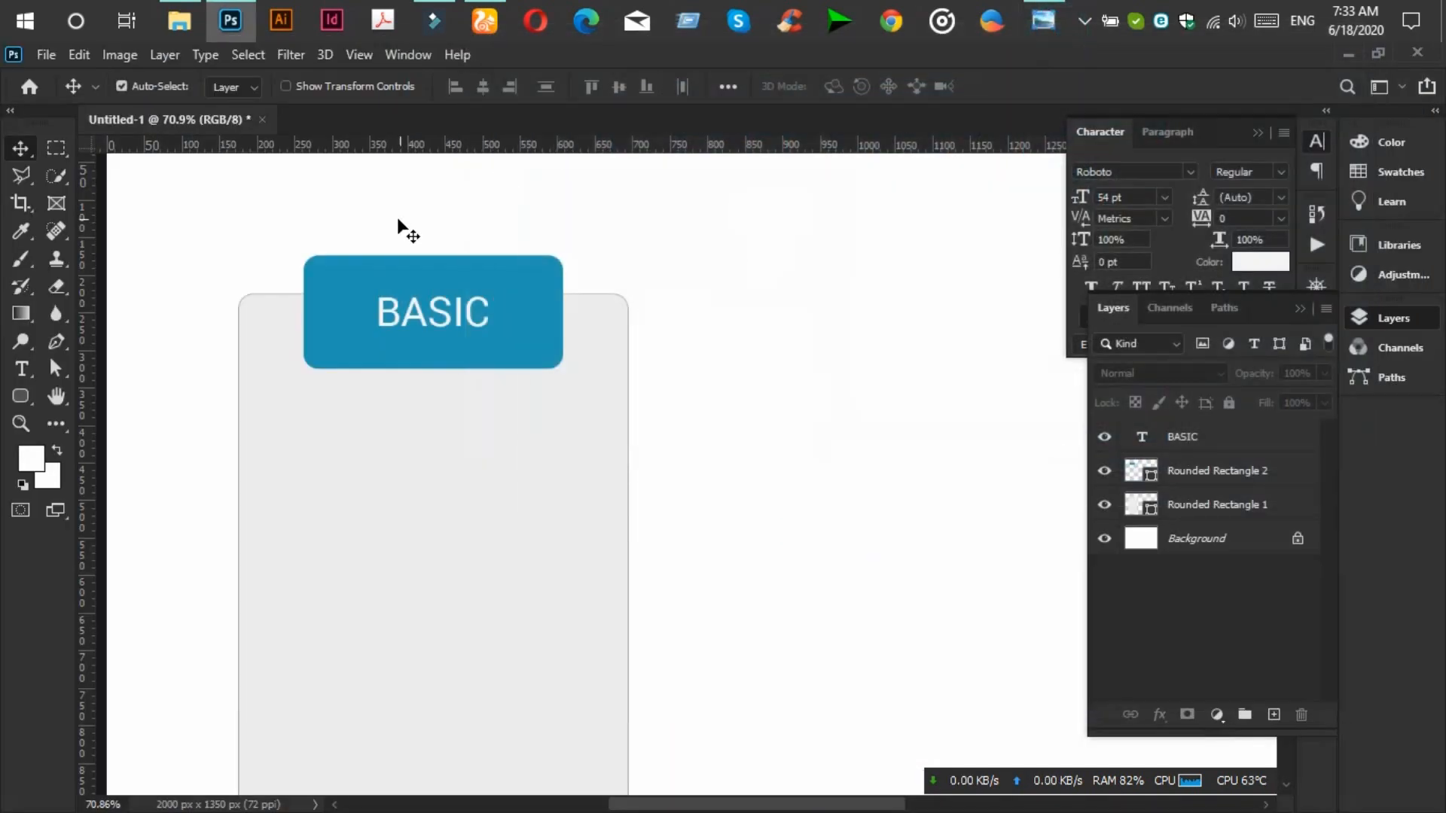
{"action": "scroll", "coordinate": [403, 226], "scroll_direction": "up", "scroll_amount": 4}
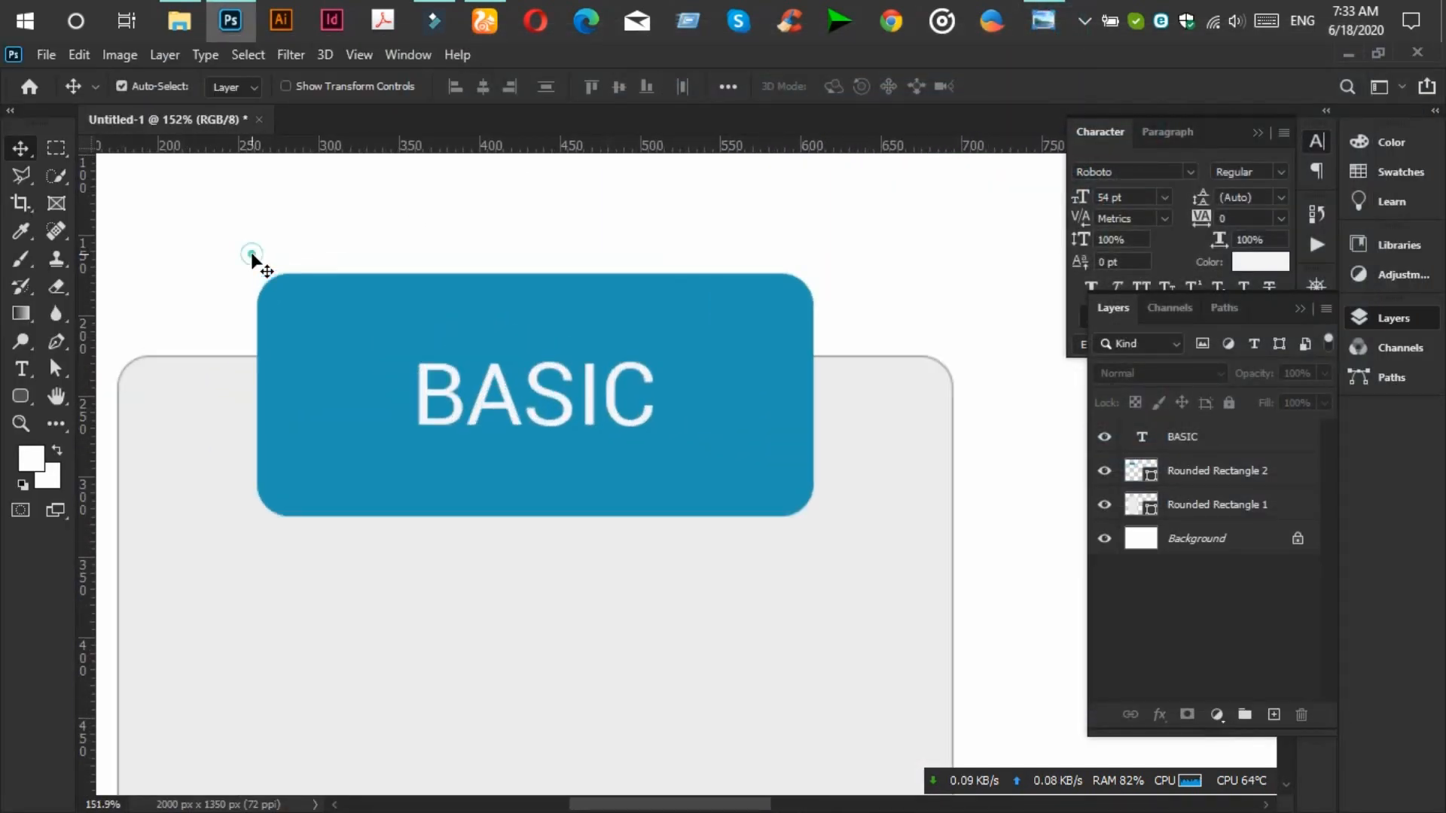
{"action": "left_click", "coordinate": [54, 342]}
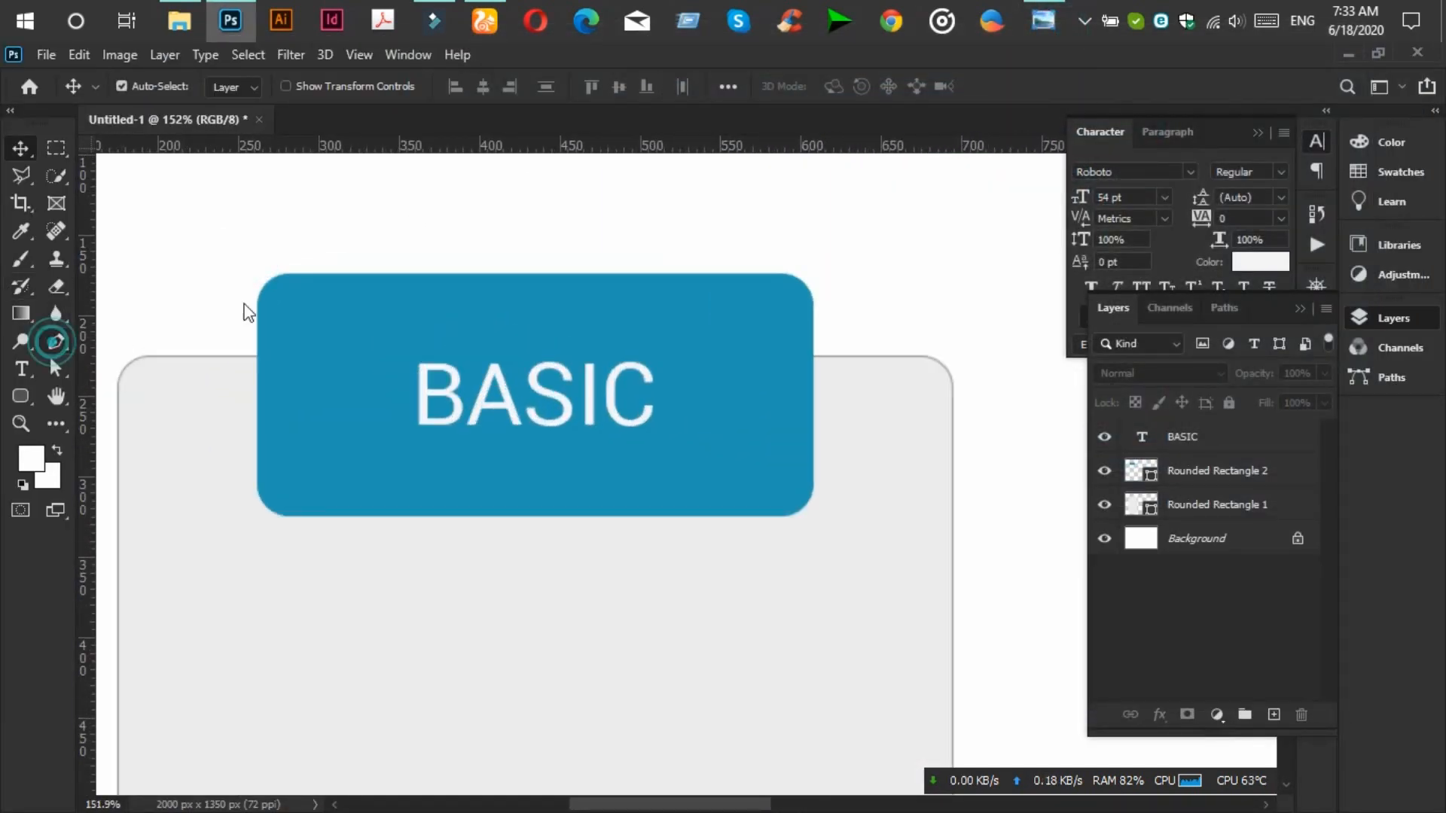
{"action": "left_click", "coordinate": [282, 272]}
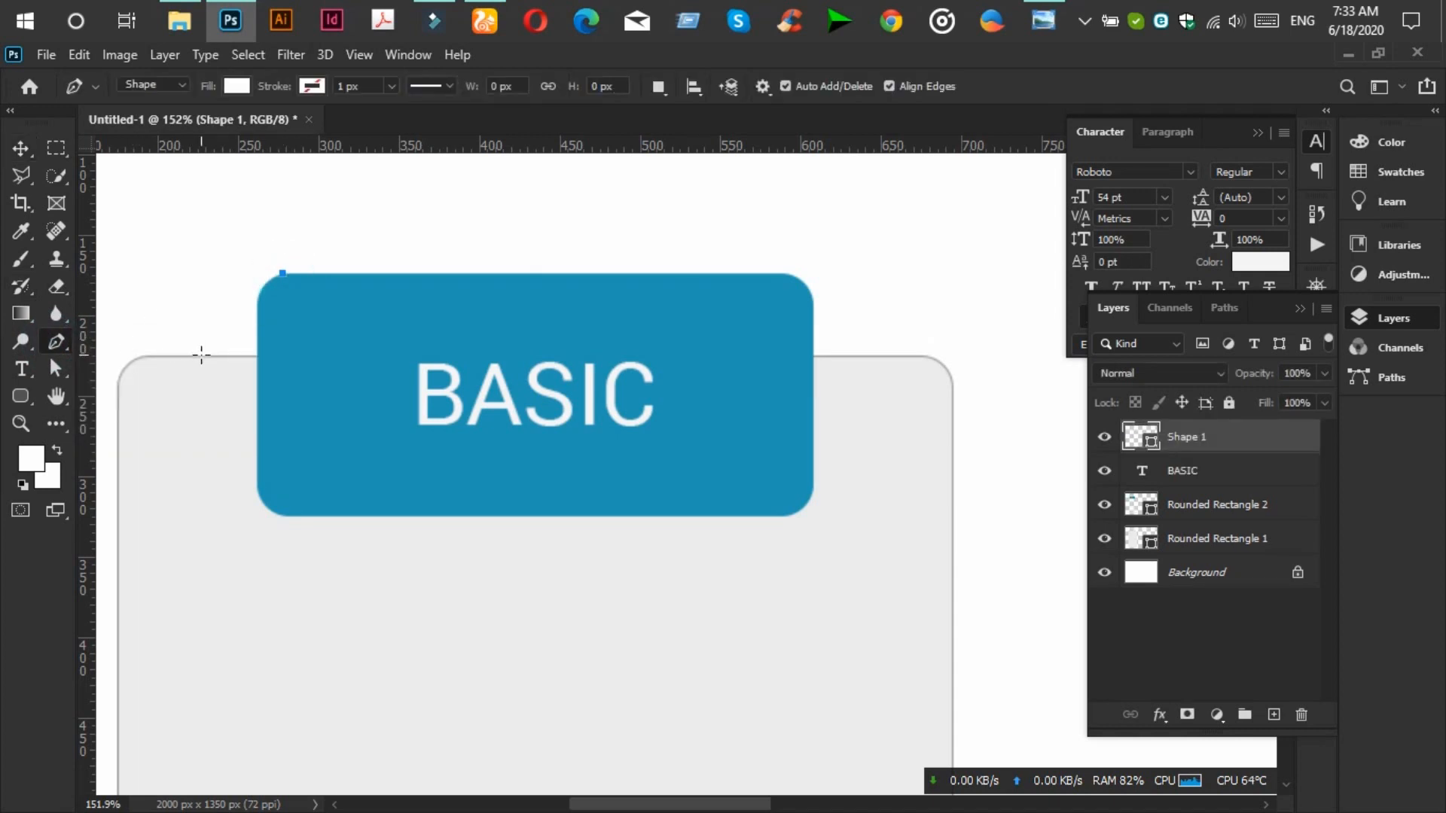
{"action": "left_click_drag", "start_coordinate": [191, 355], "coordinate": [182, 423]}
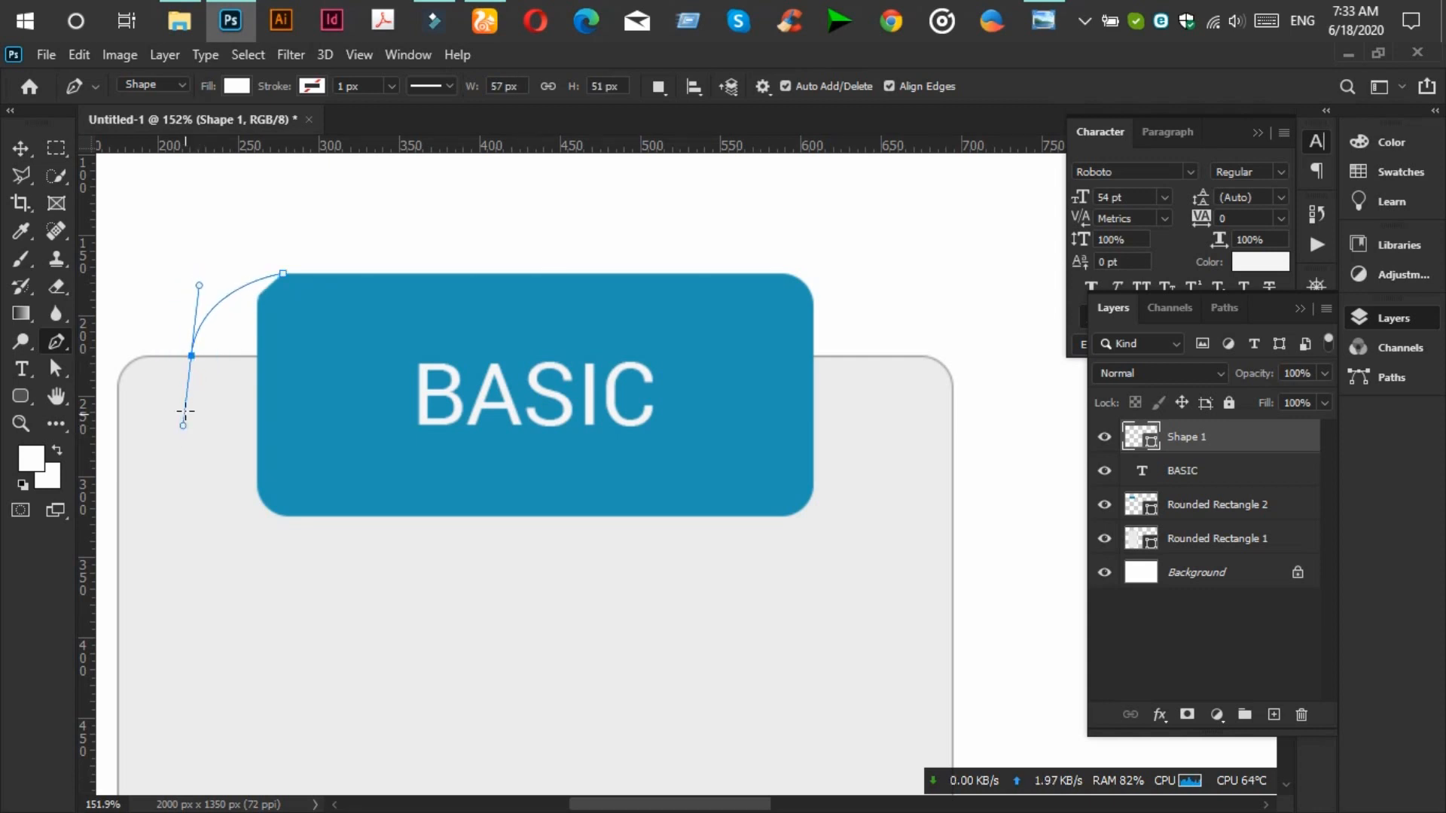
{"action": "left_click", "coordinate": [192, 355], "text": "alt"}
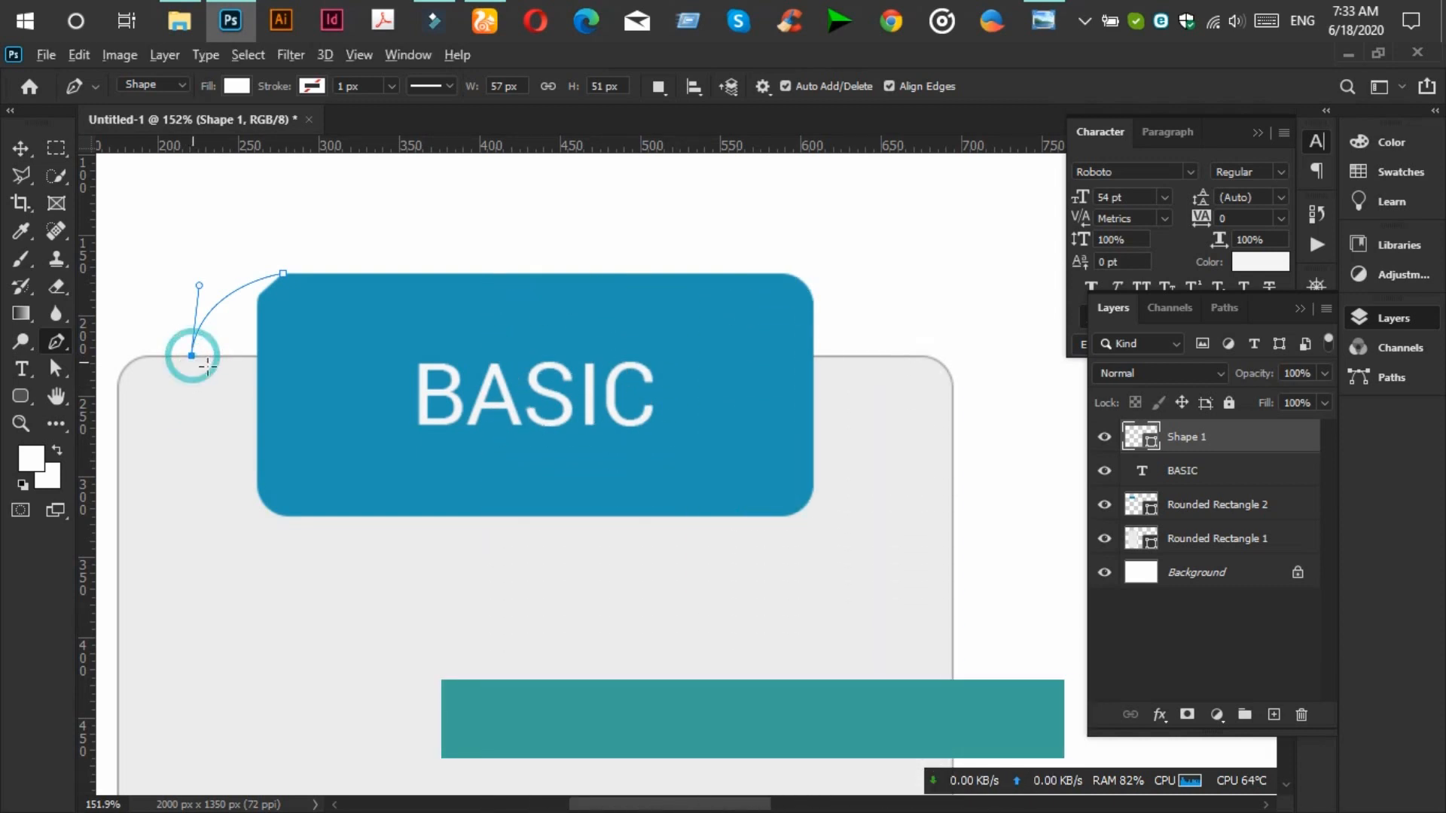
{"action": "left_click", "coordinate": [259, 355]}
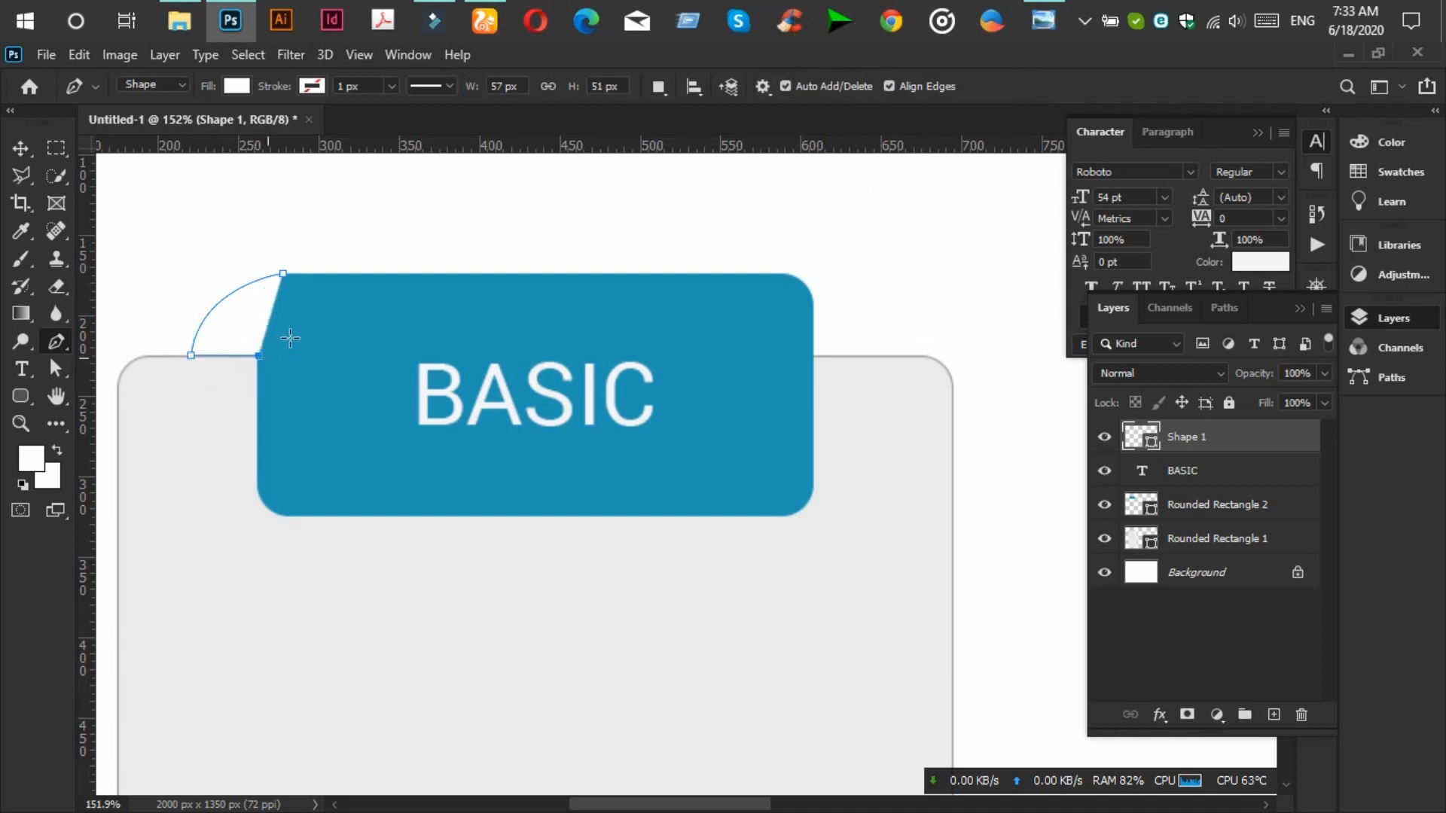
{"action": "left_click", "coordinate": [284, 274]}
{"action": "left_click", "coordinate": [282, 274]}
{"action": "left_click", "coordinate": [23, 148]}
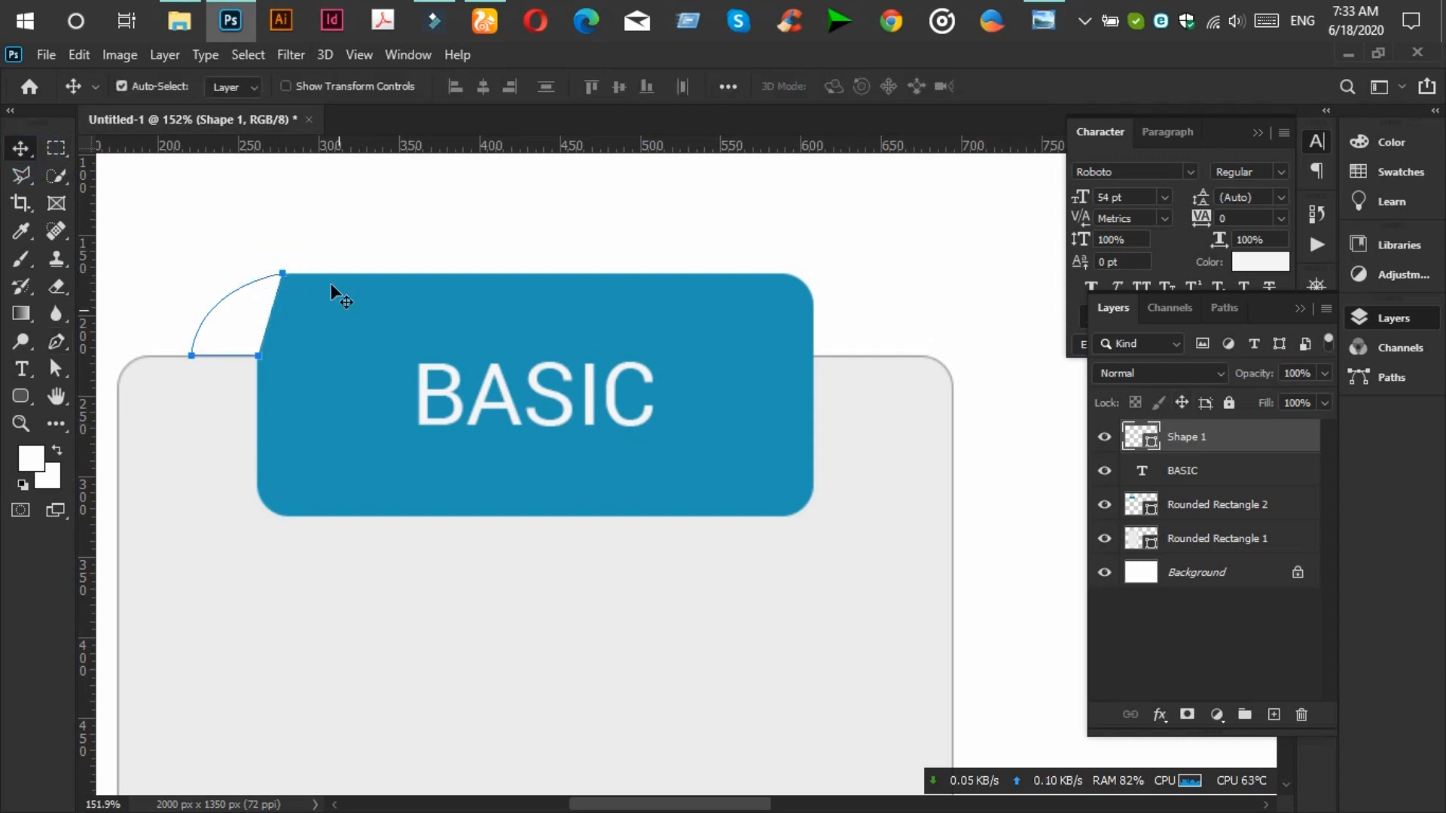
Fill the header's corner shape with the darker blue #12809b.
{"action": "left_click", "coordinate": [21, 396]}
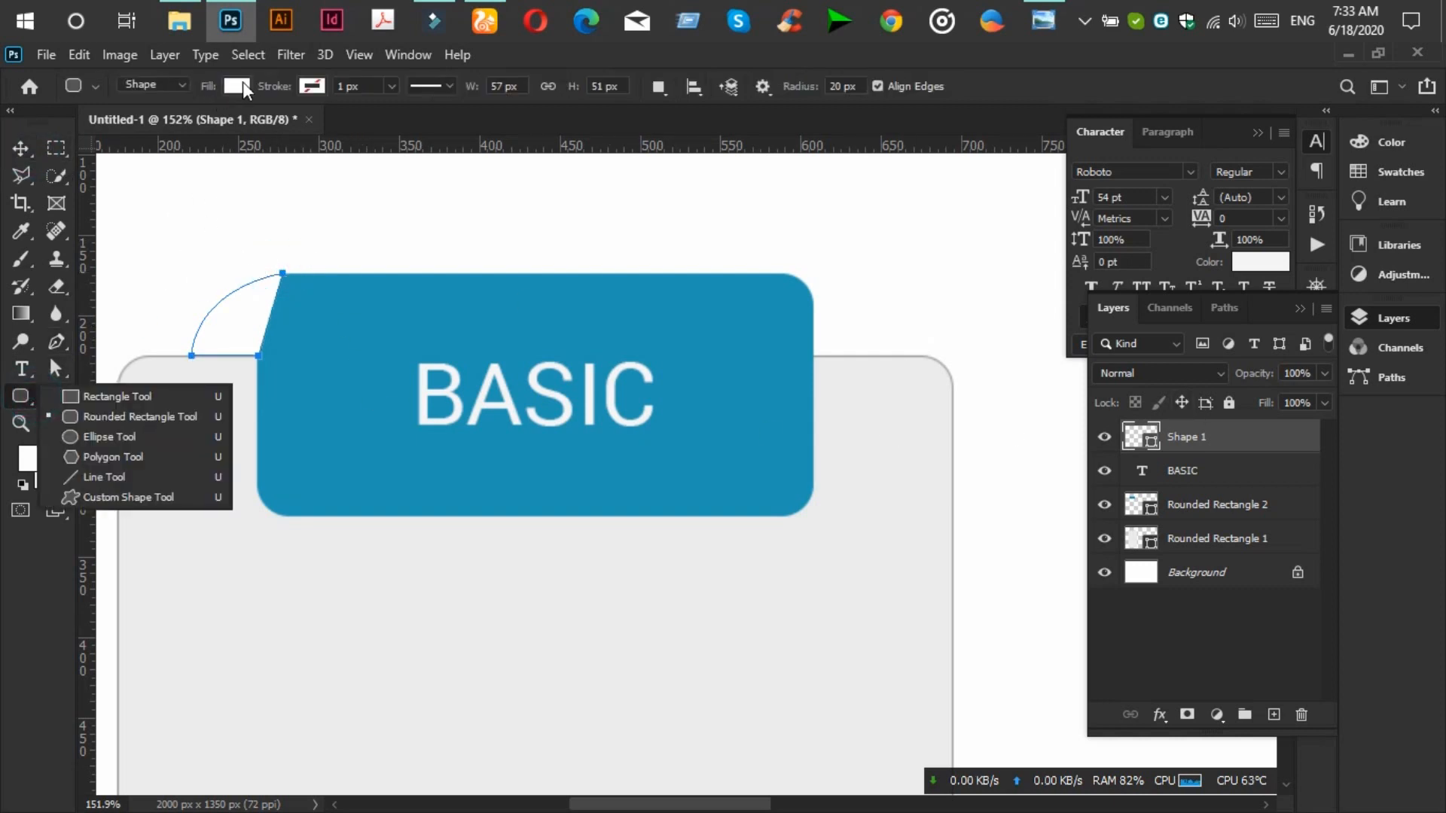
{"action": "left_click", "coordinate": [236, 85]}
{"action": "left_click", "coordinate": [368, 126]}
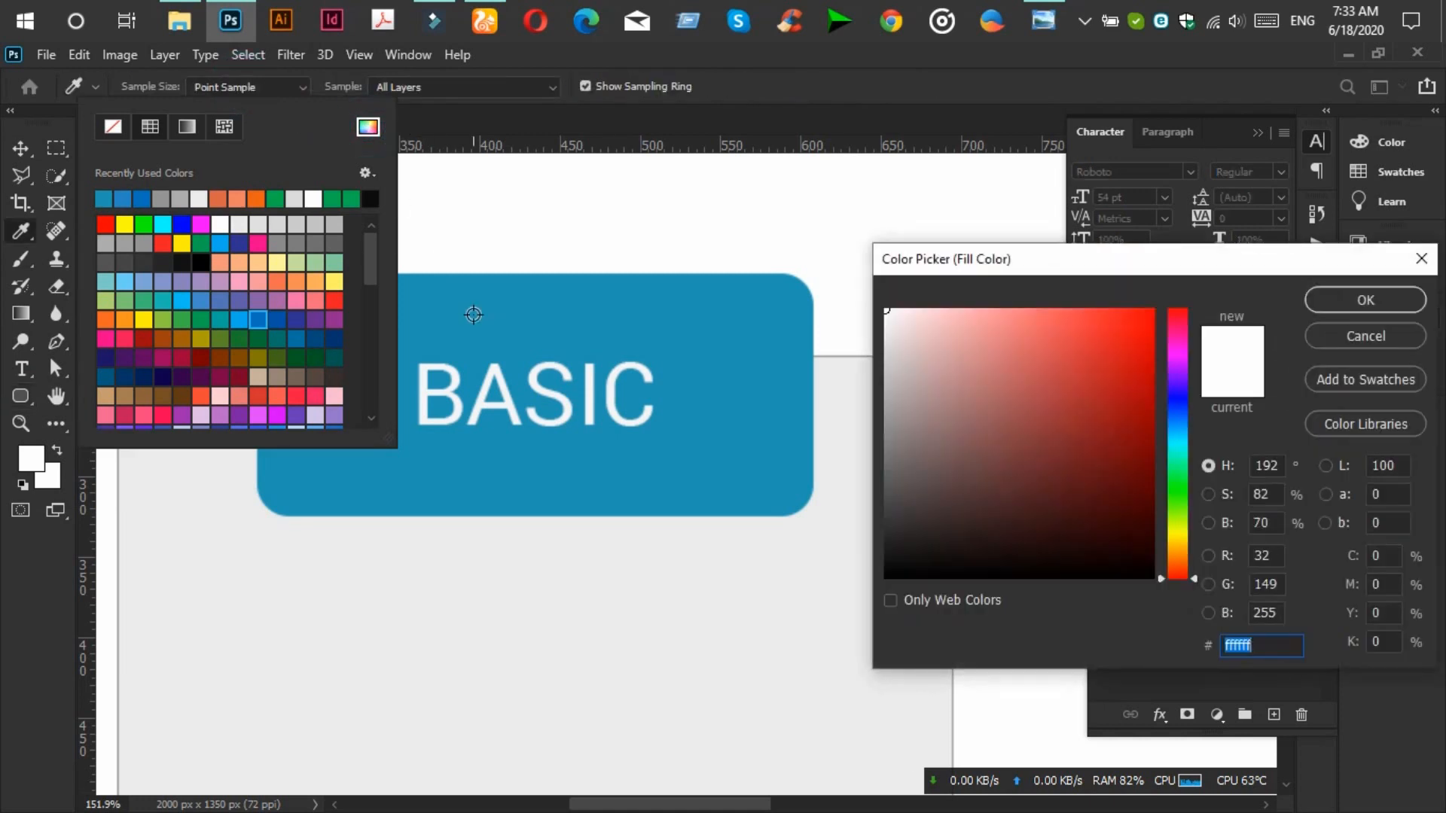
{"action": "left_click", "coordinate": [1122, 415]}
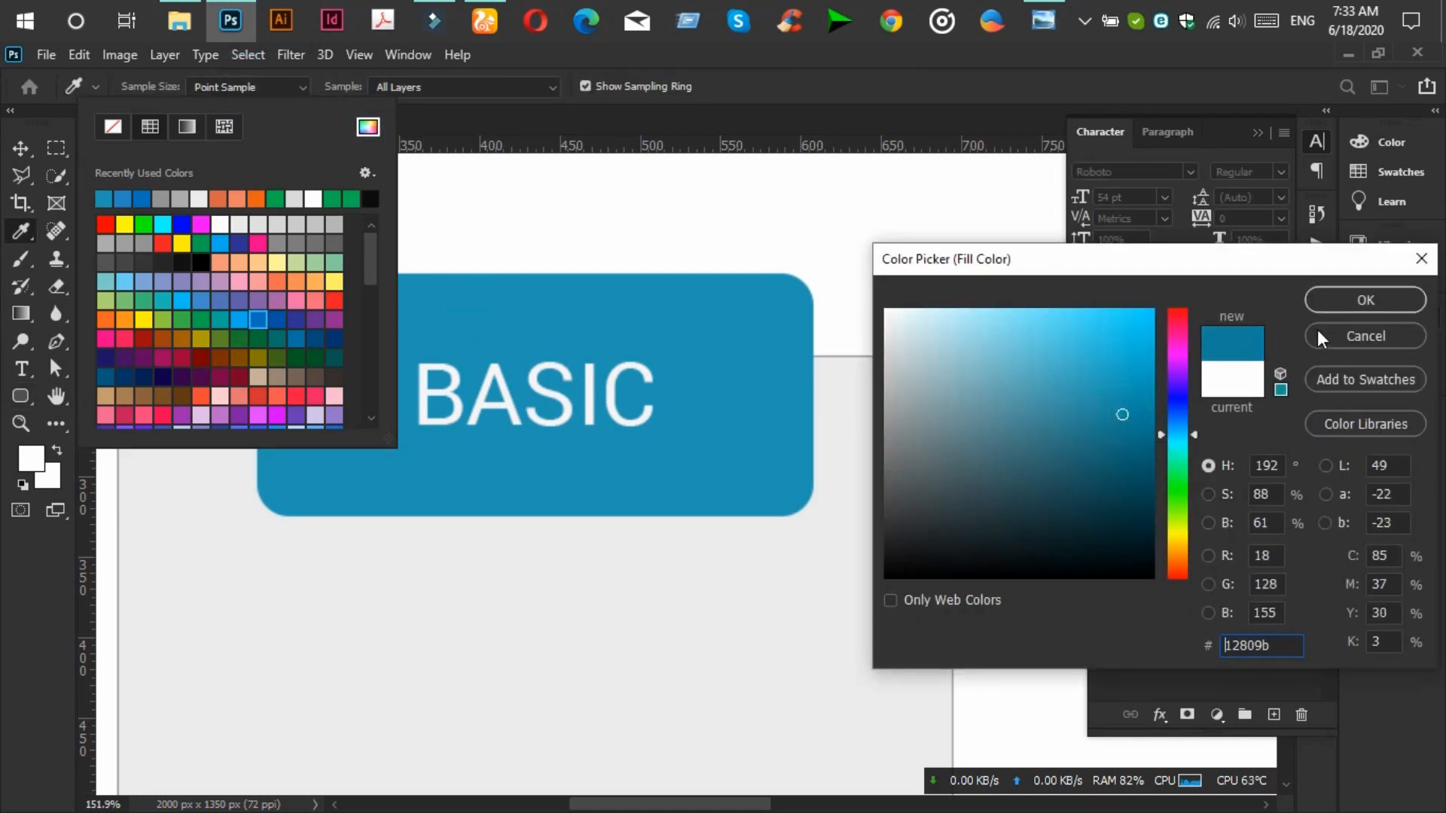
{"action": "left_click", "coordinate": [1333, 302]}
Move the corner shape's layer beneath the header rectangle, Rounded Rectangle 2, so it sits behind the header.
{"action": "left_click", "coordinate": [21, 148]}
{"action": "left_click_drag", "start_coordinate": [1217, 437], "coordinate": [1207, 526]}
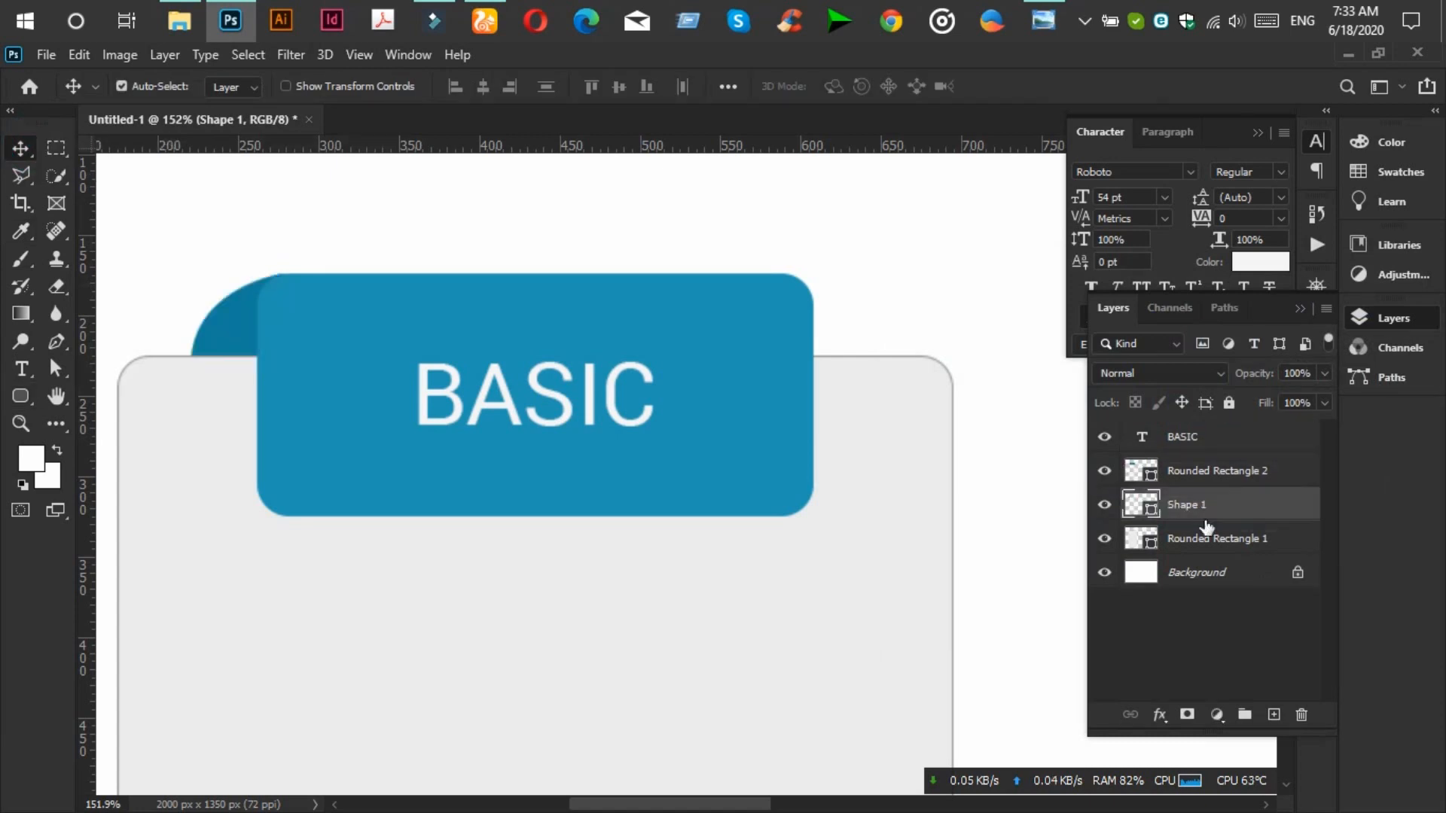
{"action": "left_click", "coordinate": [15, 147]}
{"action": "scroll", "coordinate": [247, 326], "scroll_direction": "down", "scroll_amount": 2}
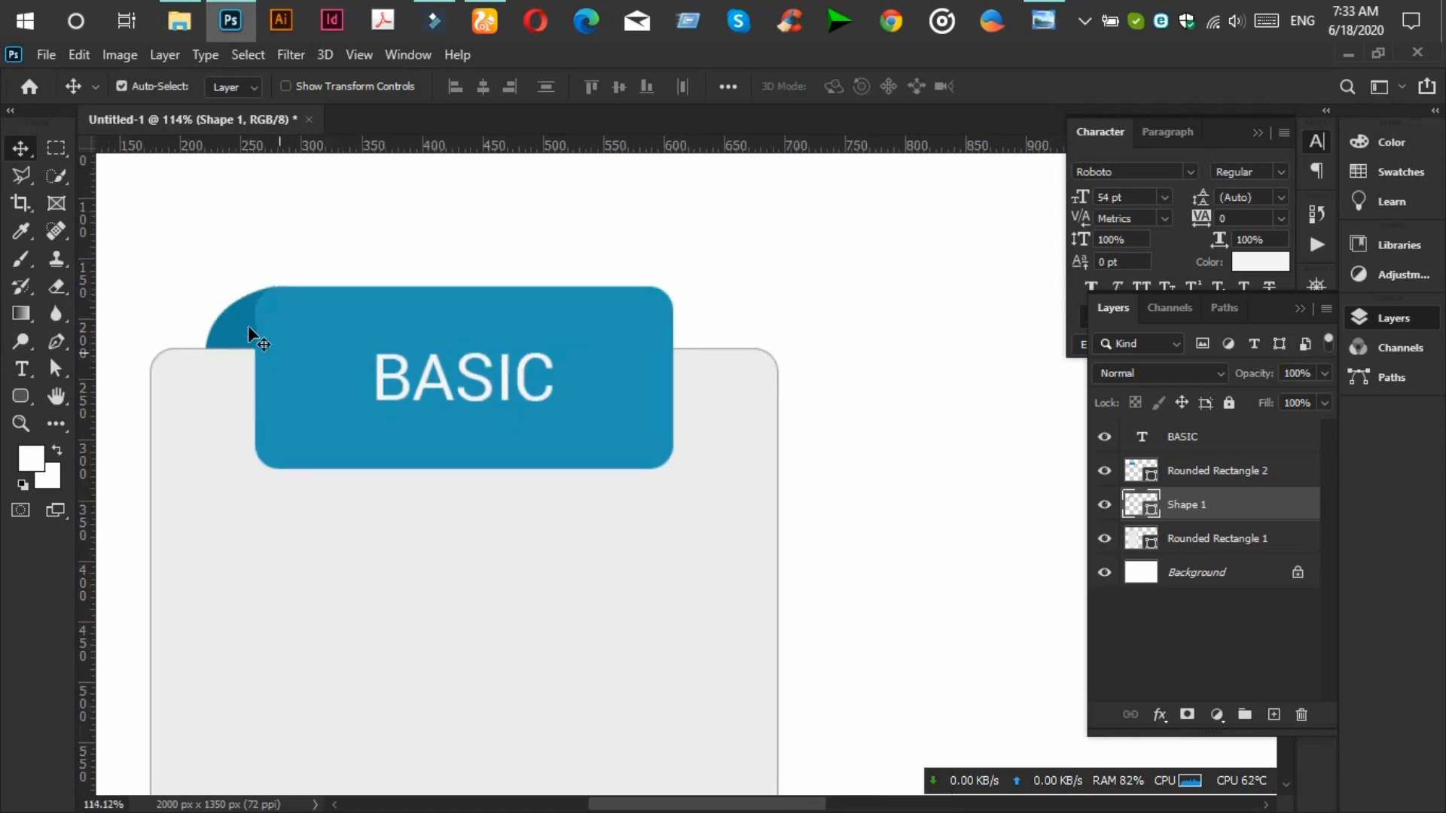
Following the reference, duplicate the corner shape, flip the copy horizontally and move it to the header's upper-right corner.
{"action": "left_click", "coordinate": [1041, 18]}
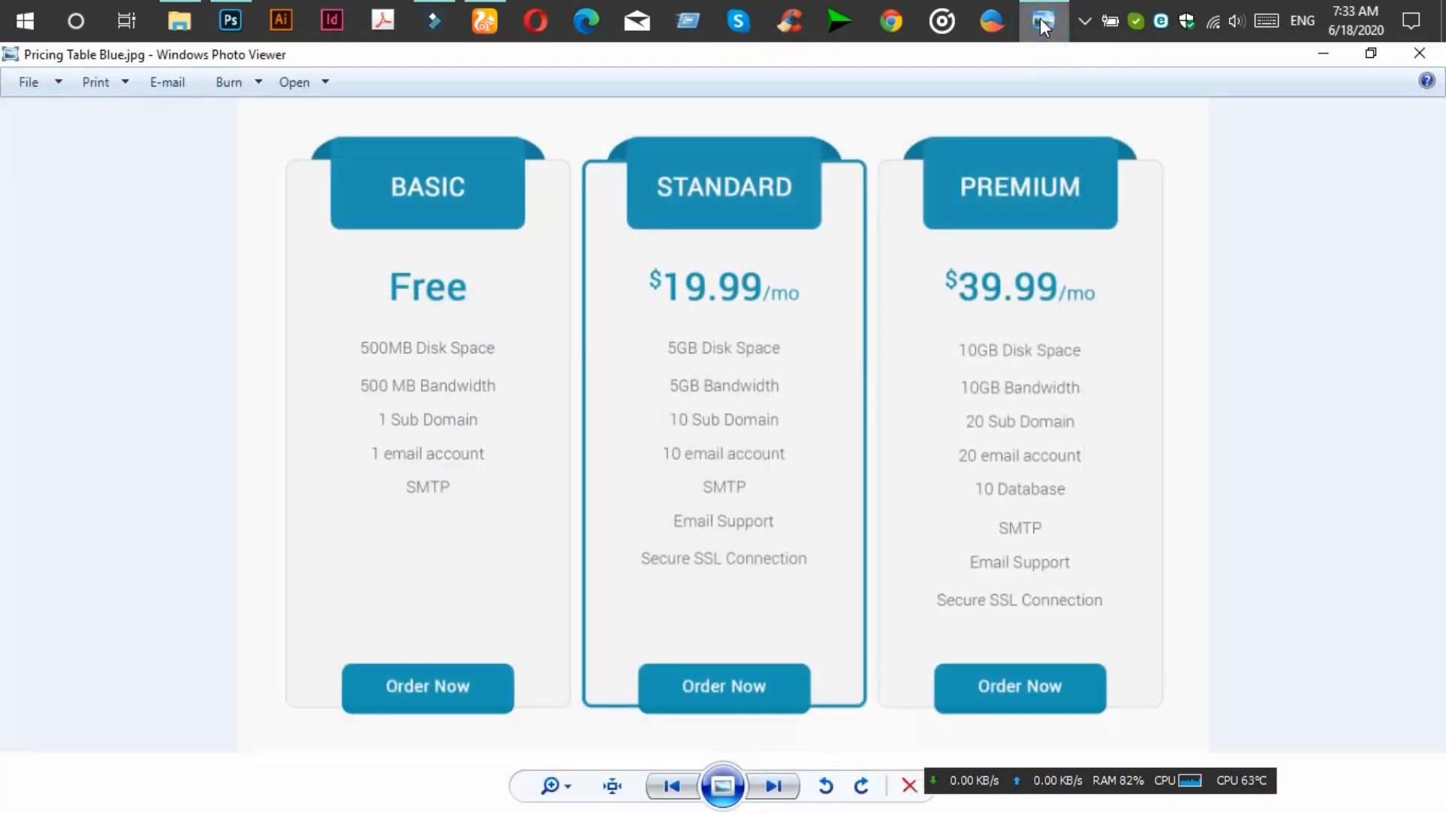
{"action": "left_click", "coordinate": [1040, 18]}
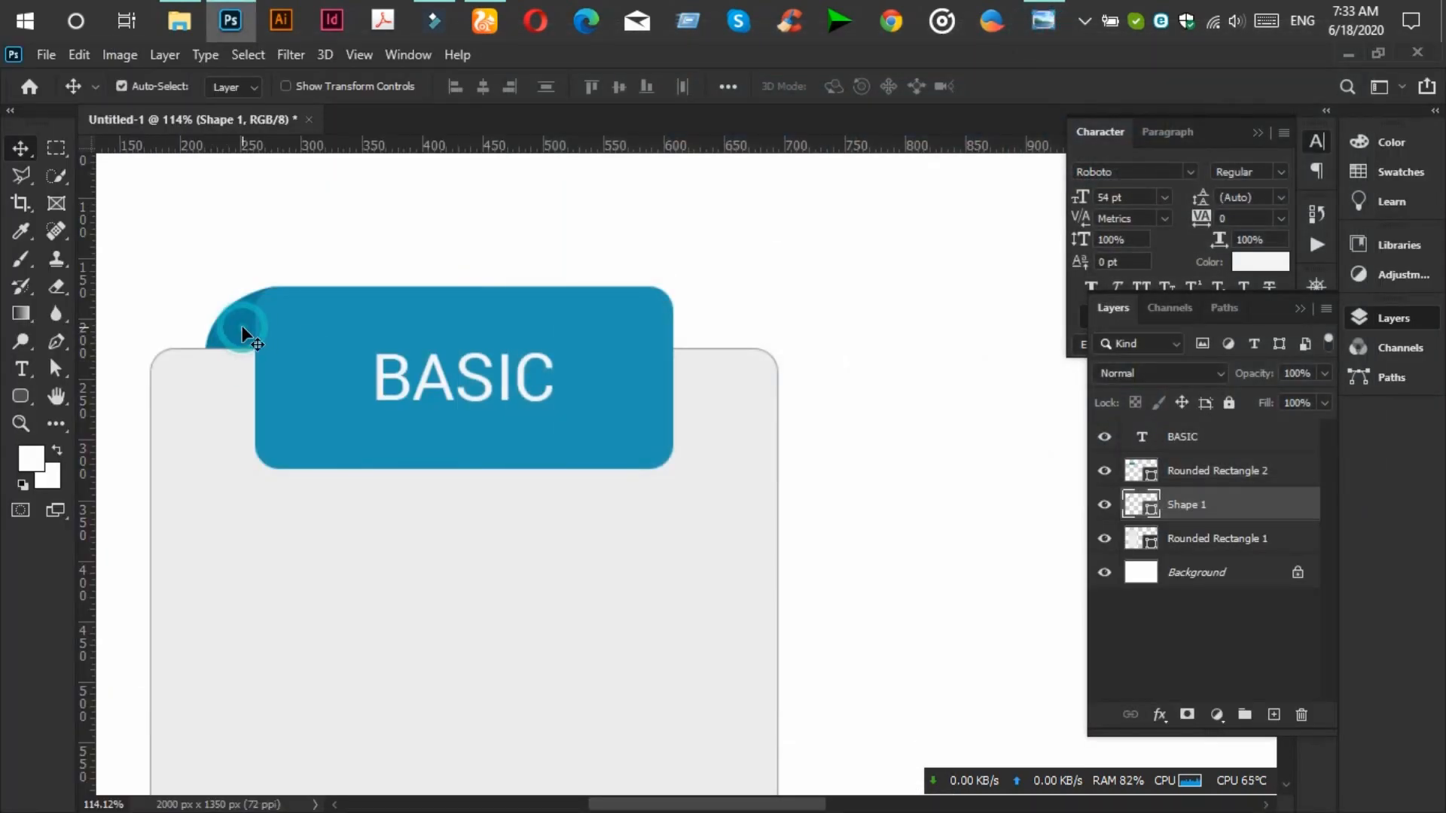
{"action": "key", "text": "ctrl+j"}
{"action": "key", "text": "ctrl+t"}
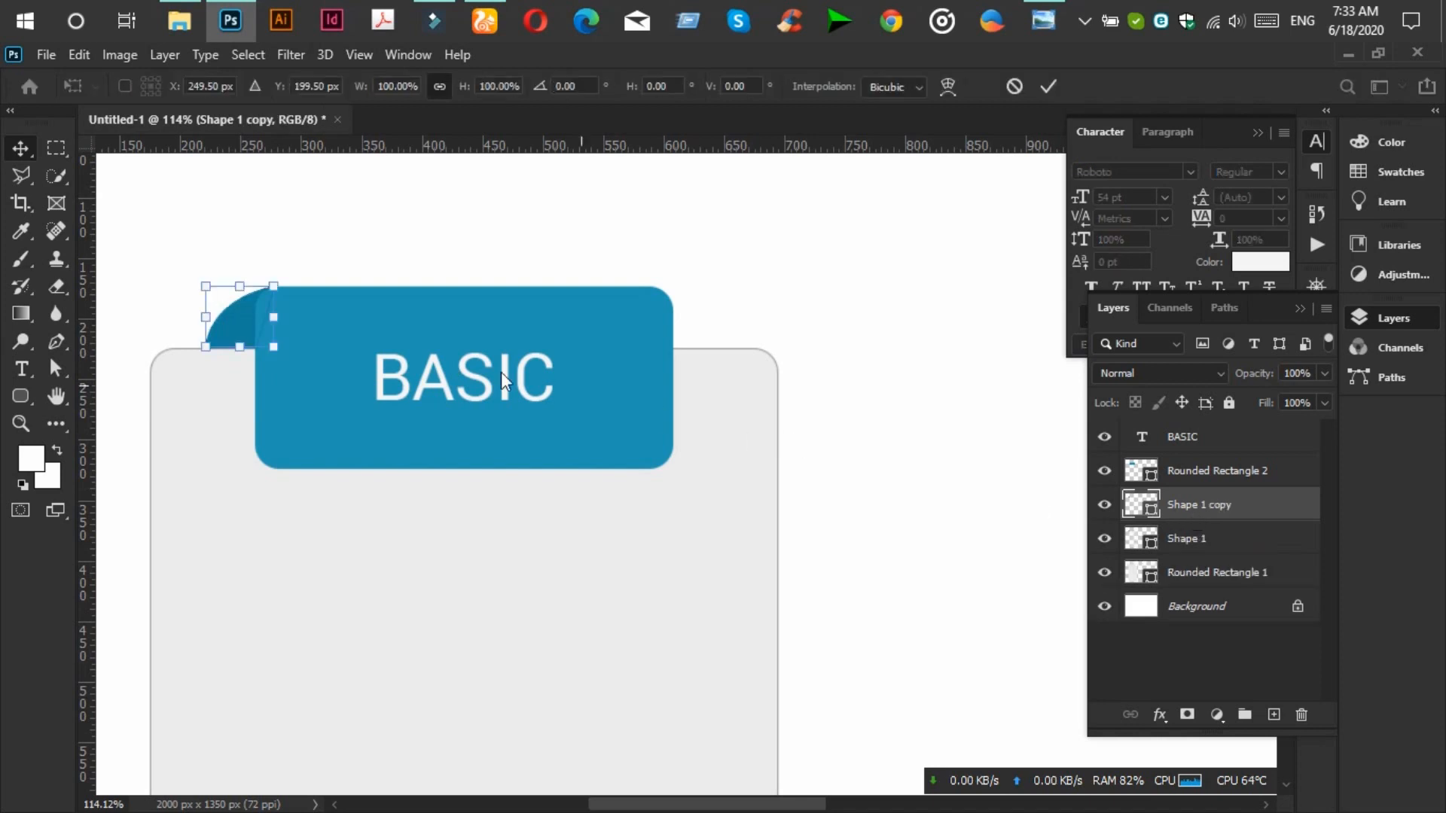
{"action": "right_click", "coordinate": [240, 304]}
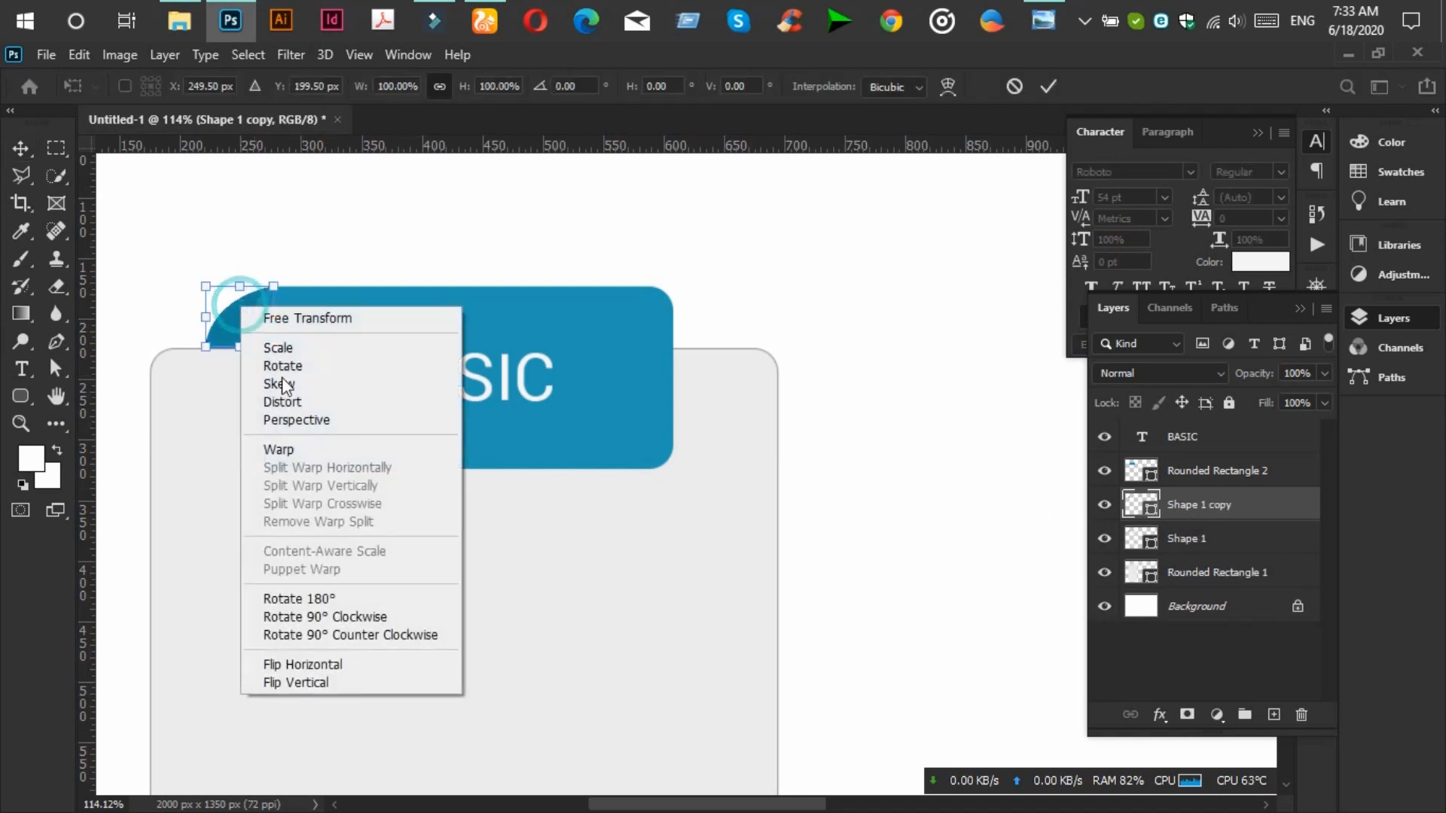
{"action": "left_click", "coordinate": [313, 663]}
{"action": "left_click_drag", "start_coordinate": [241, 318], "coordinate": [676, 318]}
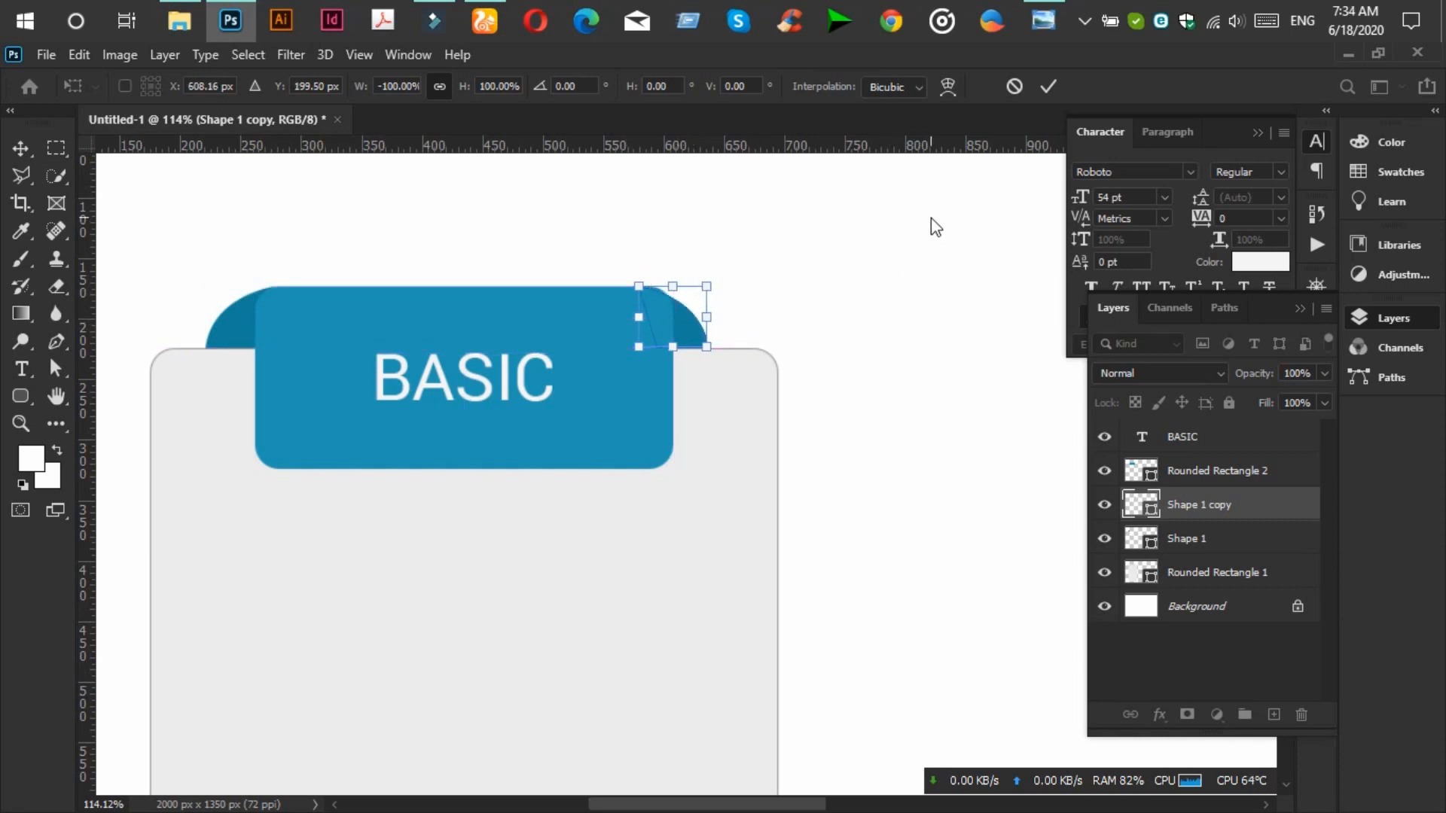
{"action": "left_click", "coordinate": [1048, 87]}
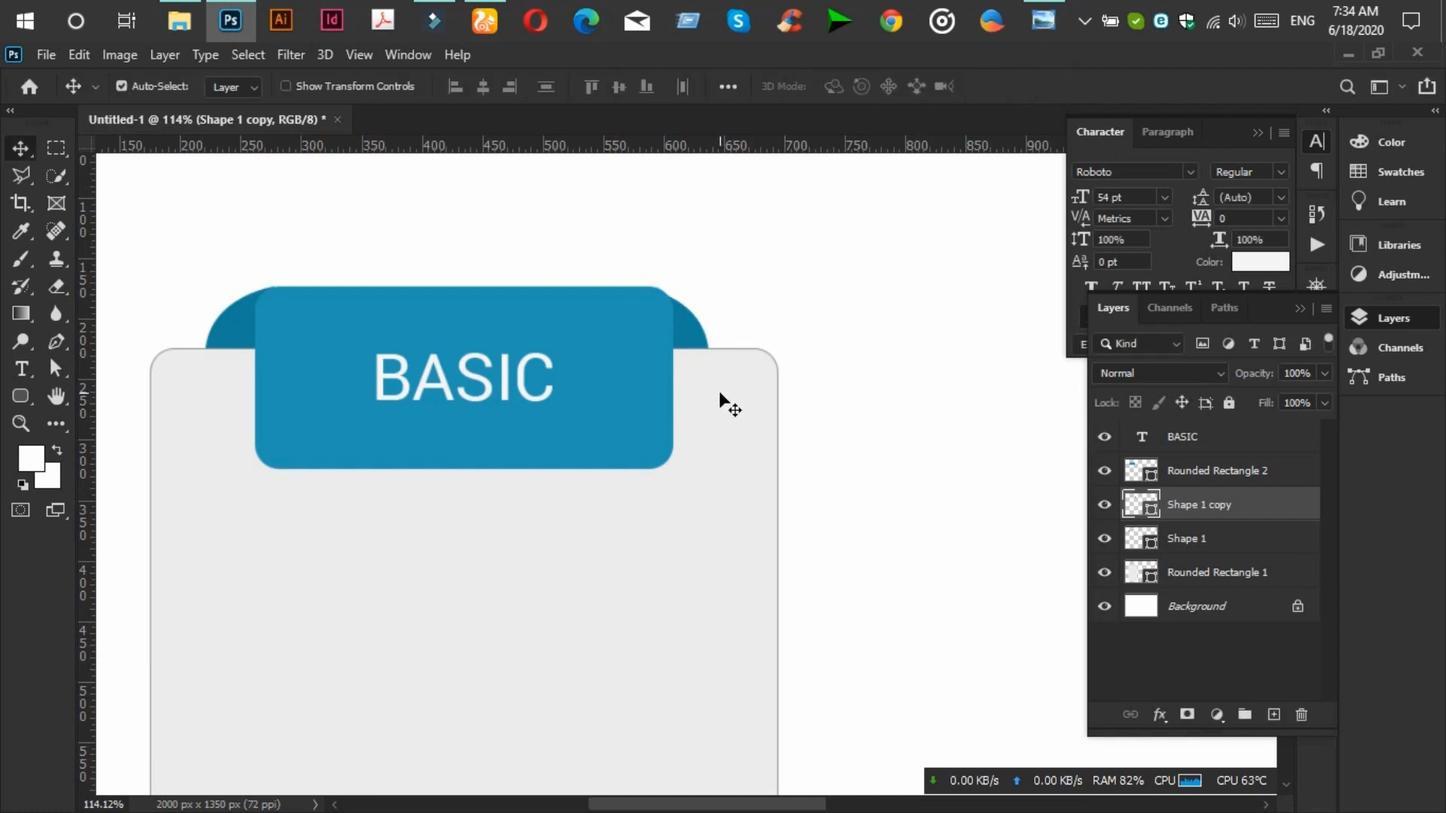
Nudge the mirrored corner shape to the right until its top edge lines up with the header's upper-right corner.
{"action": "key", "text": "Right"}
{"action": "key", "text": "Right"}
{"action": "key", "text": "Right"}
{"action": "key", "text": "Right"}
{"action": "key", "text": "Right"}
{"action": "key", "text": "Right"}
{"action": "key", "text": "Right"}
{"action": "key", "text": "Right"}
{"action": "key", "text": "Right"}
{"action": "key", "text": "Right"}
{"action": "key", "text": "Right"}
{"action": "key", "text": "Right"}
{"action": "key", "text": "Right"}
{"action": "key", "text": "Right"}
{"action": "key", "text": "Right"}
{"action": "key", "text": "Right"}
{"action": "scroll", "coordinate": [715, 400], "scroll_direction": "down", "scroll_amount": 4}
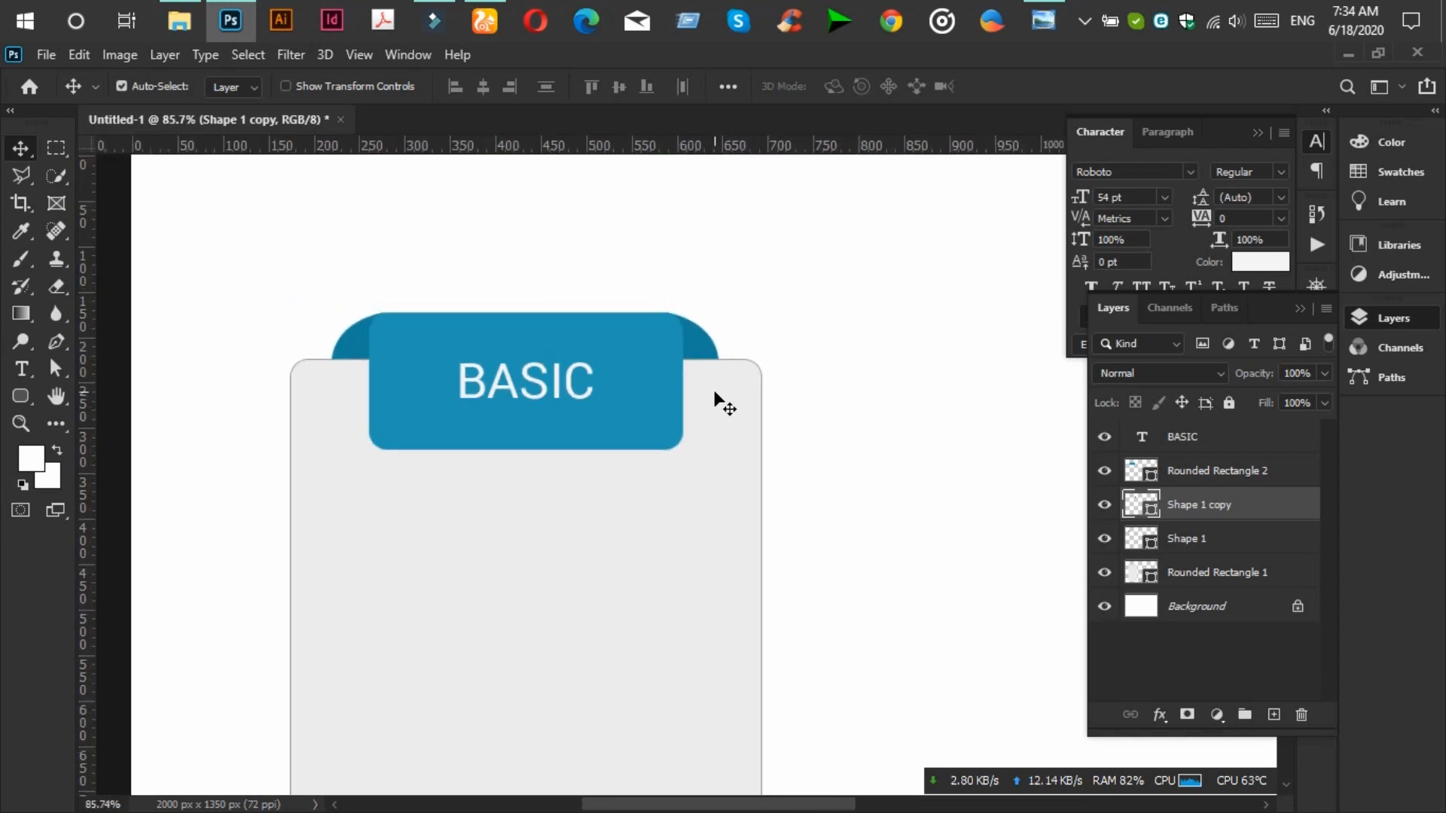
Add the text FREE in the gray column below the BASIC header.
{"action": "scroll", "coordinate": [715, 391], "scroll_direction": "down", "scroll_amount": 2}
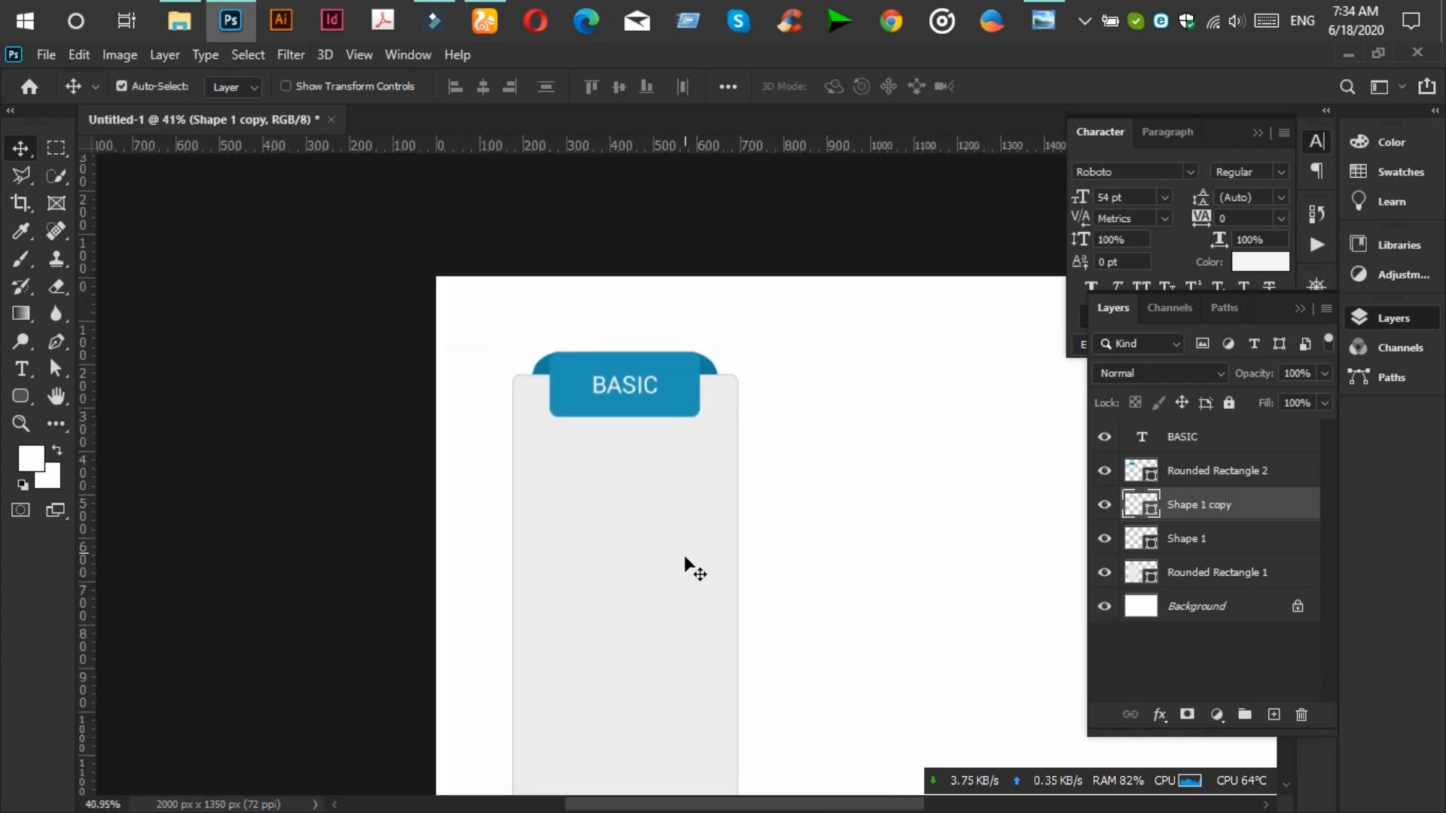
{"action": "scroll", "coordinate": [813, 665], "scroll_direction": "up", "scroll_amount": 1}
{"action": "left_click", "coordinate": [21, 368]}
{"action": "left_click", "coordinate": [743, 493]}
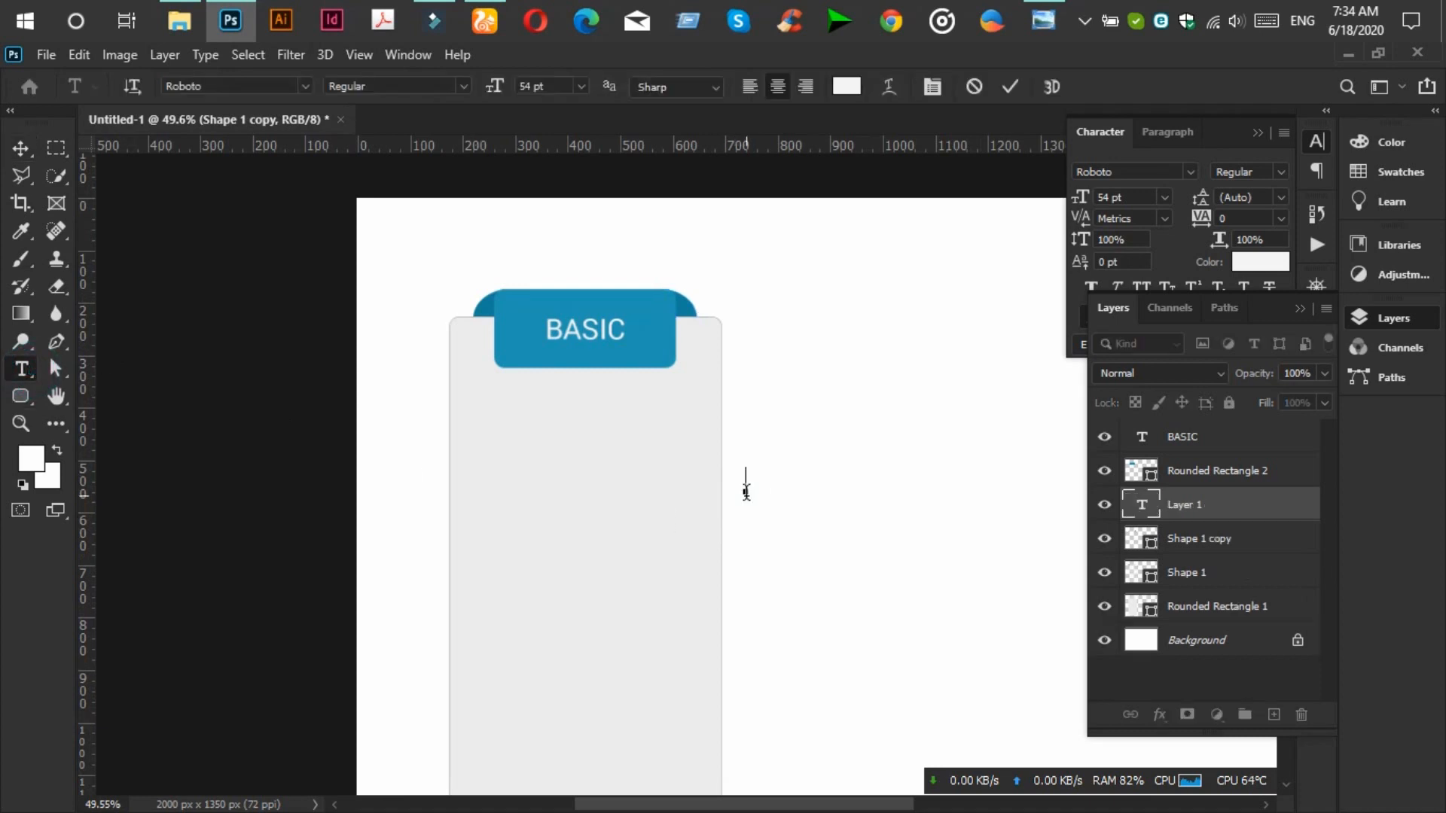
{"action": "left_click_drag", "start_coordinate": [749, 527], "coordinate": [590, 527]}
{"action": "left_click", "coordinate": [1042, 17]}
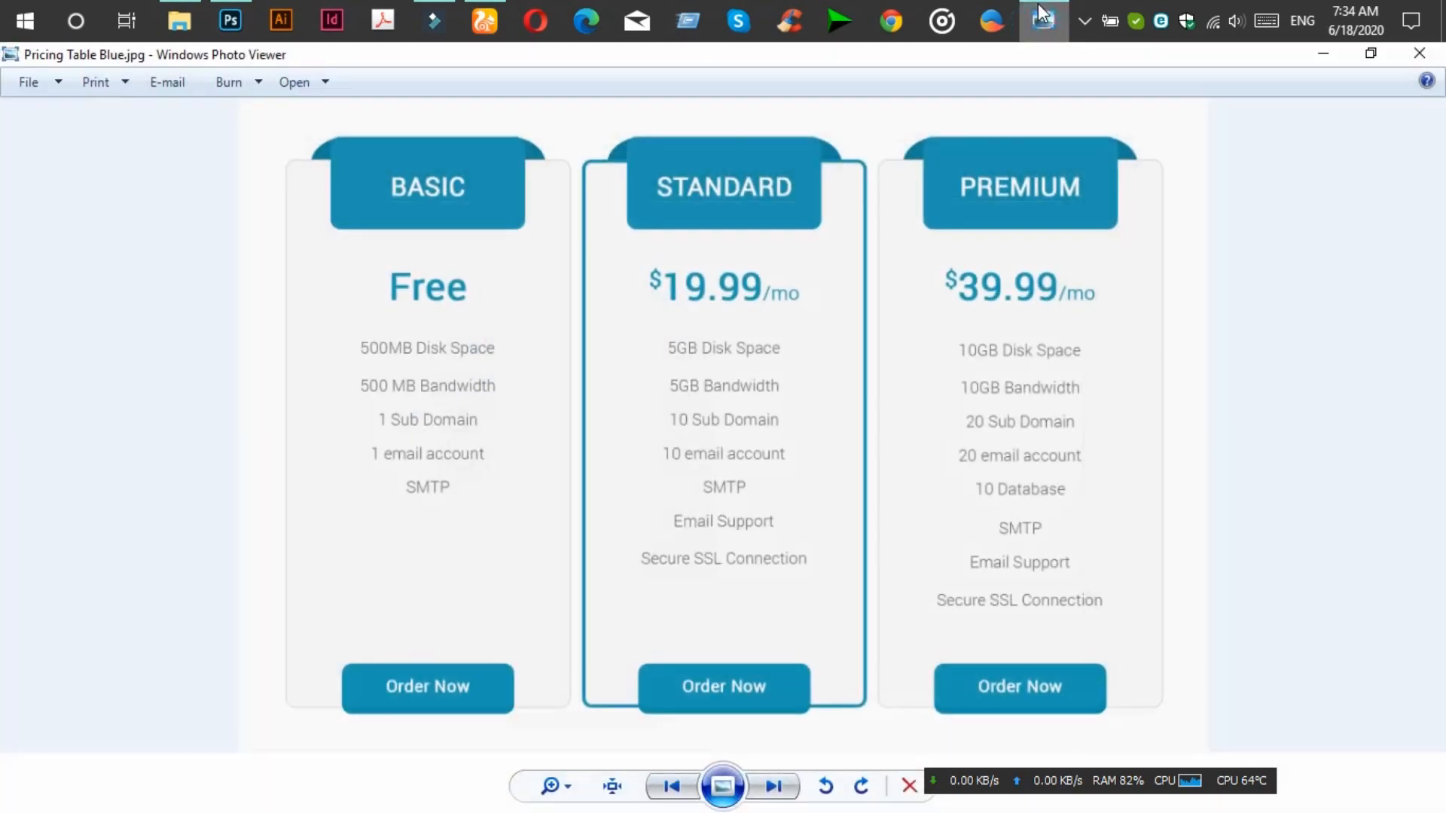
{"action": "left_click", "coordinate": [1042, 17]}
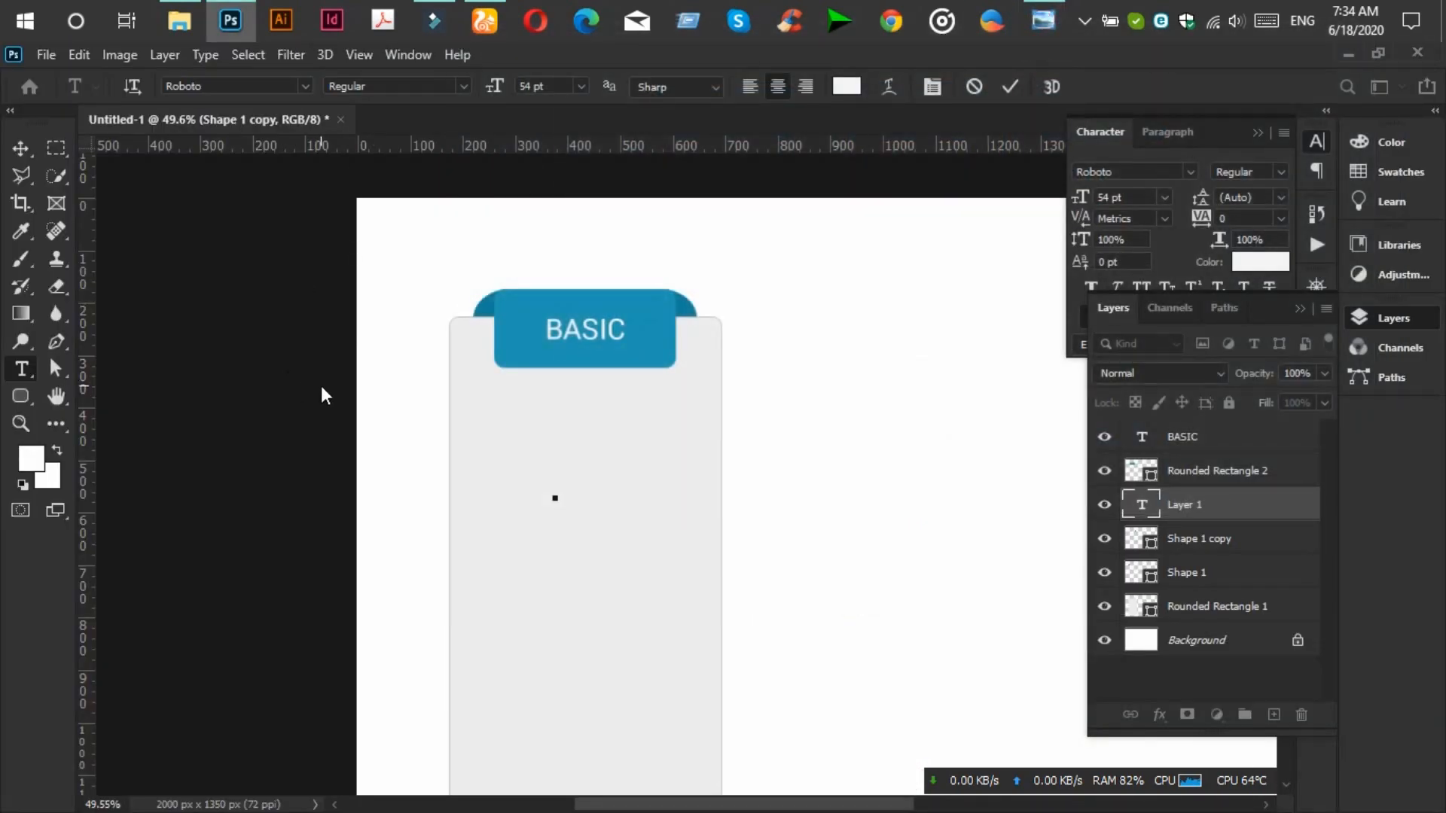
Color the FREE text with the header's blue, #2095b2, by sampling it from the header rectangle.
{"action": "key", "text": "ctrl+a"}
{"action": "left_click", "coordinate": [847, 86]}
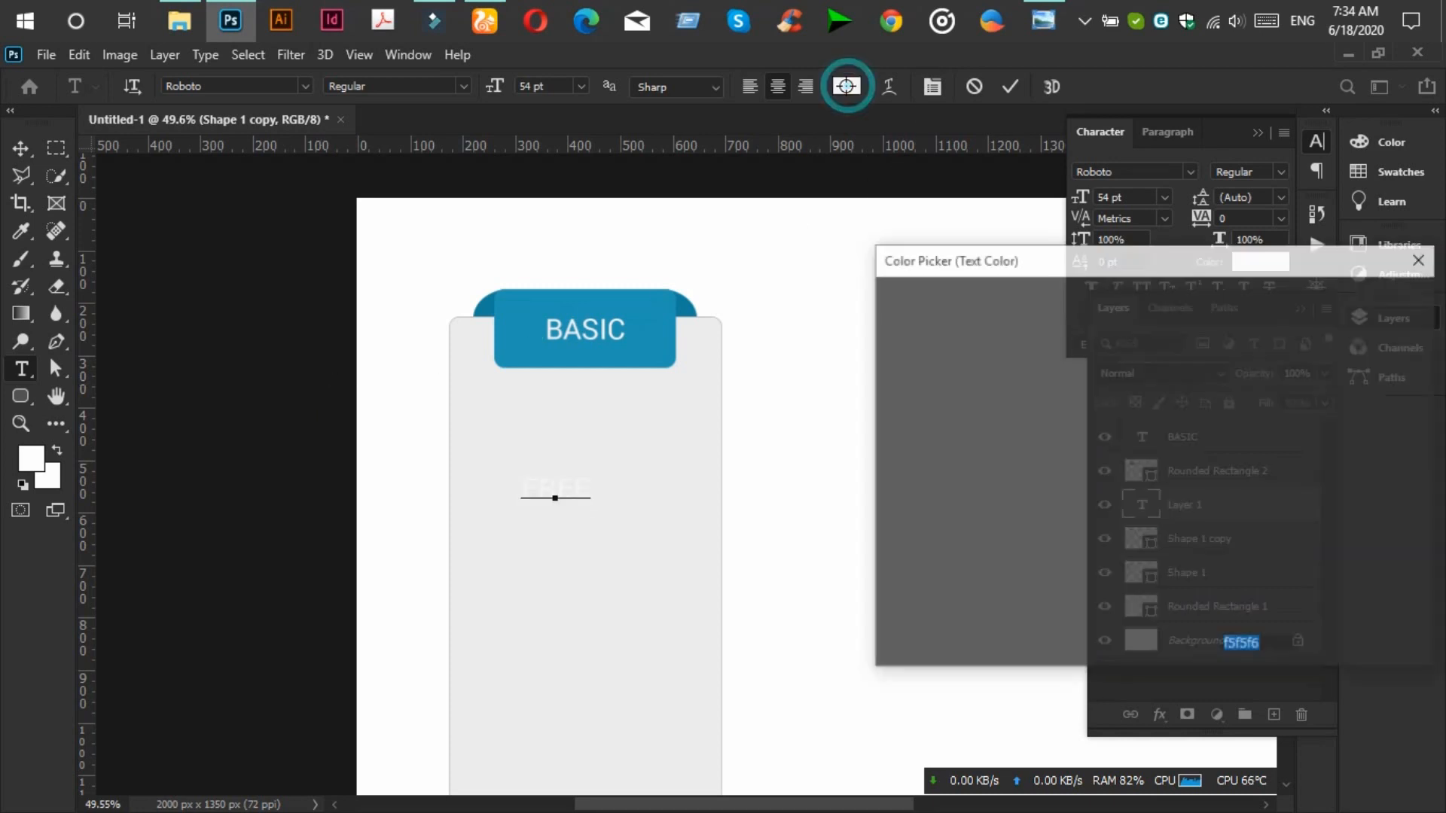
{"action": "left_click", "coordinate": [516, 336]}
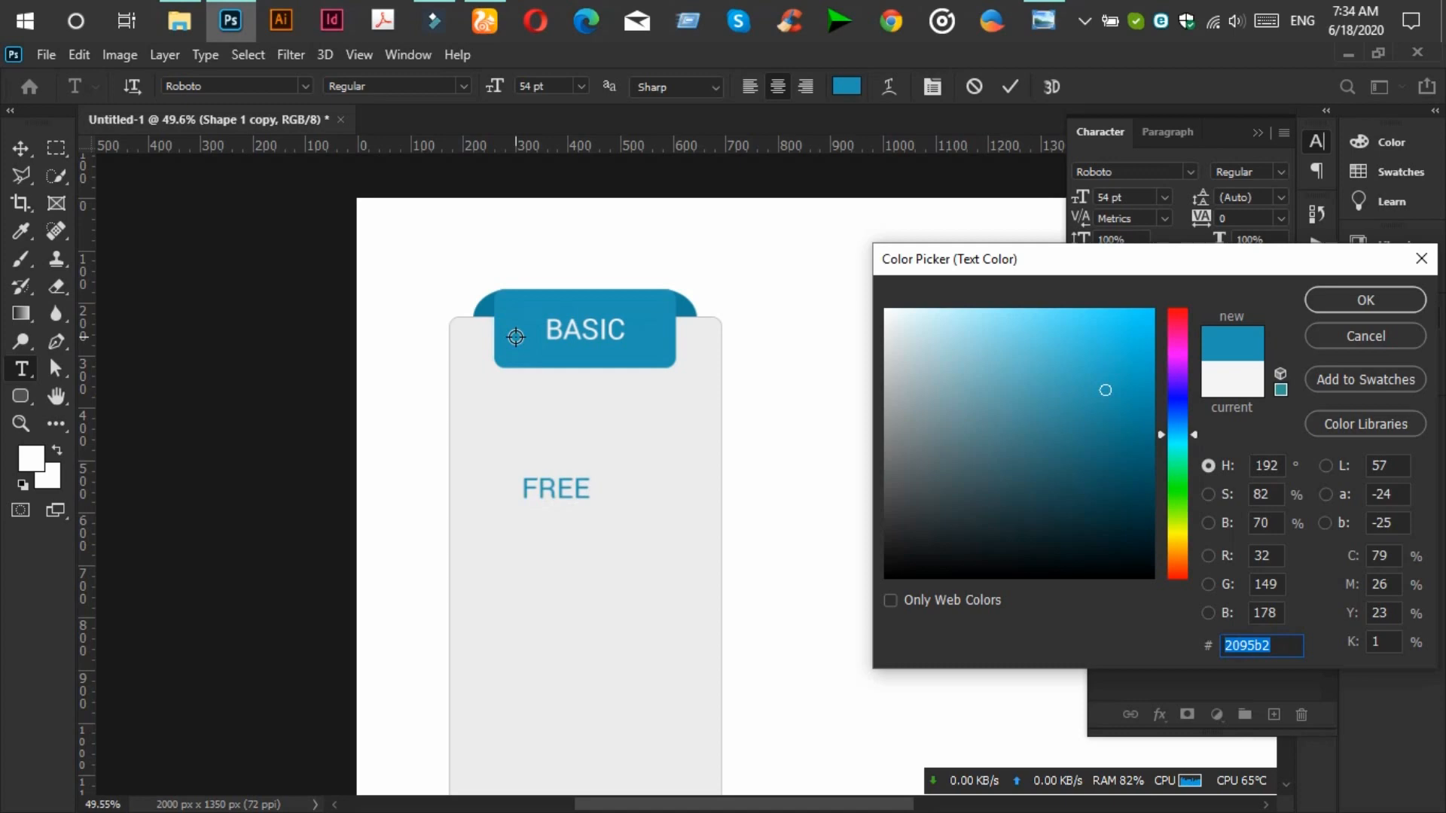
{"action": "left_click", "coordinate": [1320, 301]}
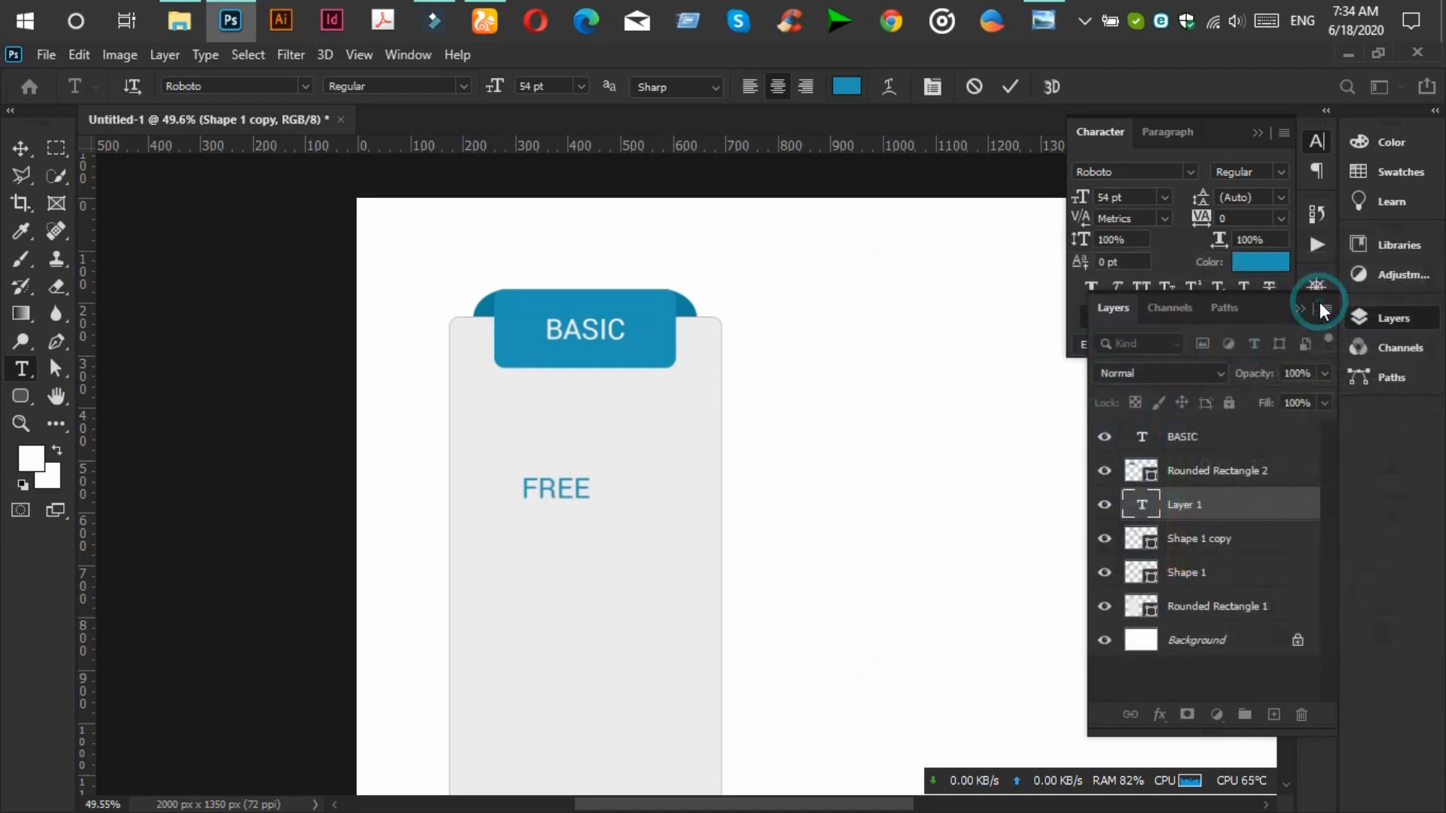
Check the reference image and set the FREE text's font size to 79 pt.
{"action": "left_click", "coordinate": [1043, 14]}
{"action": "left_click", "coordinate": [1043, 13]}
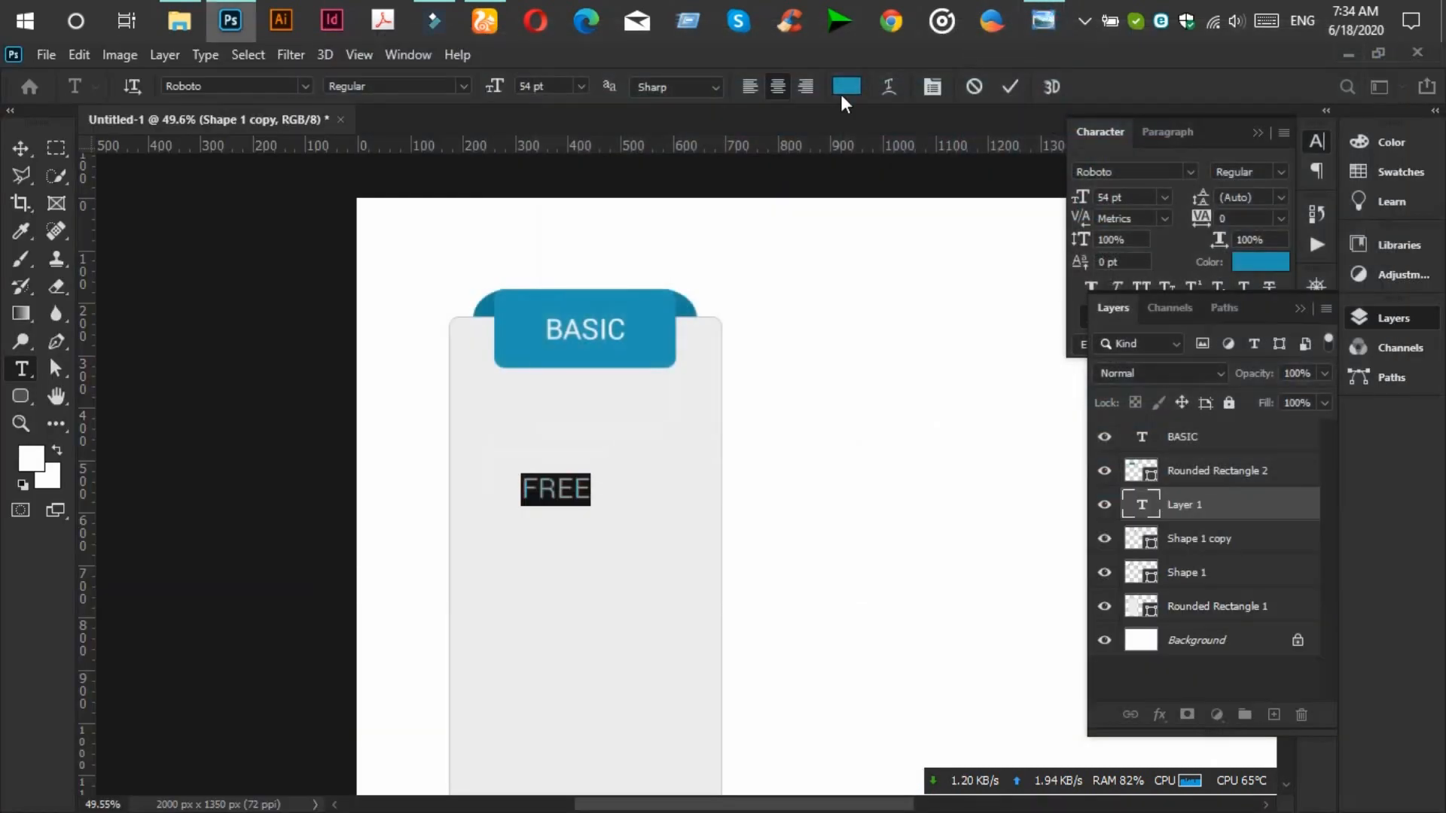
{"action": "left_click", "coordinate": [544, 86]}
{"action": "key", "text": "Up"}
{"action": "key", "text": "Up"}
{"action": "key", "text": "Up"}
{"action": "key", "text": "Up"}
{"action": "key", "text": "Up"}
{"action": "key", "text": "Up"}
{"action": "key", "text": "Up"}
{"action": "key", "text": "Up"}
{"action": "key", "text": "Up"}
{"action": "key", "text": "Up"}
{"action": "key", "text": "Up"}
{"action": "key", "text": "Up"}
{"action": "key", "text": "Up"}
{"action": "key", "text": "Up"}
{"action": "key", "text": "Up"}
{"action": "key", "text": "Up"}
{"action": "key", "text": "Up"}
{"action": "key", "text": "Up"}
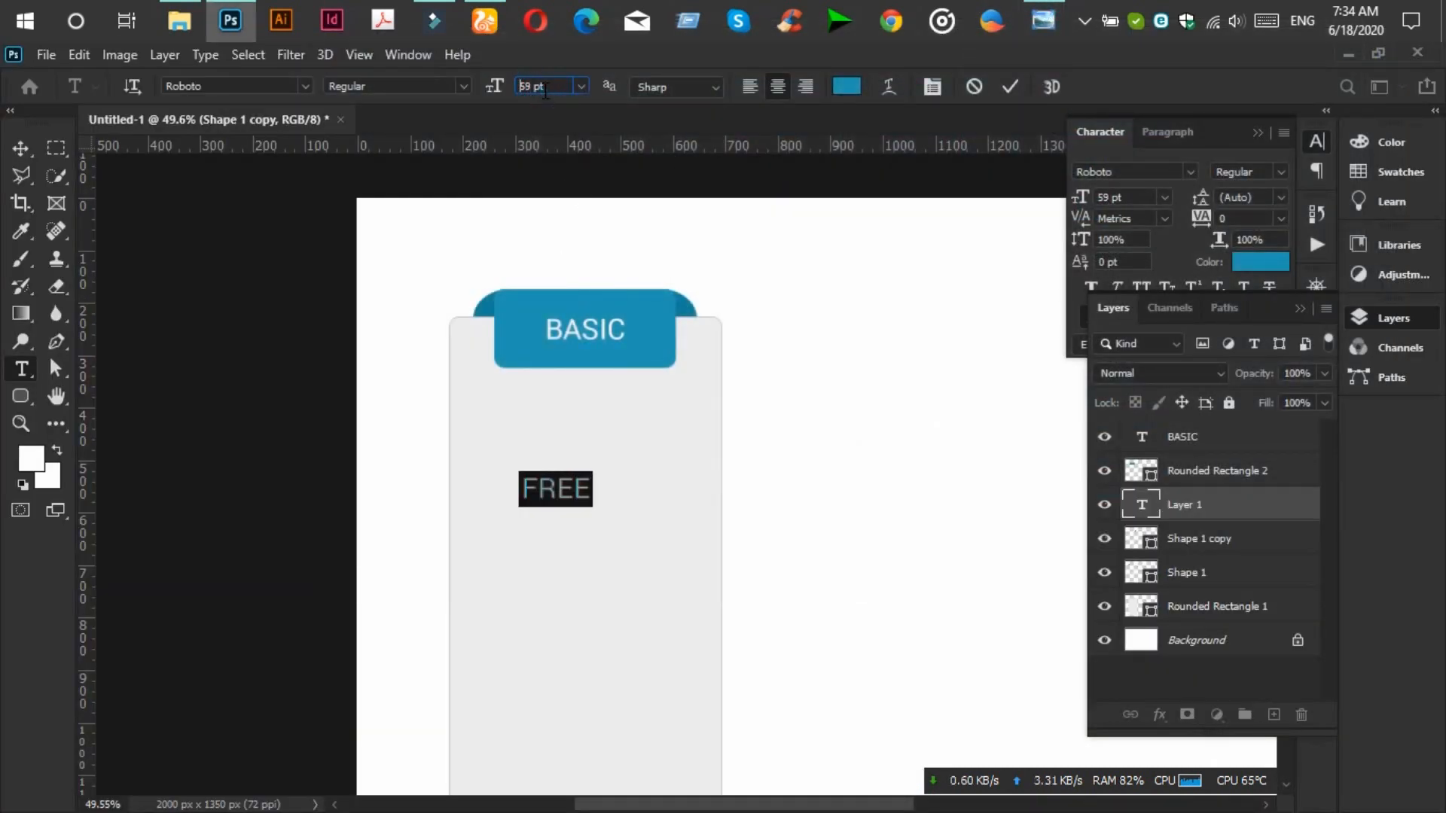
{"action": "key", "text": "Up"}
{"action": "key", "text": "Up"}
{"action": "key", "text": "Up"}
{"action": "key", "text": "Up"}
{"action": "key", "text": "Up"}
{"action": "key", "text": "Up"}
{"action": "key", "text": "Up"}
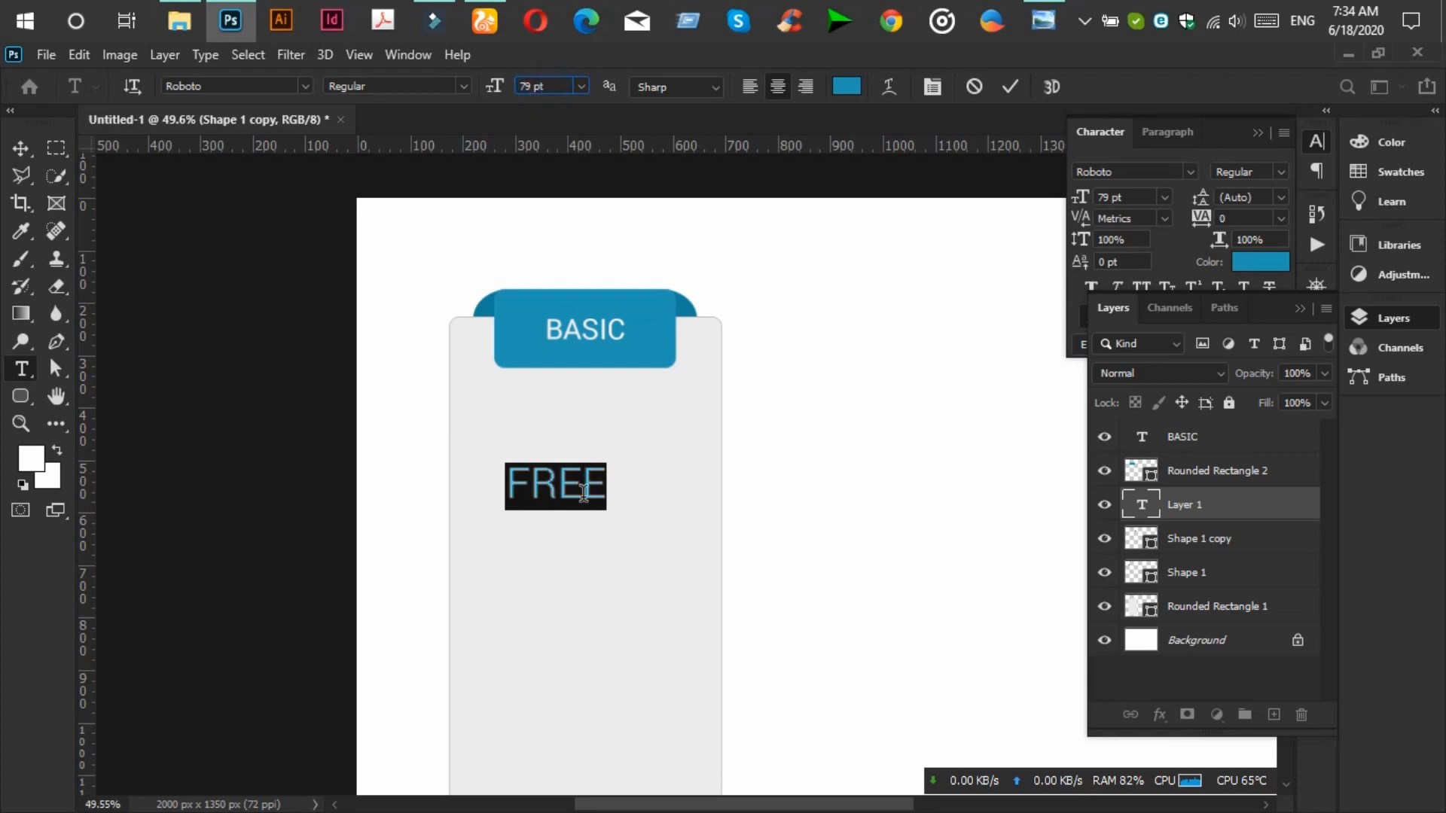
Move the FREE text up closer to the header and change its wording to Free, as in the reference.
{"action": "left_click_drag", "start_coordinate": [591, 544], "coordinate": [633, 507]}
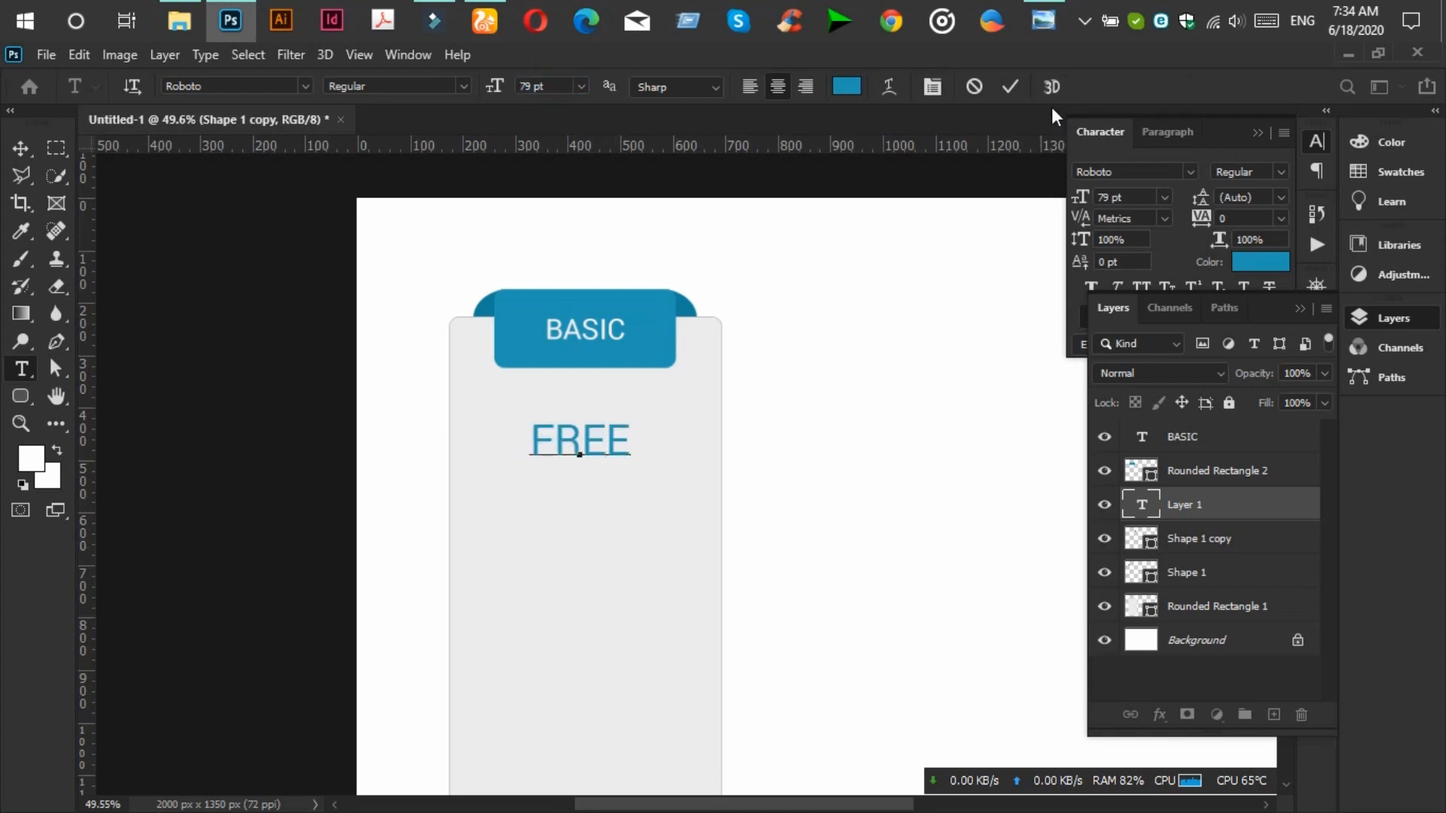
{"action": "left_click", "coordinate": [1043, 21]}
{"action": "left_click", "coordinate": [1043, 21]}
{"action": "left_click_drag", "start_coordinate": [555, 442], "coordinate": [676, 431]}
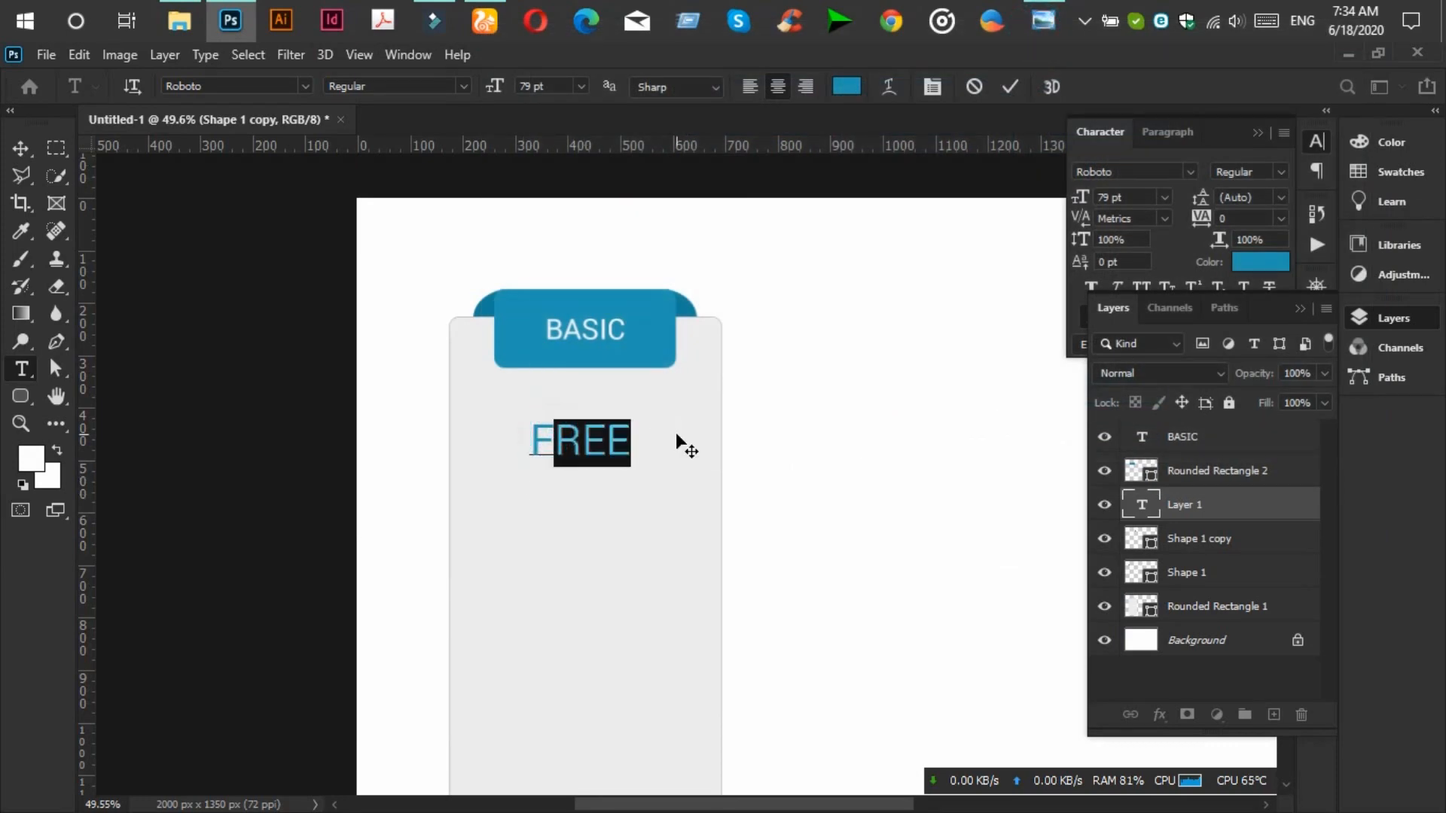
{"action": "type", "text": "ree"}
{"action": "left_click", "coordinate": [1043, 21]}
{"action": "left_click", "coordinate": [1042, 21]}
Set the Free text's font style to Bold and shift the text closer to the column's center.
{"action": "key", "text": "ctrl+a"}
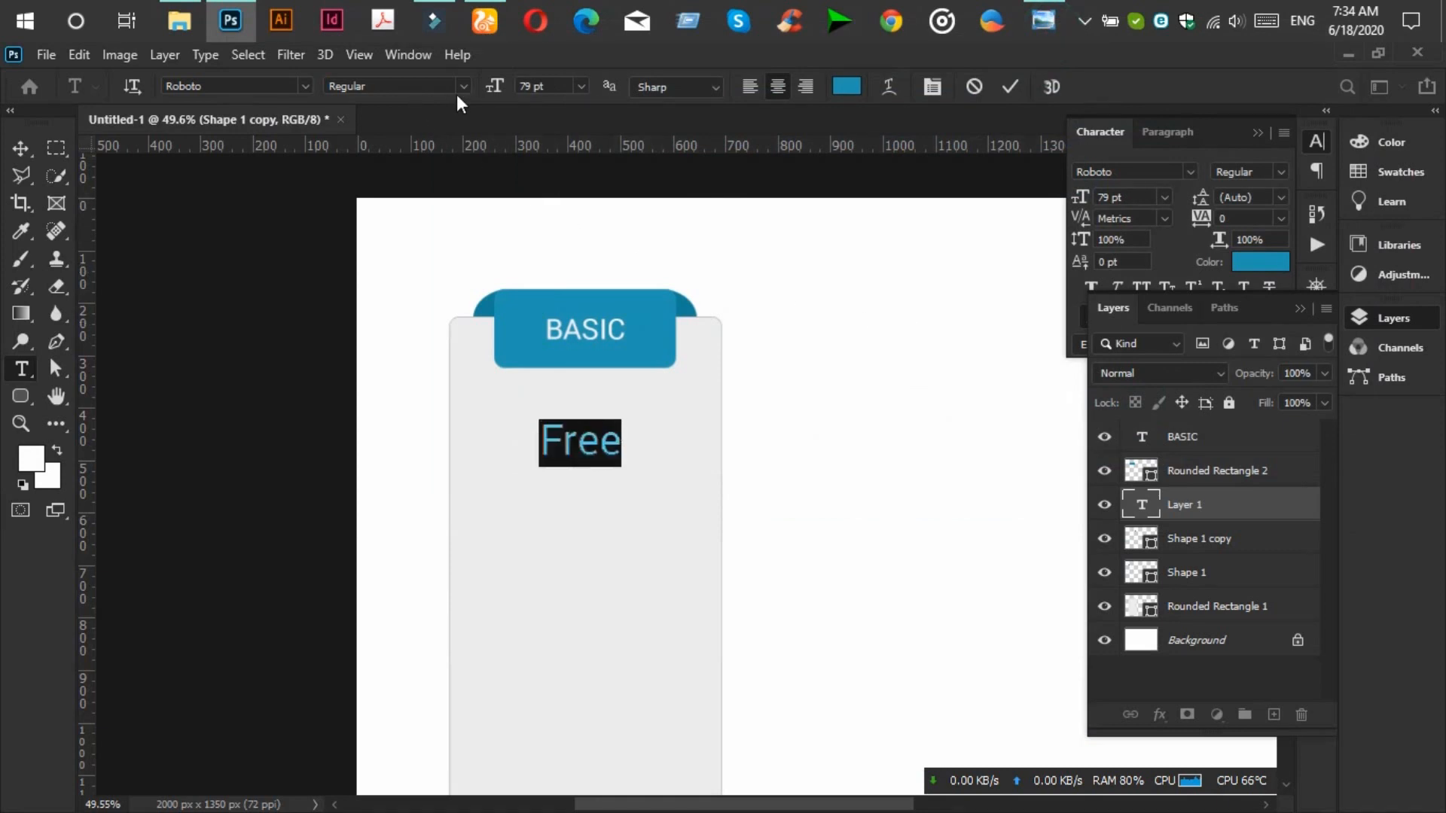
{"action": "left_click", "coordinate": [460, 92]}
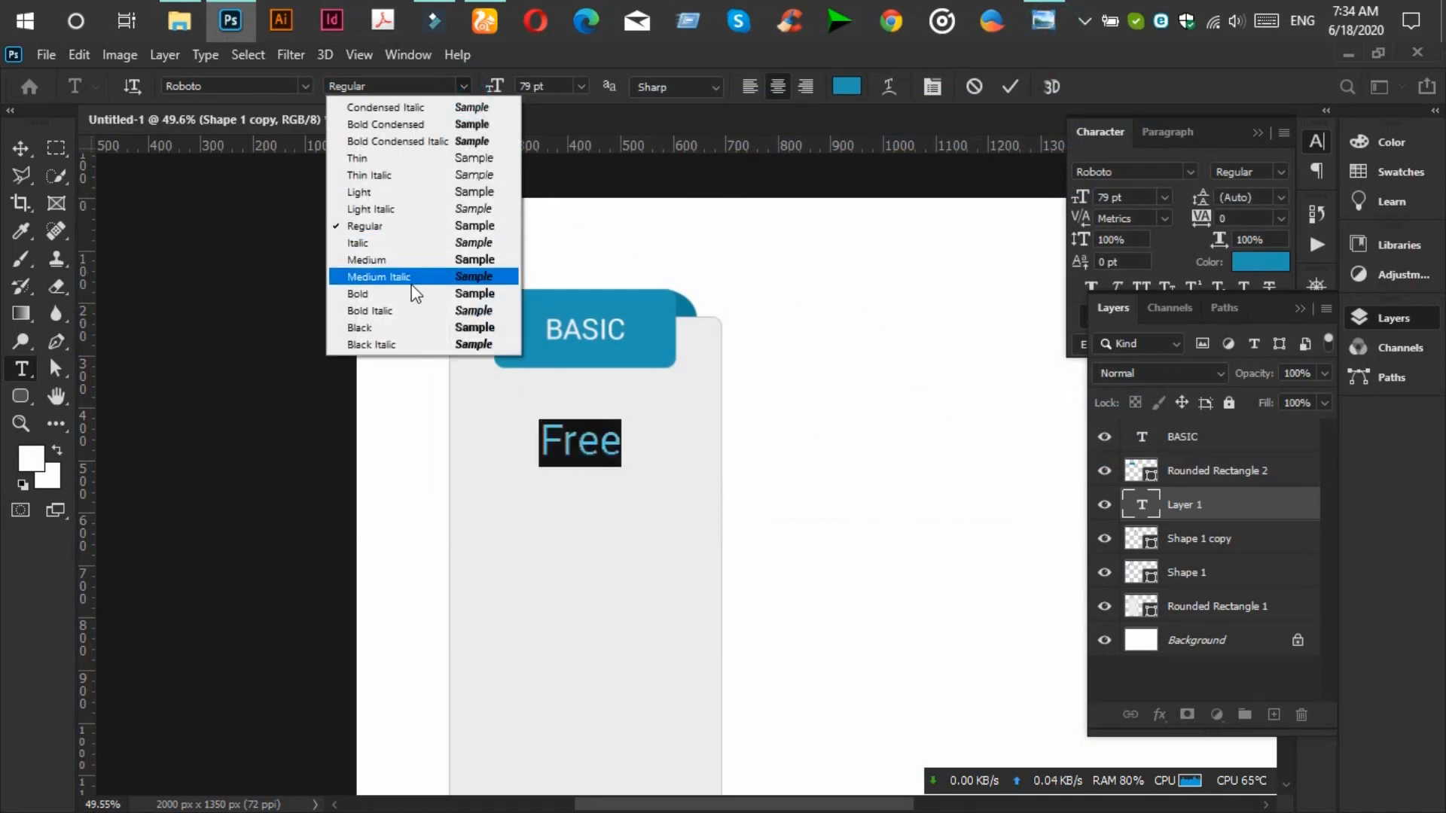
{"action": "left_click", "coordinate": [413, 294]}
{"action": "left_click", "coordinate": [22, 149]}
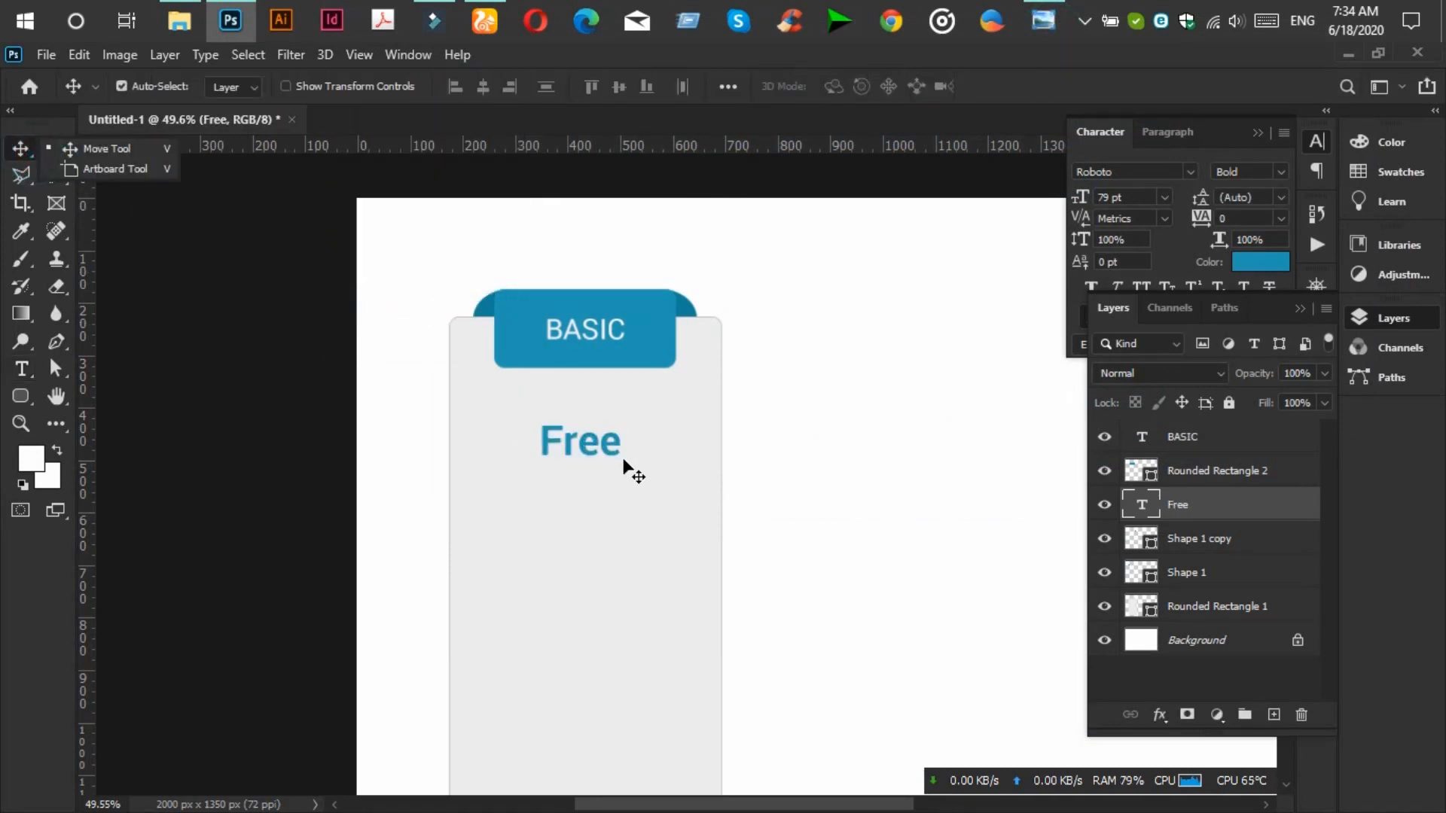
{"action": "left_click_drag", "start_coordinate": [602, 448], "coordinate": [609, 443]}
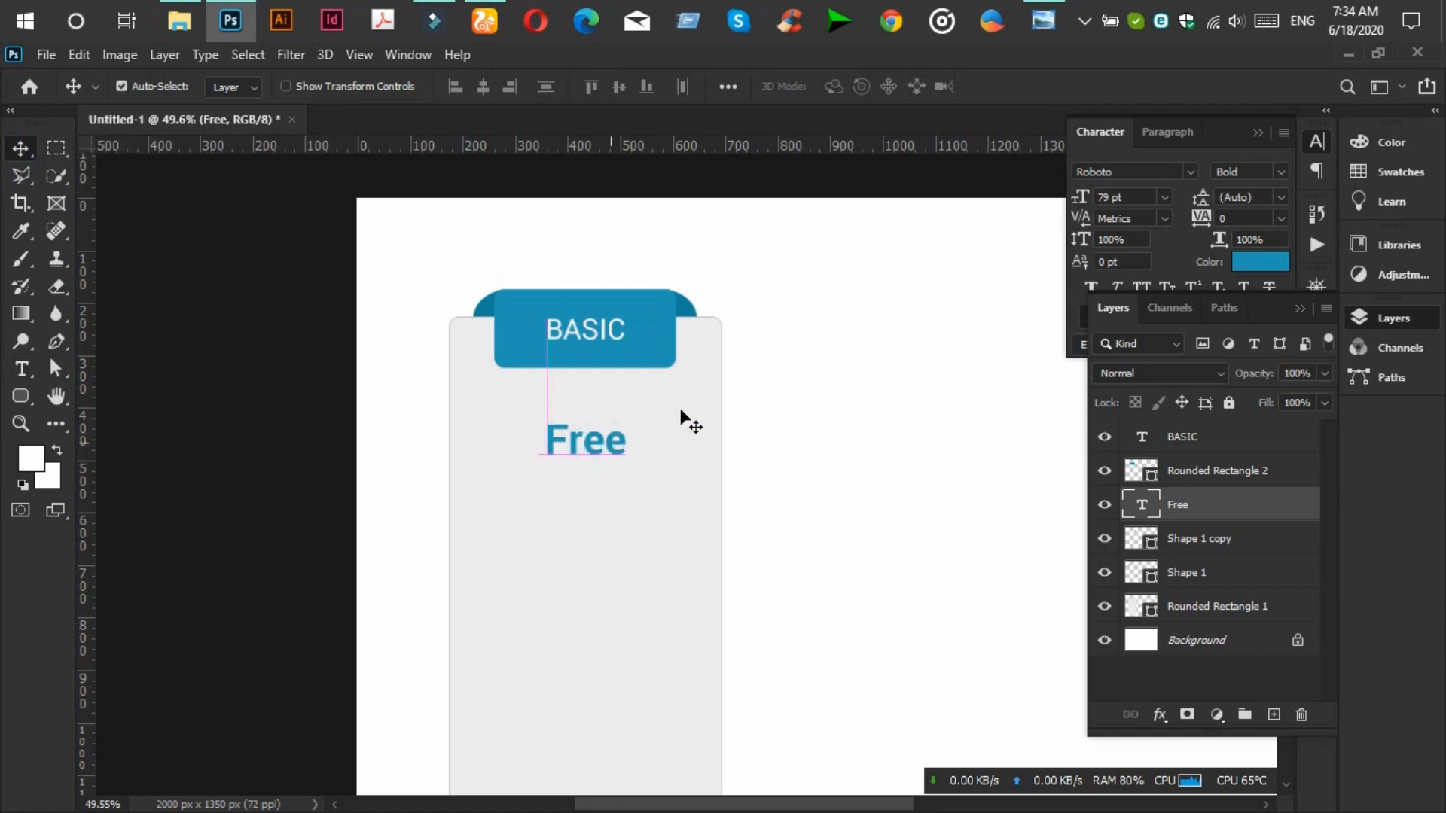
Compare with the reference image and set the Free text's font style to Medium.
{"action": "left_click", "coordinate": [1054, 12]}
{"action": "left_click", "coordinate": [1058, 12]}
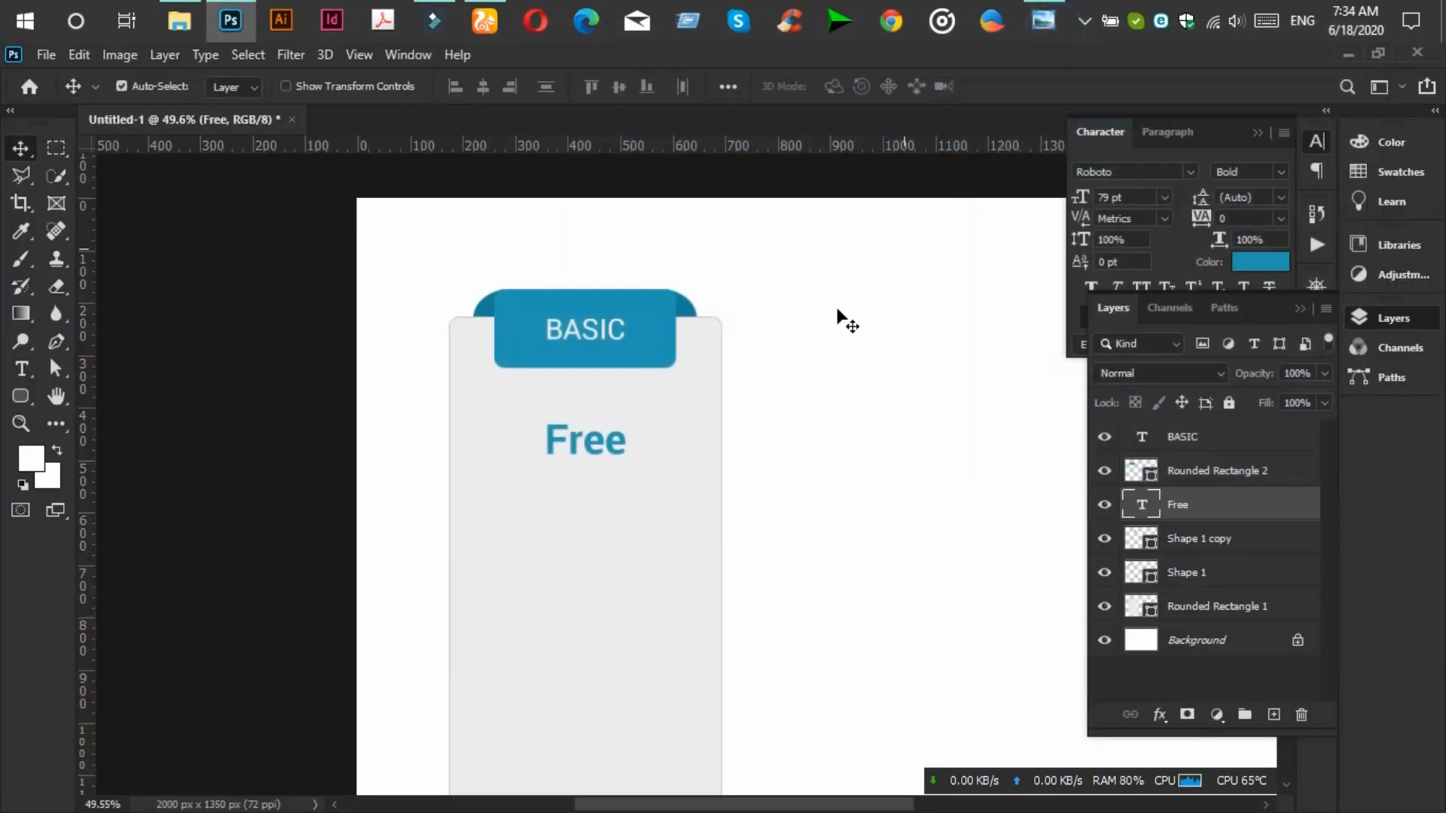
{"action": "left_click", "coordinate": [1282, 173]}
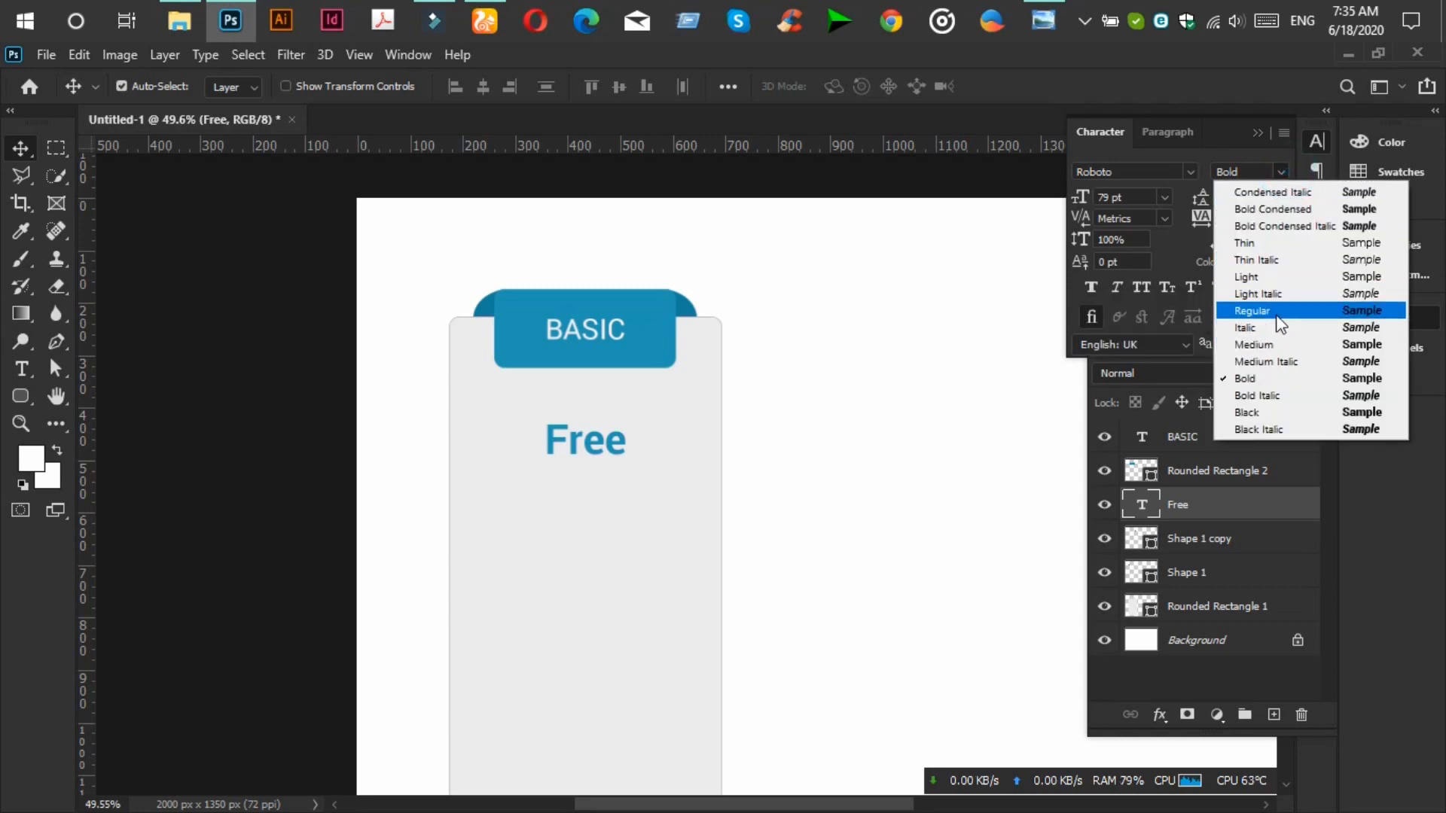
{"action": "left_click", "coordinate": [1271, 342]}
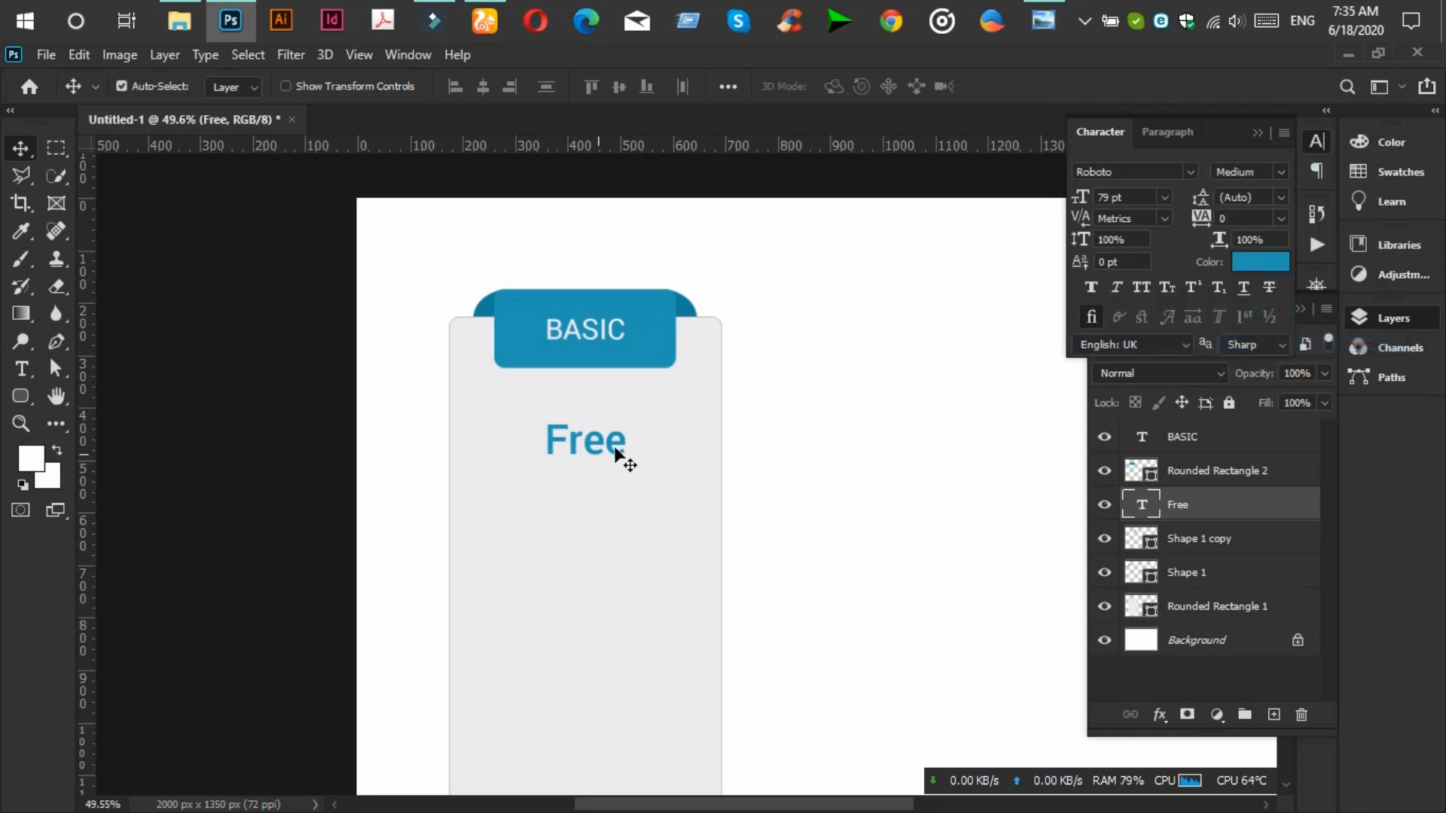
Move the Free text slightly up and align its horizontal center with the gray column rectangle.
{"action": "left_click_drag", "start_coordinate": [617, 449], "coordinate": [625, 430]}
{"action": "left_click_drag", "start_coordinate": [832, 477], "coordinate": [512, 409]}
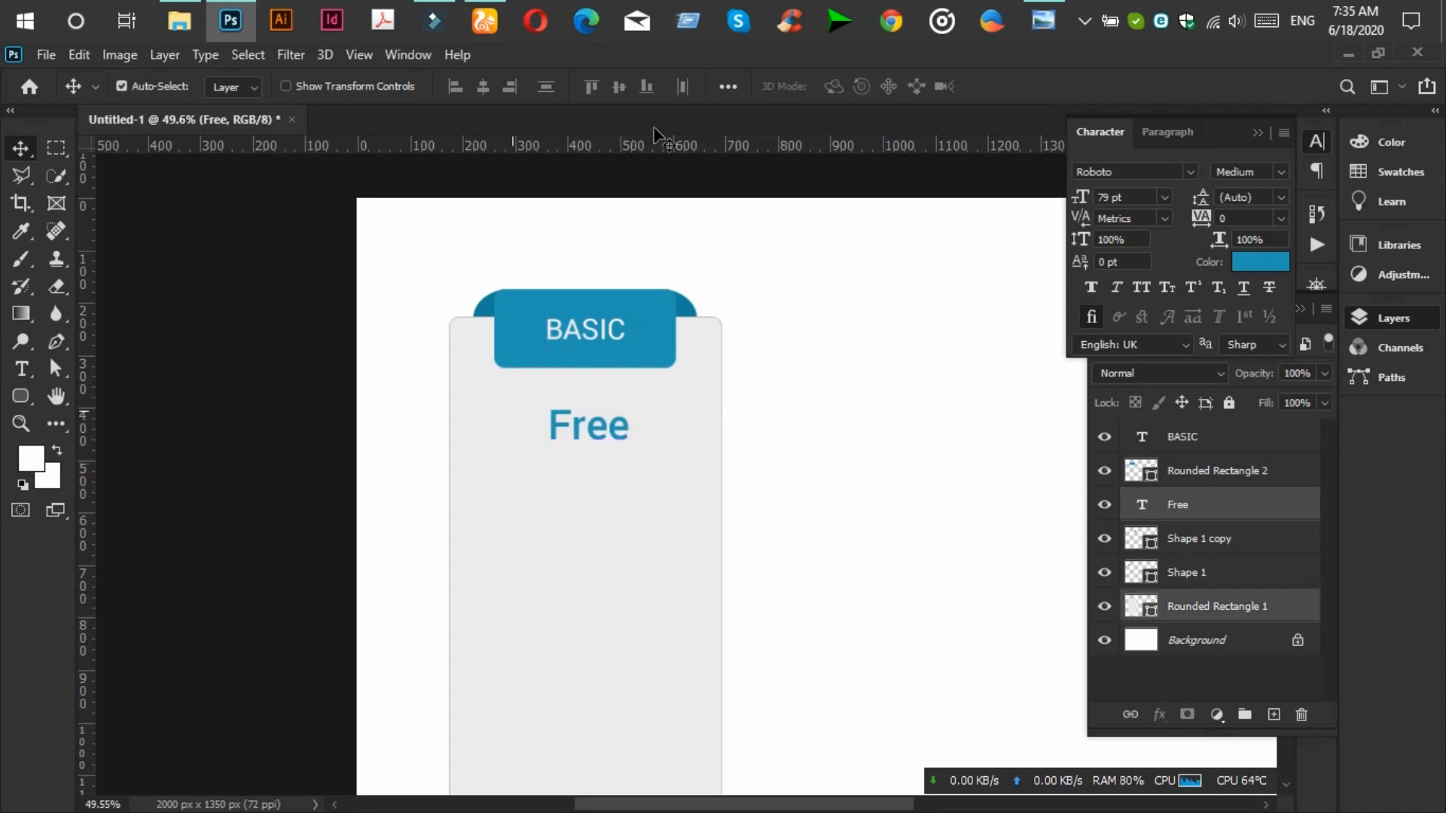
{"action": "left_click", "coordinate": [488, 85]}
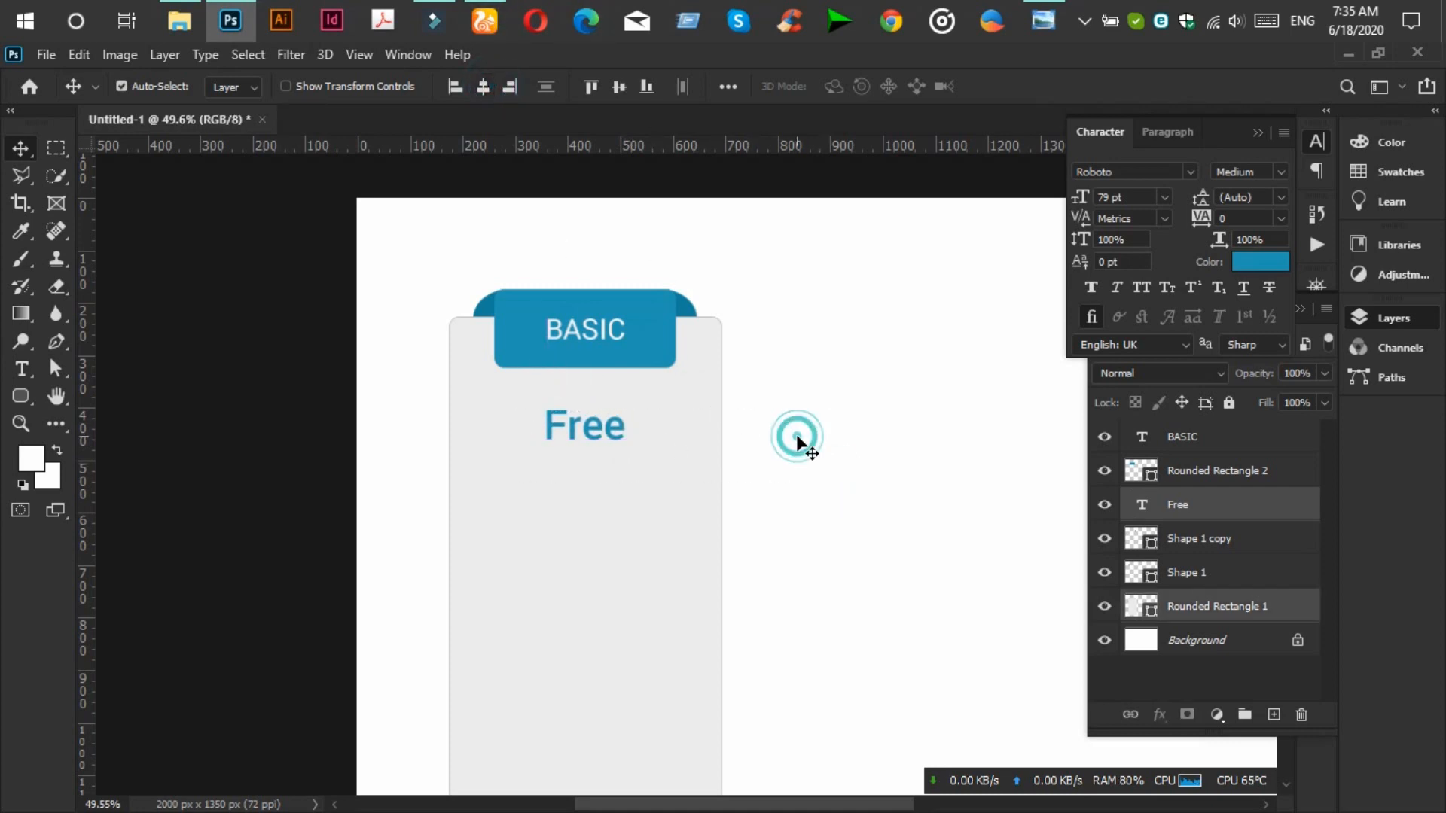
{"action": "left_click", "coordinate": [797, 436]}
Start a new text line in the gray column below the Free text.
{"action": "scroll", "coordinate": [829, 377], "scroll_direction": "down", "scroll_amount": 1}
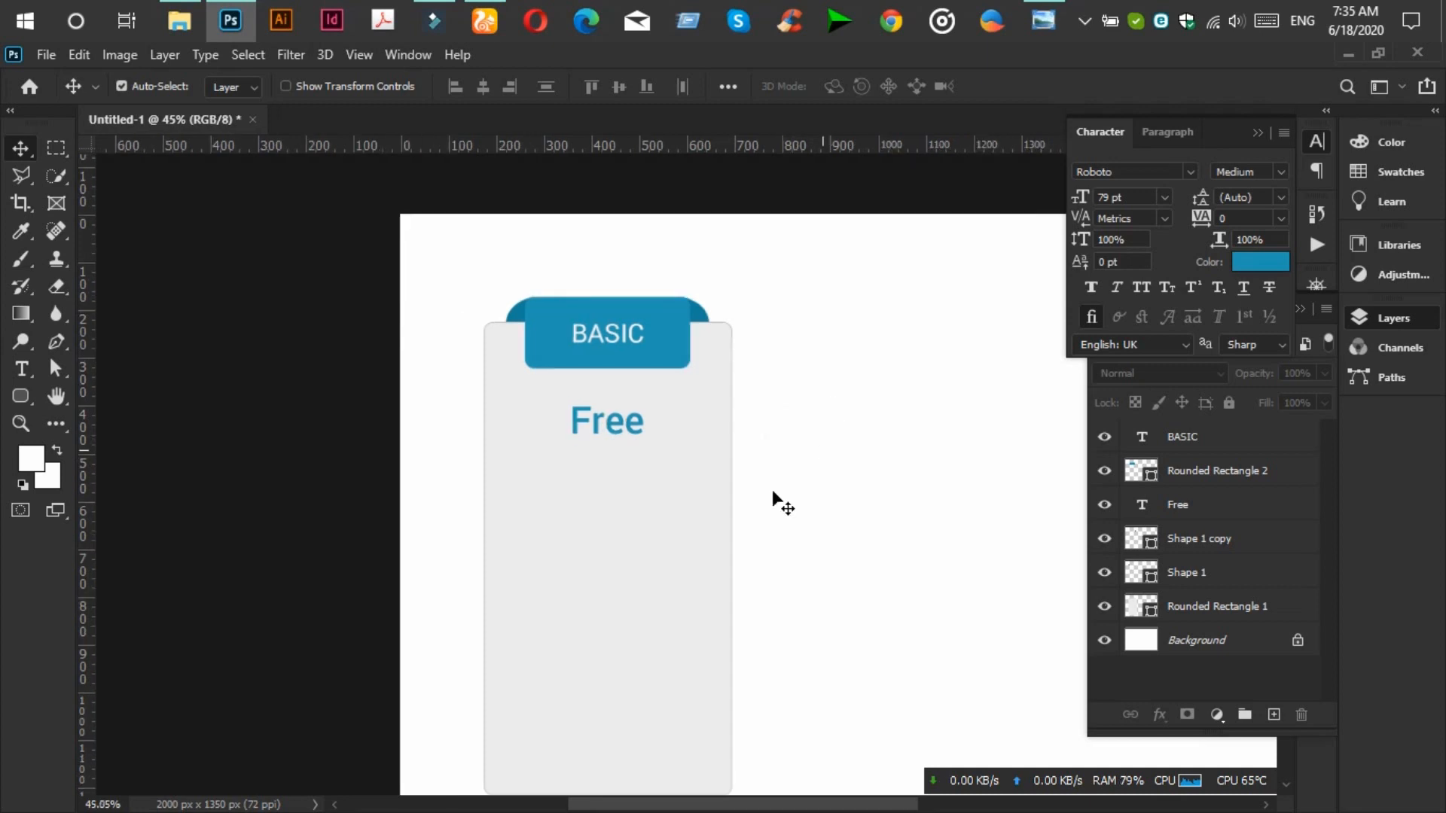
{"action": "left_click", "coordinate": [30, 378]}
{"action": "left_click", "coordinate": [551, 512]}
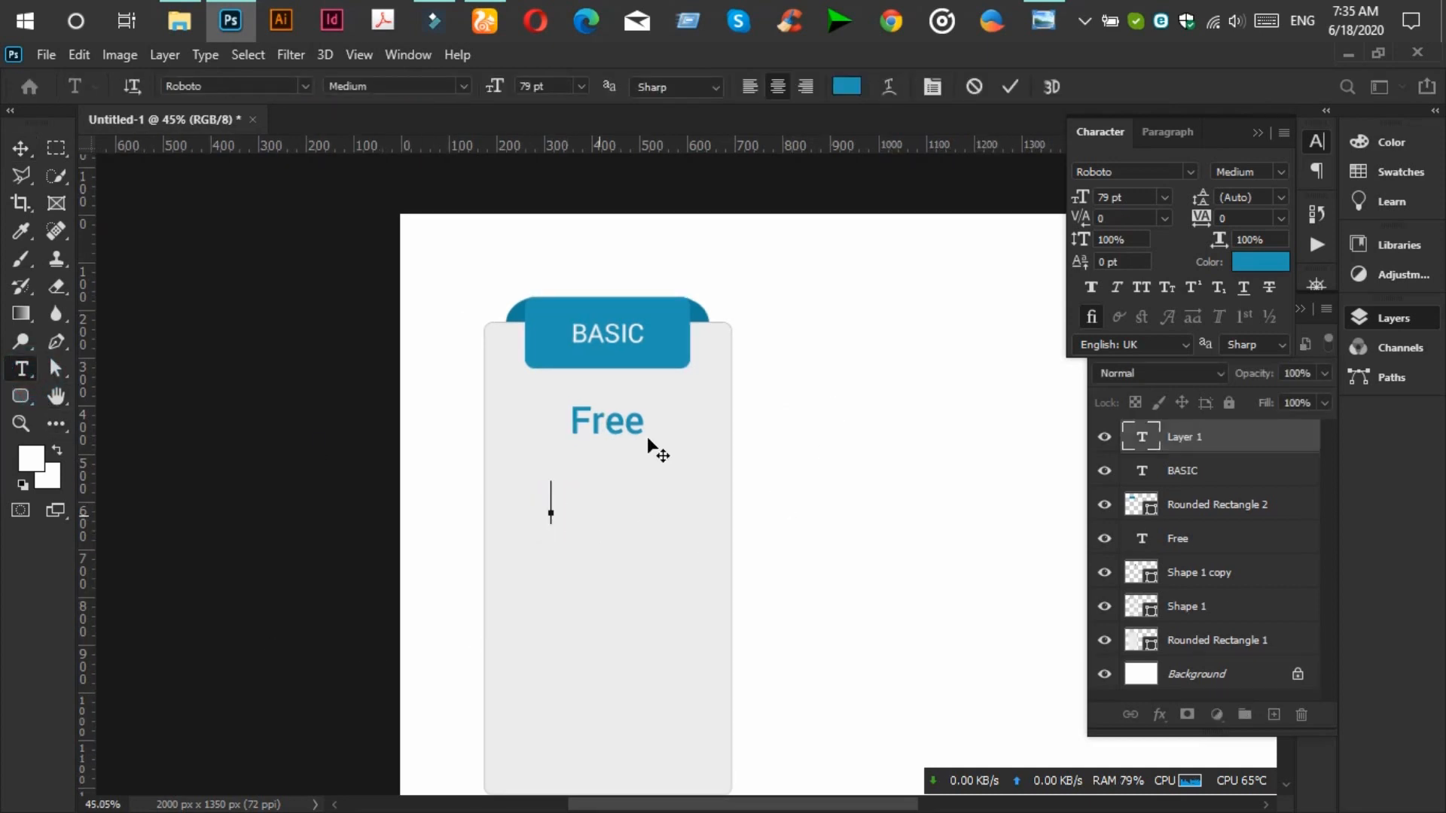
Try filling the new text line with Lorem Ipsum placeholder text, and undo it.
{"action": "left_click", "coordinate": [208, 53]}
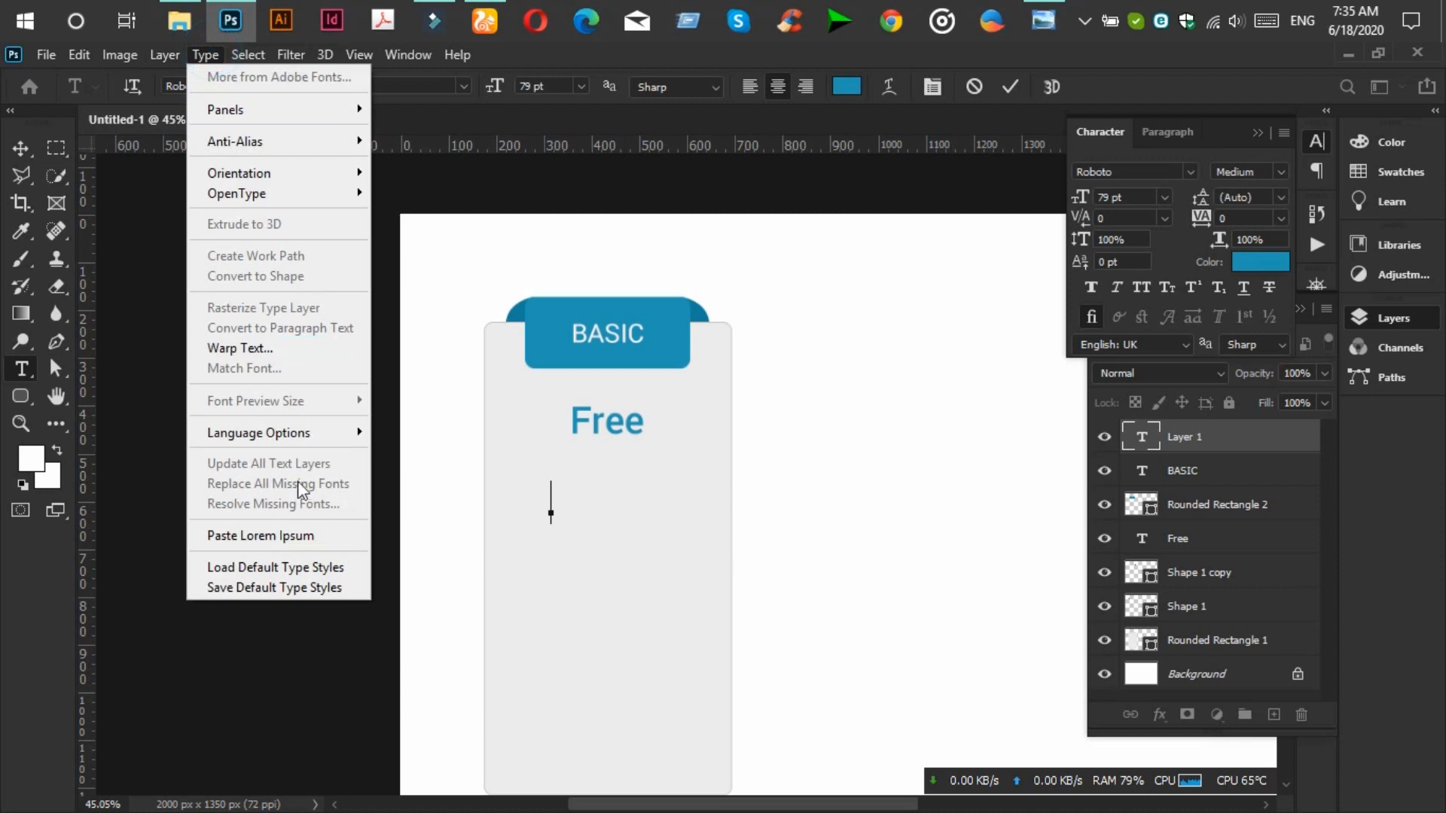
{"action": "left_click", "coordinate": [278, 534]}
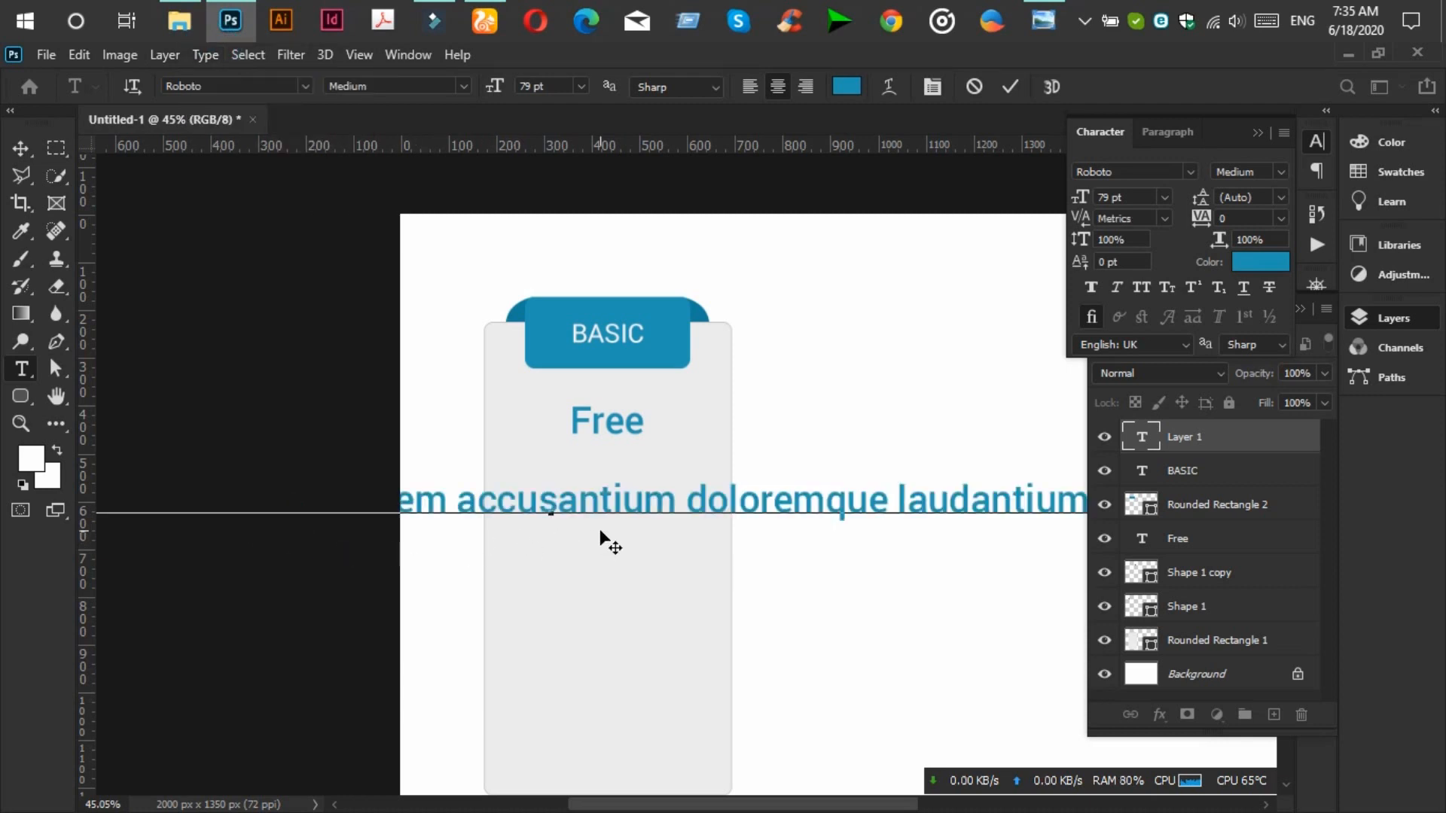
{"action": "key", "text": "ctrl+z"}
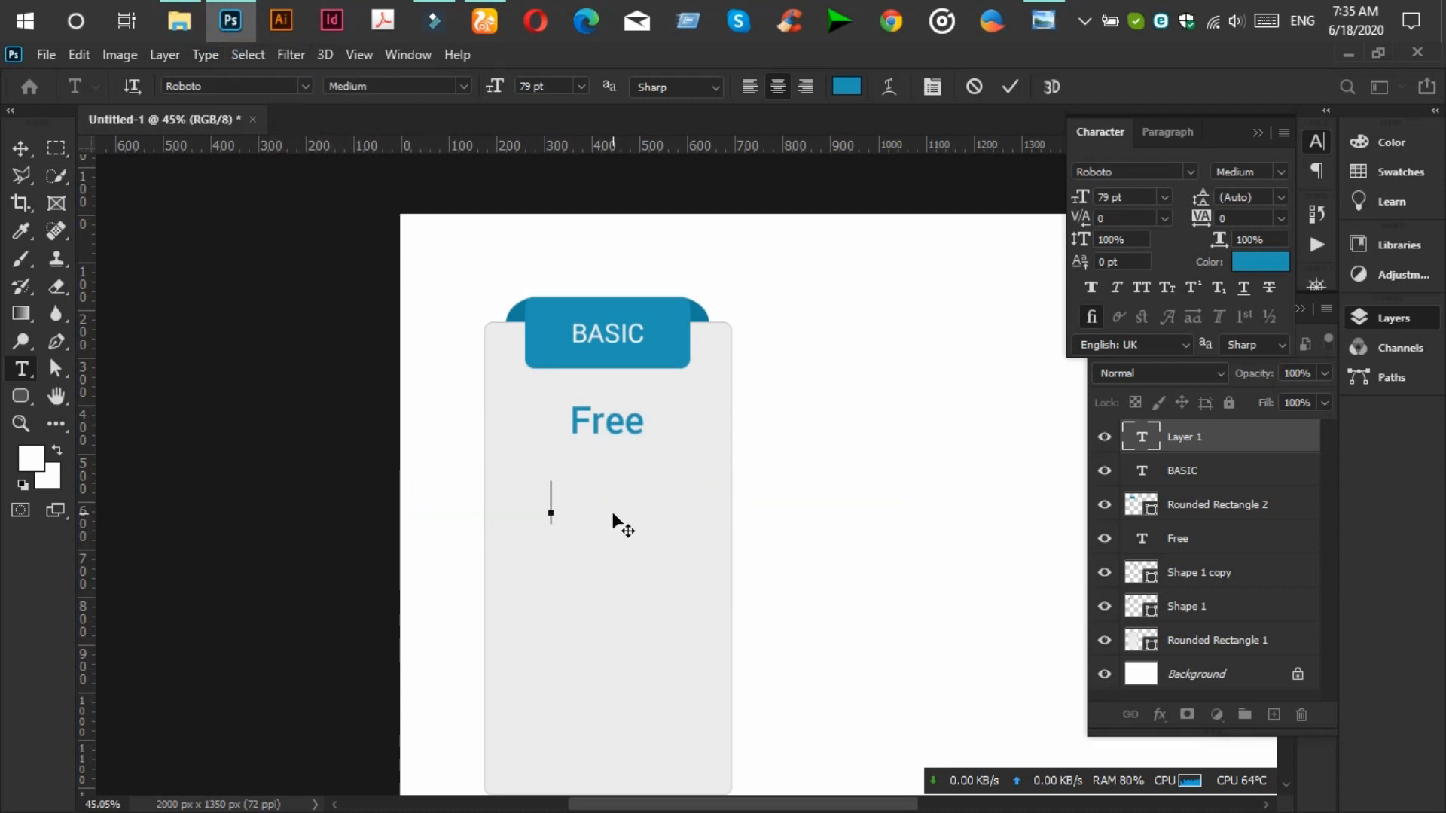
Enter the placeholder text "lorem ispusm doalr" below Free and set its font style to Light.
{"action": "type", "text": "lorem ispusm doalr"}
{"action": "key", "text": "ctrl+a"}
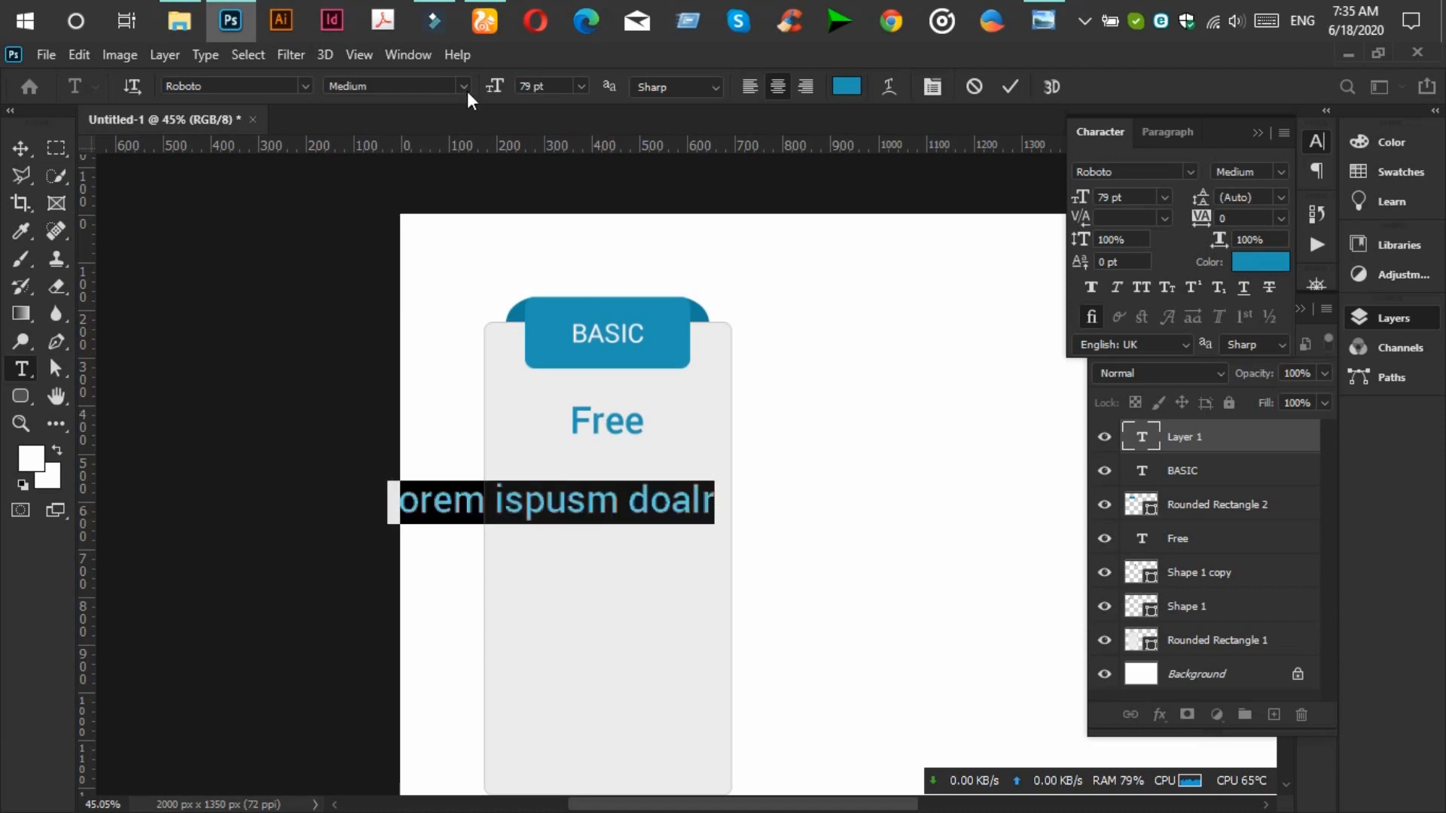
{"action": "left_click", "coordinate": [465, 87]}
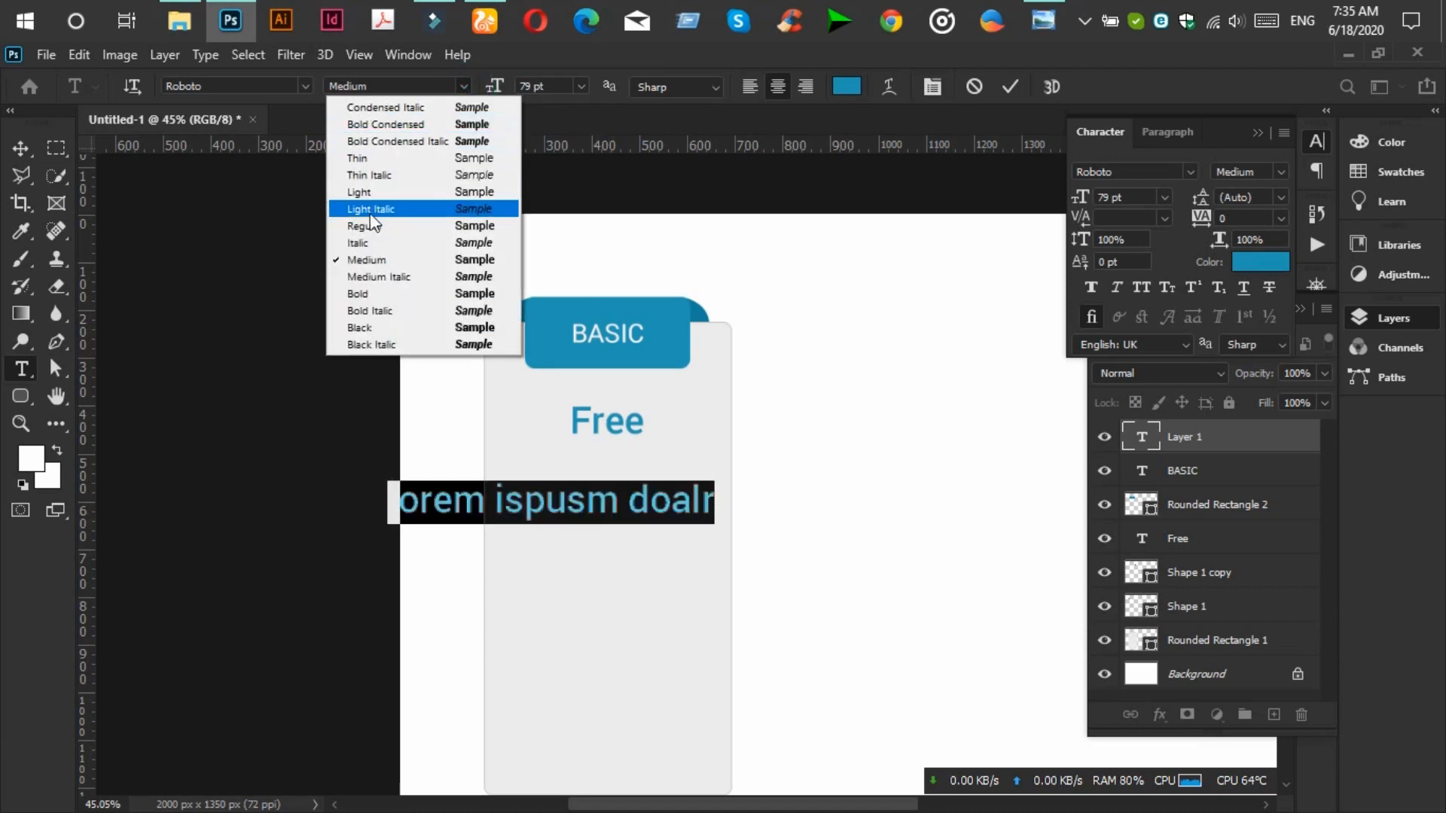
{"action": "left_click", "coordinate": [376, 192]}
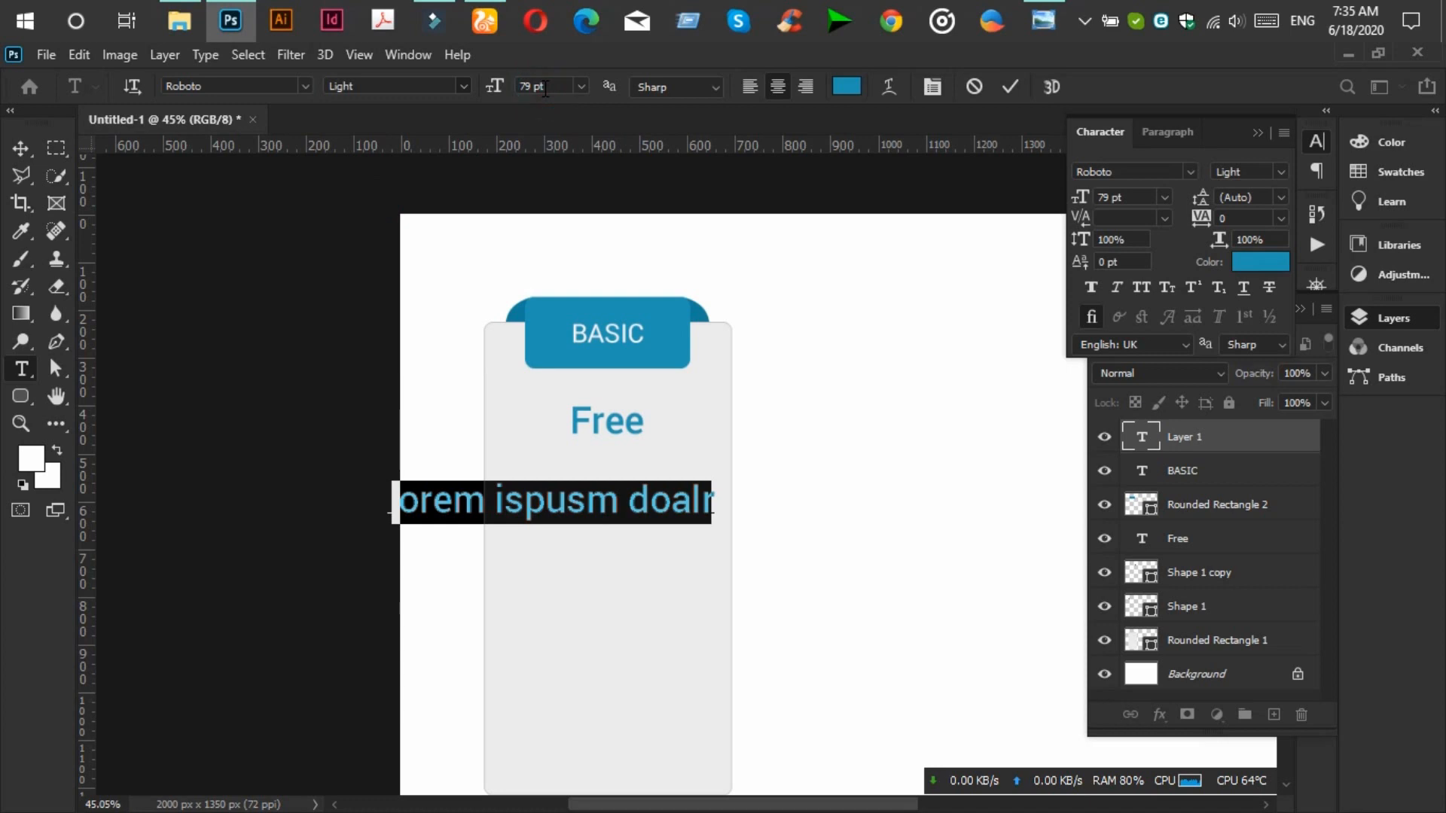
Reduce the font size of the placeholder text to 38 pt.
{"action": "left_click", "coordinate": [548, 87]}
{"action": "scroll", "coordinate": [549, 87], "scroll_direction": "down", "scroll_amount": 3}
{"action": "scroll", "coordinate": [548, 87], "scroll_direction": "down", "scroll_amount": 3}
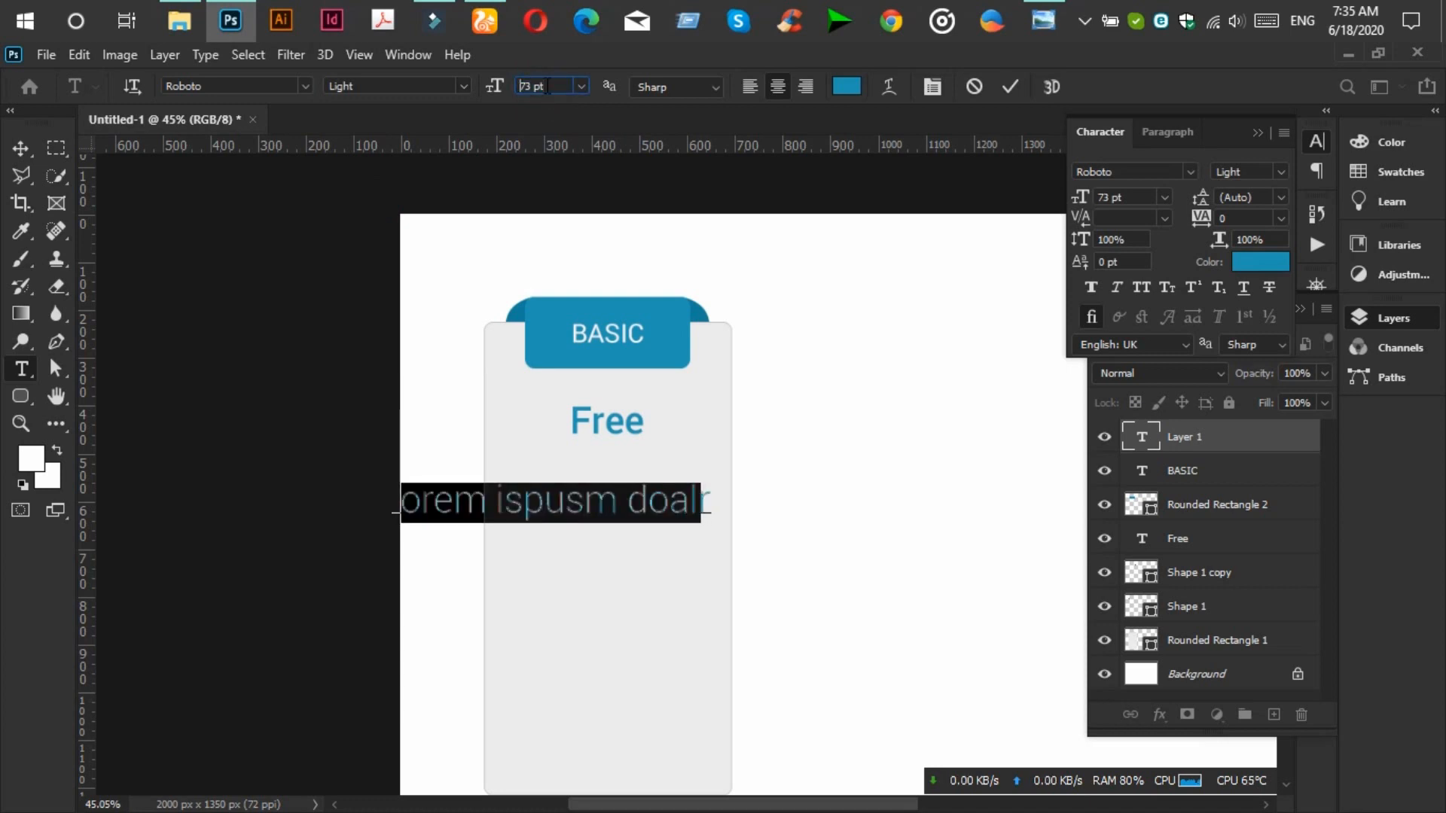
{"action": "scroll", "coordinate": [548, 87], "scroll_direction": "down", "scroll_amount": 5}
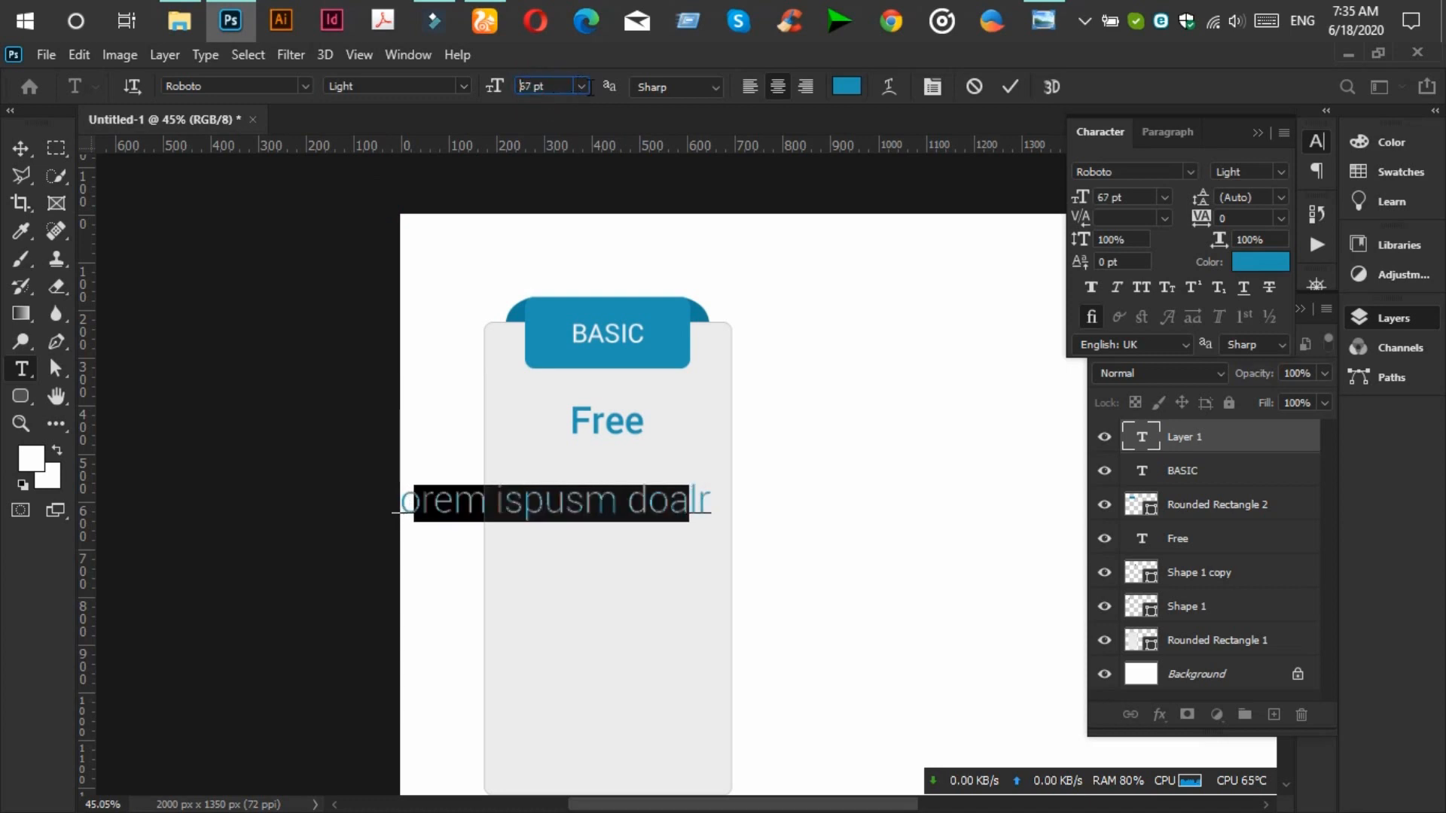
{"action": "scroll", "coordinate": [589, 87], "scroll_direction": "down", "scroll_amount": 2}
{"action": "scroll", "coordinate": [590, 88], "scroll_direction": "down", "scroll_amount": 6}
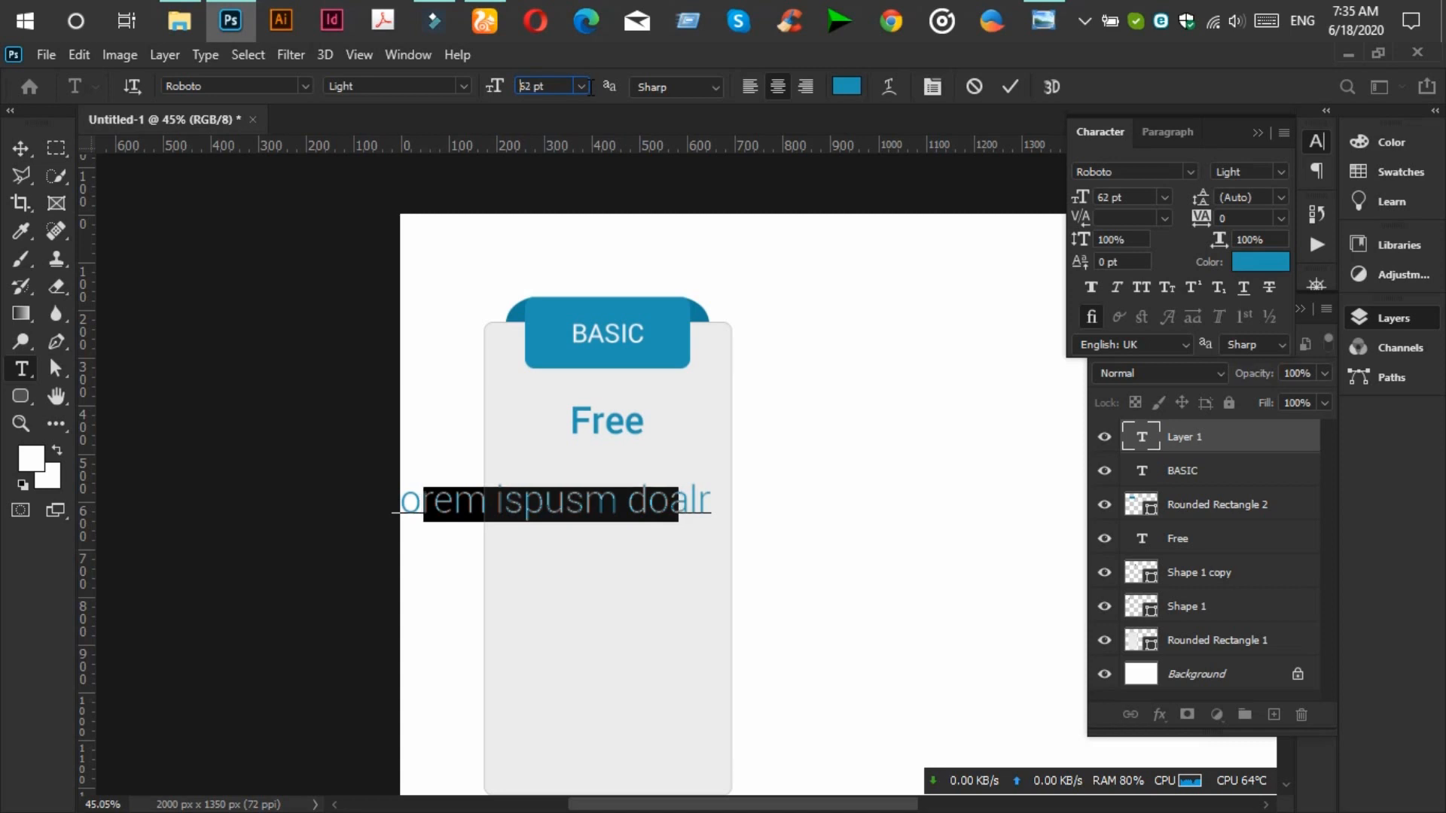
{"action": "scroll", "coordinate": [590, 88], "scroll_direction": "down", "scroll_amount": 2}
{"action": "scroll", "coordinate": [574, 89], "scroll_direction": "down", "scroll_amount": 2}
{"action": "scroll", "coordinate": [567, 91], "scroll_direction": "down", "scroll_amount": 3}
{"action": "scroll", "coordinate": [567, 93], "scroll_direction": "down", "scroll_amount": 4}
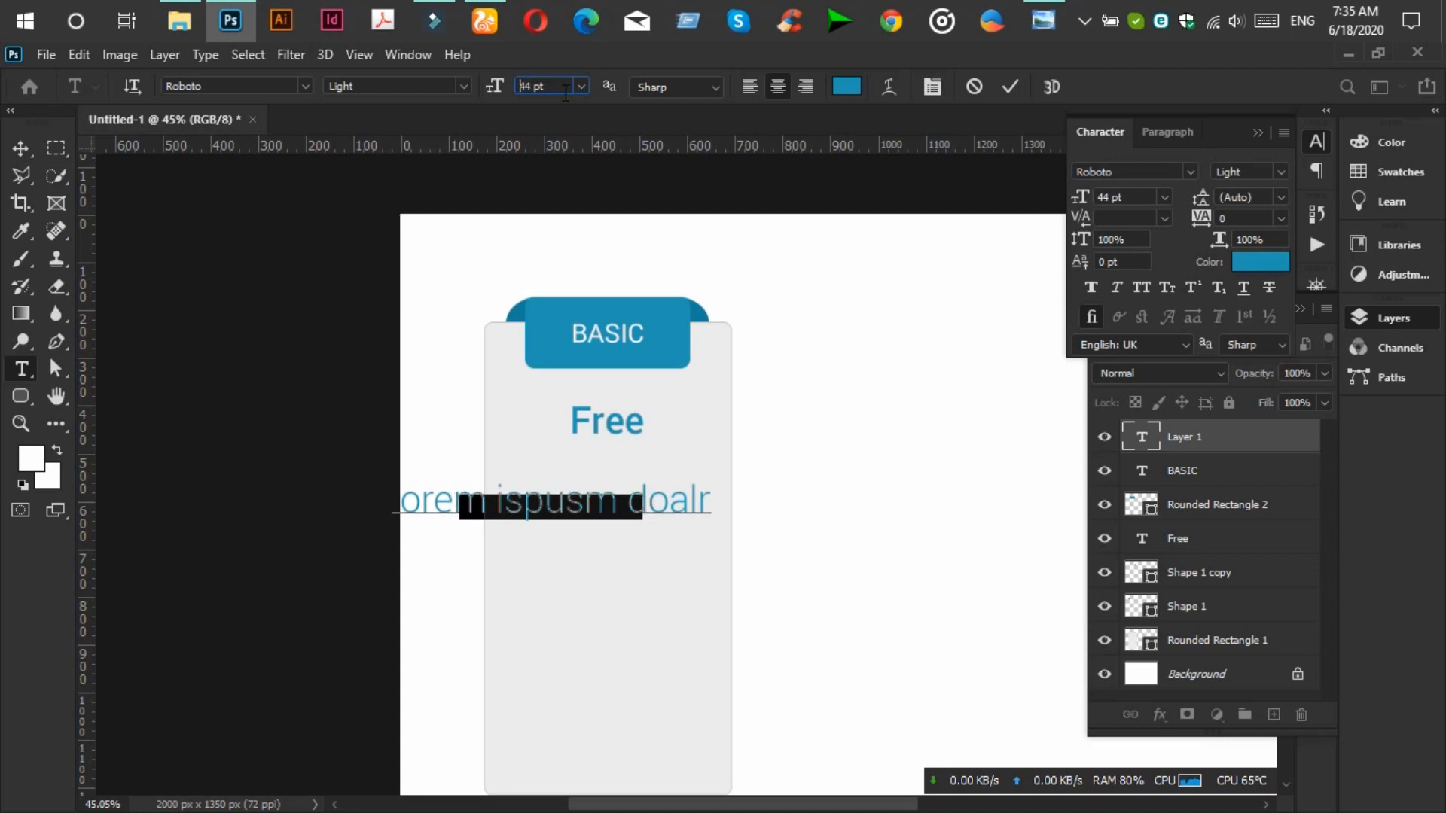
{"action": "scroll", "coordinate": [563, 117], "scroll_direction": "down", "scroll_amount": 2}
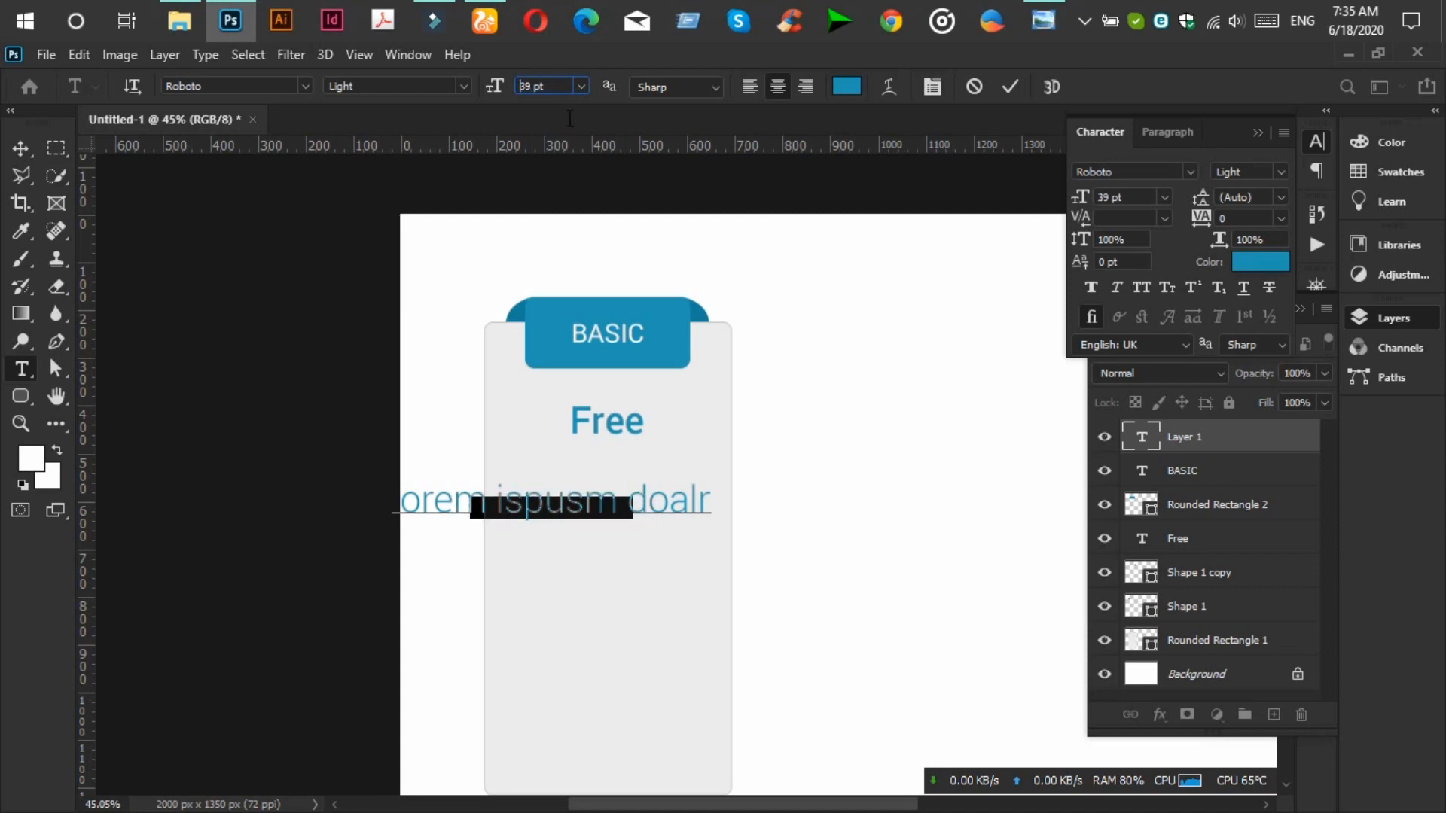
Move the placeholder text near the center of the gray column, beneath the Free text.
{"action": "left_click_drag", "start_coordinate": [583, 504], "coordinate": [570, 546]}
{"action": "left_click", "coordinate": [582, 497]}
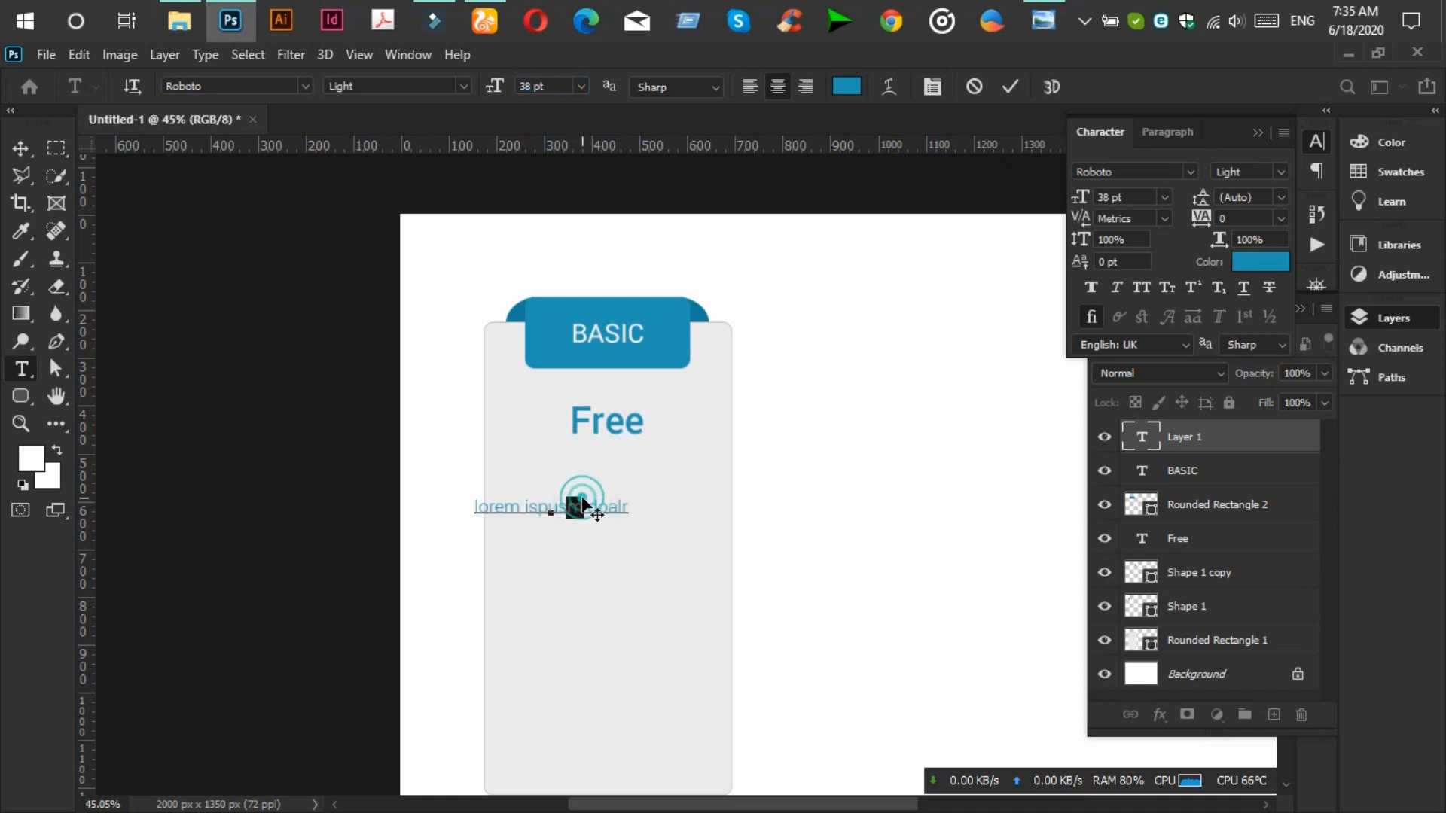
{"action": "left_click_drag", "start_coordinate": [572, 550], "coordinate": [621, 541]}
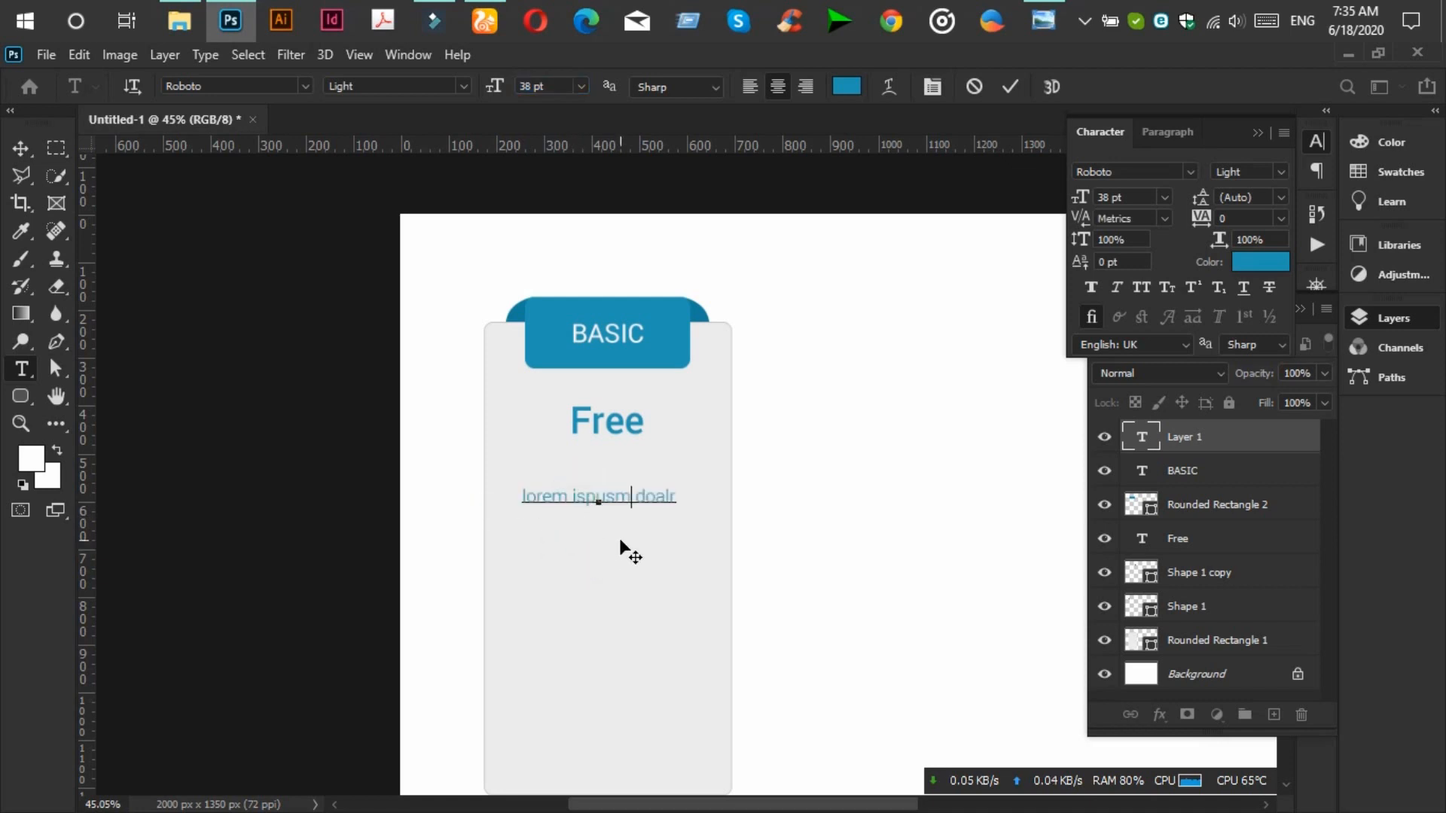
Set the color of the whole placeholder text to gray 7d7e7e.
{"action": "key", "text": "ctrl+a"}
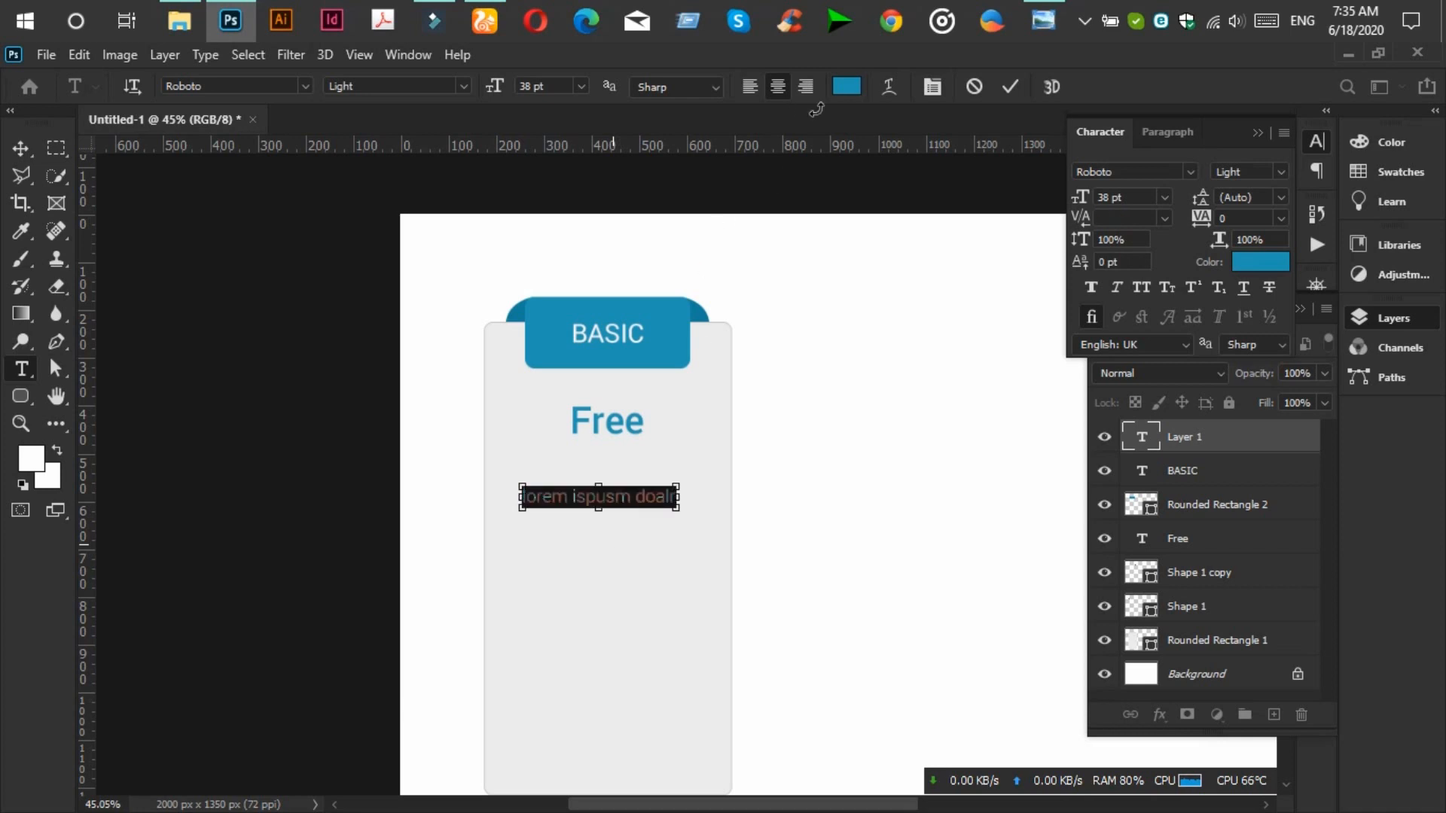
{"action": "left_click", "coordinate": [846, 87]}
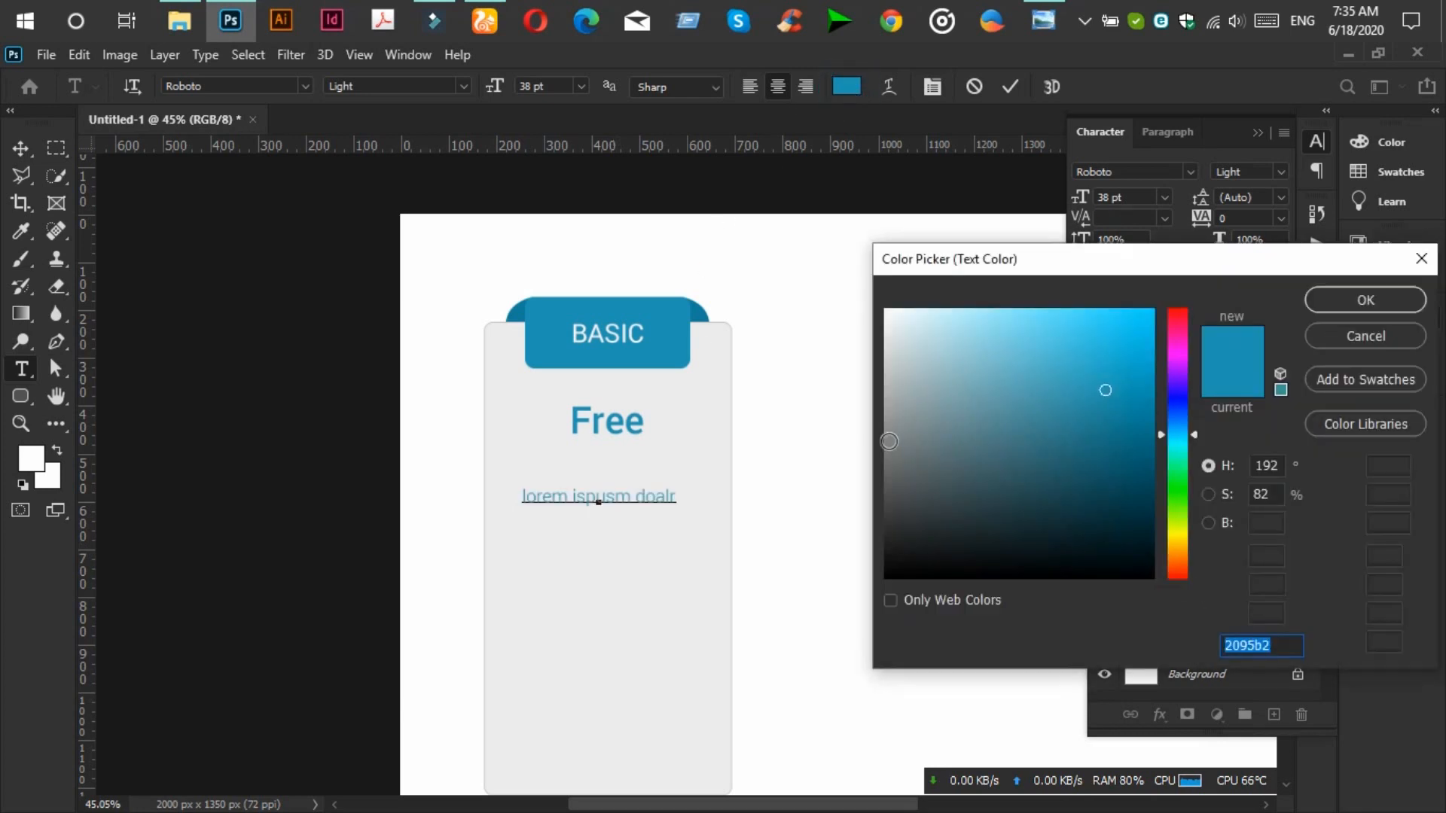
{"action": "left_click", "coordinate": [887, 445]}
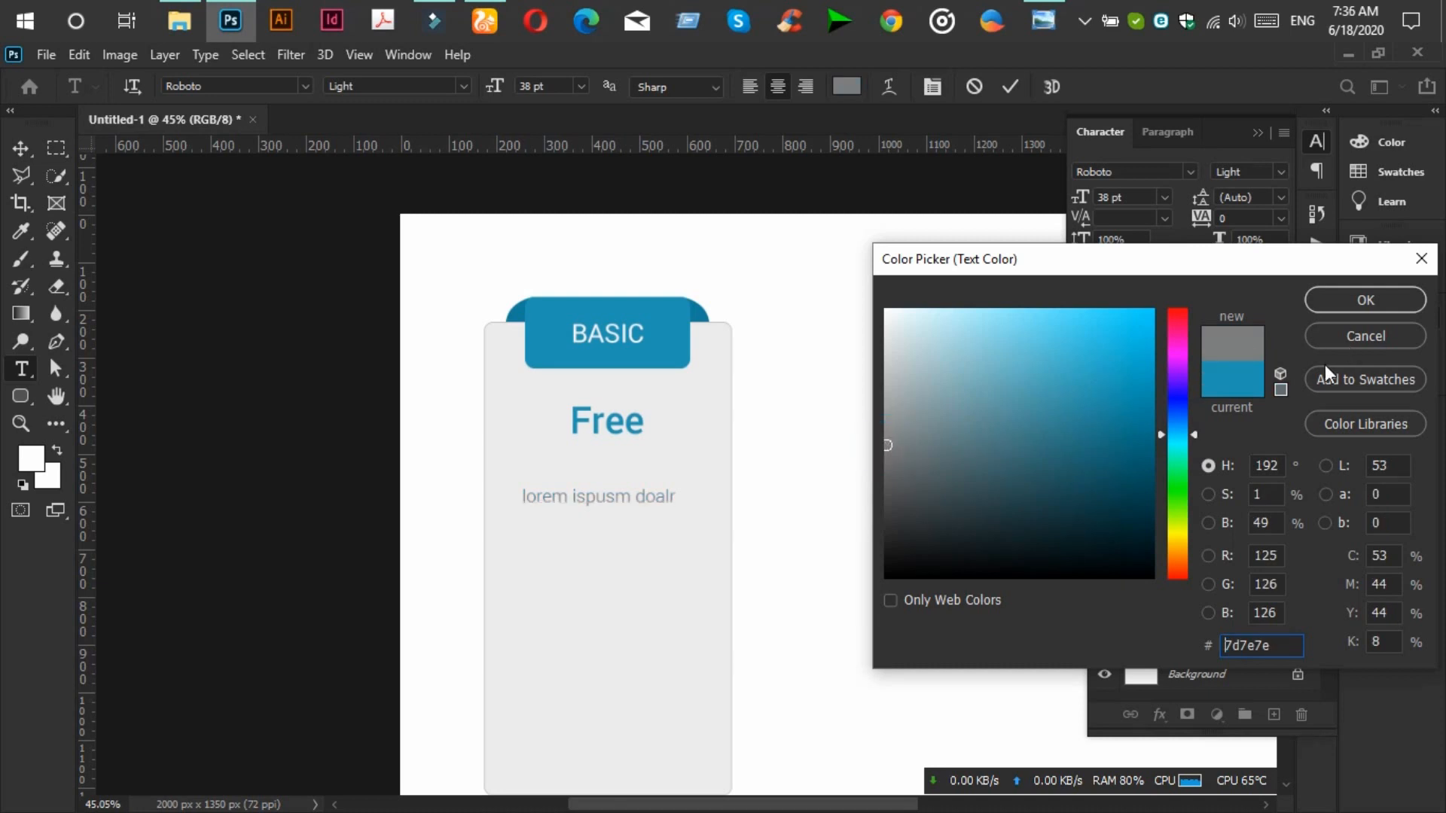
{"action": "left_click", "coordinate": [1333, 299]}
Check the feature wording in the reference image and replace the placeholder text with "500 mb disk space".
{"action": "left_click", "coordinate": [1053, 22]}
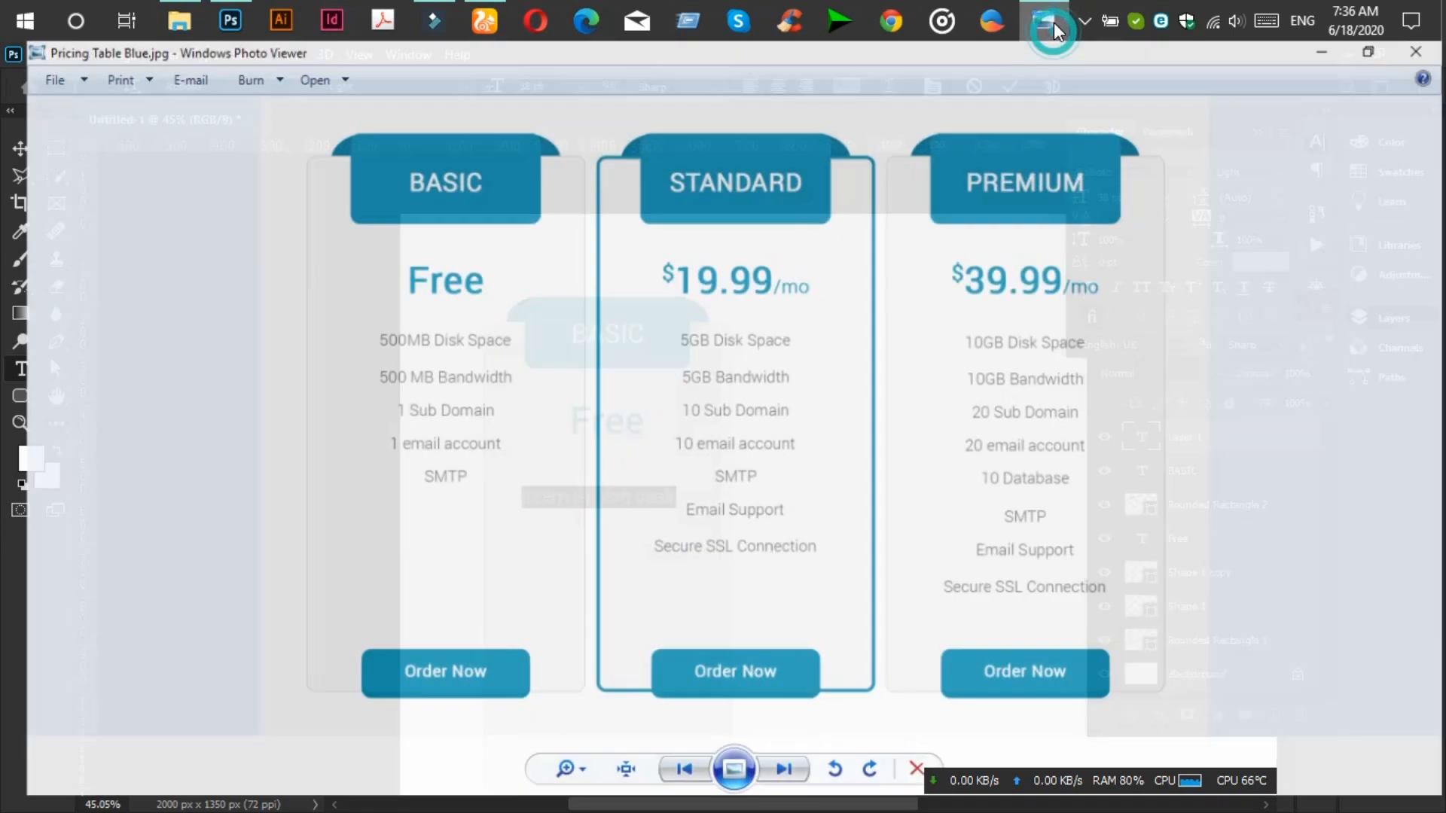
{"action": "left_click", "coordinate": [1051, 23]}
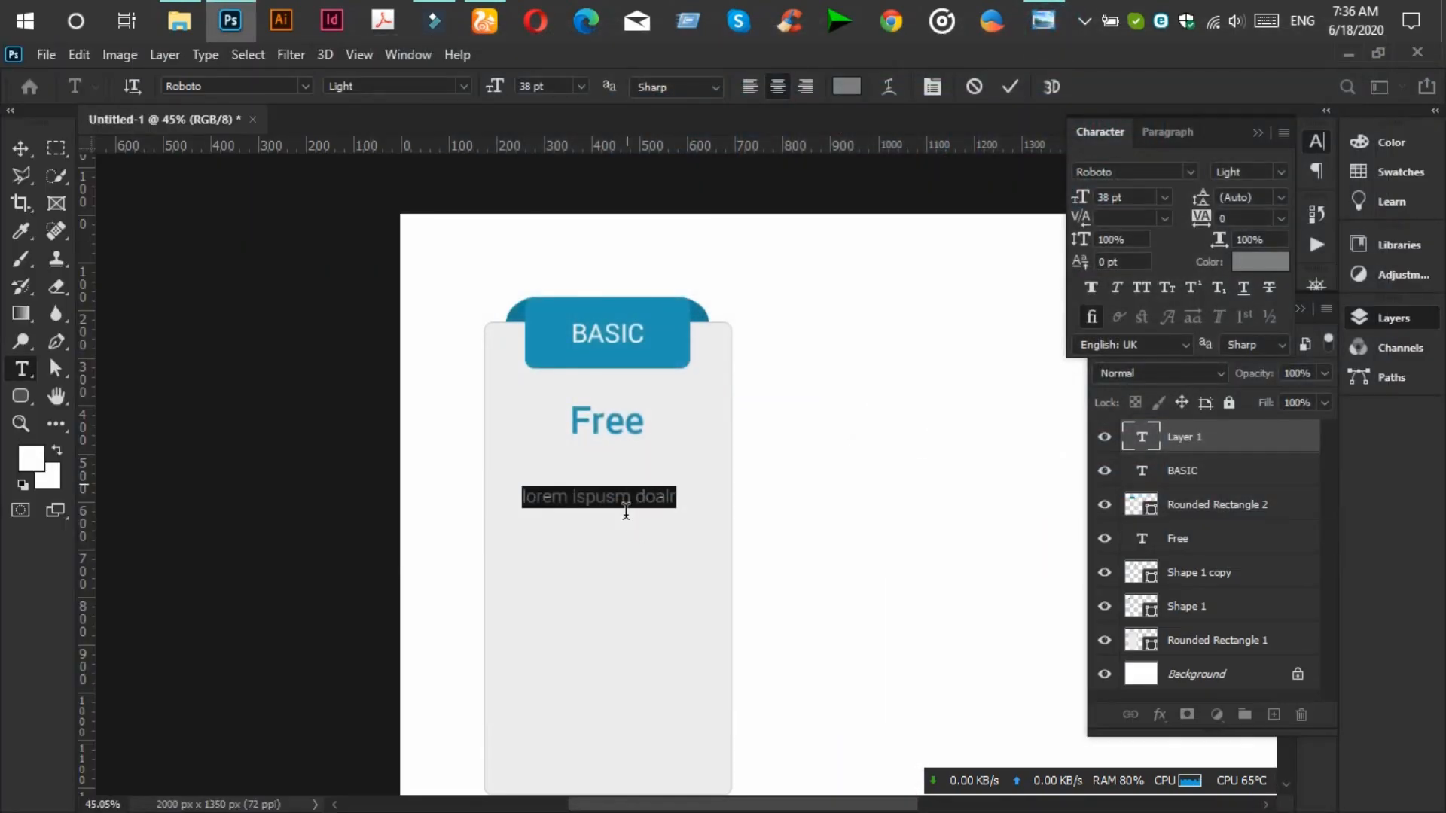
{"action": "left_click", "coordinate": [630, 497]}
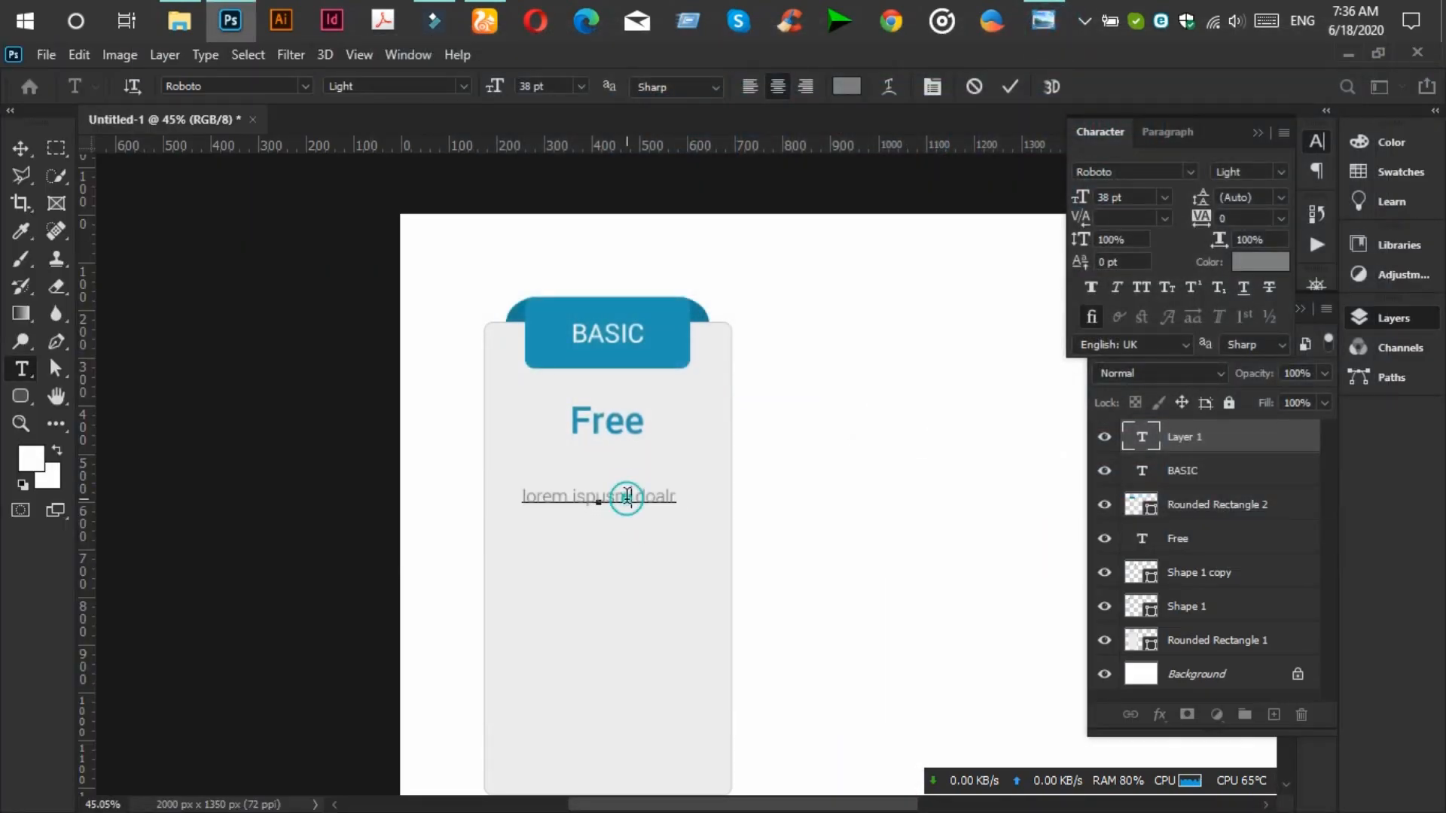
{"action": "left_click", "coordinate": [20, 148]}
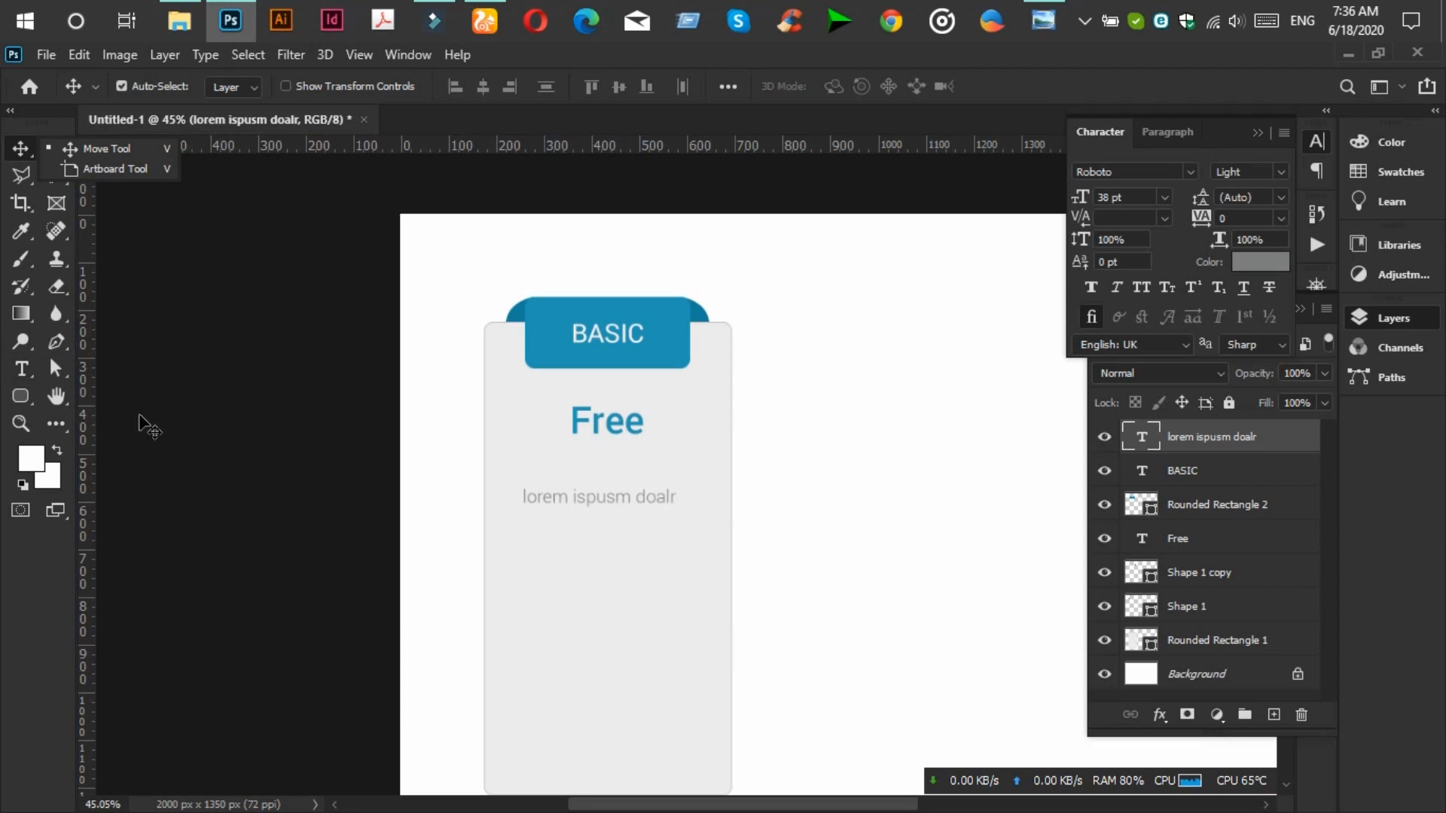
{"action": "left_click", "coordinate": [21, 369]}
{"action": "left_click", "coordinate": [578, 497]}
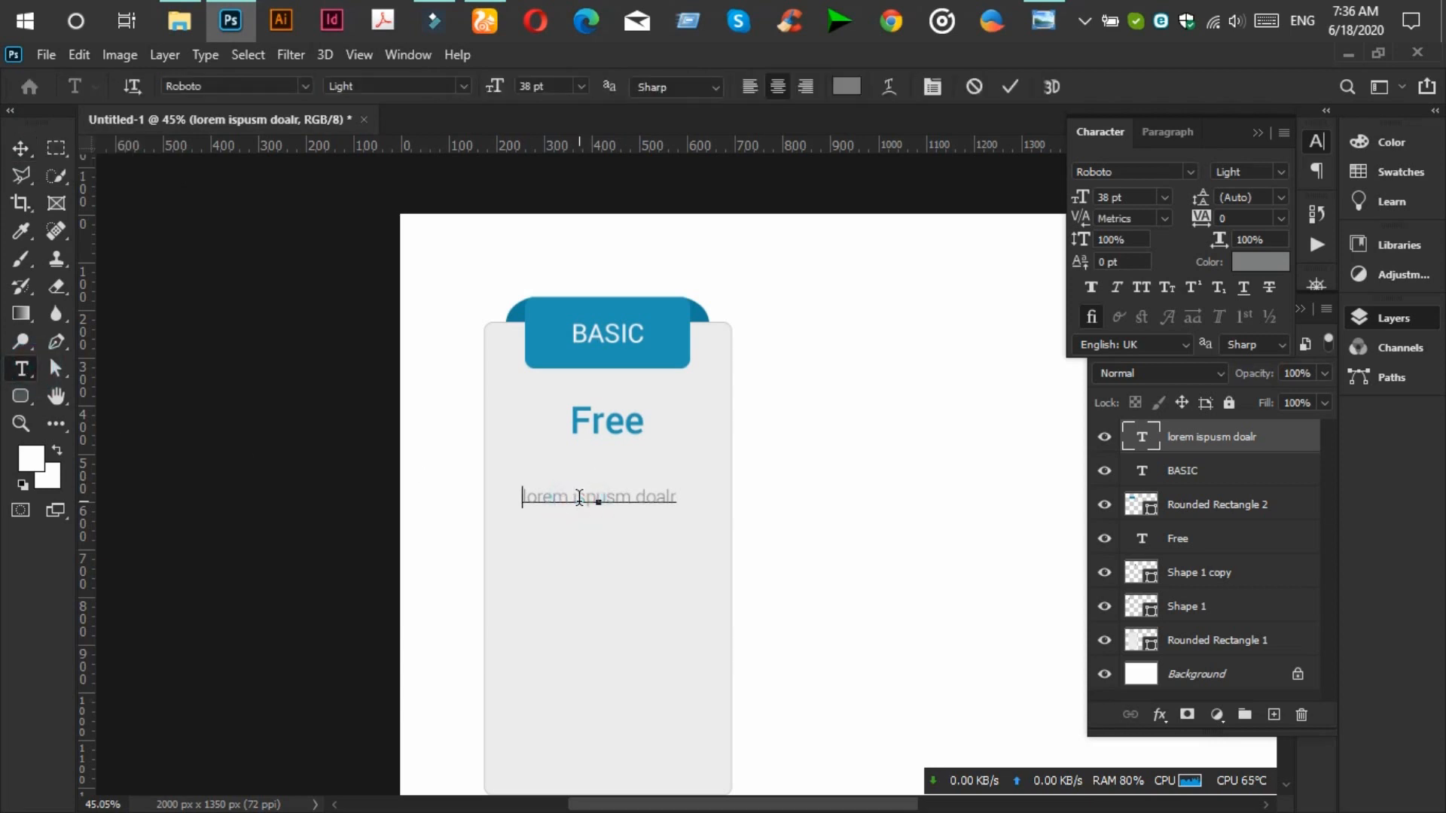
{"action": "key", "text": "ctrl+a"}
{"action": "left_click", "coordinate": [580, 498]}
{"action": "key", "text": "Right"}
{"action": "key", "text": "Right"}
{"action": "key", "text": "ctrl+a"}
{"action": "type", "text": "500 mb disk space"}
Compare with the reference image and shift the 500 mb disk space text closer to the column's center.
{"action": "left_click", "coordinate": [20, 145]}
{"action": "left_click", "coordinate": [1052, 9]}
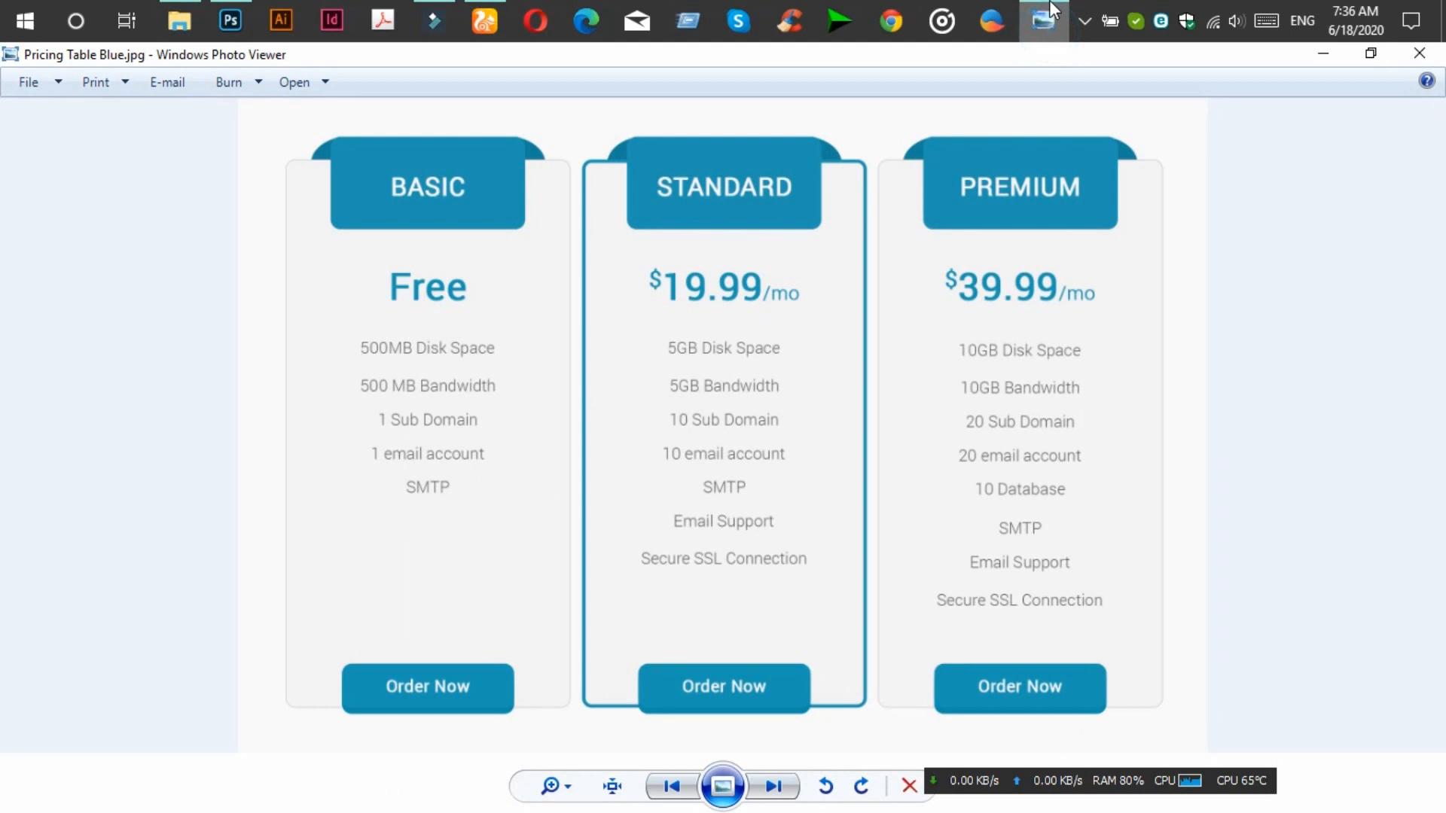
{"action": "left_click", "coordinate": [1052, 10]}
{"action": "mouse_move", "coordinate": [649, 507]}
{"action": "left_mouse_down"}
{"action": "mouse_move", "coordinate": [642, 497]}
{"action": "mouse_move", "coordinate": [656, 500]}
{"action": "left_mouse_up"}
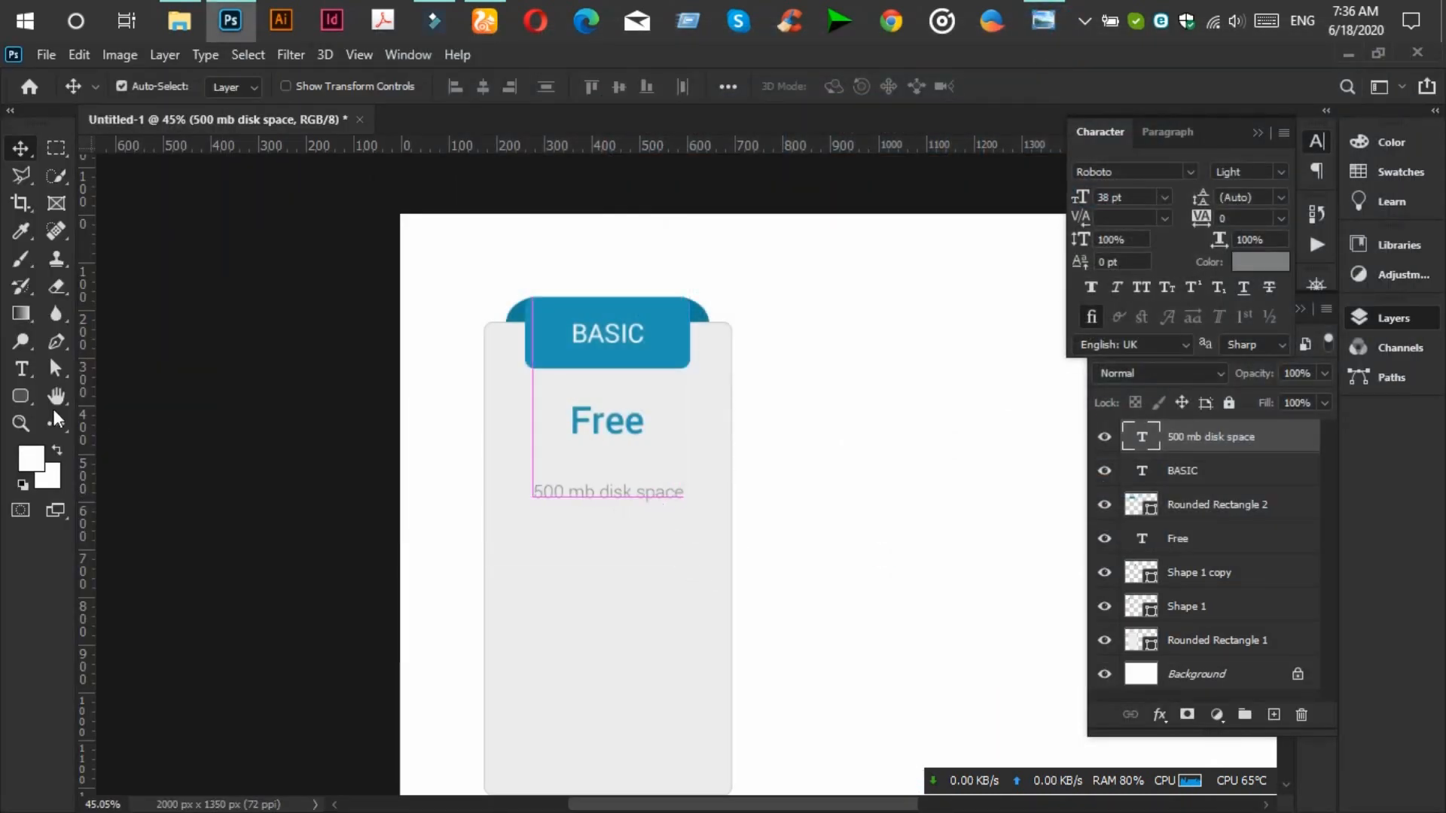
Set the color of the 500 mb disk space text to the darker gray 696969.
{"action": "left_click", "coordinate": [16, 376]}
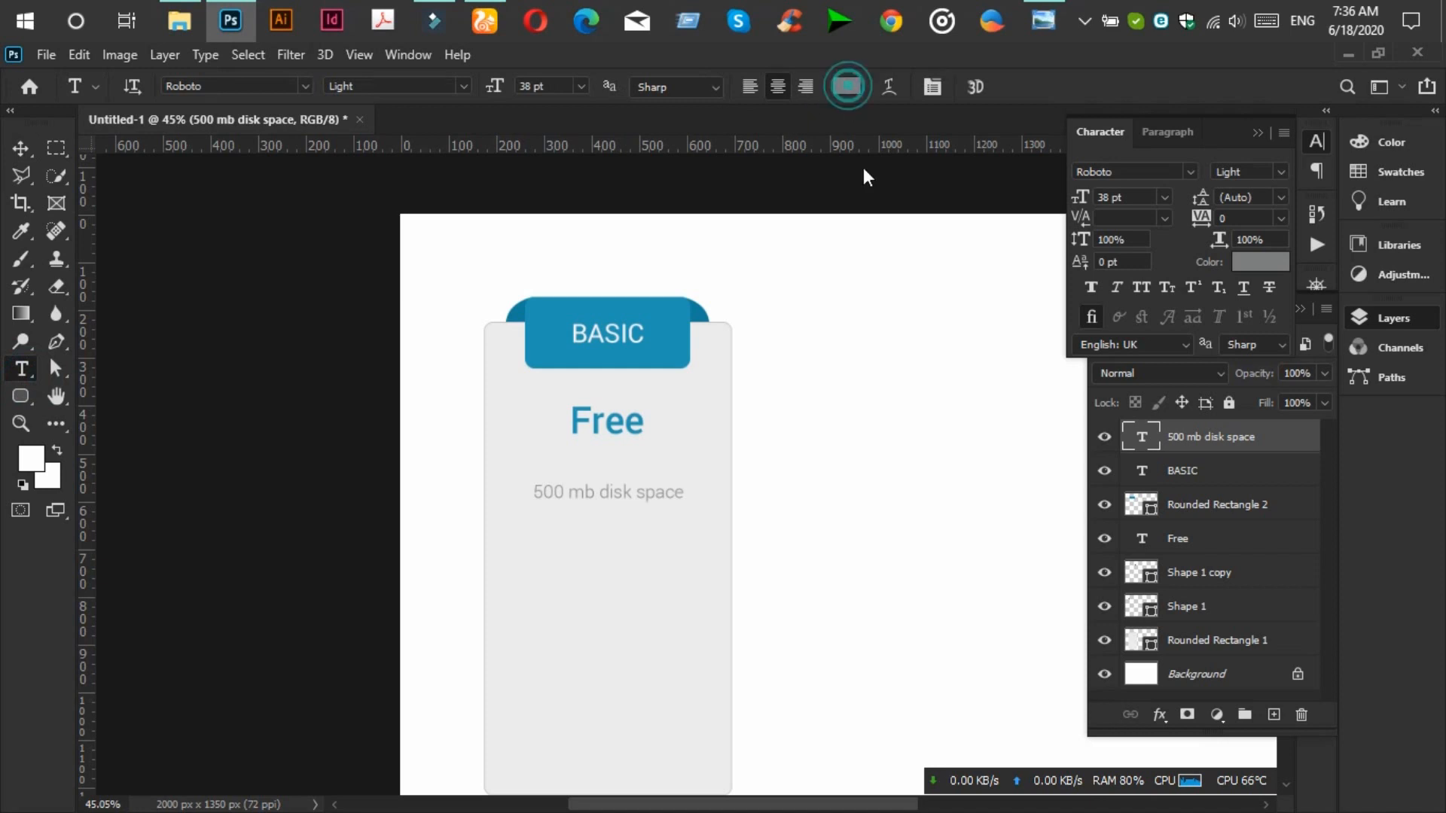
{"action": "left_click", "coordinate": [849, 102]}
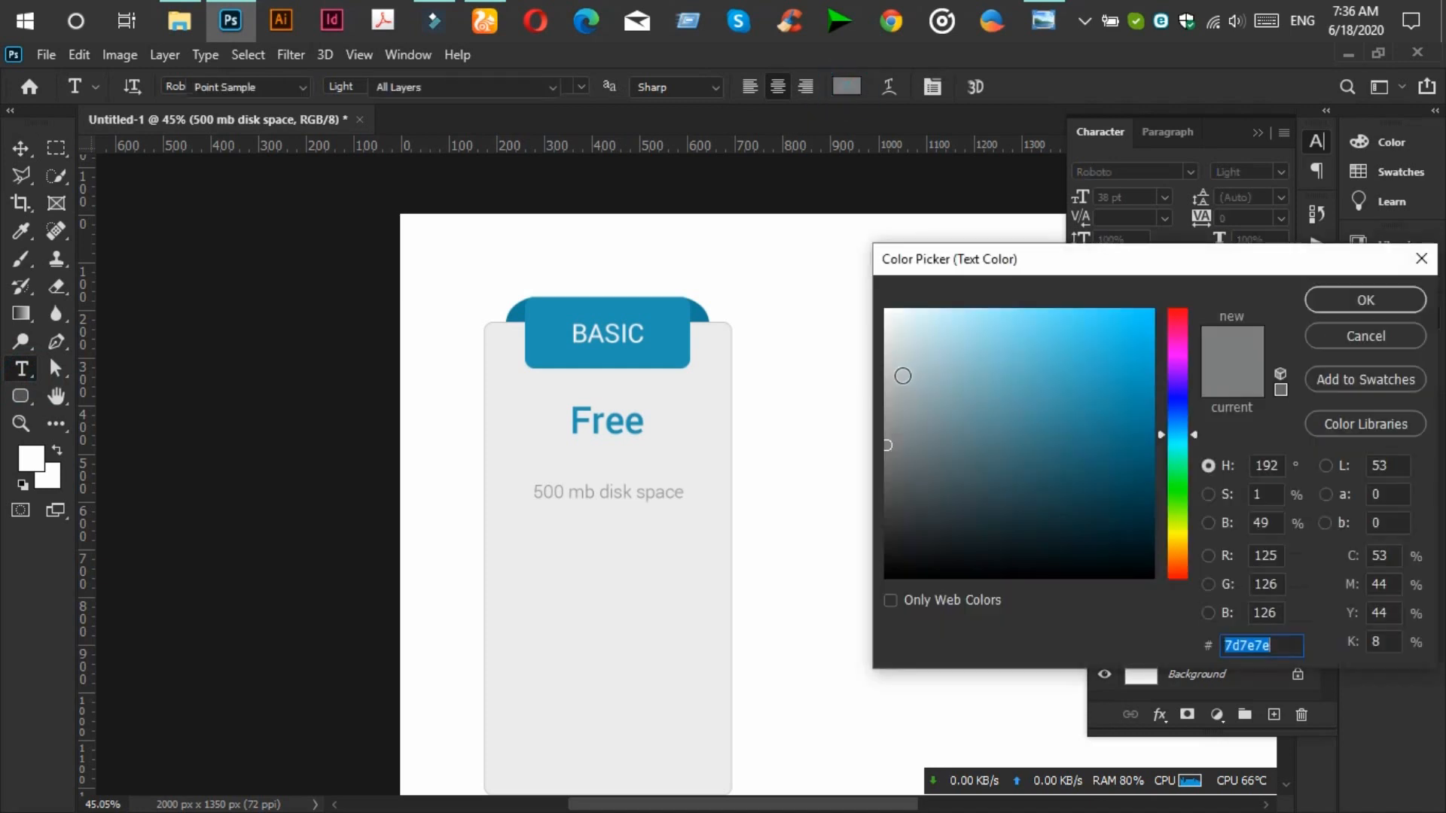
{"action": "left_click", "coordinate": [885, 467]}
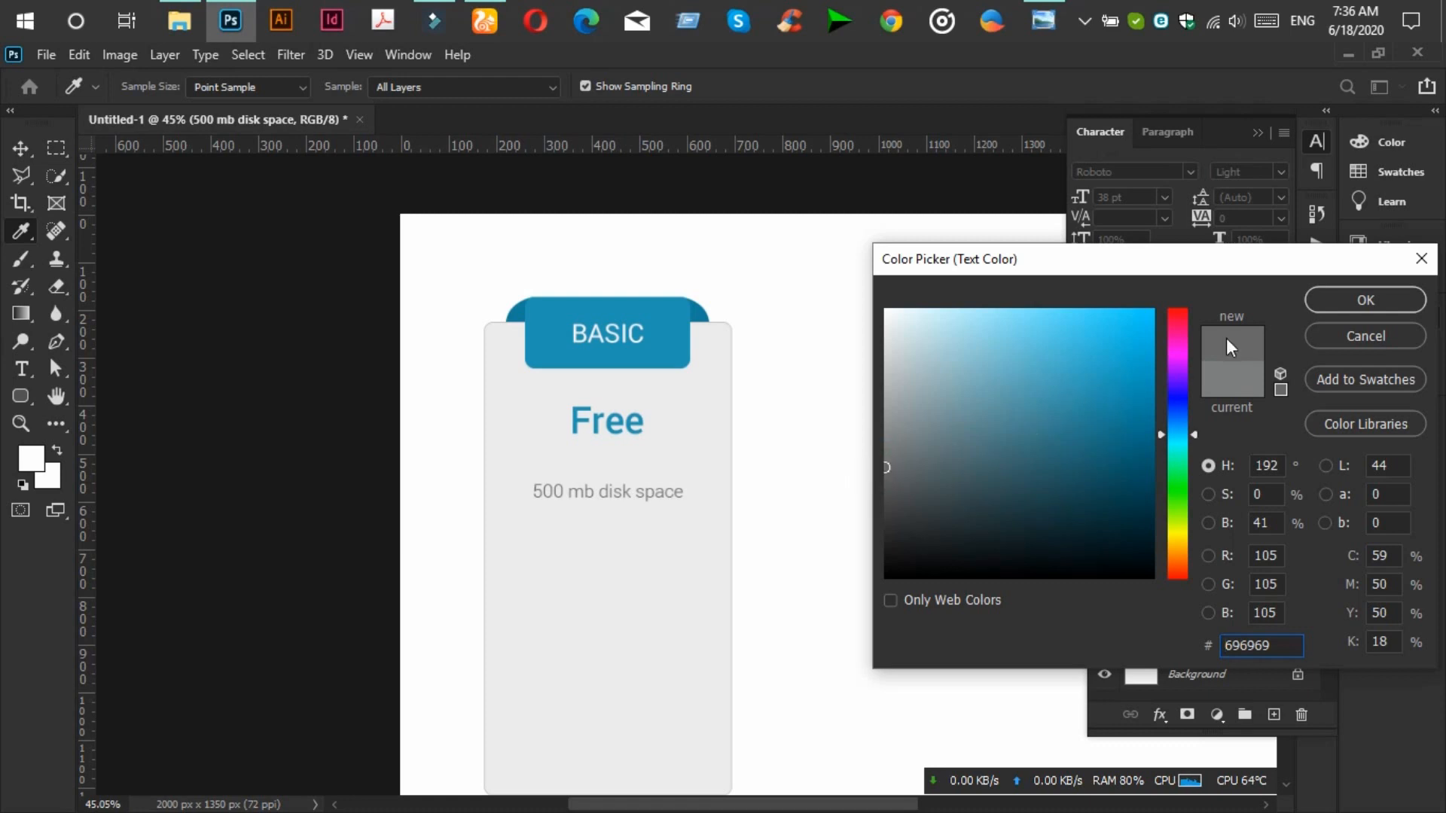
{"action": "left_click", "coordinate": [1335, 304]}
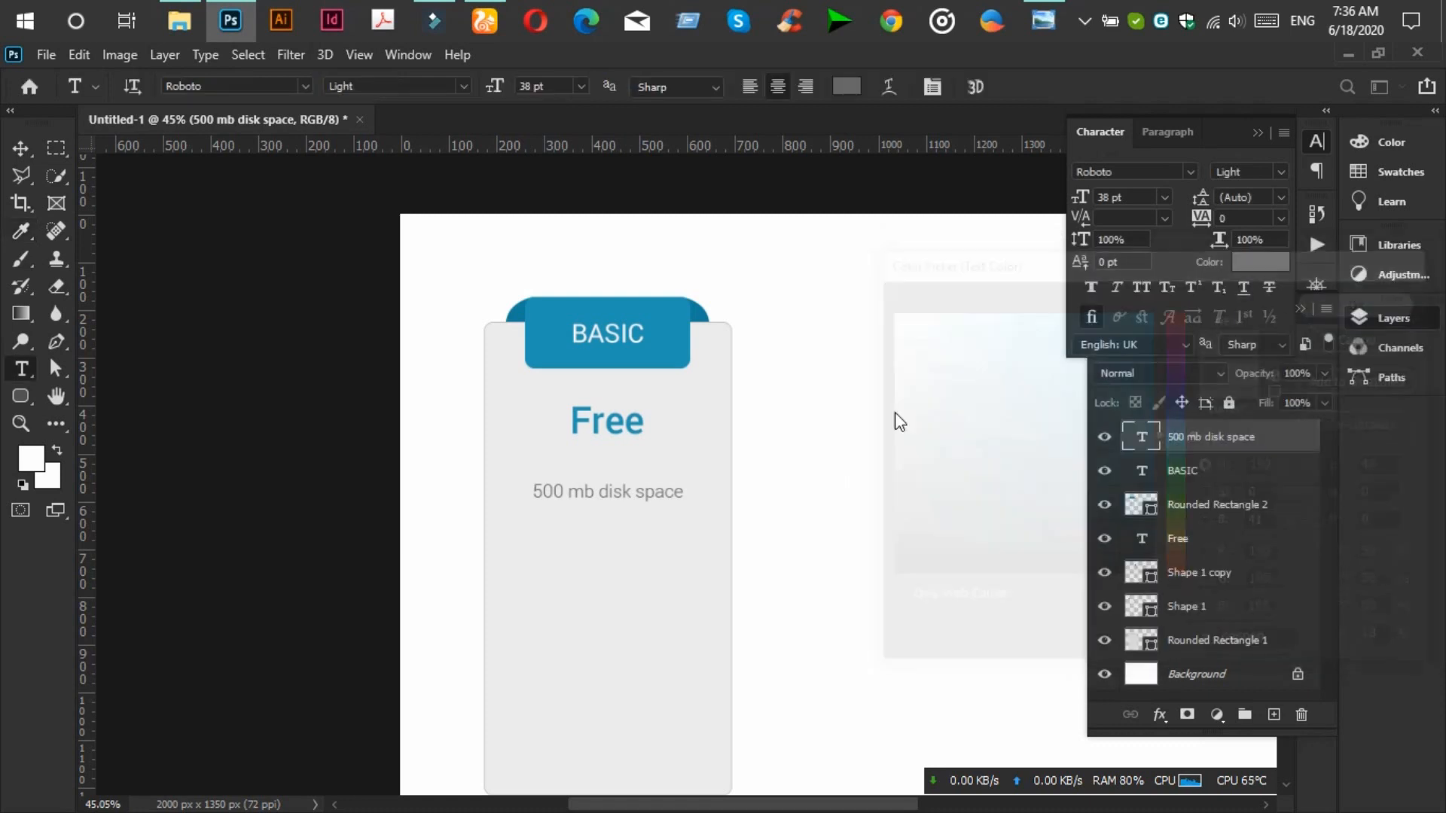
Align the 500 mb disk space text's horizontal center with the gray column rectangle and nudge it up closer to Free.
{"action": "left_click", "coordinate": [21, 148]}
{"action": "left_click_drag", "start_coordinate": [812, 523], "coordinate": [578, 480]}
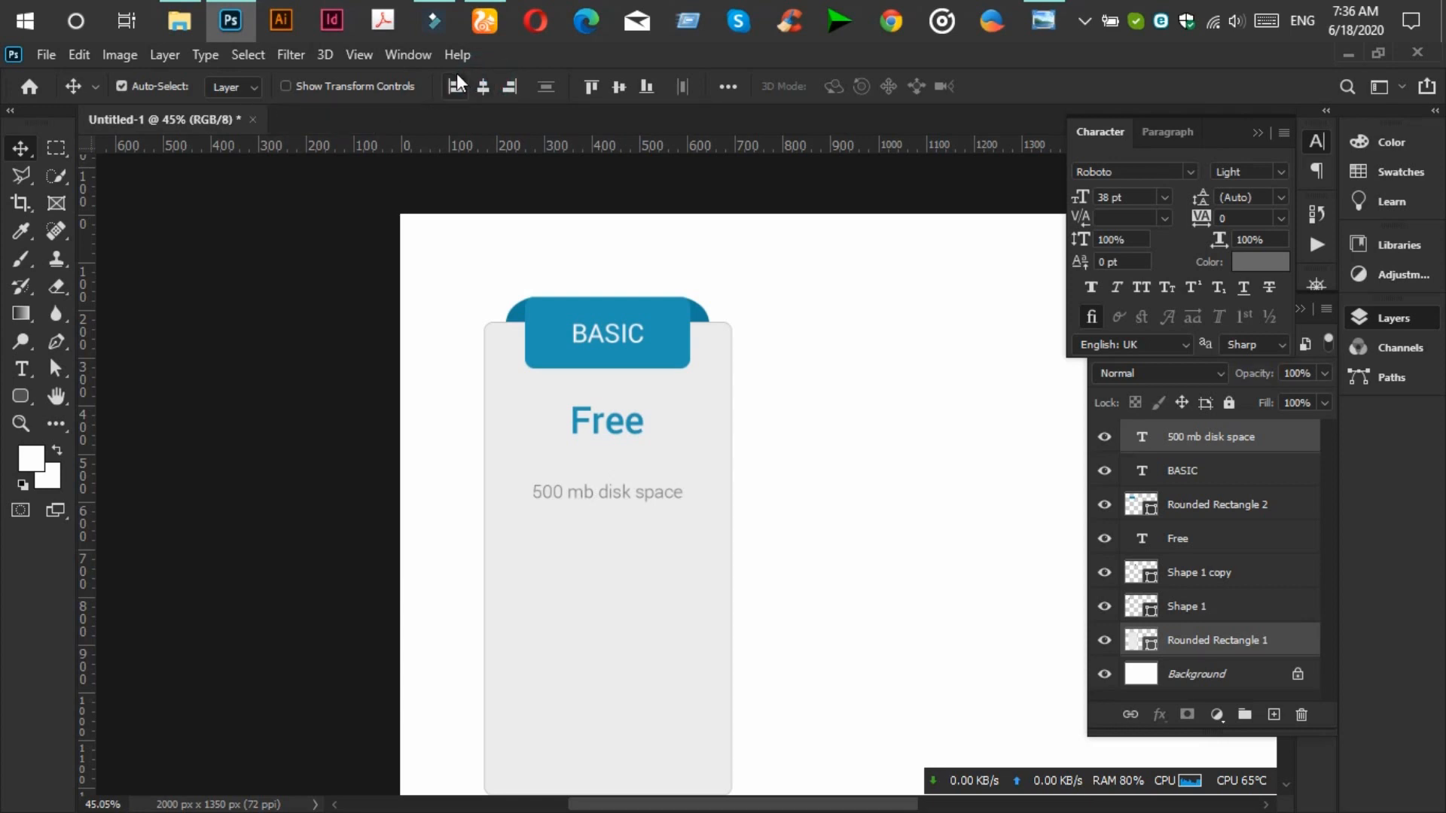
{"action": "left_click", "coordinate": [832, 489]}
{"action": "left_click", "coordinate": [666, 496]}
{"action": "key", "text": "shift+Up"}
{"action": "key", "text": "shift+Up"}
{"action": "key", "text": "shift+Up"}
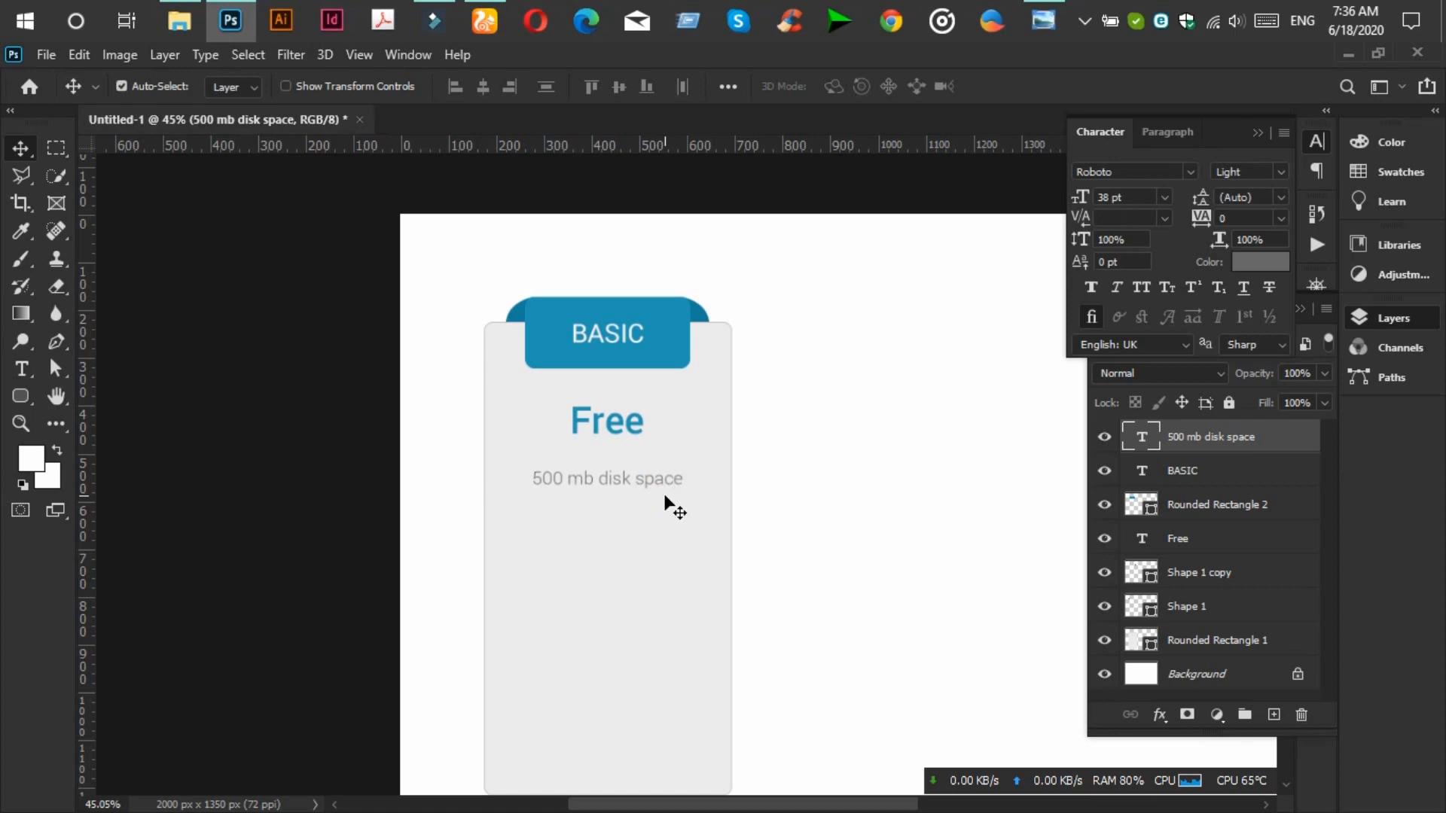
Compare the text spacing and overall proportions of the BASIC column with the pricing table reference image.
{"action": "left_click", "coordinate": [1029, 10]}
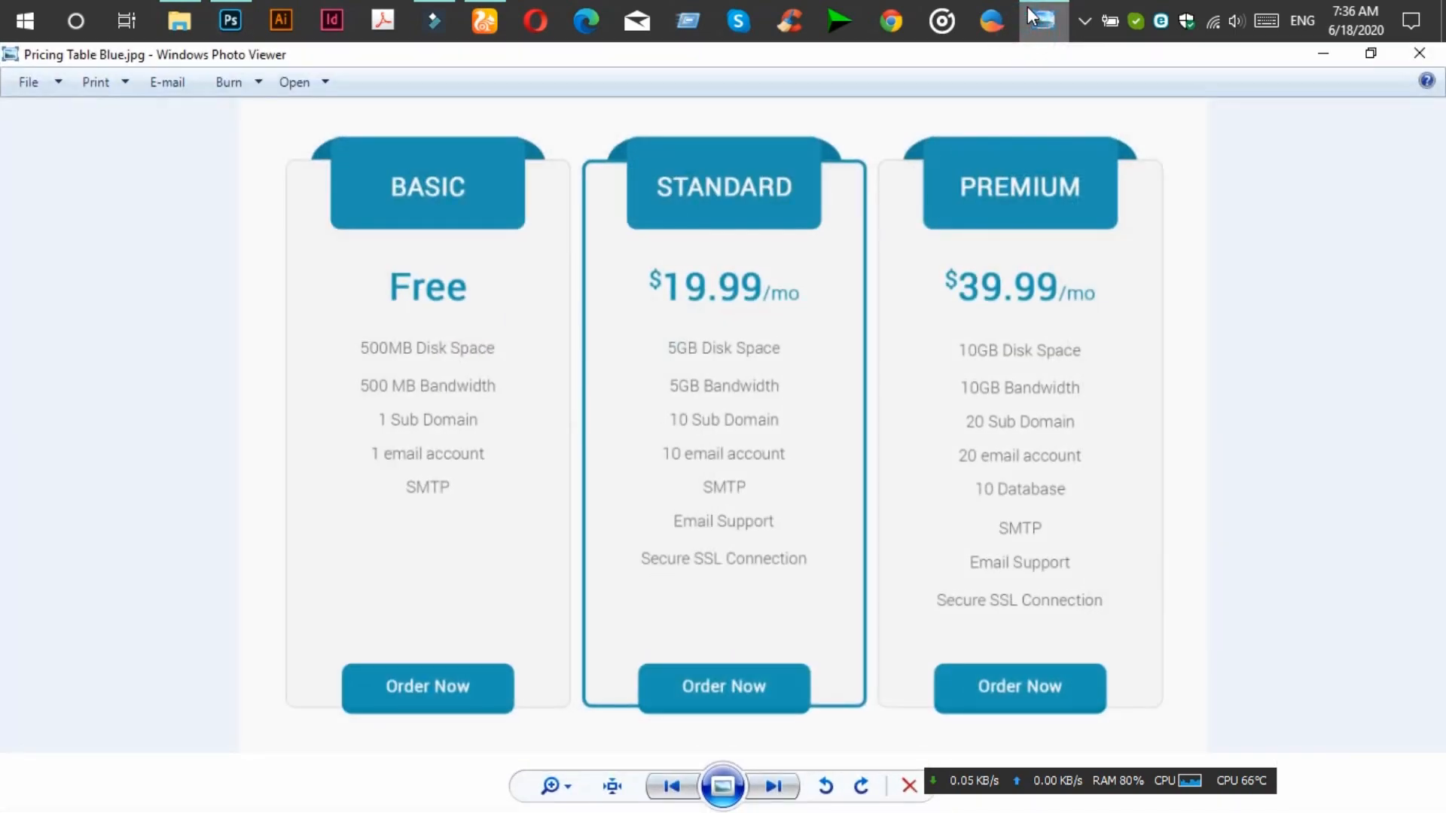
{"action": "left_click", "coordinate": [1028, 9]}
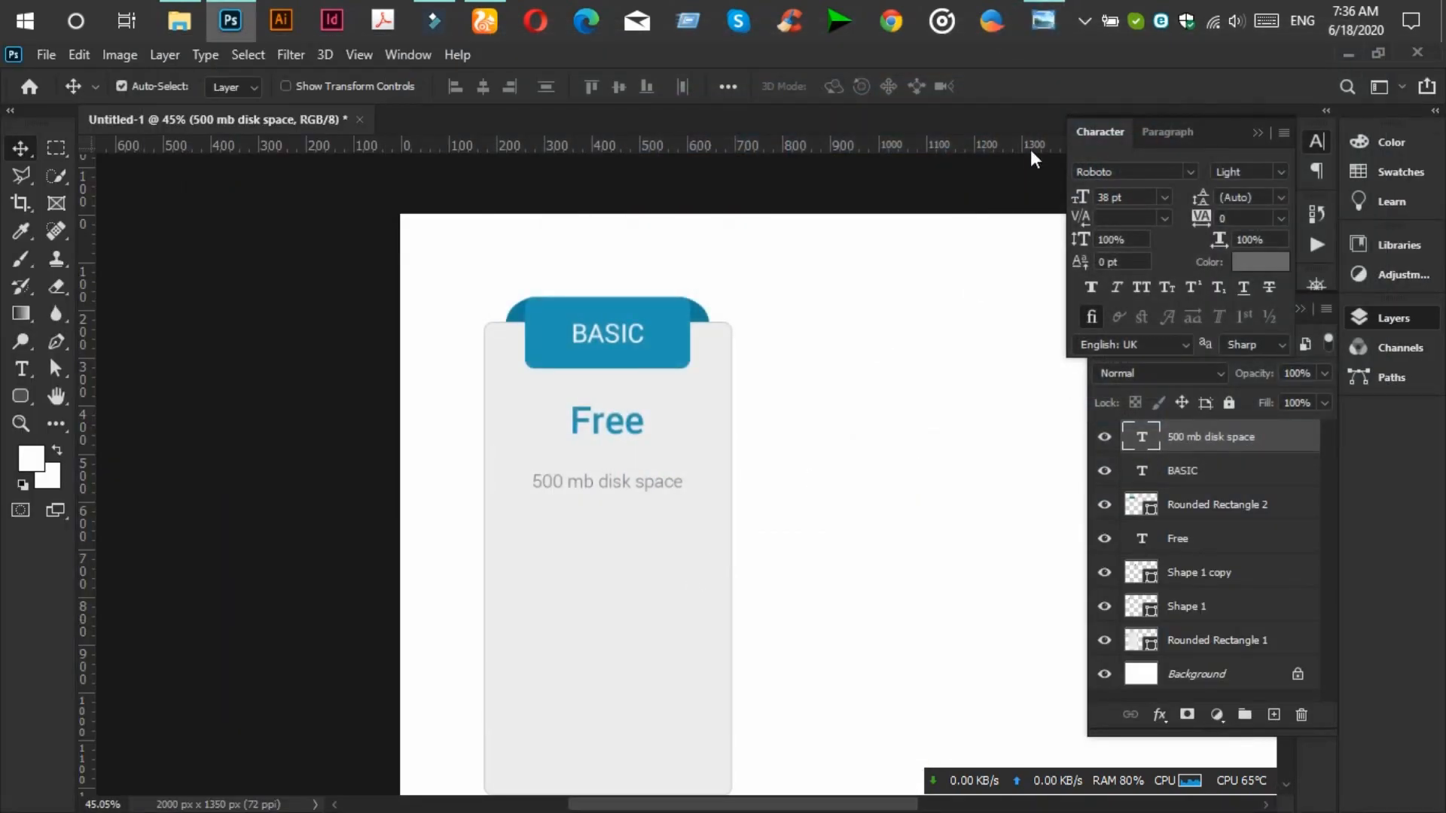
{"action": "scroll", "coordinate": [888, 487], "scroll_direction": "down", "scroll_amount": 3}
{"action": "left_click", "coordinate": [1050, 15]}
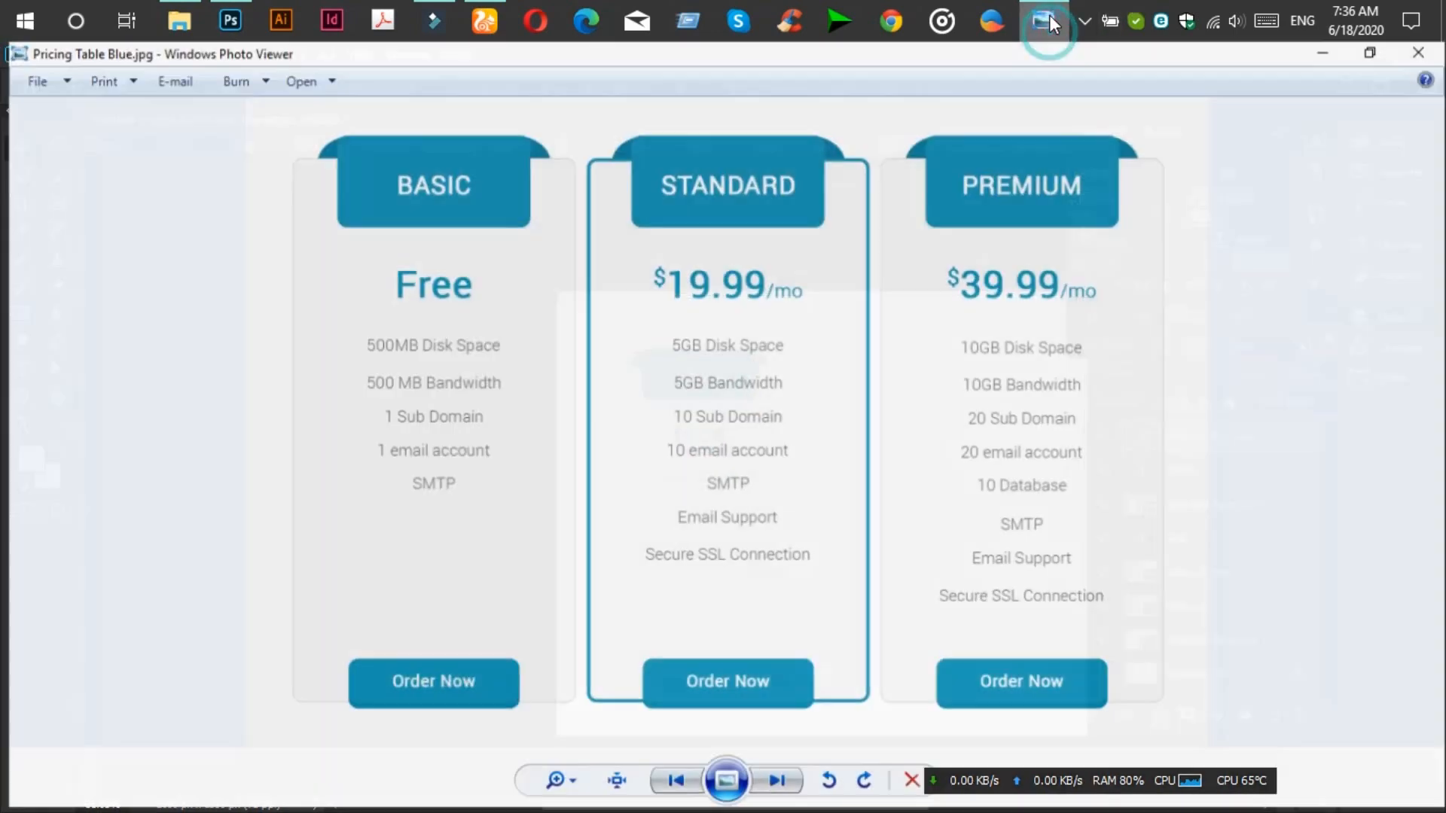
{"action": "left_click", "coordinate": [1050, 15]}
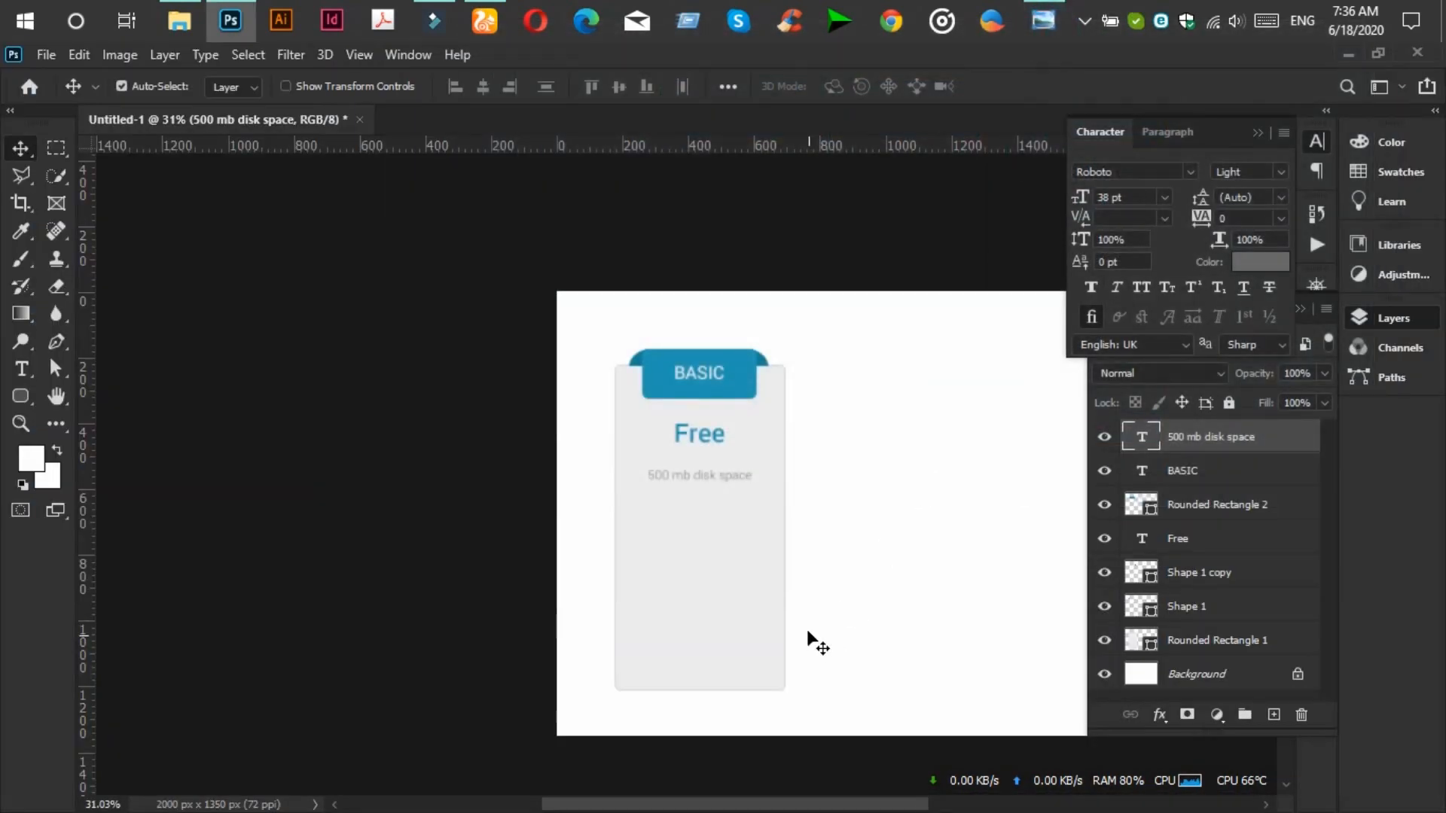
Duplicate the 500 mb disk space text and shift the copy down as the second feature line of the BASIC column.
{"action": "scroll", "coordinate": [791, 580], "scroll_direction": "up", "scroll_amount": 1}
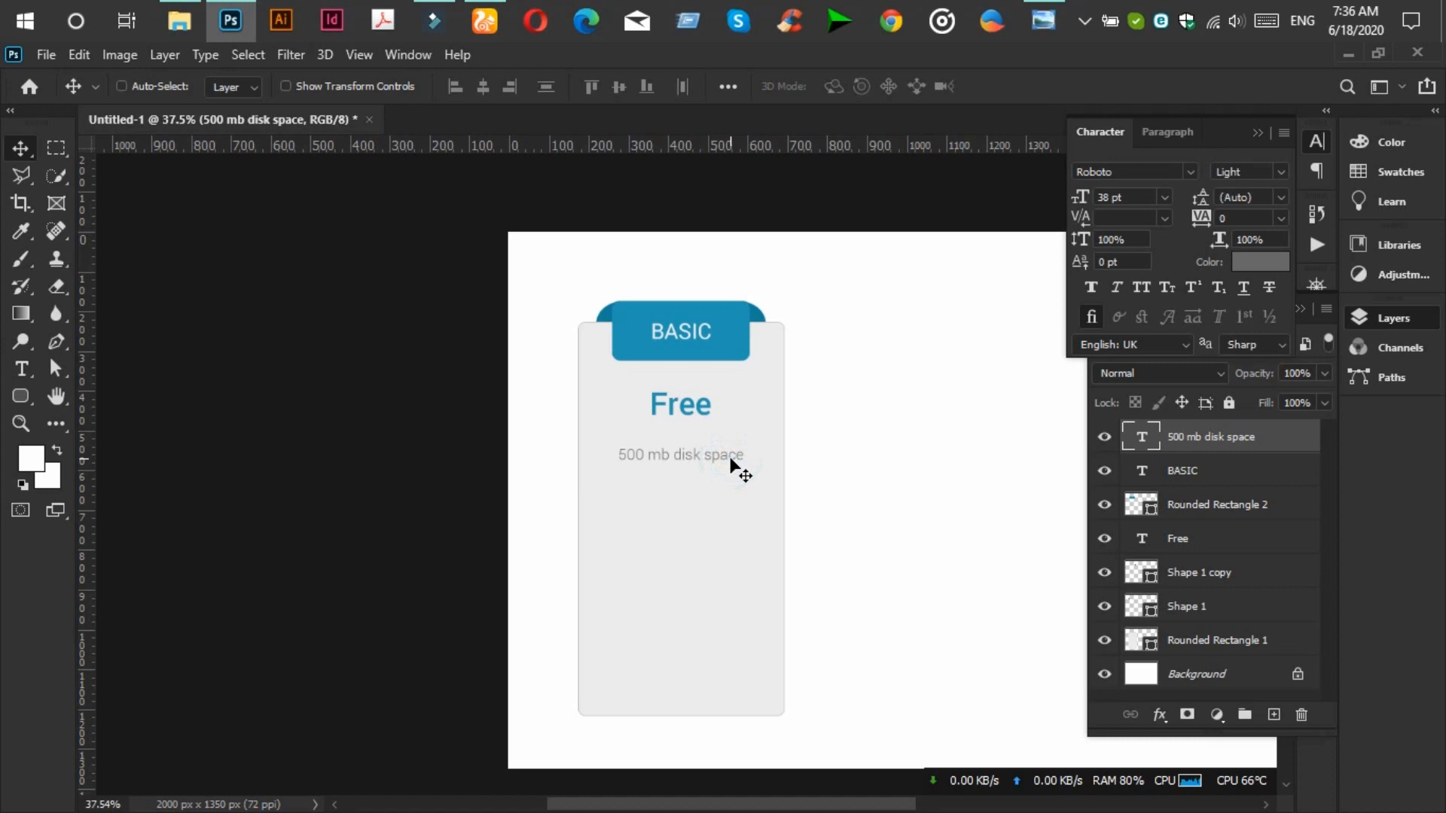
{"action": "key", "text": "ctrl+j"}
{"action": "key", "text": "shift+Down"}
{"action": "key", "text": "shift+Down"}
{"action": "key", "text": "shift+Down"}
{"action": "key", "text": "shift+Down"}
{"action": "key", "text": "shift+Down"}
{"action": "key", "text": "shift+Down"}
{"action": "key", "text": "shift+Down"}
{"action": "key", "text": "shift+Down"}
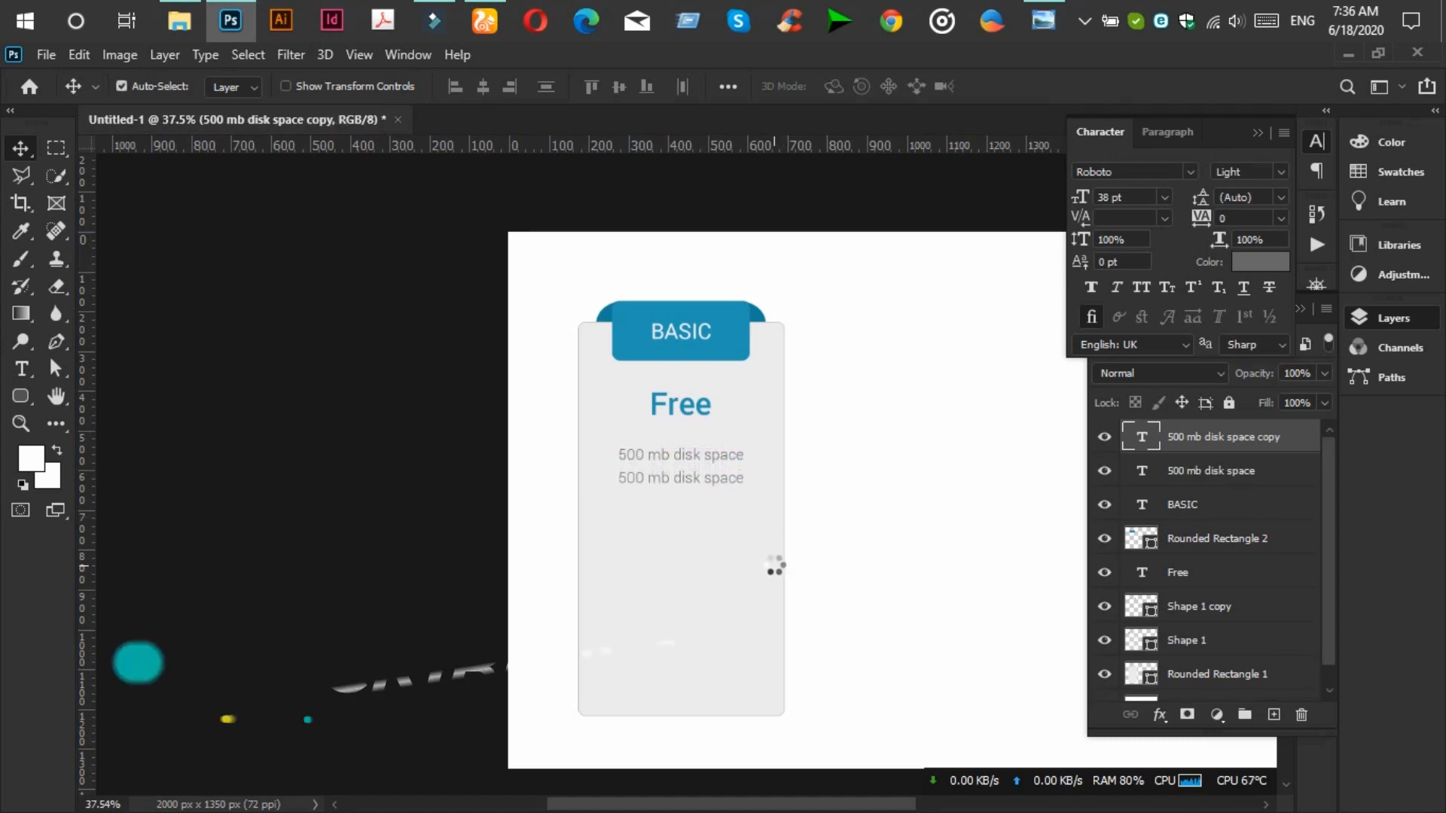
{"action": "key", "text": "shift+Down"}
{"action": "key", "text": "shift+Down"}
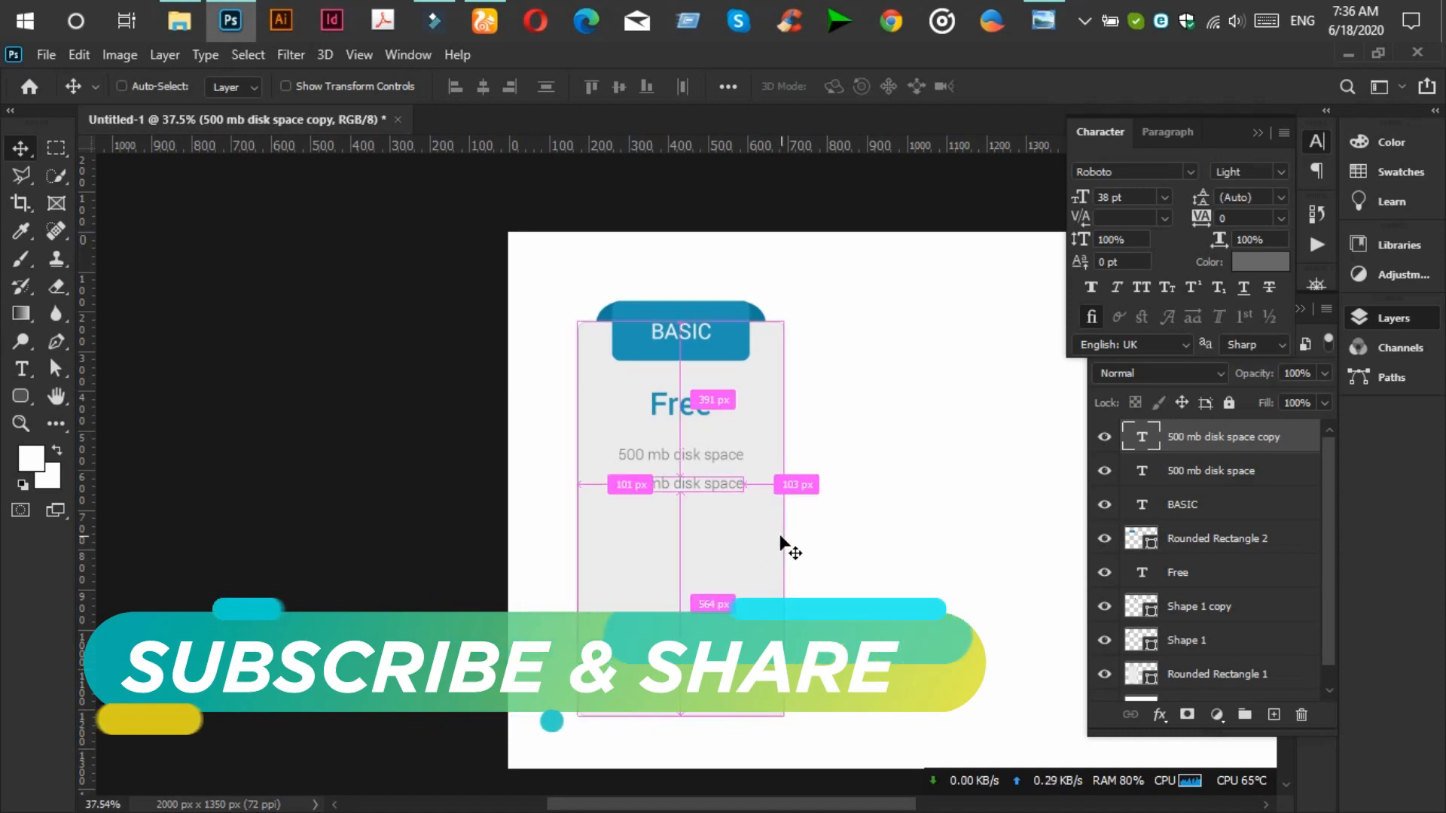
Duplicate the second feature line, shift the copy down as an evenly spaced third line, and check the reference image.
{"action": "key", "text": "ctrl+j"}
{"action": "key", "text": "shift+Down"}
{"action": "key", "text": "shift+Down"}
{"action": "key", "text": "shift+Down"}
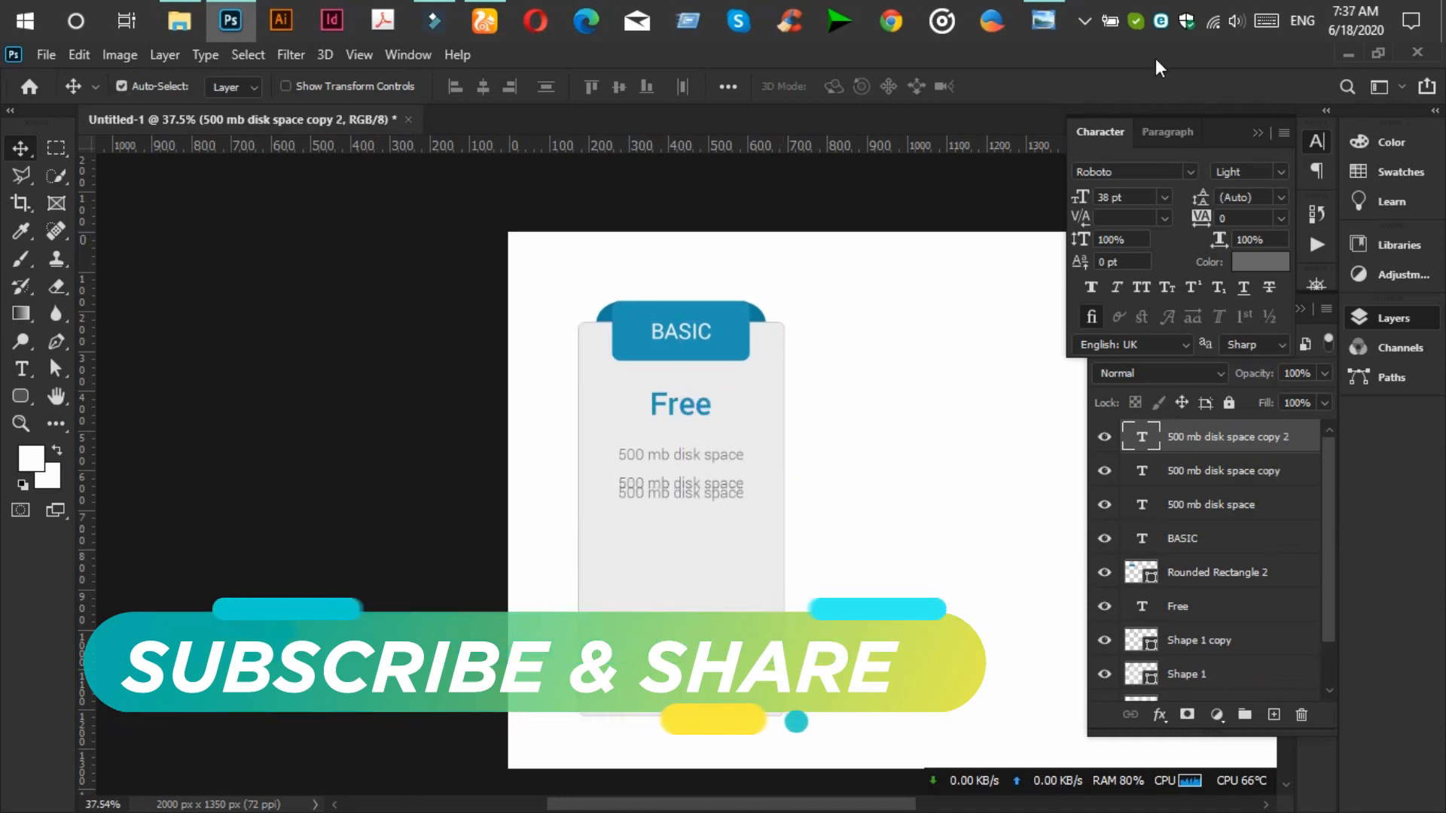
{"action": "key", "text": "shift+Down"}
{"action": "key", "text": "shift+Down"}
{"action": "key", "text": "shift+Down"}
{"action": "key", "text": "shift+Down"}
{"action": "key", "text": "shift+Down"}
{"action": "key", "text": "shift+Down"}
{"action": "key", "text": "shift+Down"}
{"action": "key", "text": "shift+Down"}
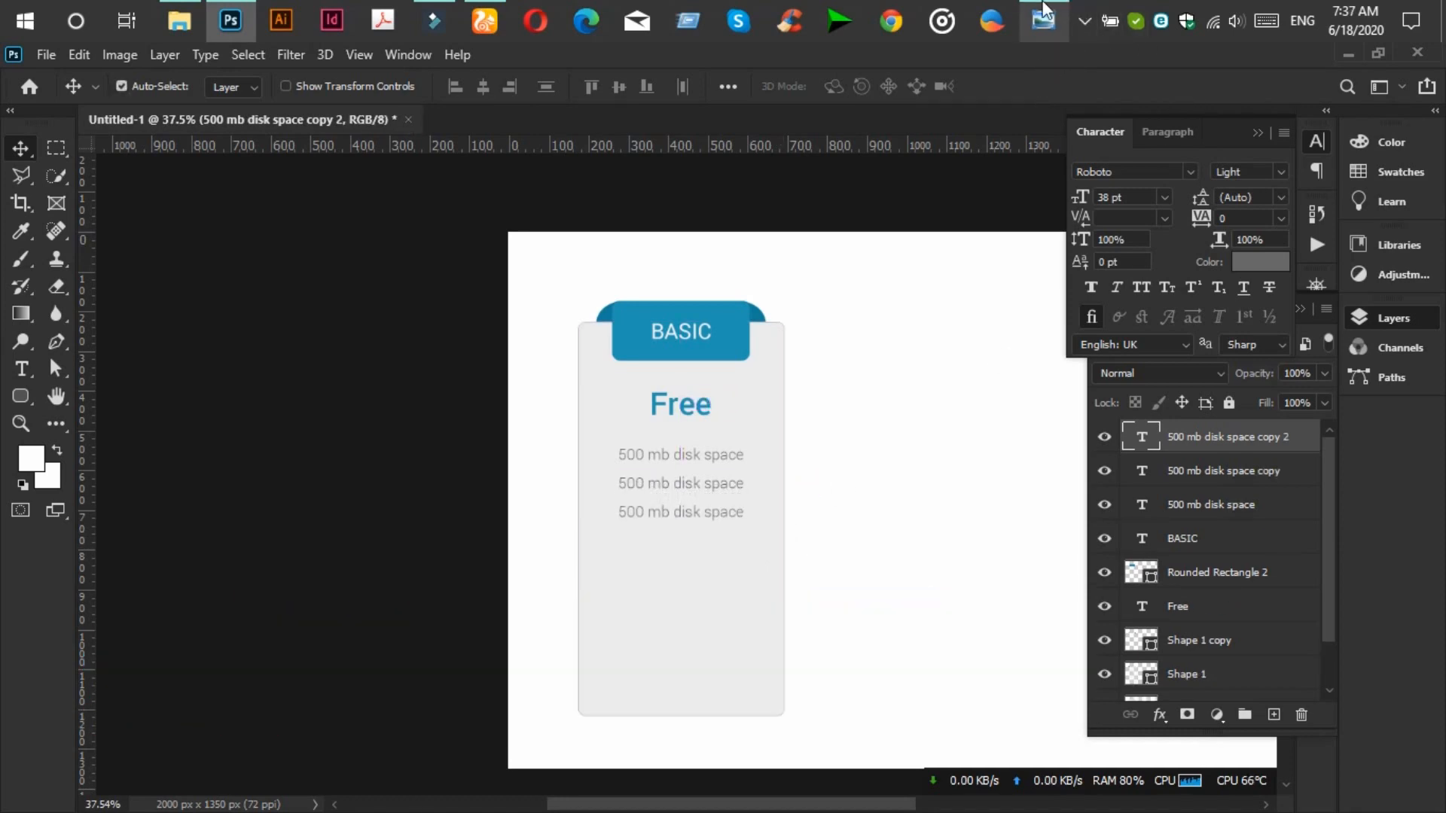
{"action": "left_click", "coordinate": [1044, 6]}
{"action": "left_click", "coordinate": [1044, 6]}
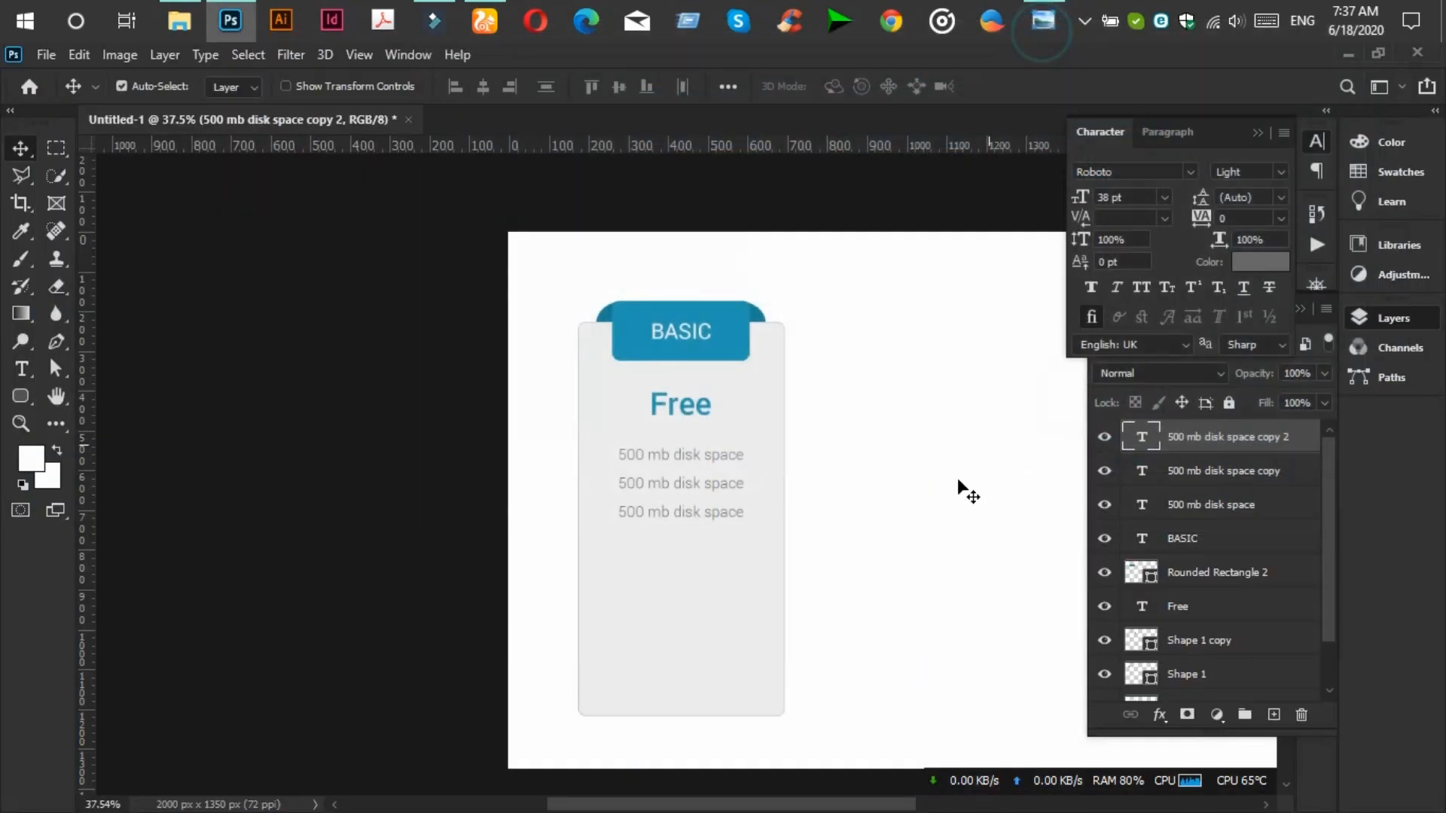
Duplicate the third feature line and shift the copy down by the same spacing as the fourth line.
{"action": "key", "text": "ctrl+j"}
{"action": "key", "text": "shift+Down"}
{"action": "key", "text": "shift+Down"}
{"action": "key", "text": "shift+Down"}
{"action": "key", "text": "shift+Down"}
{"action": "key", "text": "shift+Down"}
{"action": "key", "text": "shift+Down"}
{"action": "key", "text": "shift+Down"}
{"action": "key", "text": "shift+Down"}
{"action": "key", "text": "shift+Down"}
{"action": "key", "text": "shift+Down"}
Duplicate the fourth feature line and move the copy below it as the fifth line.
{"action": "key", "text": "ctrl+j"}
{"action": "key", "text": "shift+Down"}
{"action": "key", "text": "shift+Down"}
{"action": "key", "text": "shift+Down"}
{"action": "key", "text": "shift+Down"}
{"action": "key", "text": "shift+Down"}
{"action": "key", "text": "shift+Down"}
{"action": "key", "text": "shift+Down"}
{"action": "key", "text": "shift+Down"}
{"action": "key", "text": "shift+Down"}
{"action": "key", "text": "shift+Down"}
{"action": "key", "text": "shift+Down"}
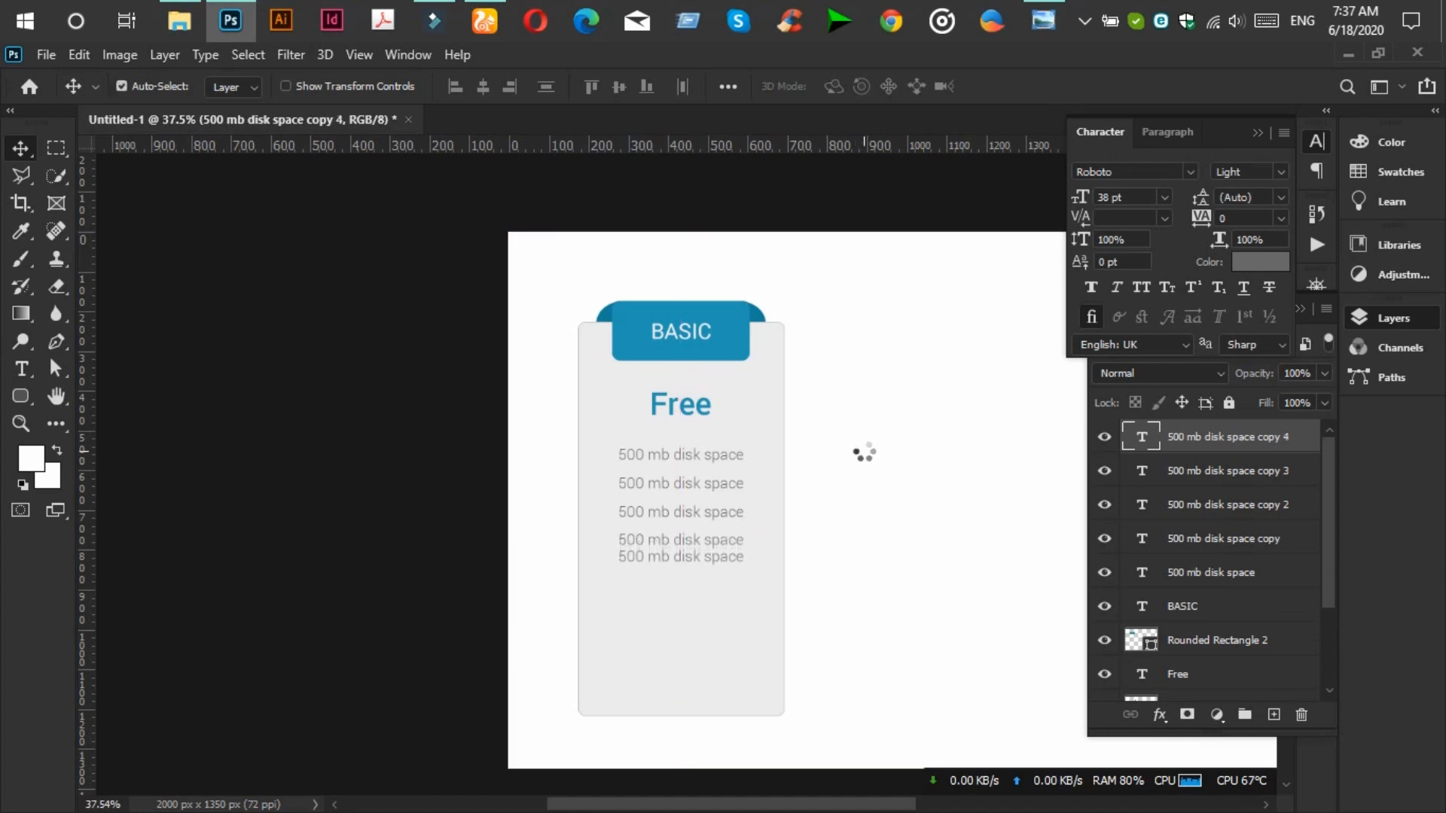
{"action": "key", "text": "shift+Down"}
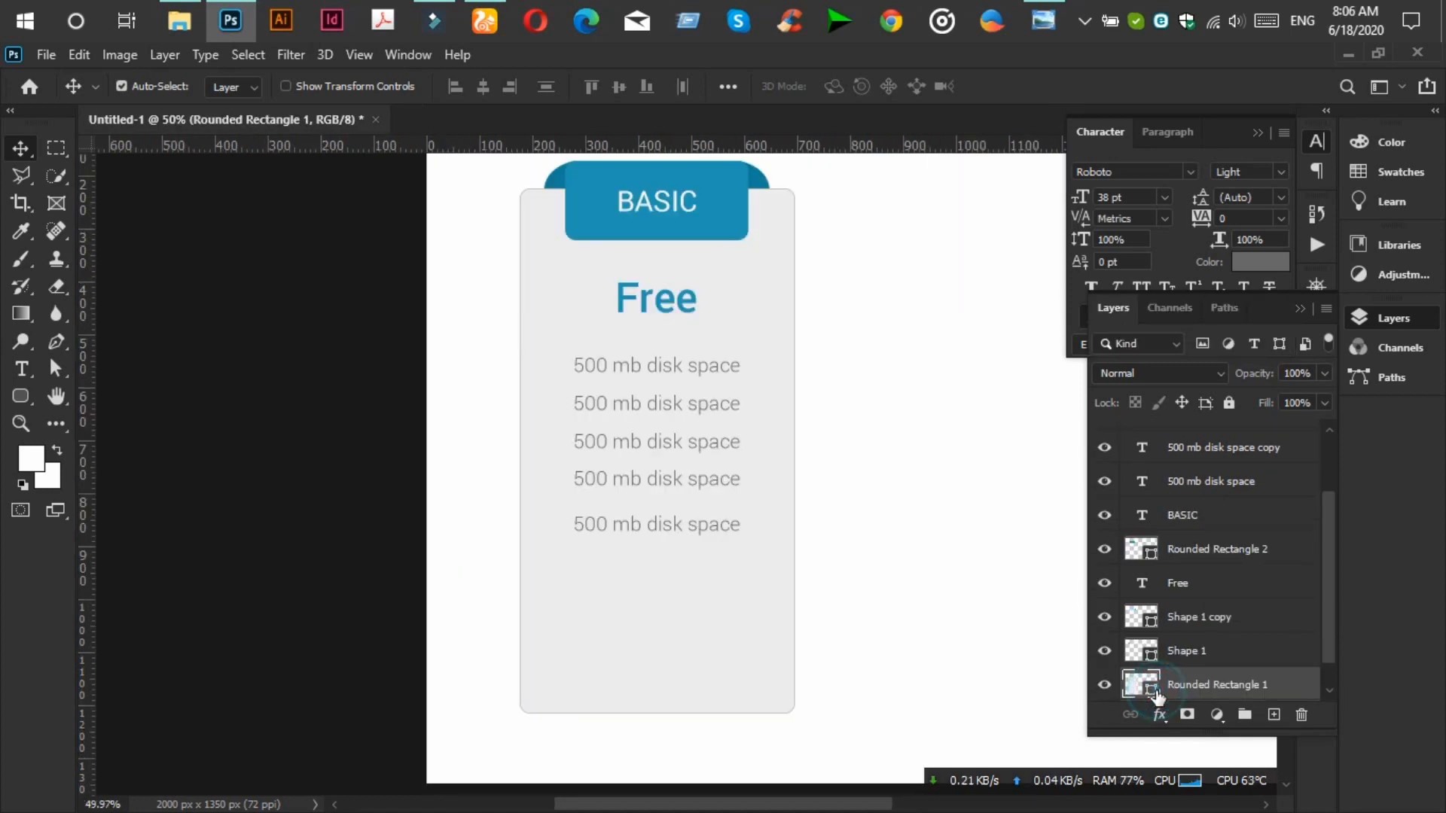
Change the fill of the gray BASIC column rectangle to a lighter, near-white gray.
{"action": "double_click", "coordinate": [1141, 684]}
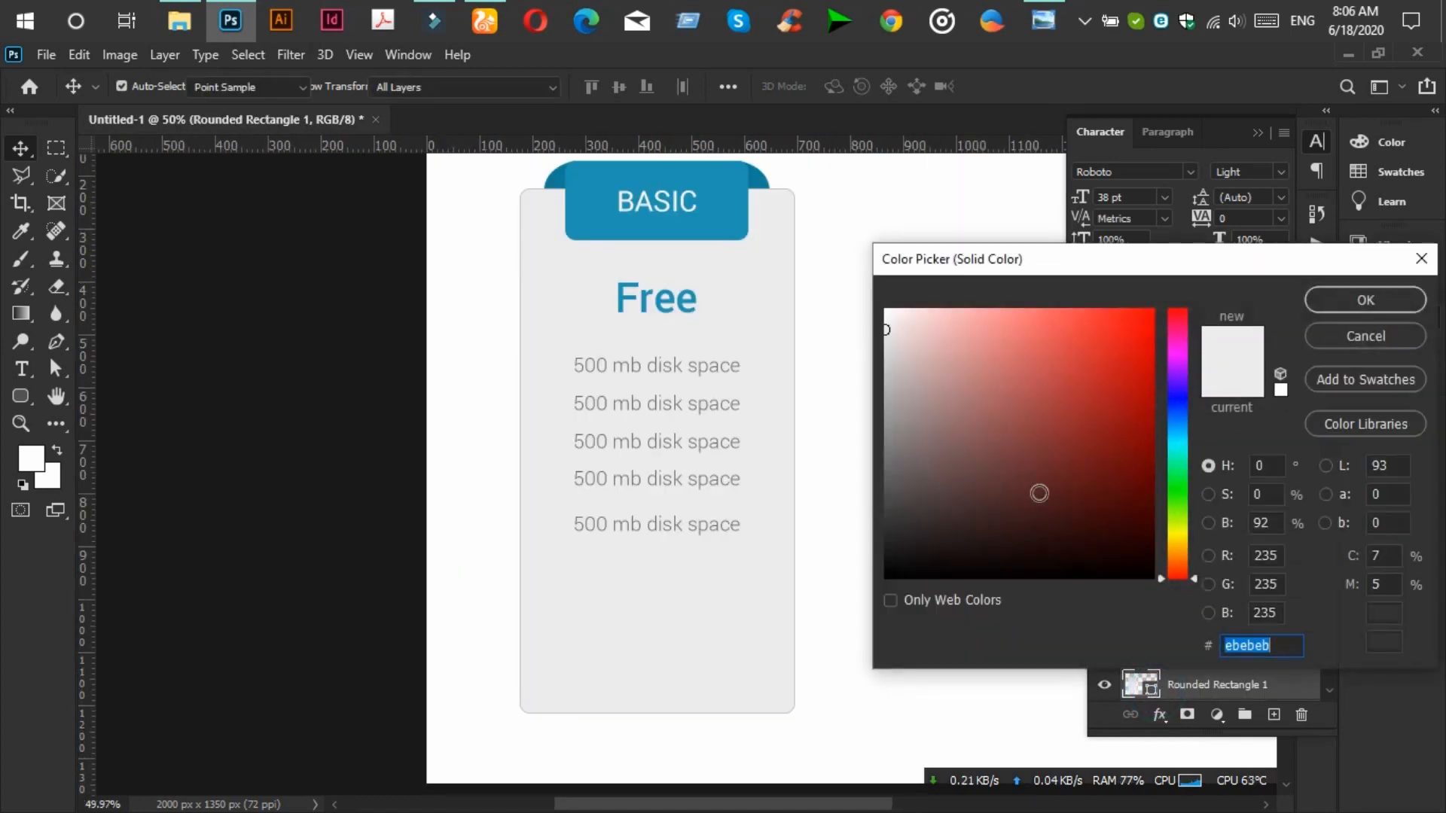
{"action": "left_click", "coordinate": [887, 322]}
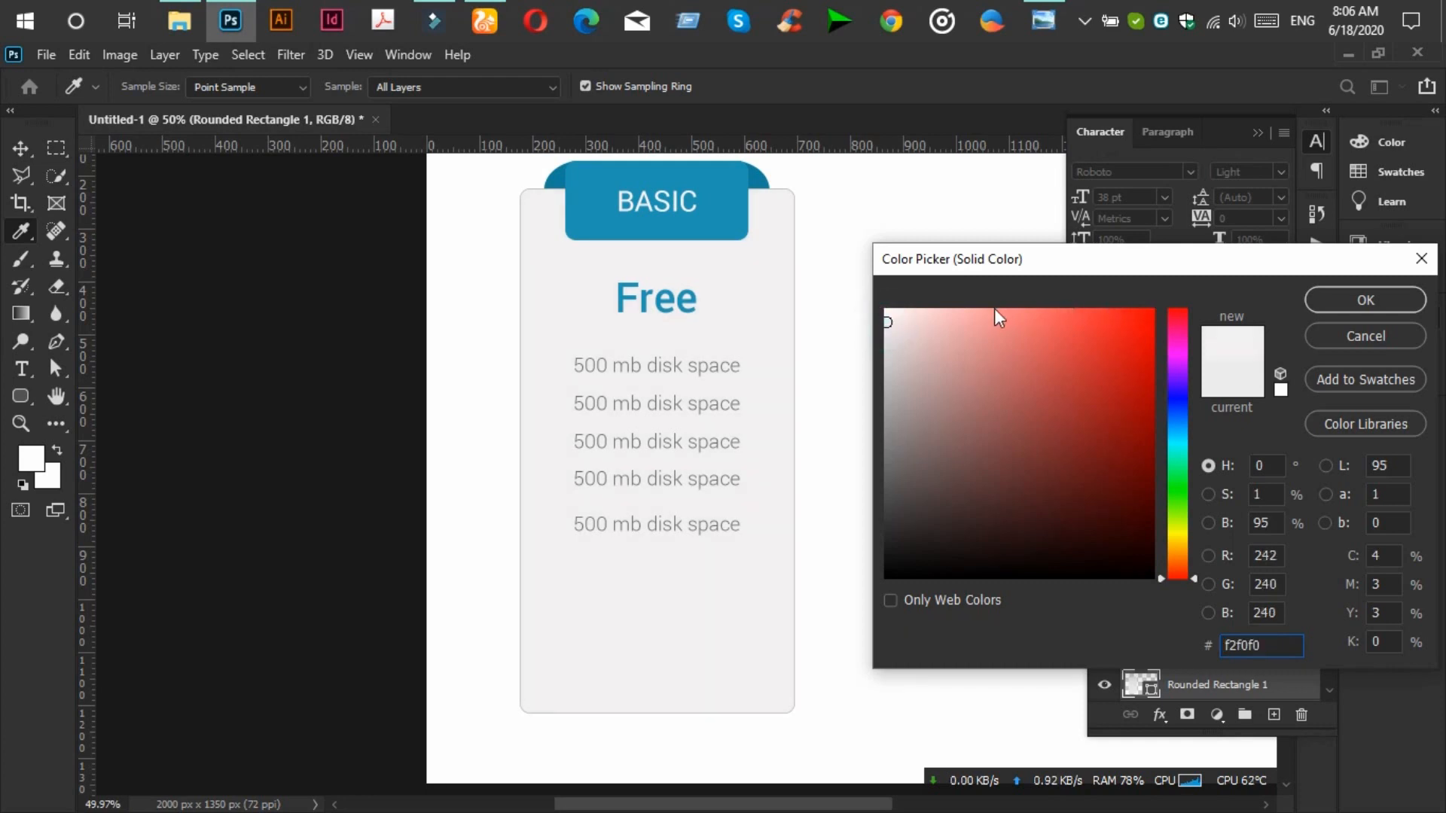
{"action": "left_click_drag", "start_coordinate": [887, 320], "coordinate": [880, 314]}
{"action": "left_click", "coordinate": [887, 319]}
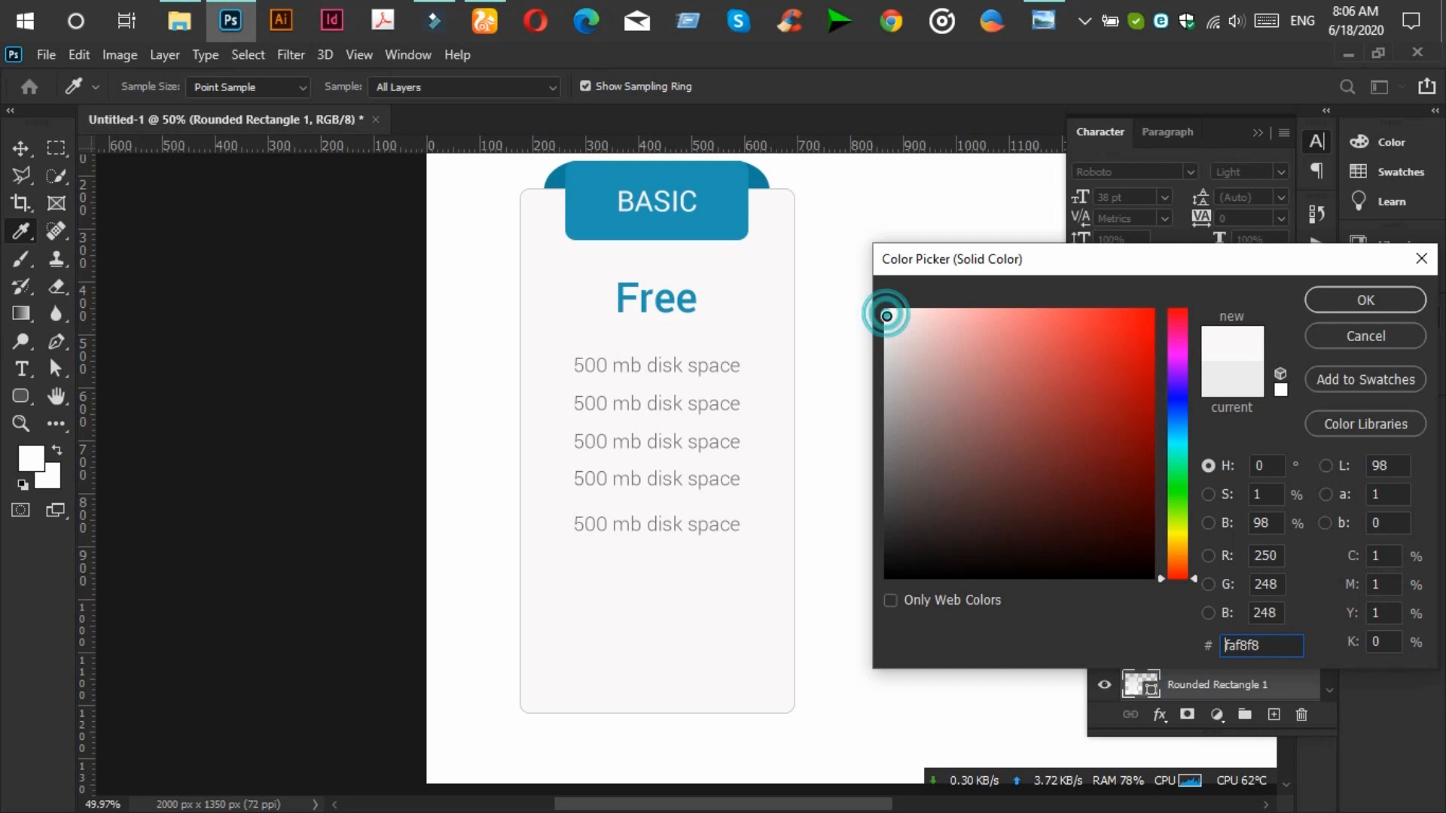
{"action": "left_click", "coordinate": [1334, 299]}
Duplicate the blue BASIC header rectangle down to the column's bottom edge and reduce the copy's height to about 53%.
{"action": "key", "text": "v"}
{"action": "left_click", "coordinate": [710, 221]}
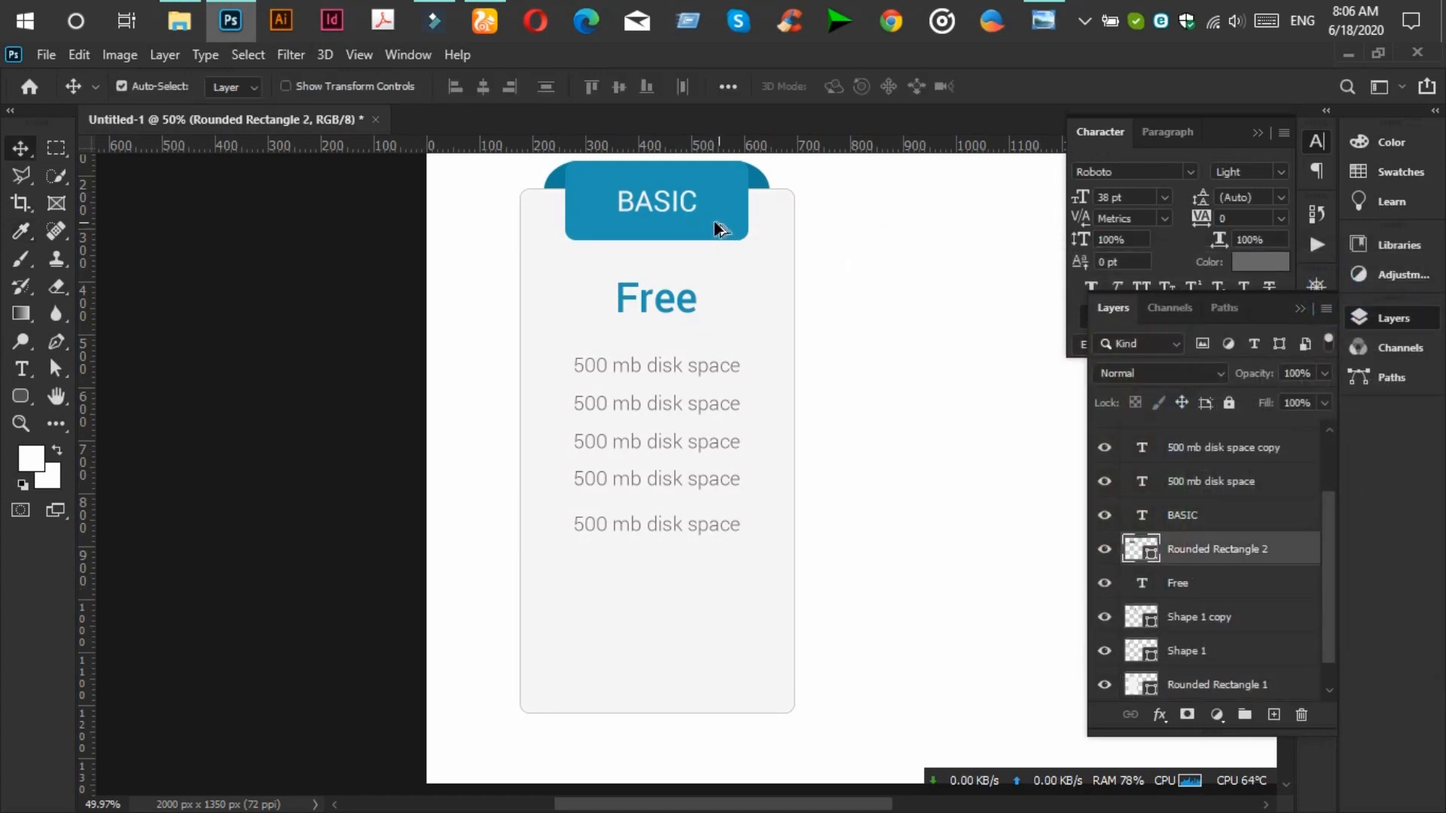
{"action": "left_click_drag", "start_coordinate": [717, 245], "coordinate": [715, 690]}
{"action": "scroll", "coordinate": [715, 689], "scroll_direction": "up", "scroll_amount": 1}
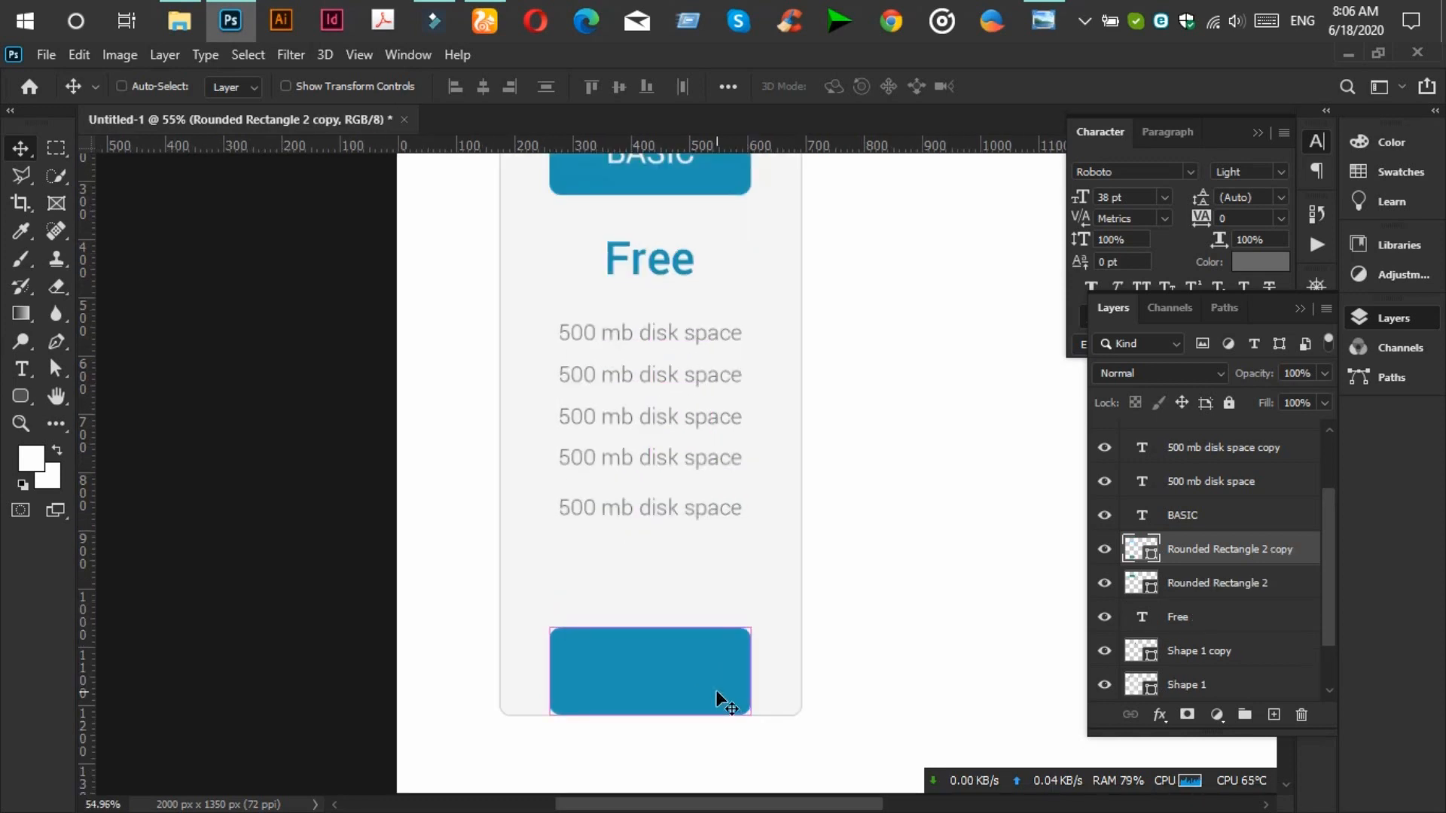
{"action": "key", "text": "ctrl+t"}
{"action": "left_click_drag", "start_coordinate": [650, 627], "coordinate": [645, 672]}
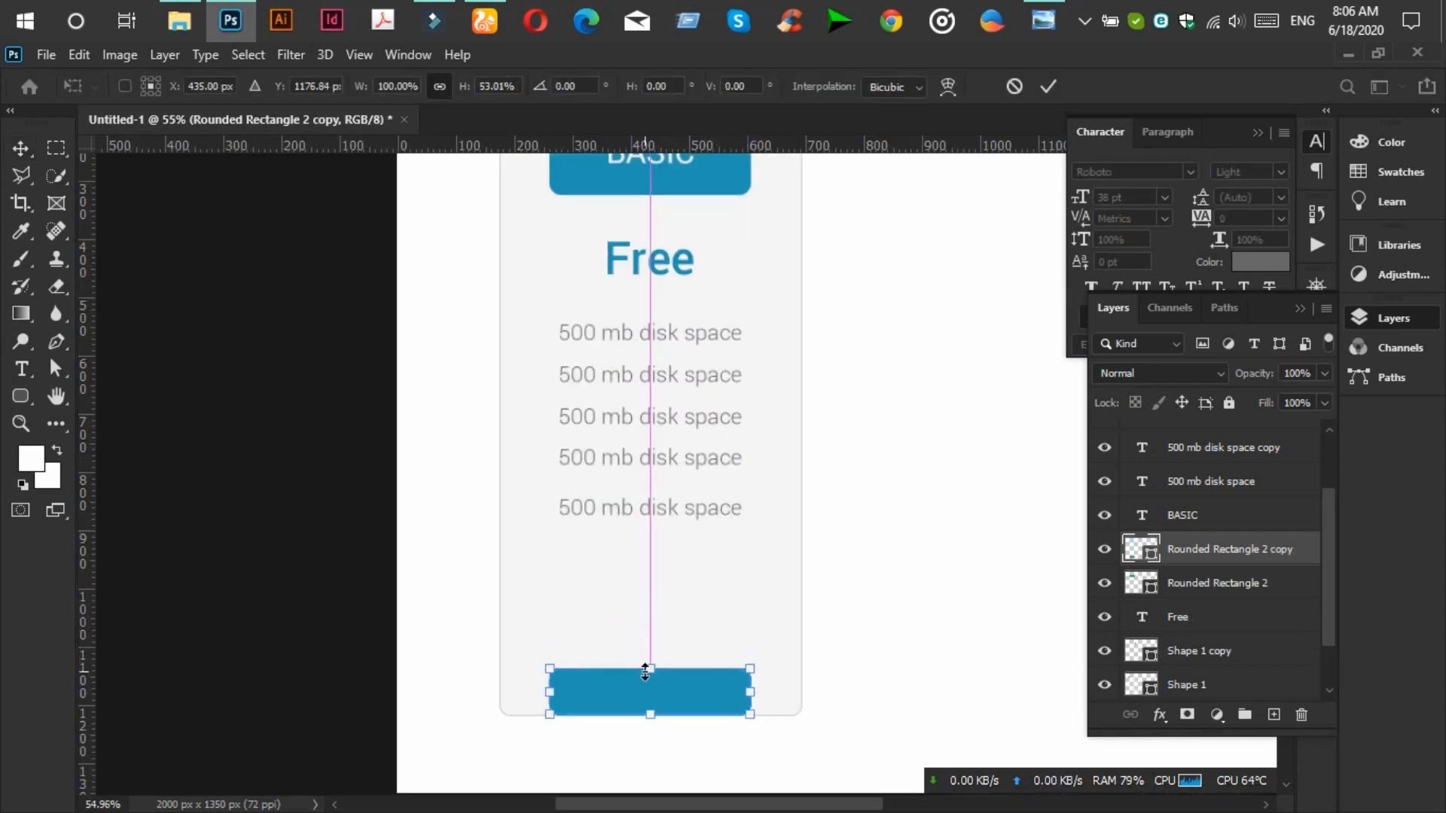
Narrow the bottom blue rectangle to about 85% width like the reference button and lower it slightly over the column's bottom edge.
{"action": "left_click", "coordinate": [1045, 16]}
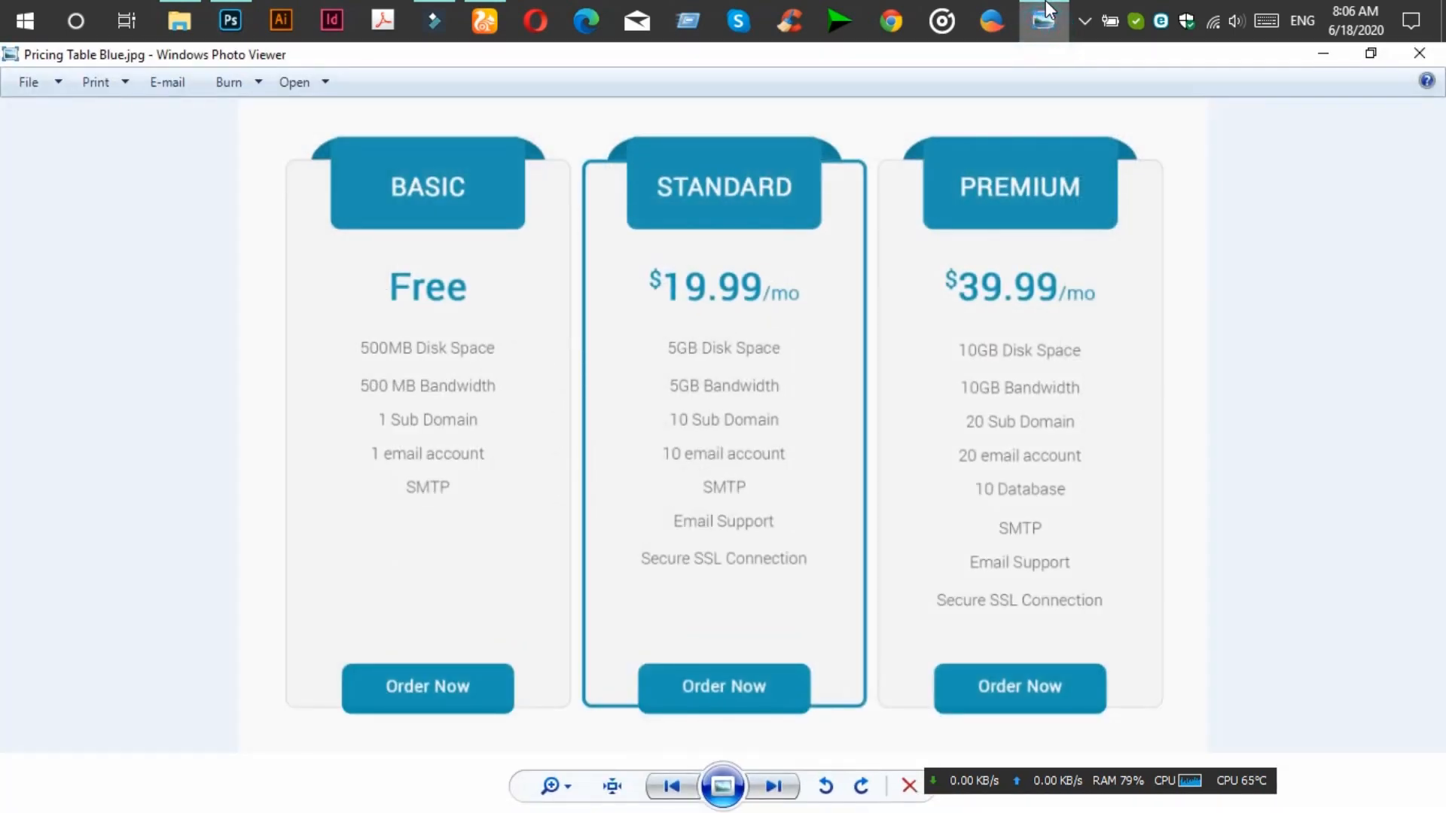
{"action": "left_click", "coordinate": [1047, 9]}
{"action": "left_click", "coordinate": [1047, 9]}
{"action": "left_click", "coordinate": [1045, 17]}
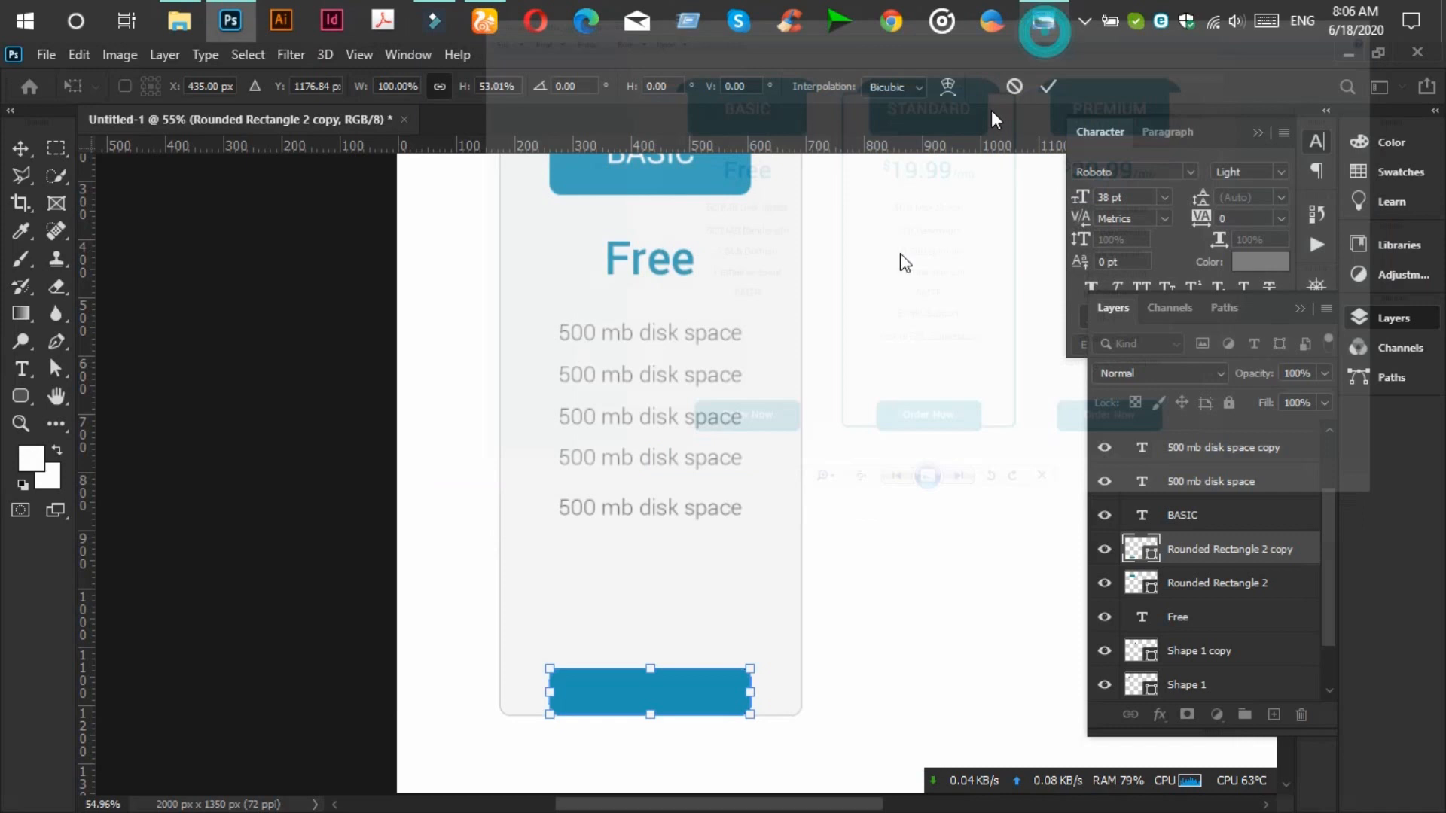
{"action": "scroll", "coordinate": [554, 701], "scroll_direction": "up", "scroll_amount": 3}
{"action": "left_click_drag", "start_coordinate": [549, 675], "coordinate": [592, 674]}
{"action": "left_click_drag", "start_coordinate": [736, 678], "coordinate": [715, 680]}
{"action": "left_click", "coordinate": [1047, 89]}
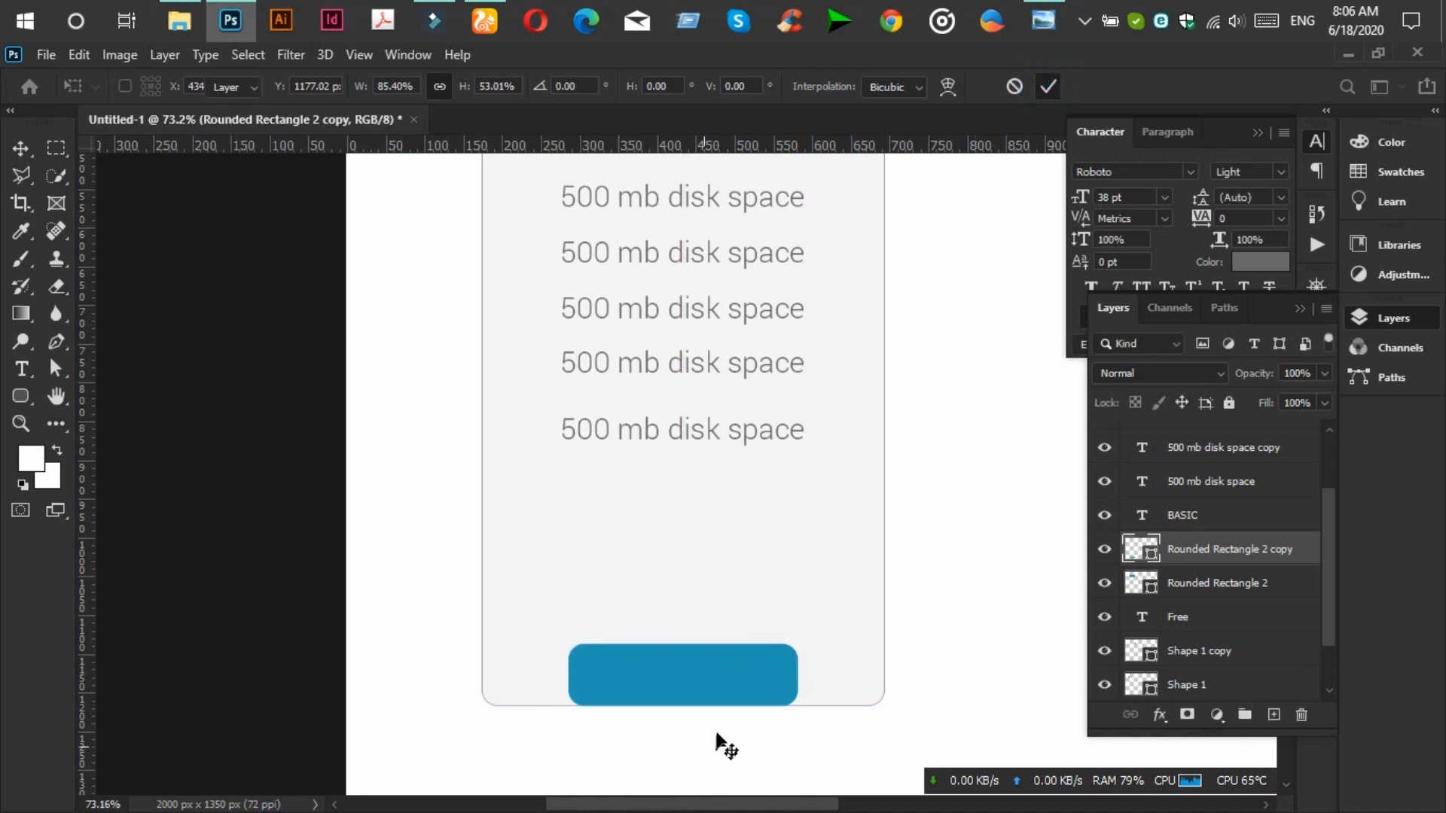
{"action": "scroll", "coordinate": [741, 662], "scroll_direction": "up", "scroll_amount": 2}
{"action": "left_click_drag", "start_coordinate": [743, 669], "coordinate": [742, 674]}
Duplicate the blue button shape beneath itself and set the copy's fill to the darker blue 198aa6.
{"action": "left_click_drag", "start_coordinate": [1210, 555], "coordinate": [1181, 603]}
{"action": "double_click", "coordinate": [1148, 587]}
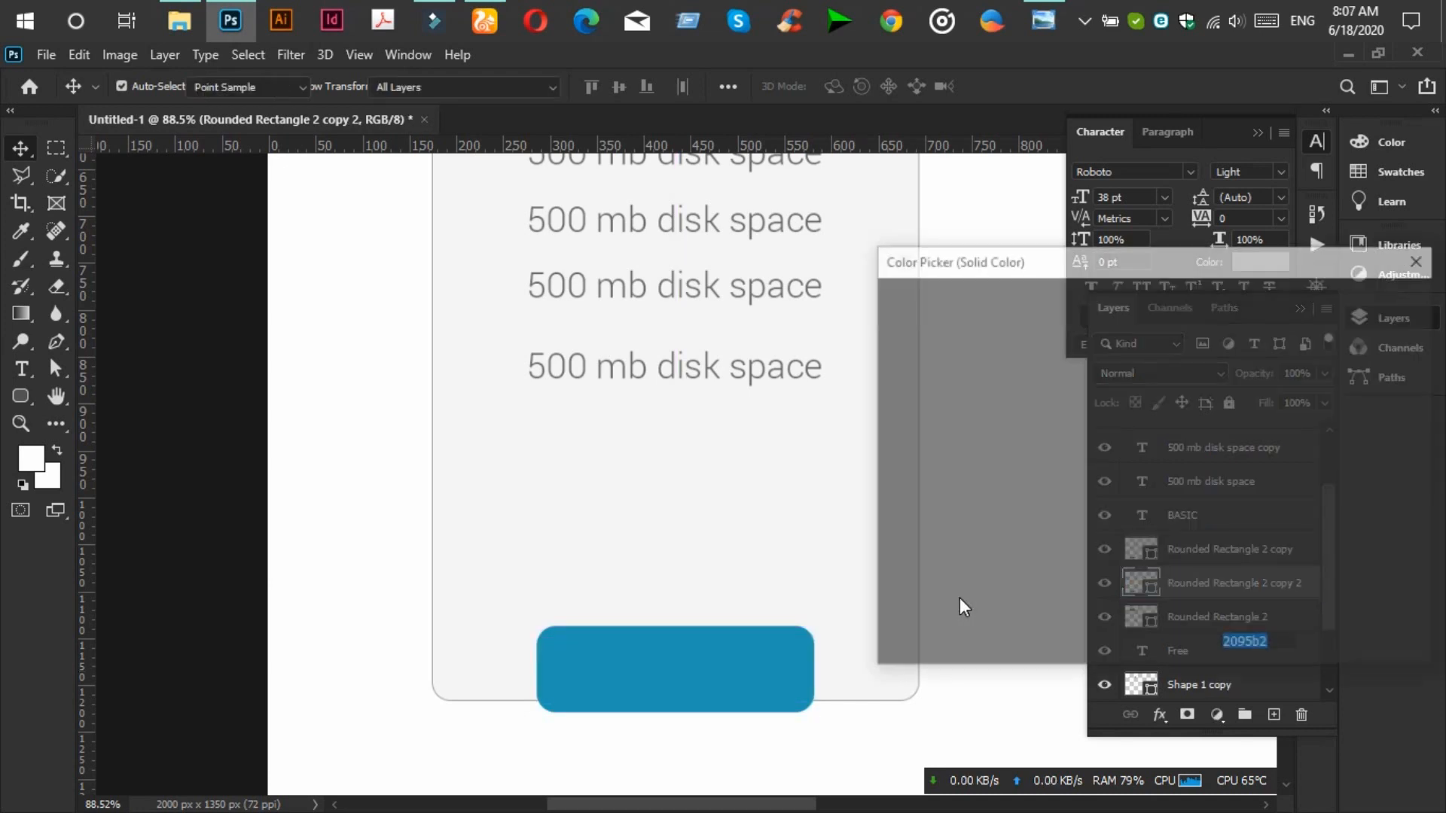
{"action": "left_click", "coordinate": [1114, 402]}
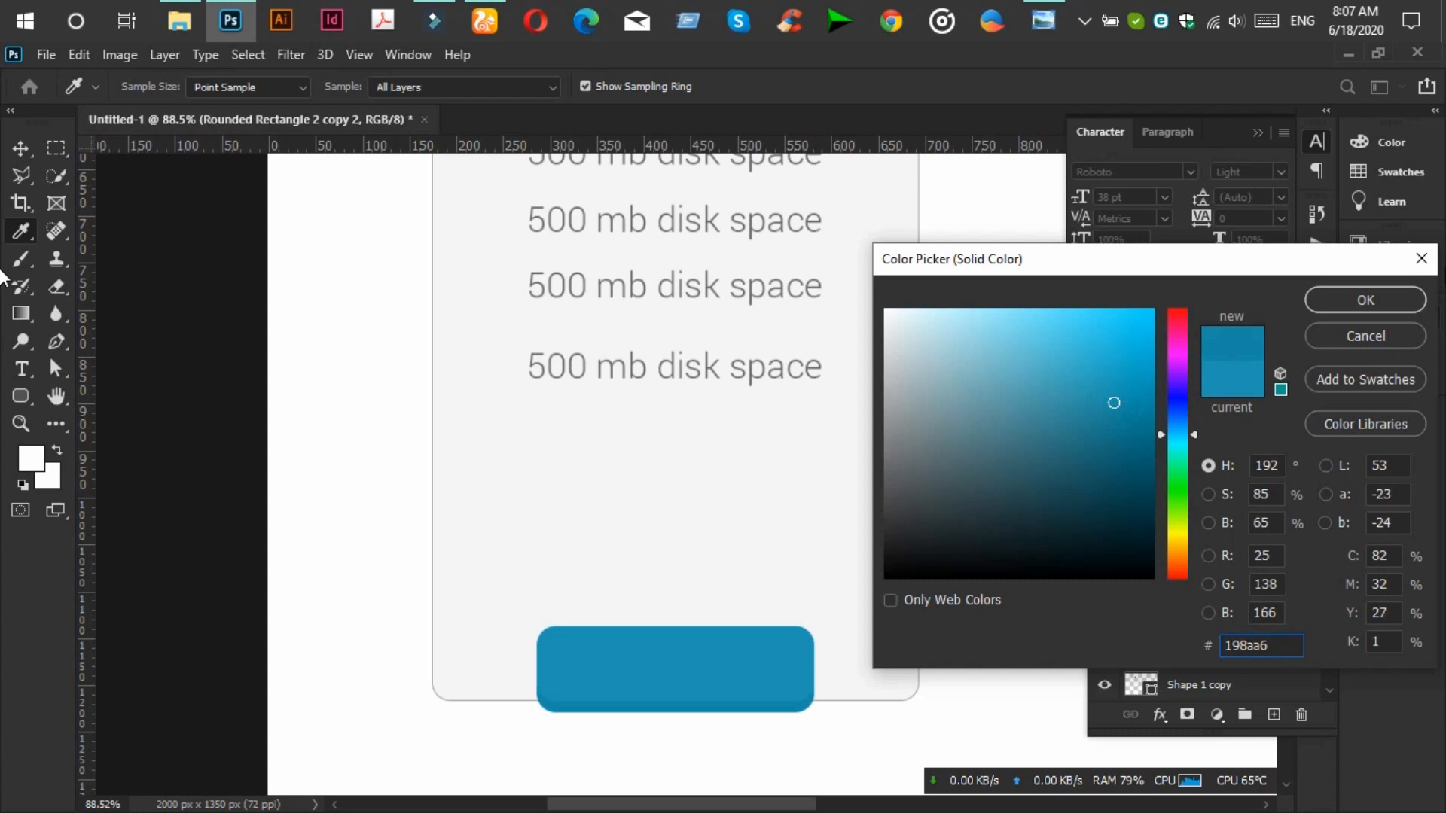
{"action": "left_click", "coordinate": [1336, 301]}
Nudge the darker button copy vertically so only a thin strip shows below the blue button.
{"action": "scroll", "coordinate": [636, 804], "scroll_direction": "left", "scroll_amount": 3}
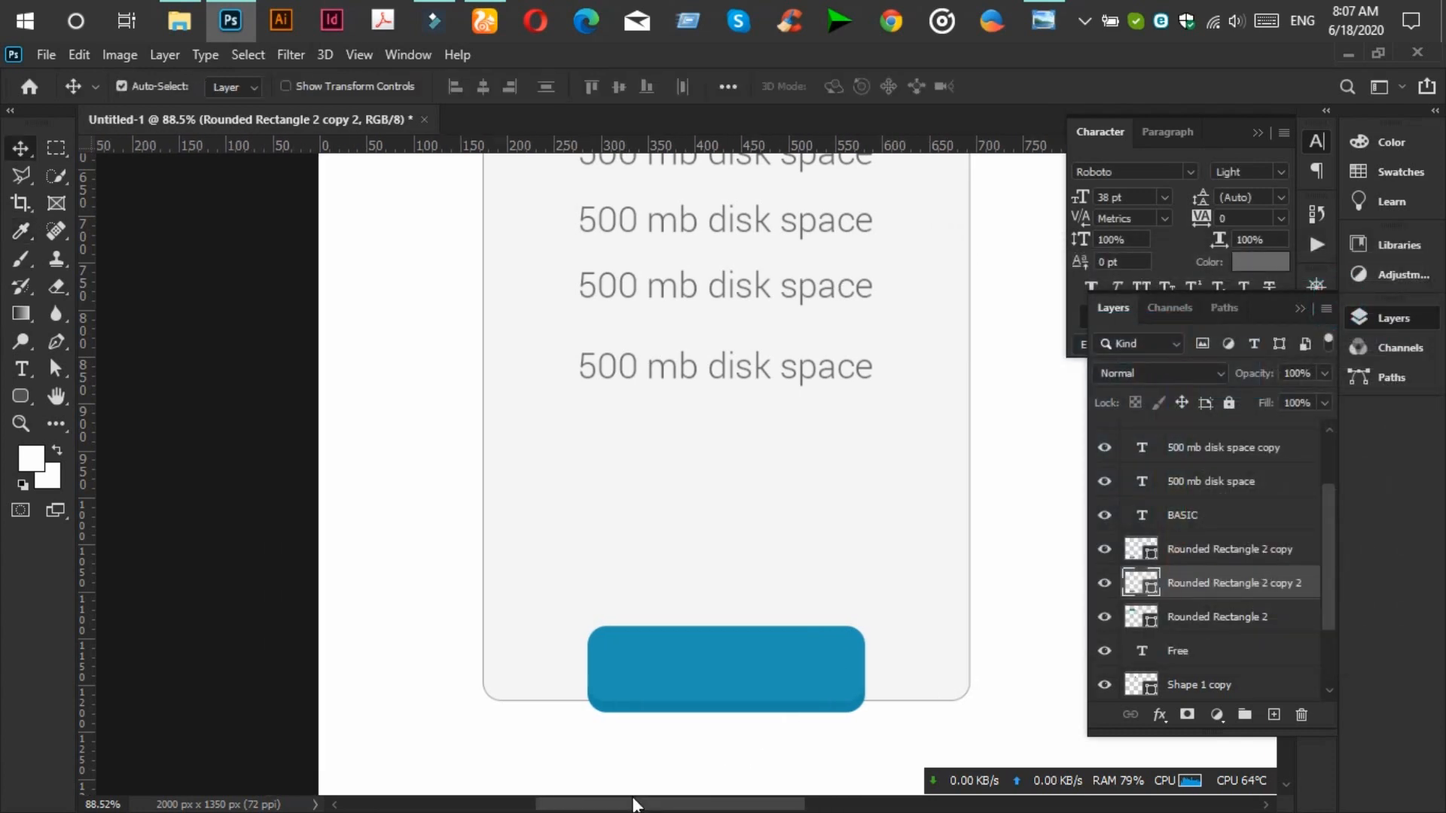
{"action": "scroll", "coordinate": [1037, 734], "scroll_direction": "up", "scroll_amount": 2}
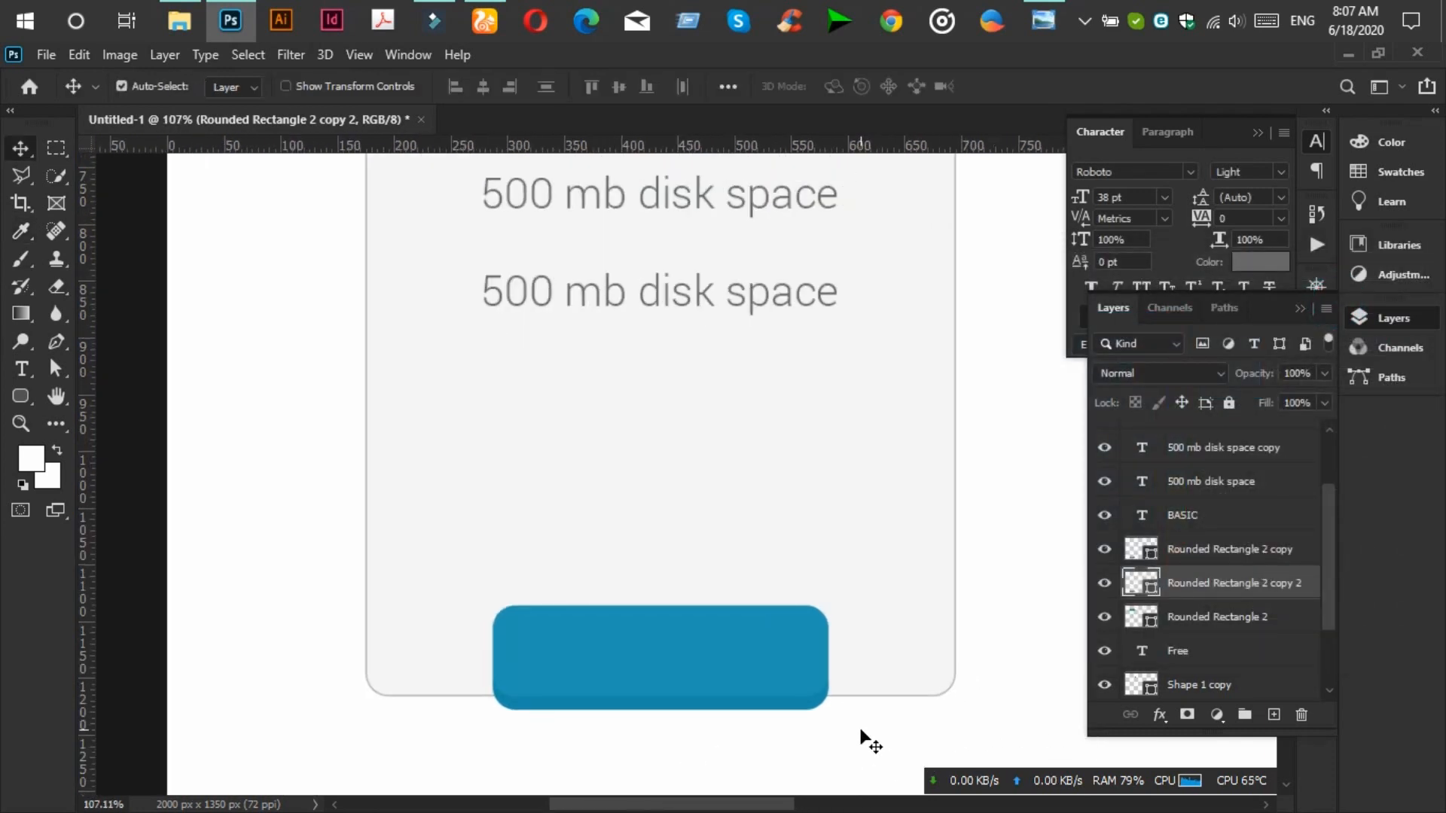
{"action": "key", "text": "Up"}
{"action": "key", "text": "Up"}
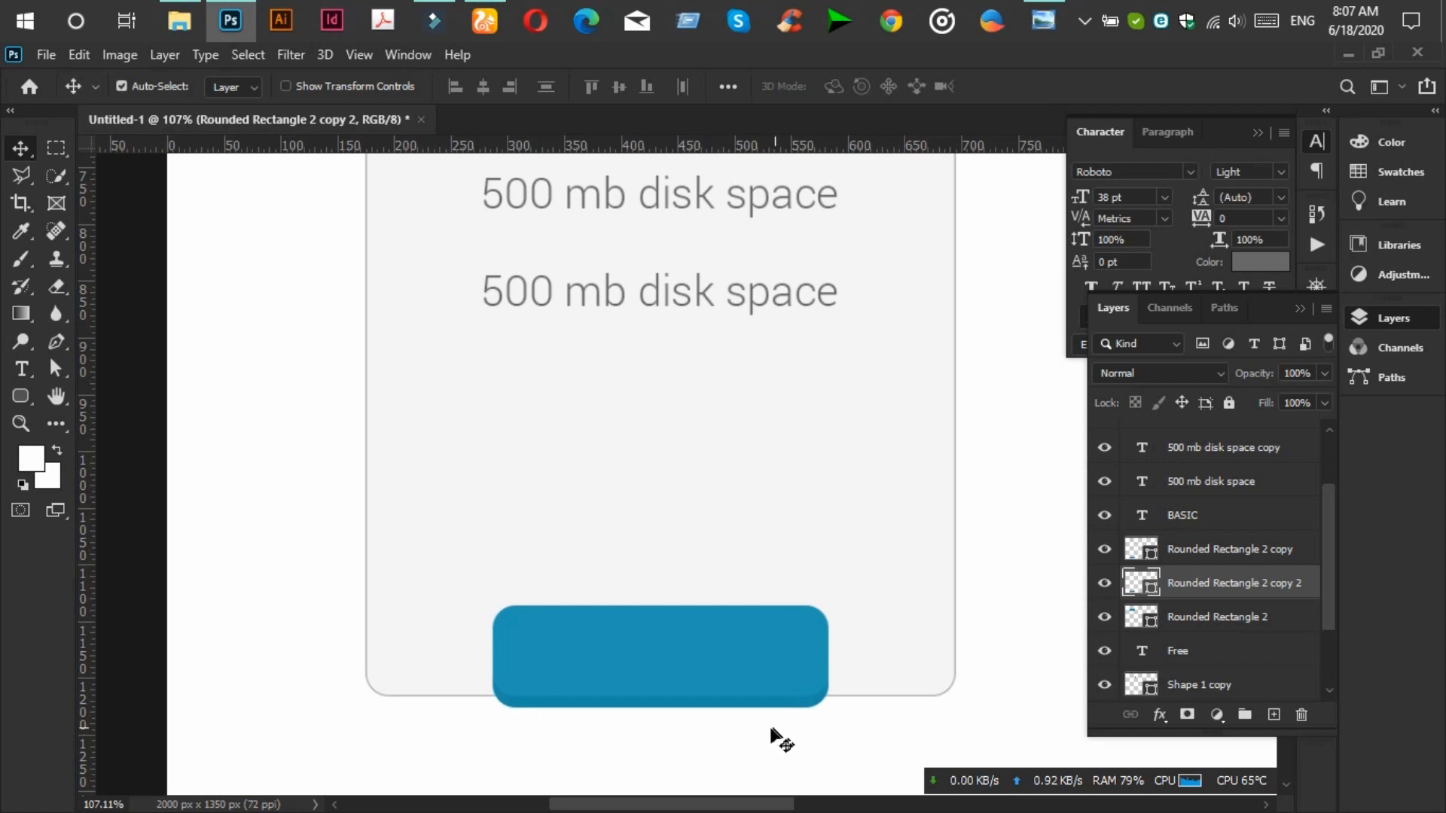
{"action": "scroll", "coordinate": [747, 730], "scroll_direction": "up", "scroll_amount": 1}
{"action": "key", "text": "Down"}
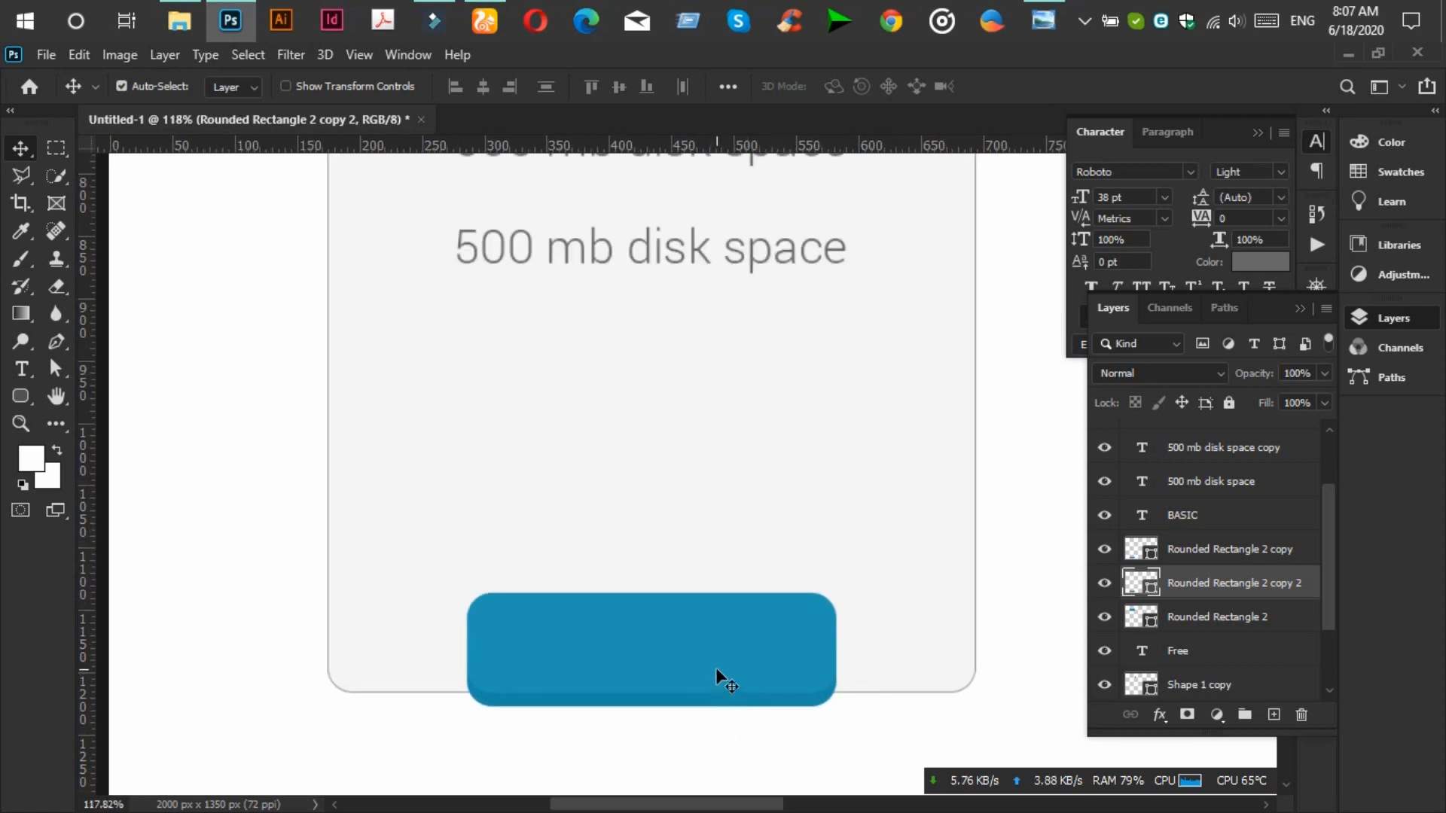
Add the text Order Now just above the blue button, matching the wording in the reference image.
{"action": "left_click", "coordinate": [23, 374]}
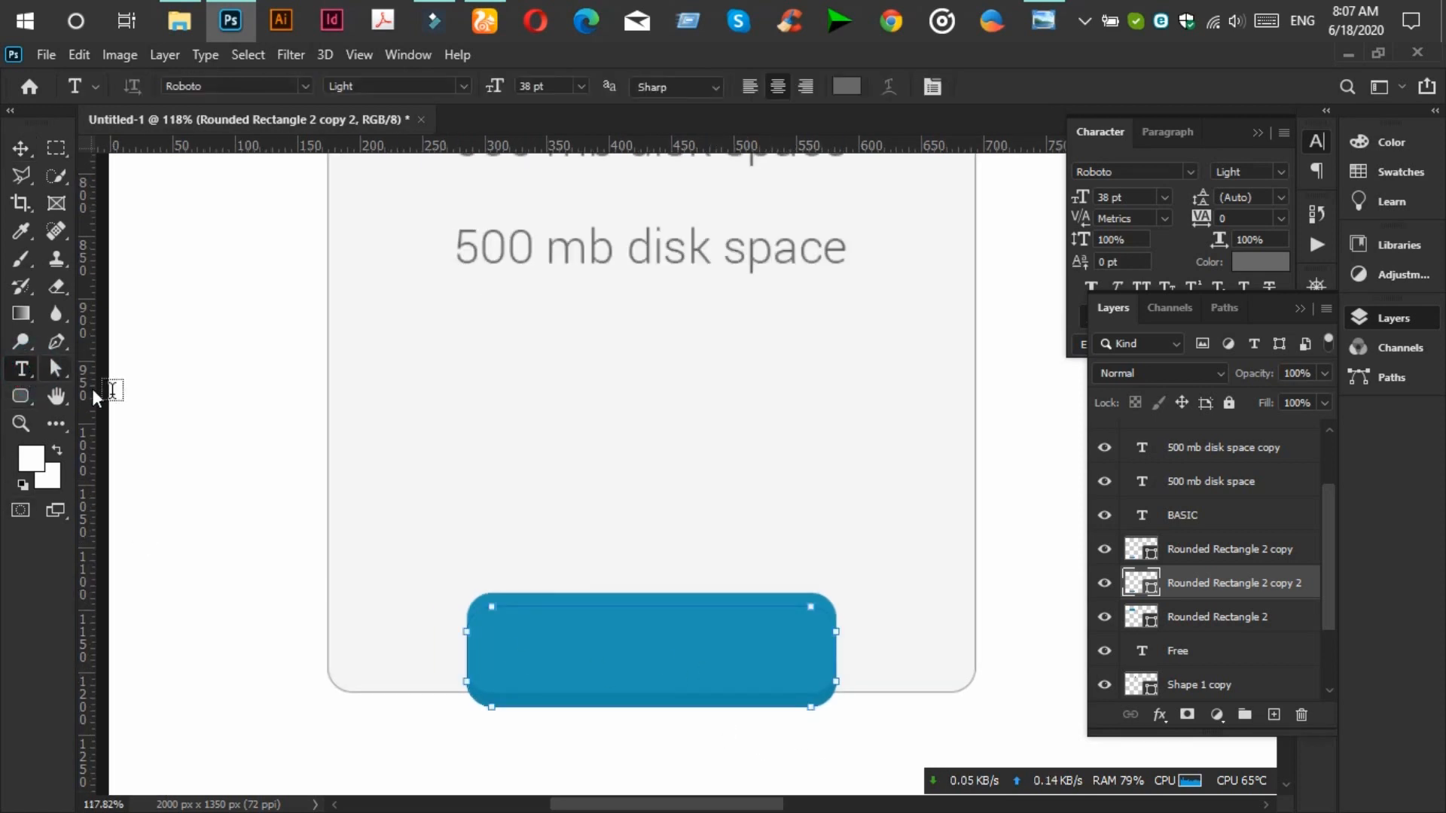
{"action": "left_click", "coordinate": [583, 560]}
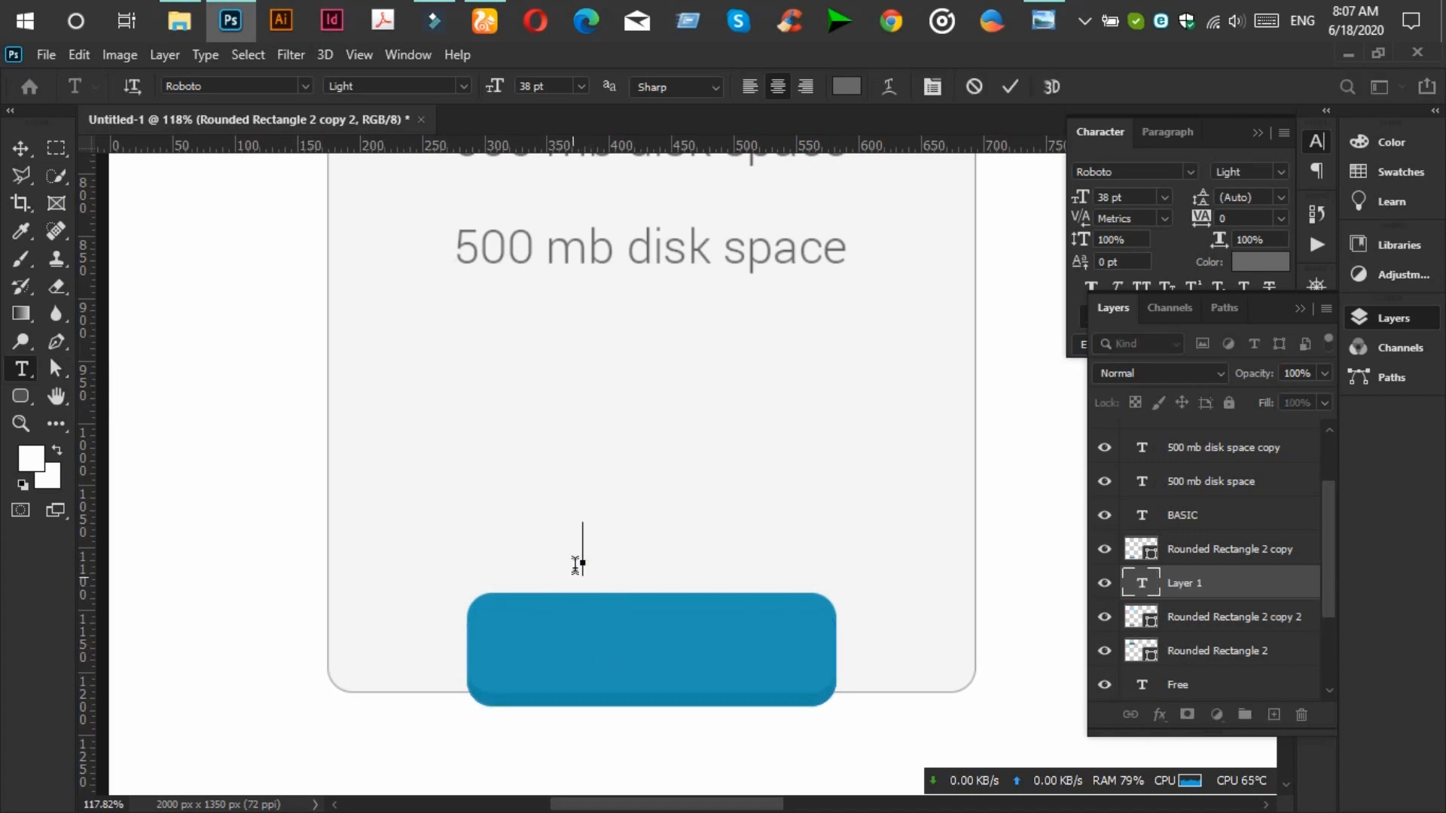
{"action": "type", "text": "order"}
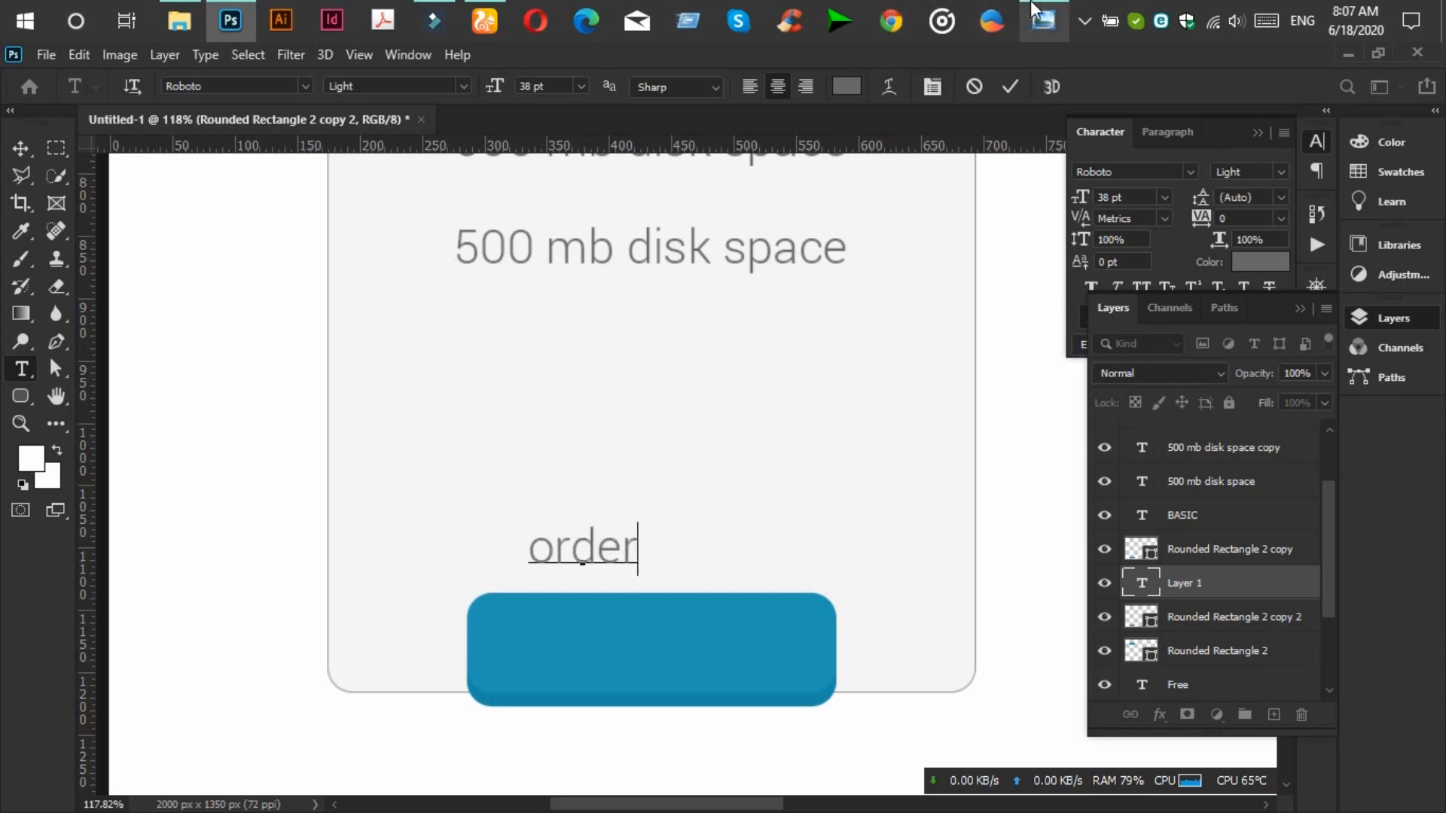
{"action": "left_click", "coordinate": [1033, 12]}
{"action": "left_click", "coordinate": [1034, 12]}
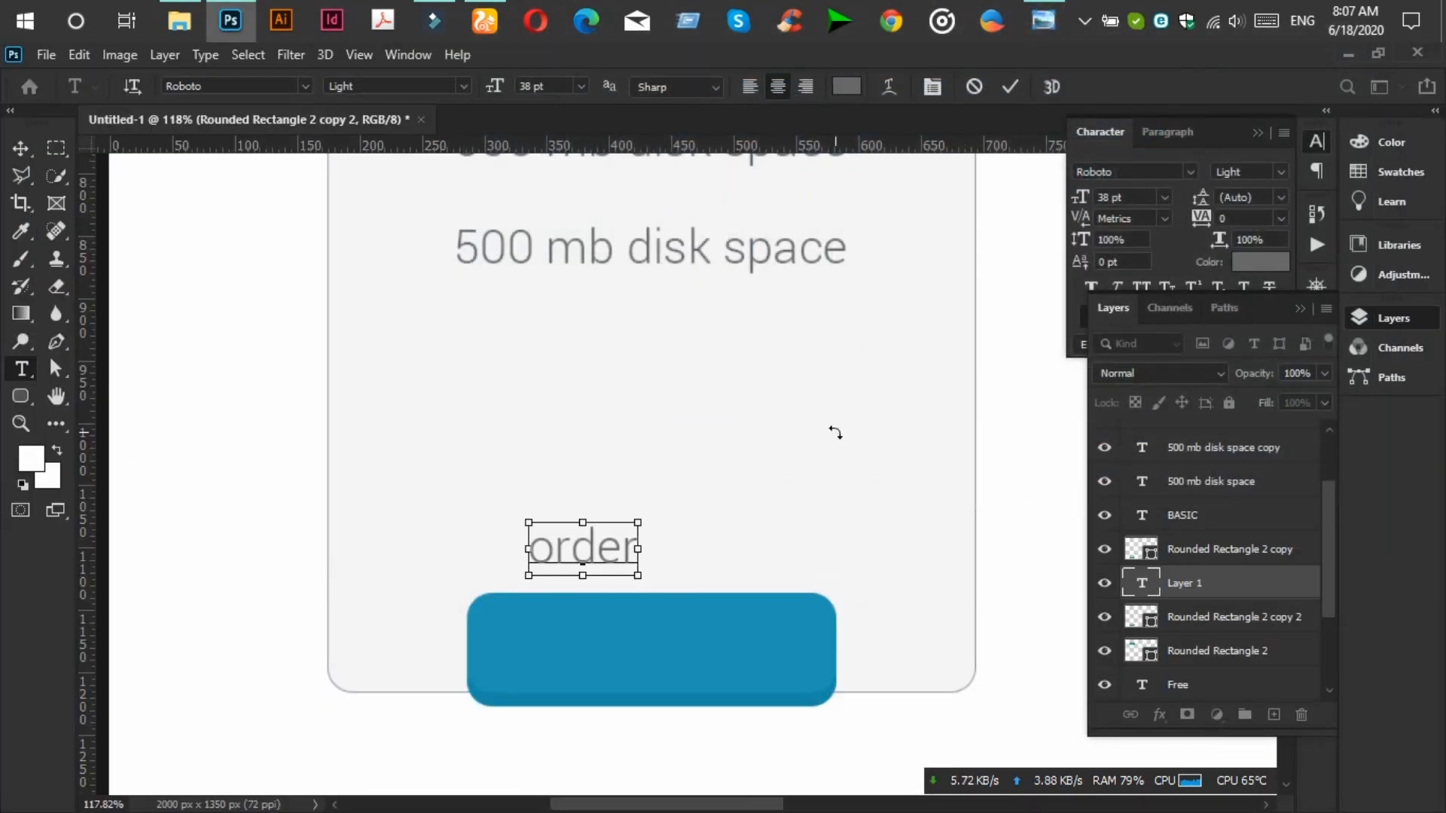
{"action": "key", "text": "ctrl+a"}
{"action": "type", "text": "Order "}
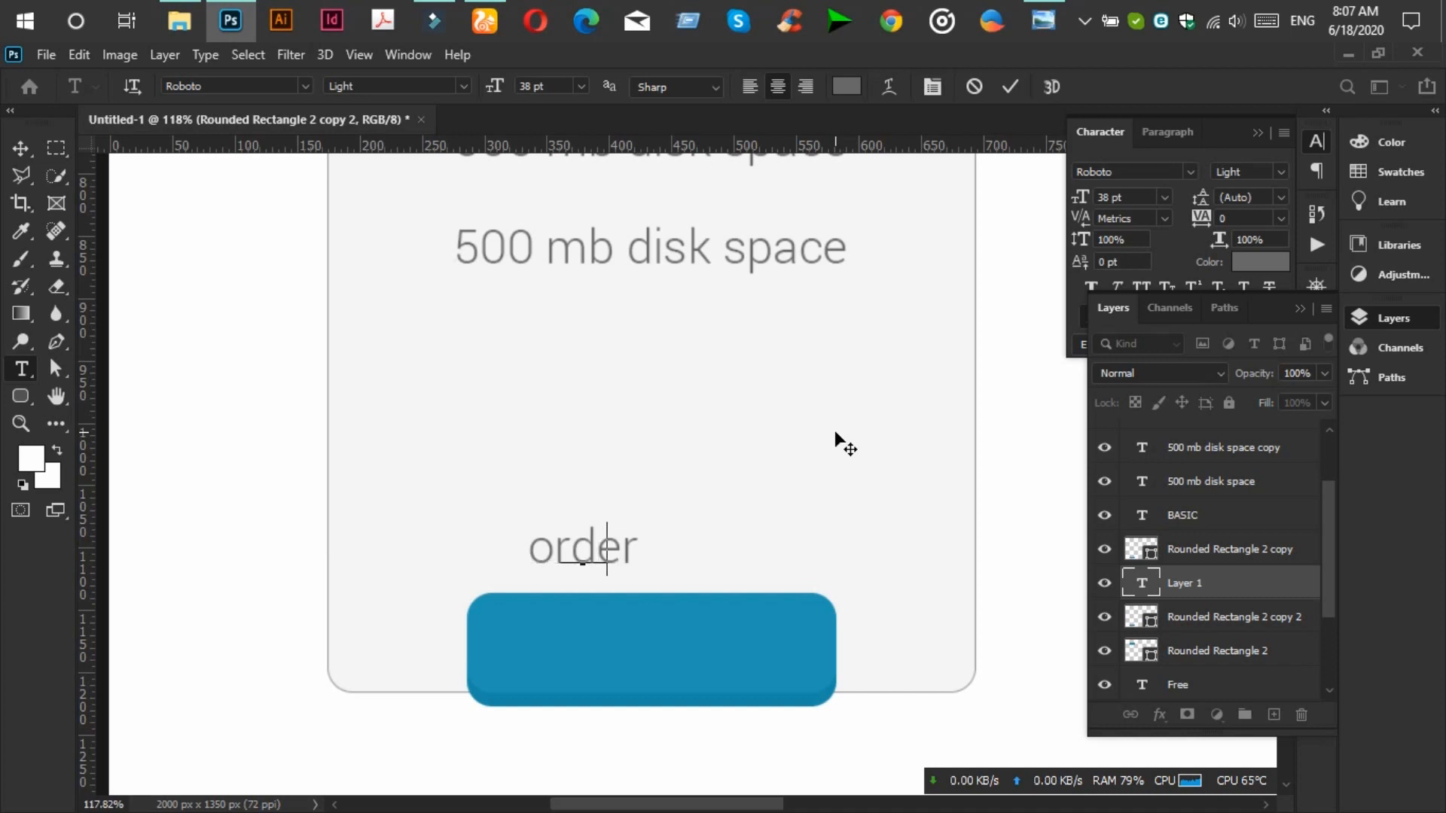
{"action": "type", "text": "Now"}
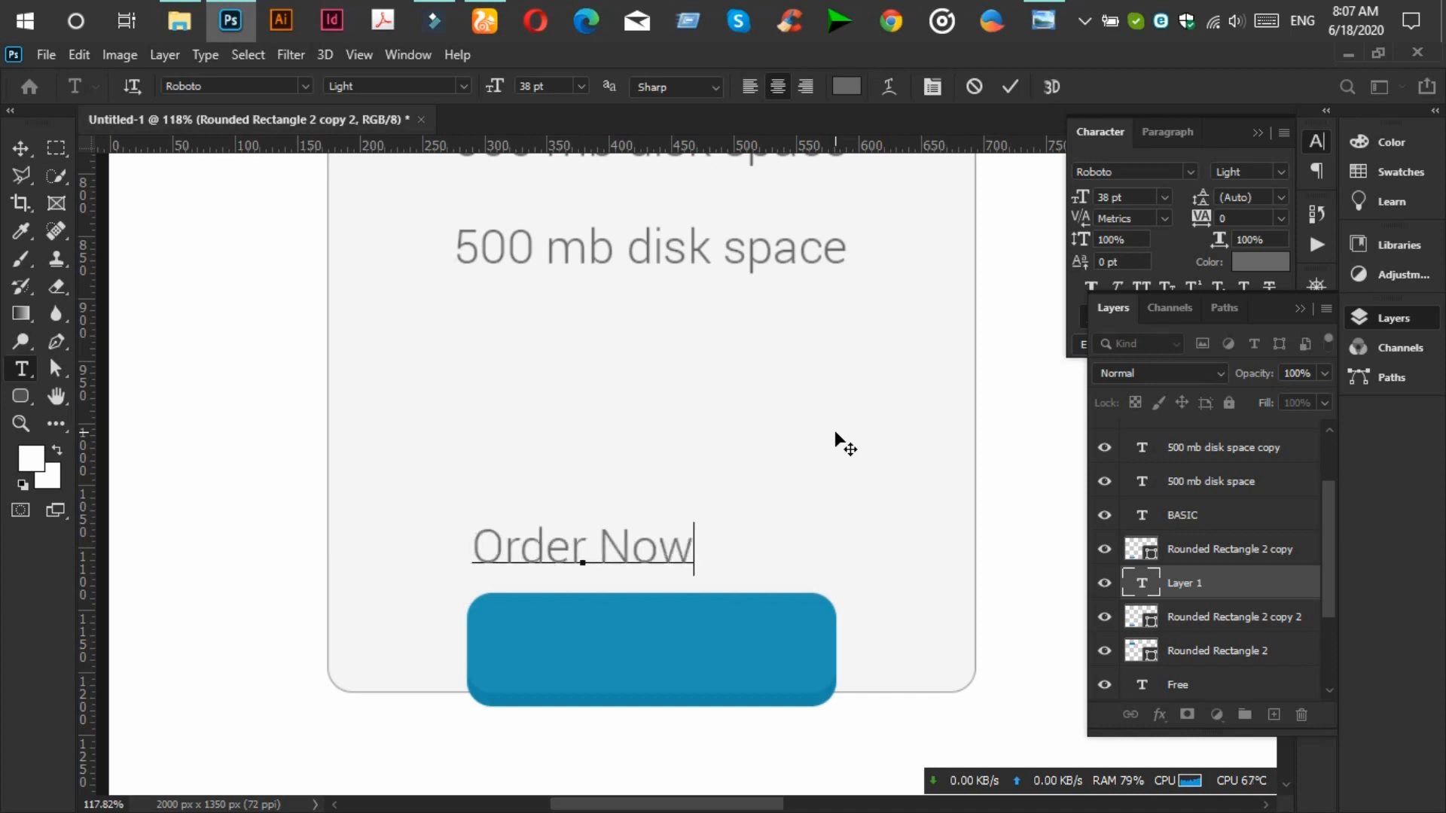
Set the Order Now text to the Regular font style and the color white ffffff.
{"action": "key", "text": "ctrl+a"}
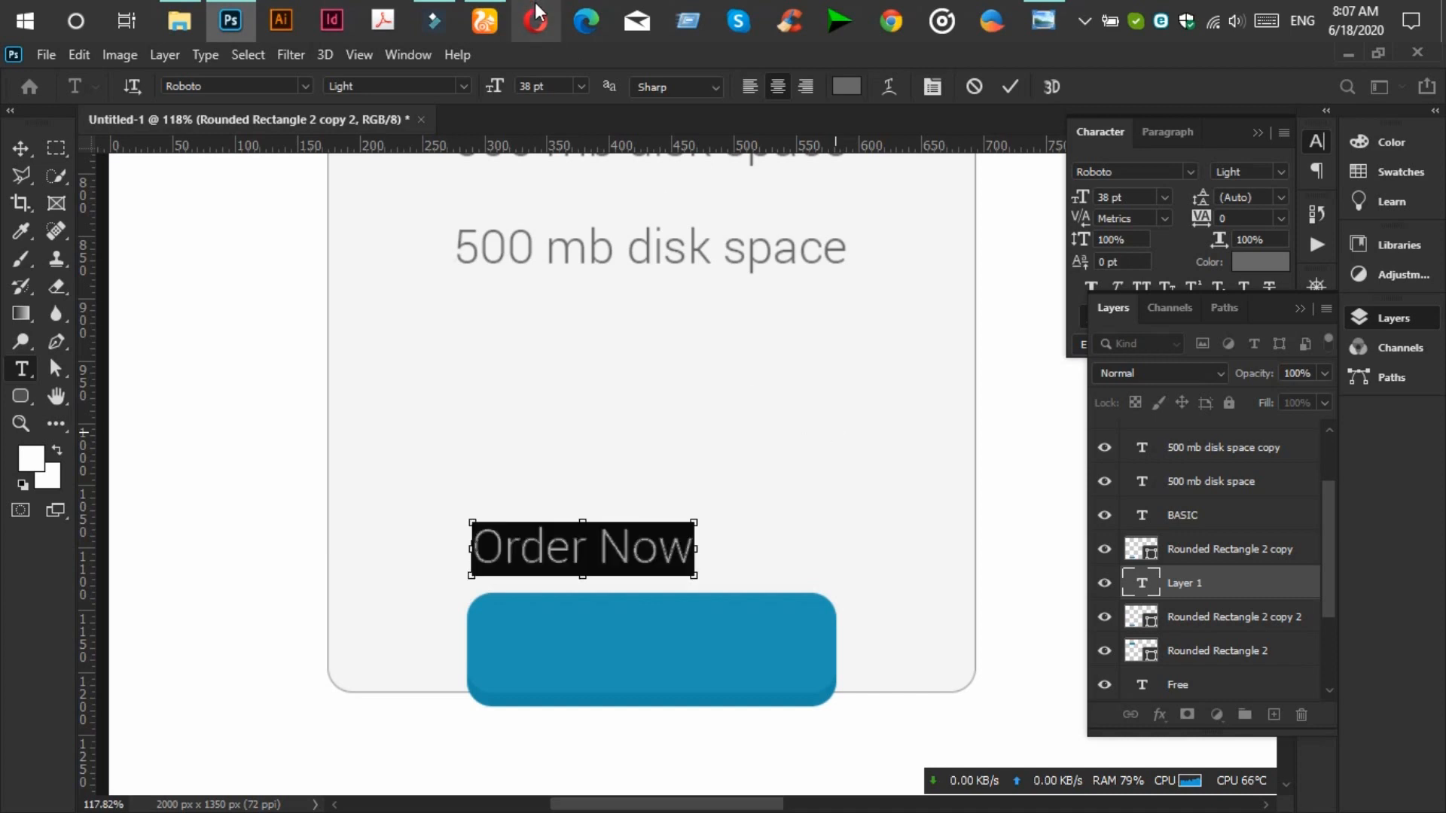
{"action": "left_click", "coordinate": [462, 85]}
{"action": "left_click", "coordinate": [419, 226]}
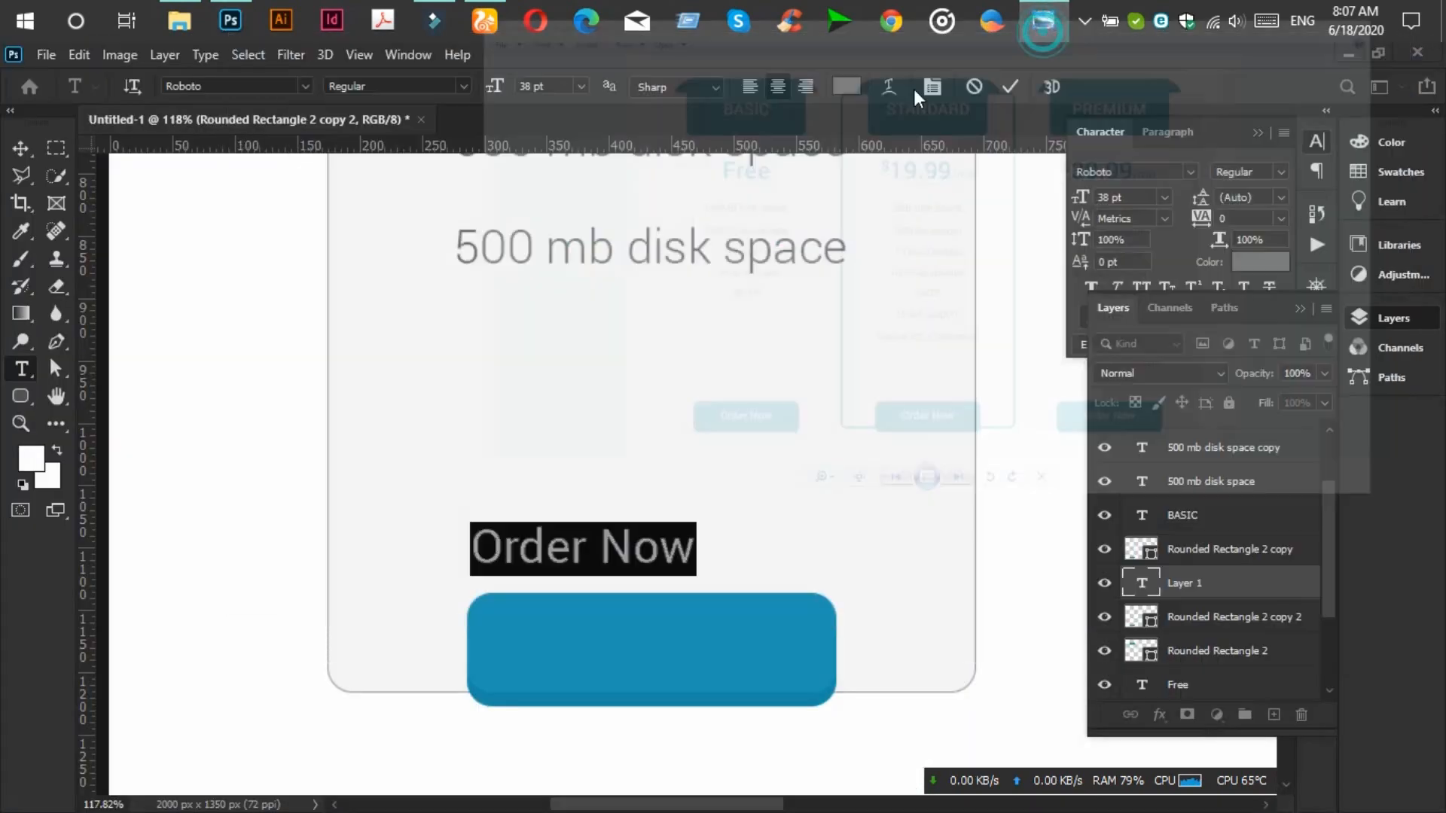
{"action": "left_click", "coordinate": [841, 91]}
{"action": "left_click", "coordinate": [254, 386]}
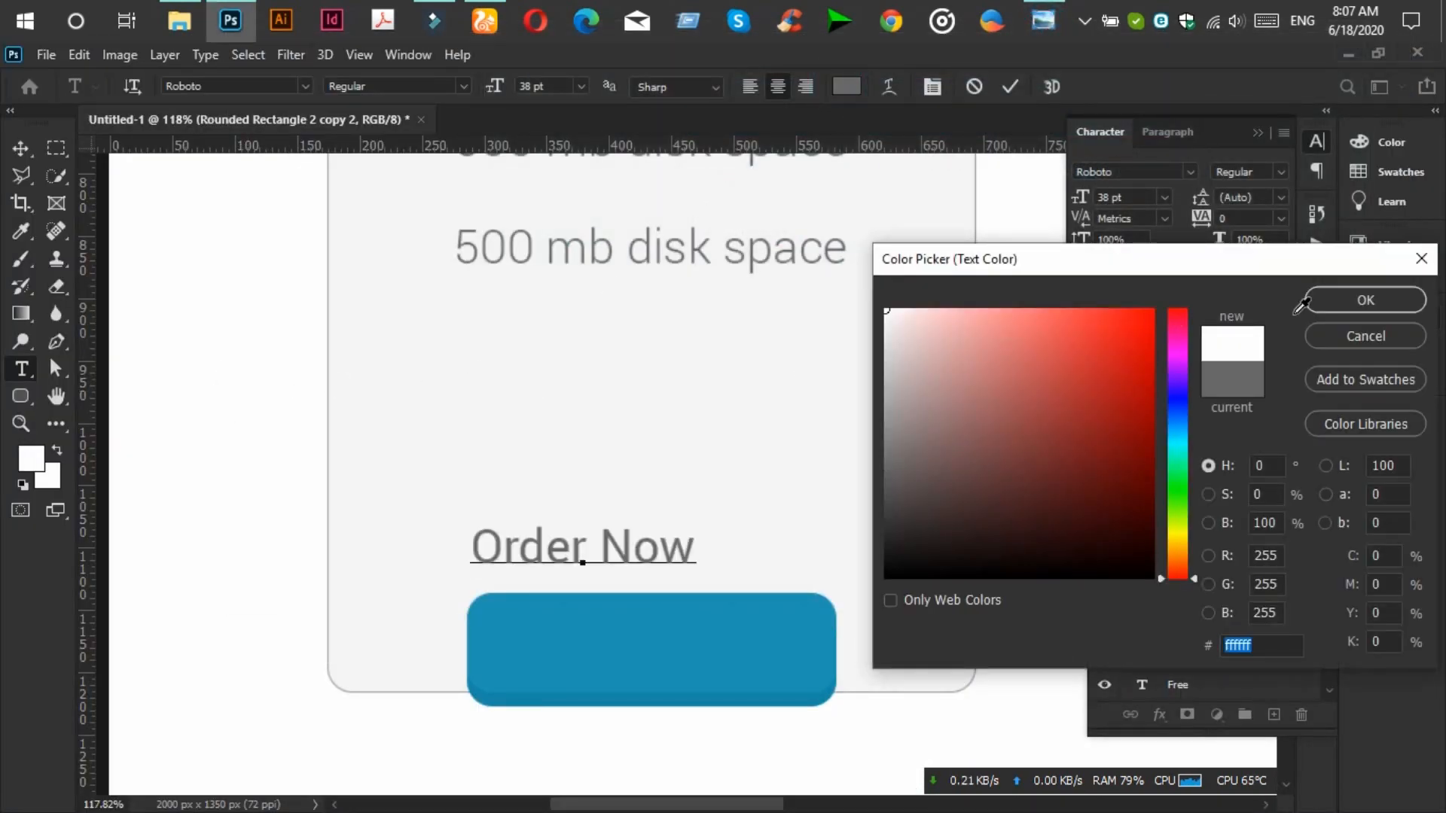
{"action": "left_click", "coordinate": [1340, 309]}
Move the Order Now text onto the blue button and bring its layer in front of the button shape.
{"action": "left_click", "coordinate": [598, 540]}
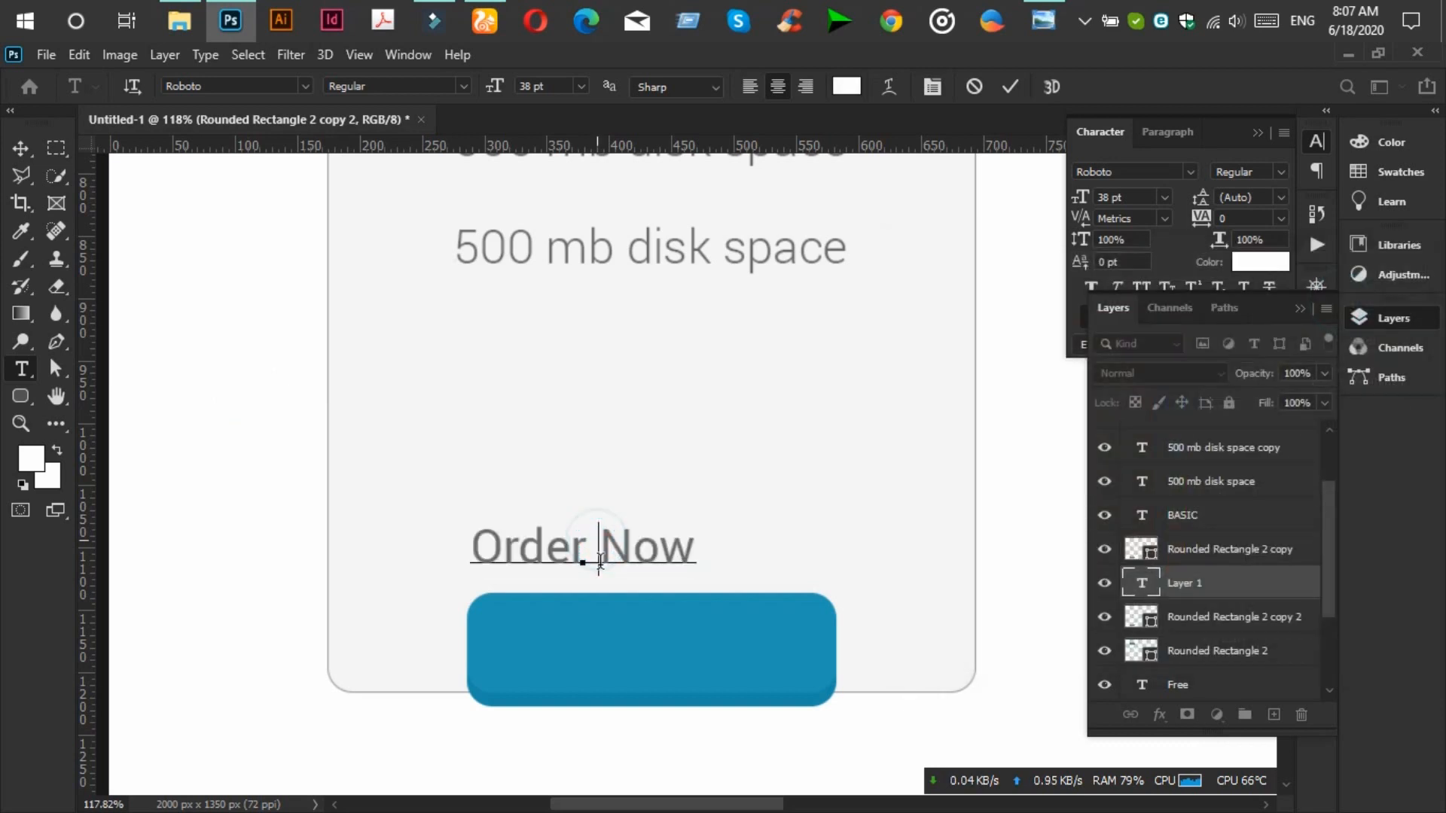
{"action": "left_click_drag", "start_coordinate": [619, 607], "coordinate": [677, 705]}
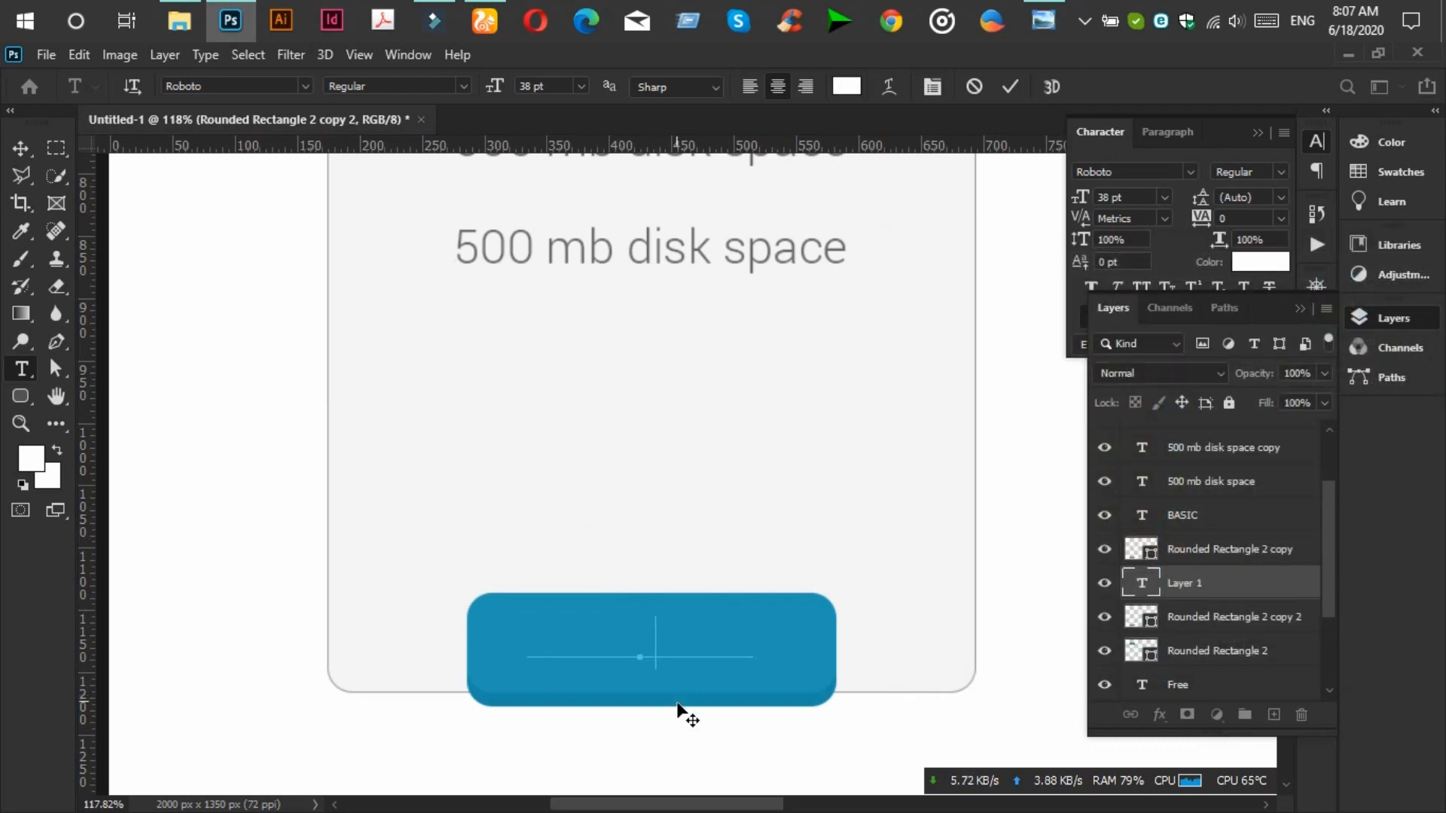
{"action": "left_click", "coordinate": [1247, 595]}
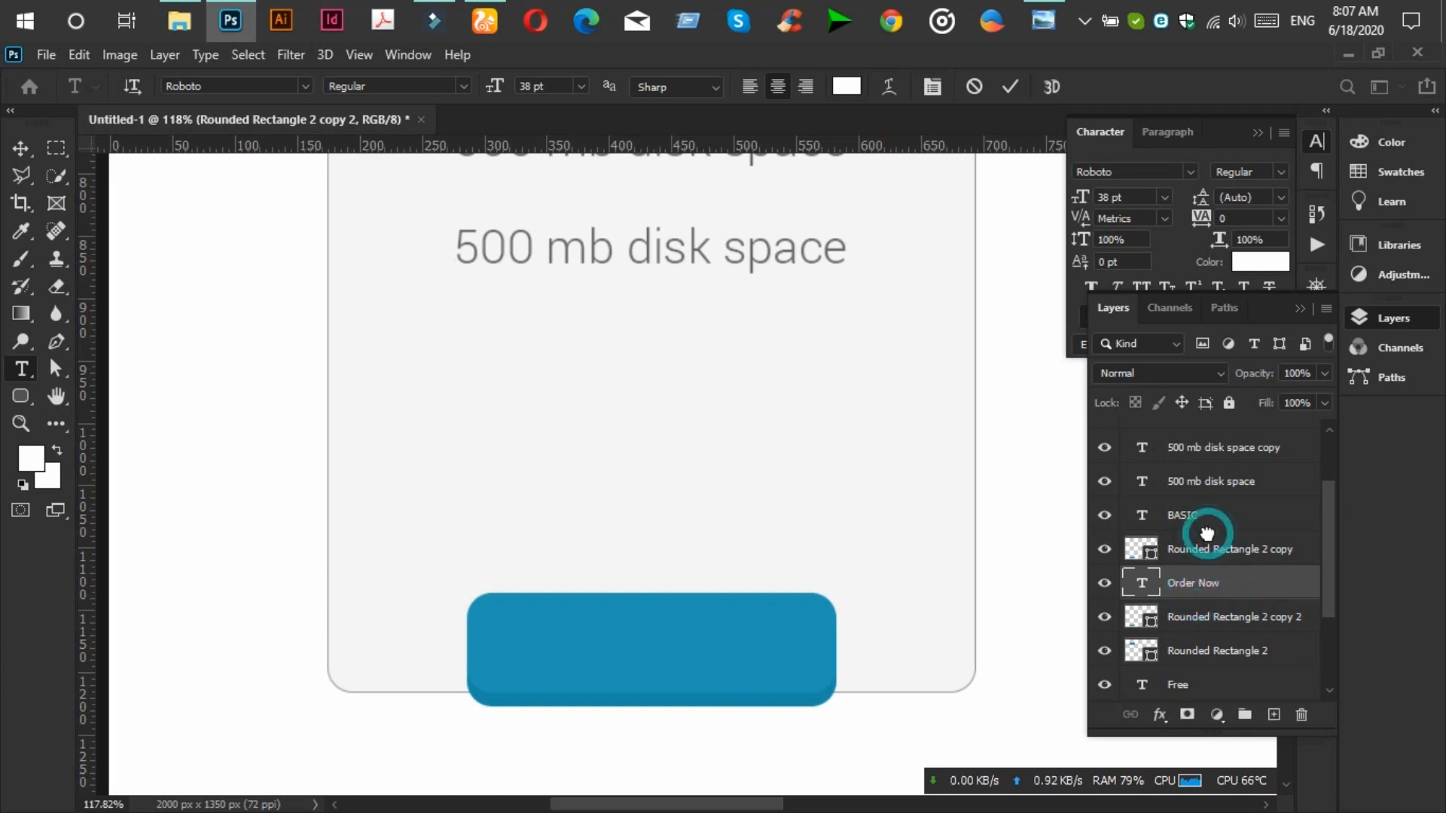
{"action": "left_click", "coordinate": [1207, 595]}
{"action": "left_click_drag", "start_coordinate": [1207, 587], "coordinate": [1132, 536]}
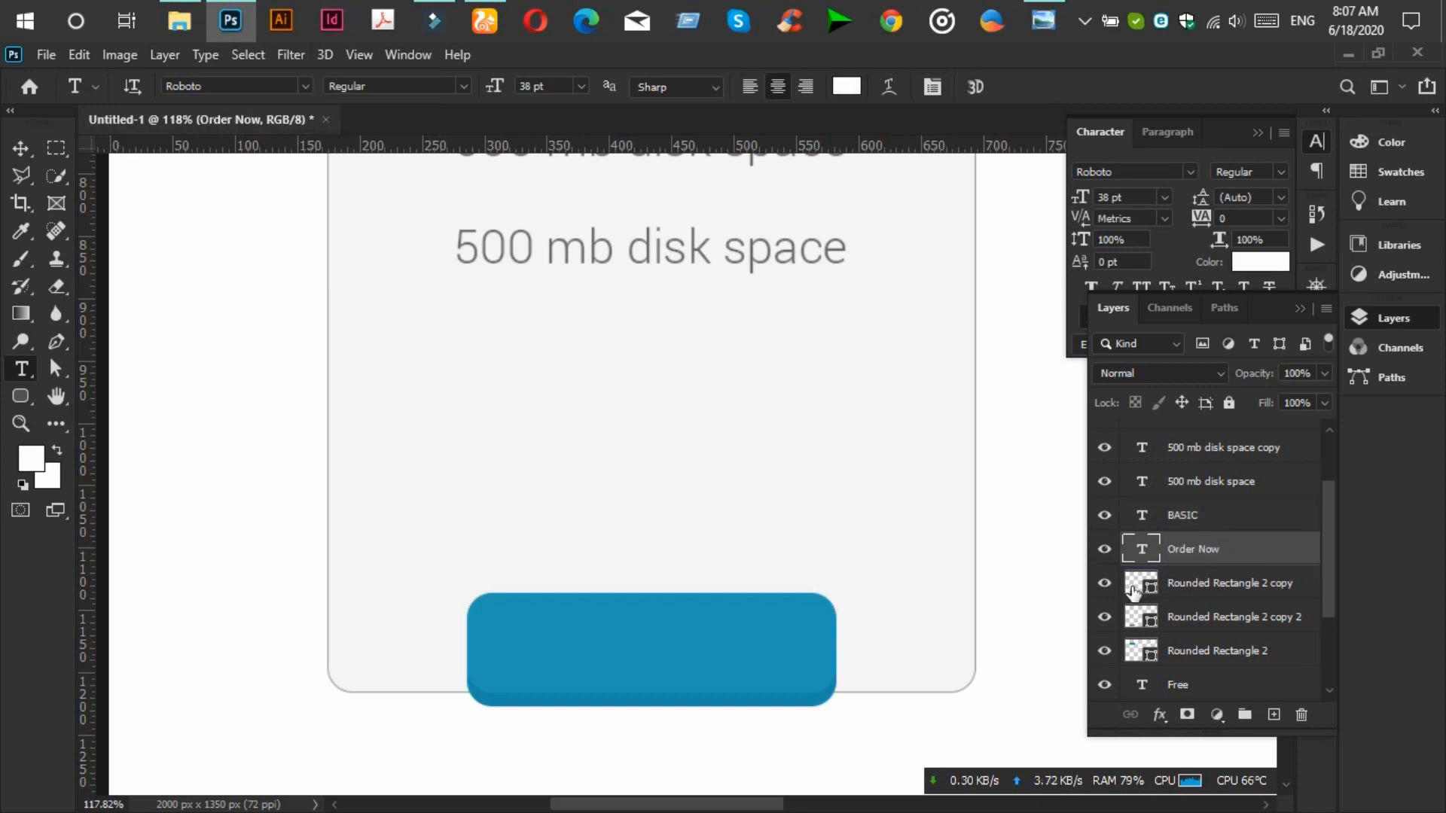
{"action": "left_click_drag", "start_coordinate": [1135, 589], "coordinate": [1137, 586]}
Center the Order Now text horizontally and vertically on the blue button shape.
{"action": "left_click", "coordinate": [20, 148]}
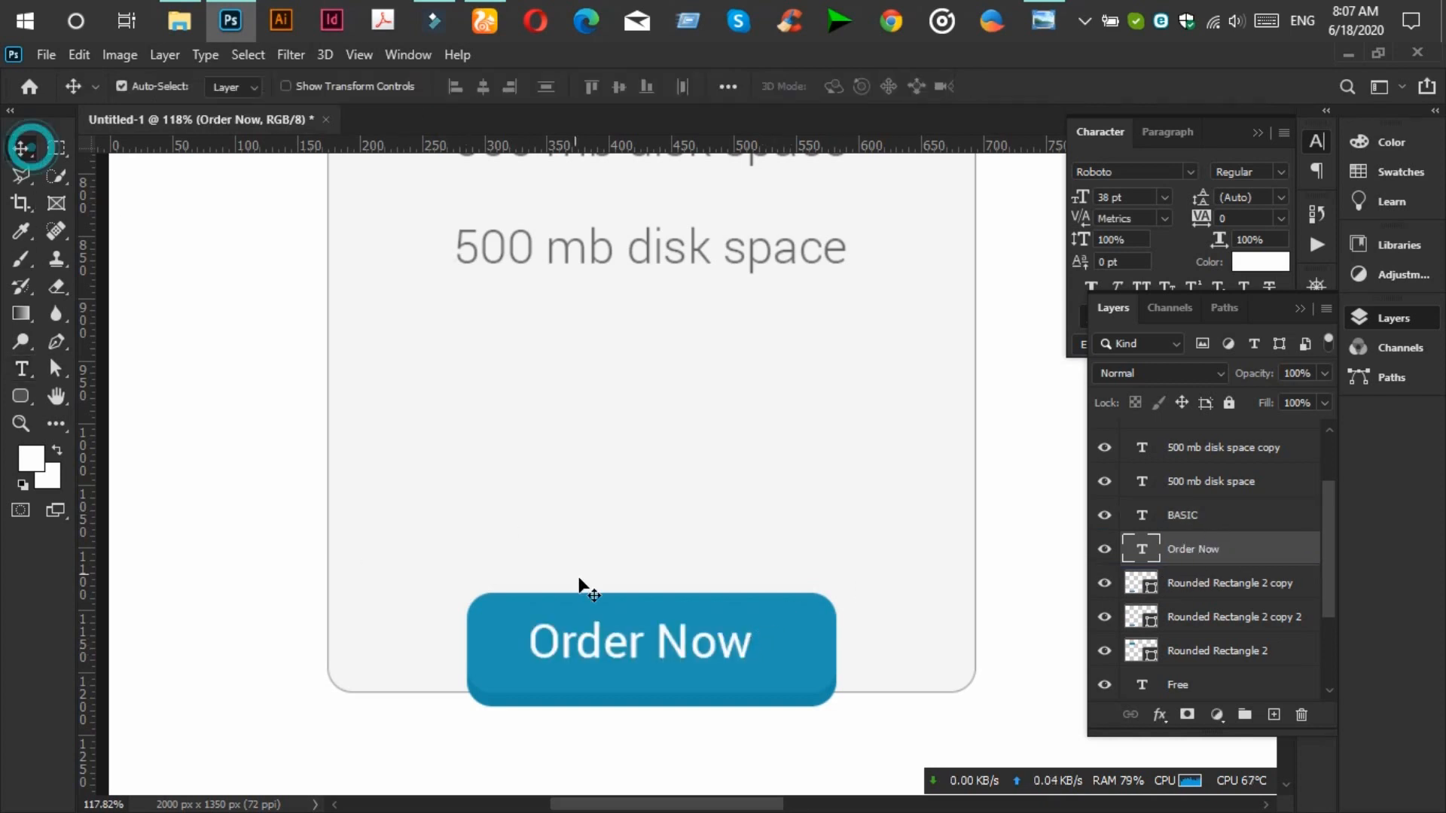
{"action": "left_click_drag", "start_coordinate": [681, 643], "coordinate": [696, 653]}
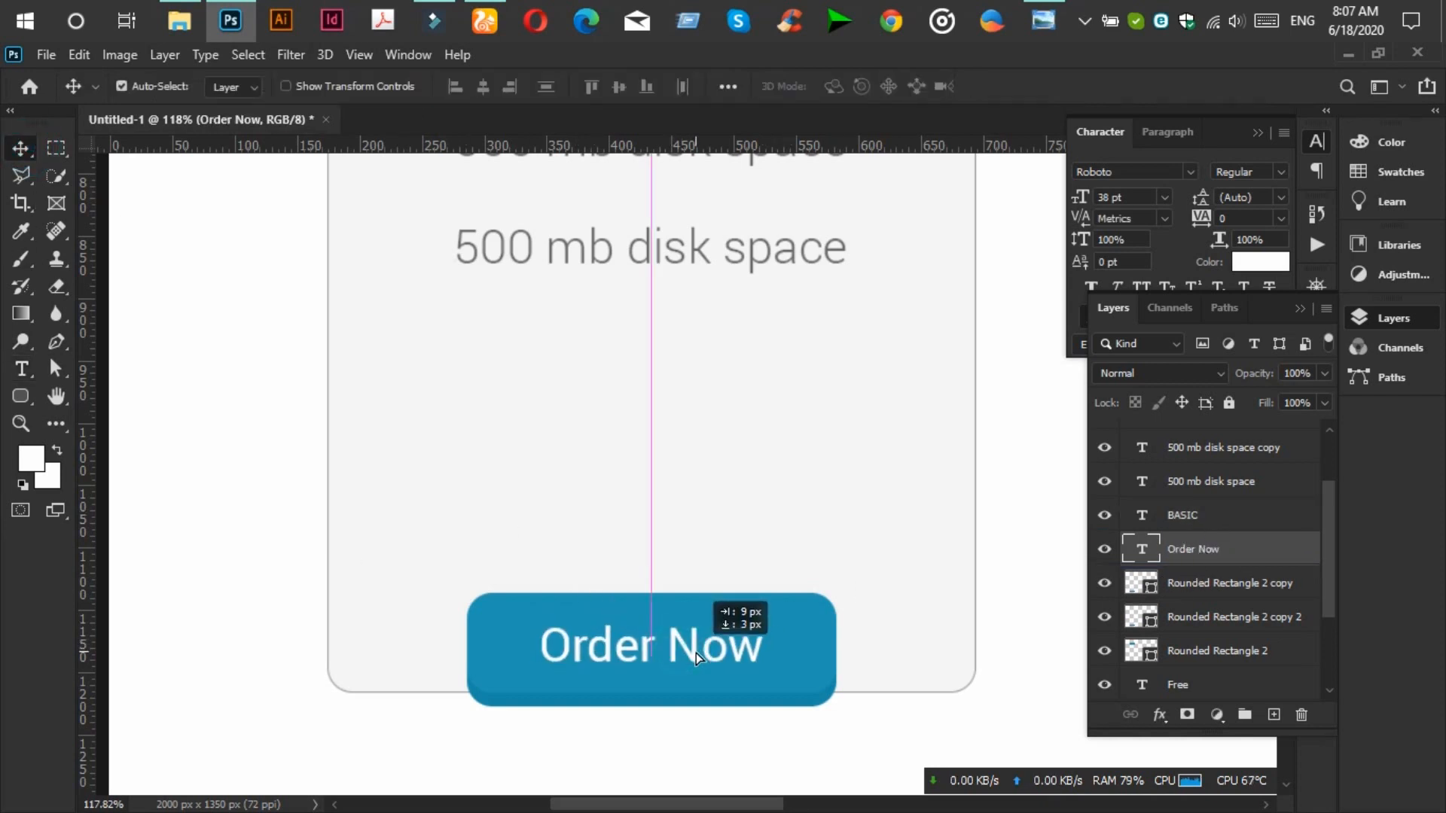
{"action": "left_click", "coordinate": [827, 657]}
{"action": "left_click", "coordinate": [1227, 548], "text": "shift"}
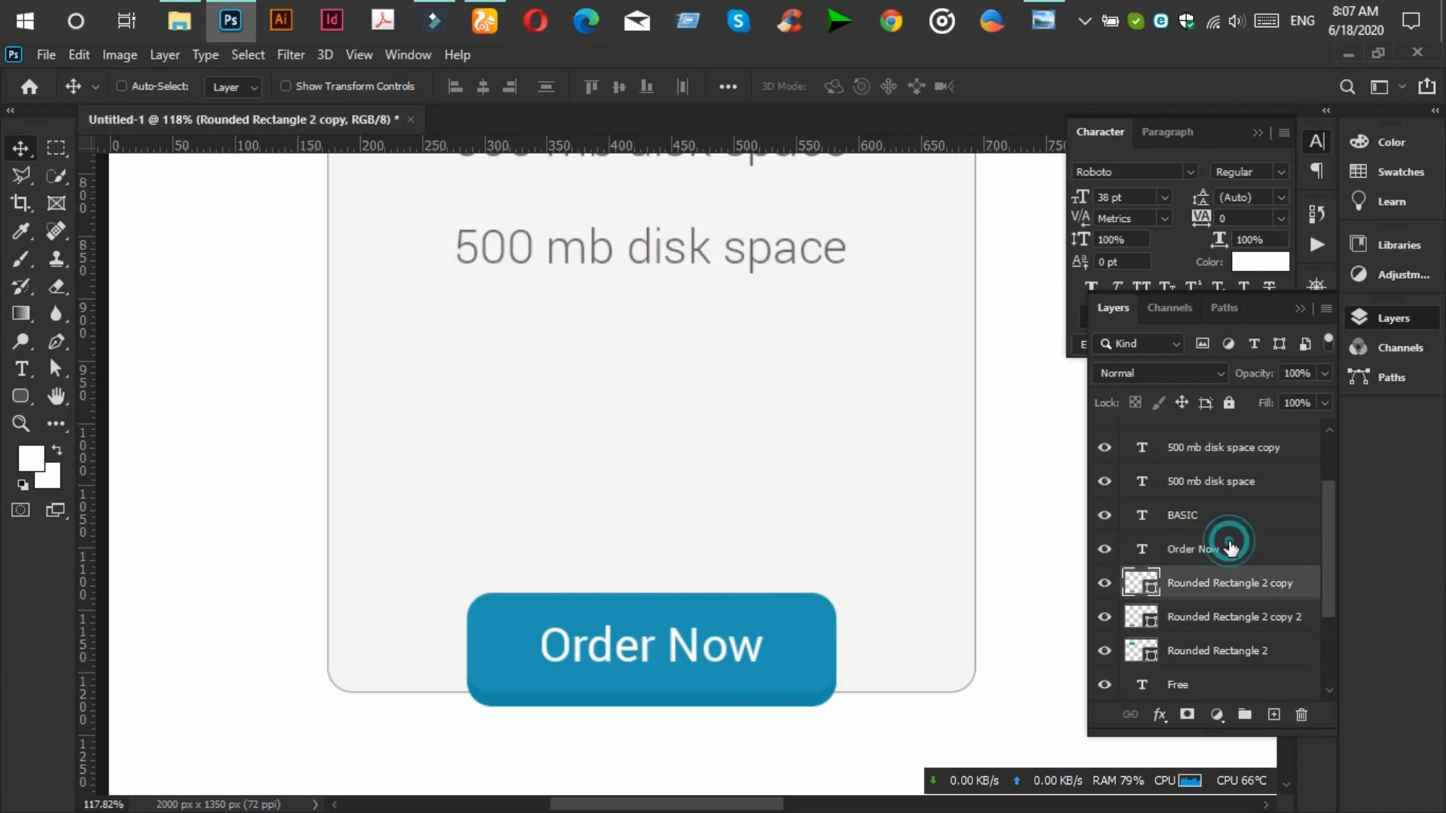
{"action": "left_click", "coordinate": [483, 88]}
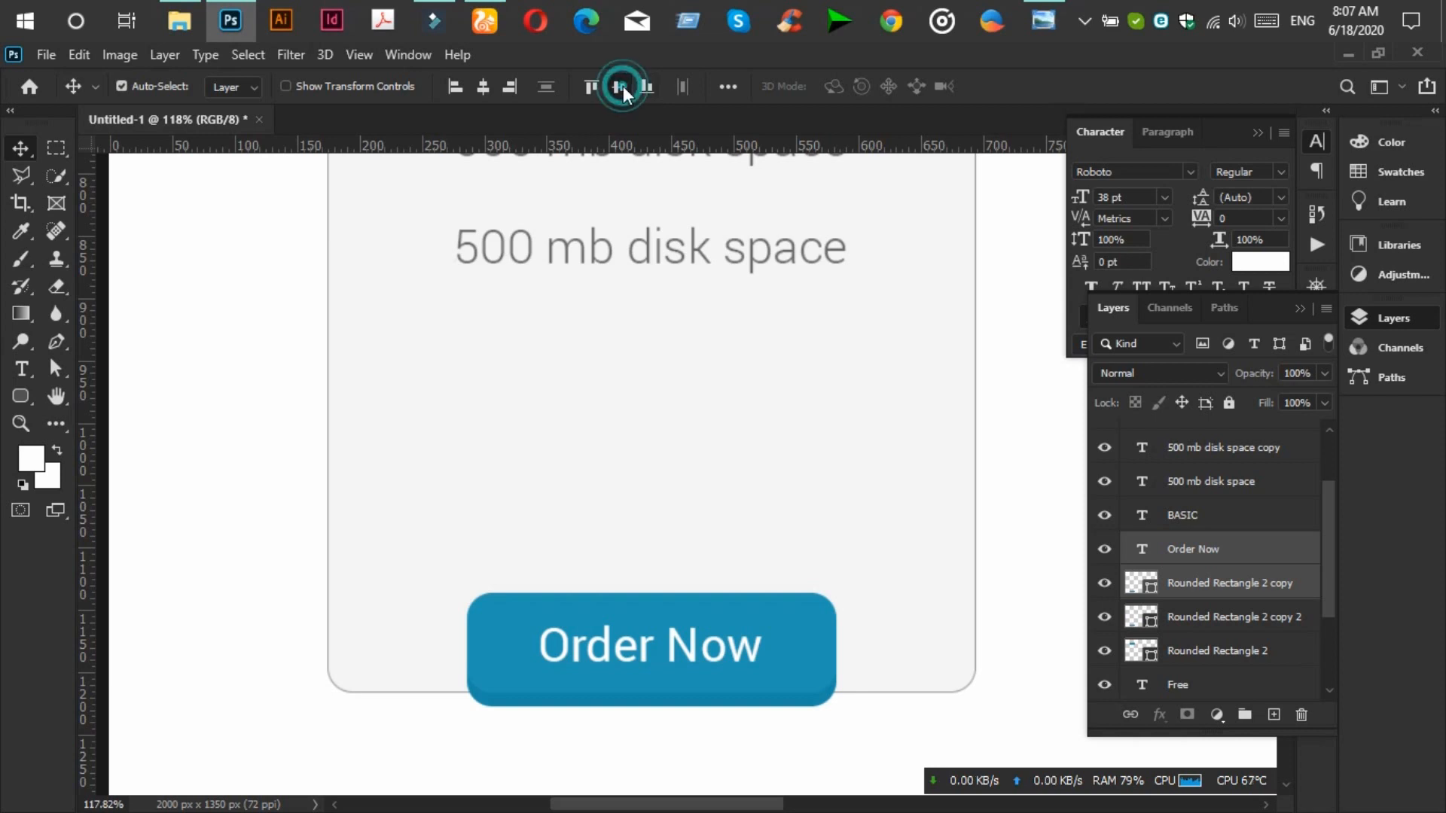
Select all elements of the BASIC column and scale the column up slightly, using the reference image as a guide.
{"action": "scroll", "coordinate": [413, 639], "scroll_direction": "down", "scroll_amount": 6}
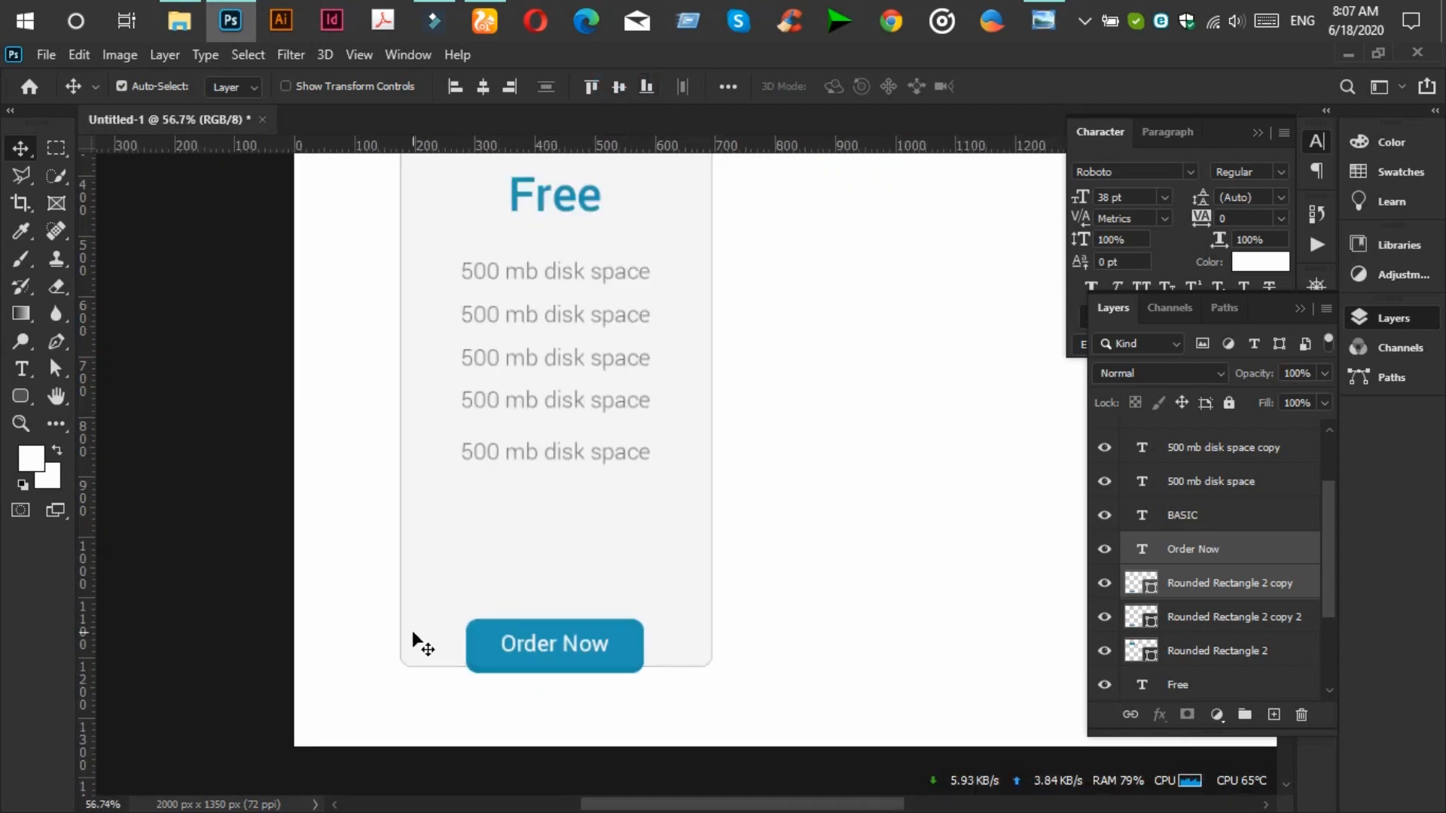
{"action": "scroll", "coordinate": [324, 539], "scroll_direction": "down", "scroll_amount": 1}
{"action": "left_click", "coordinate": [661, 666]}
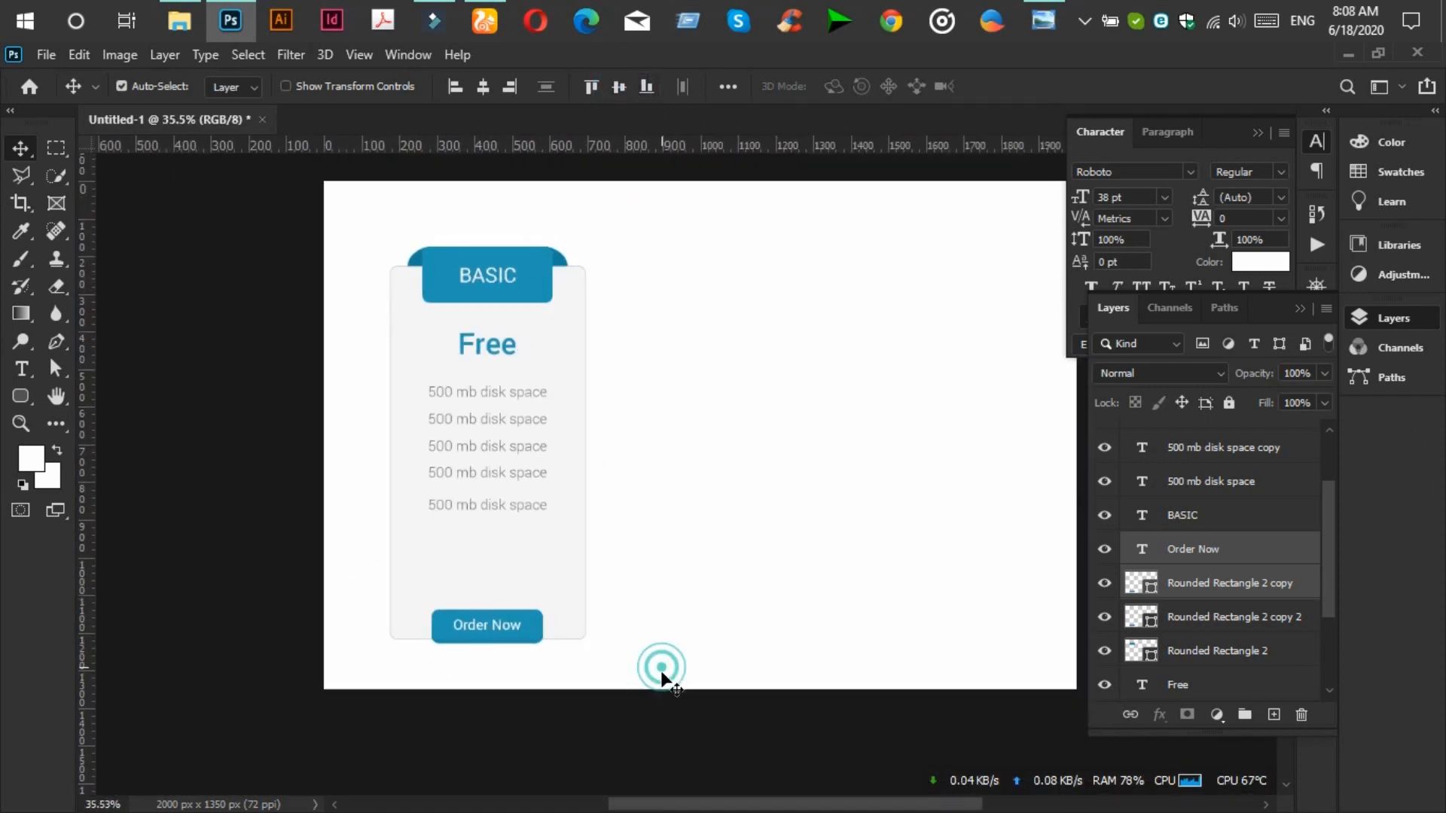
{"action": "scroll", "coordinate": [660, 699], "scroll_direction": "down", "scroll_amount": 2}
{"action": "left_click_drag", "start_coordinate": [680, 695], "coordinate": [372, 293]}
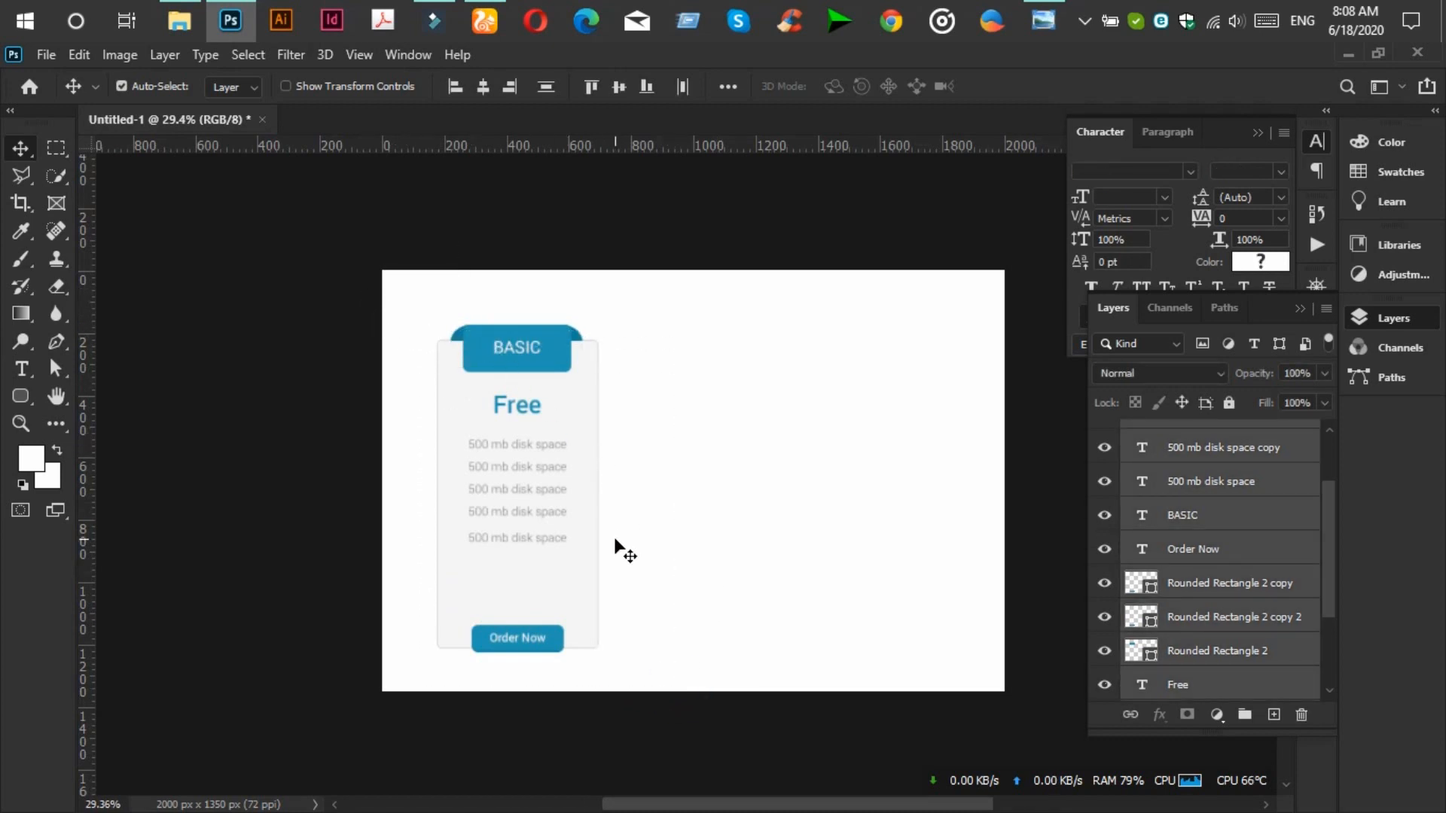
{"action": "left_click", "coordinate": [1044, 15]}
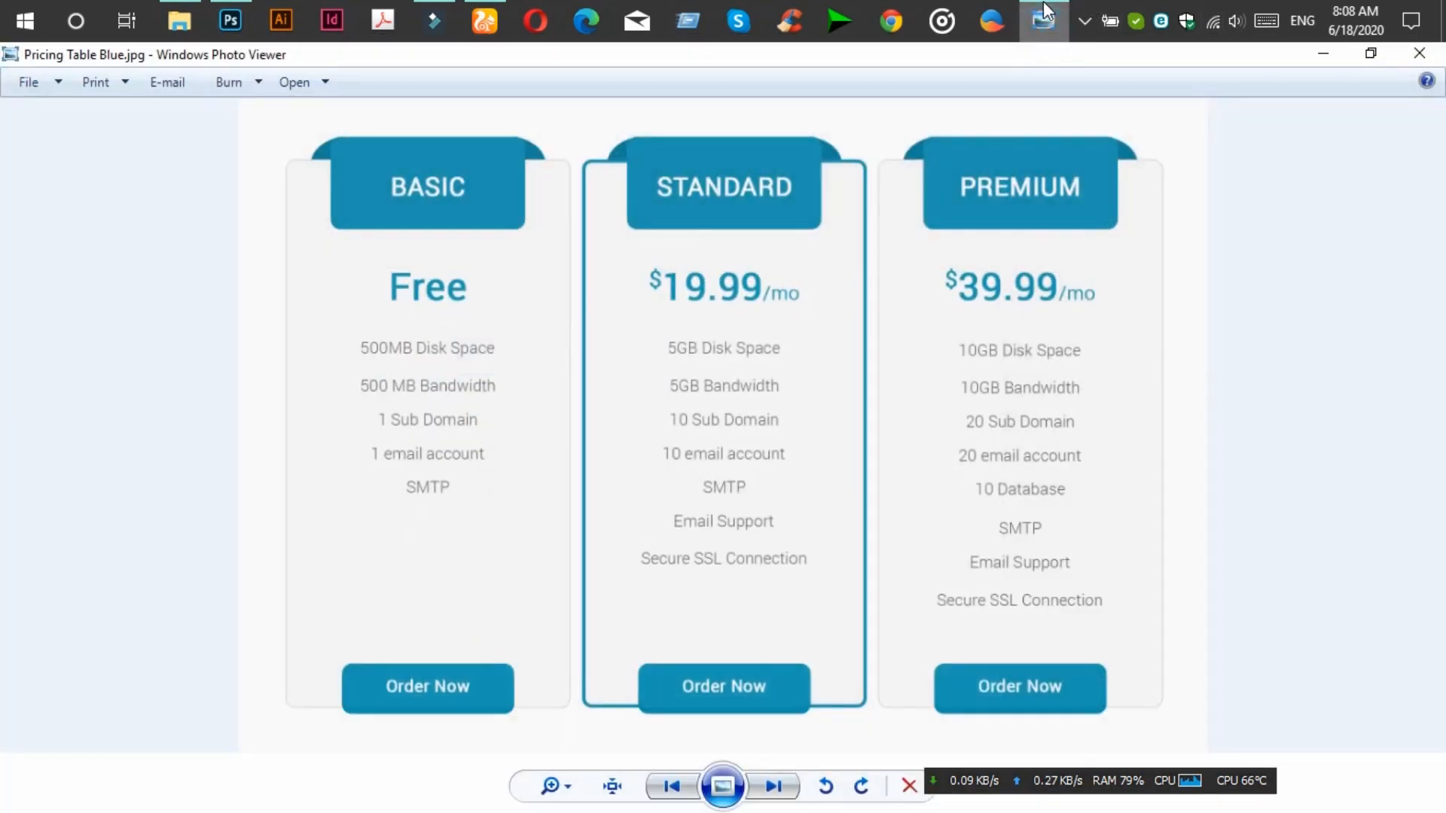
{"action": "left_click", "coordinate": [1044, 15]}
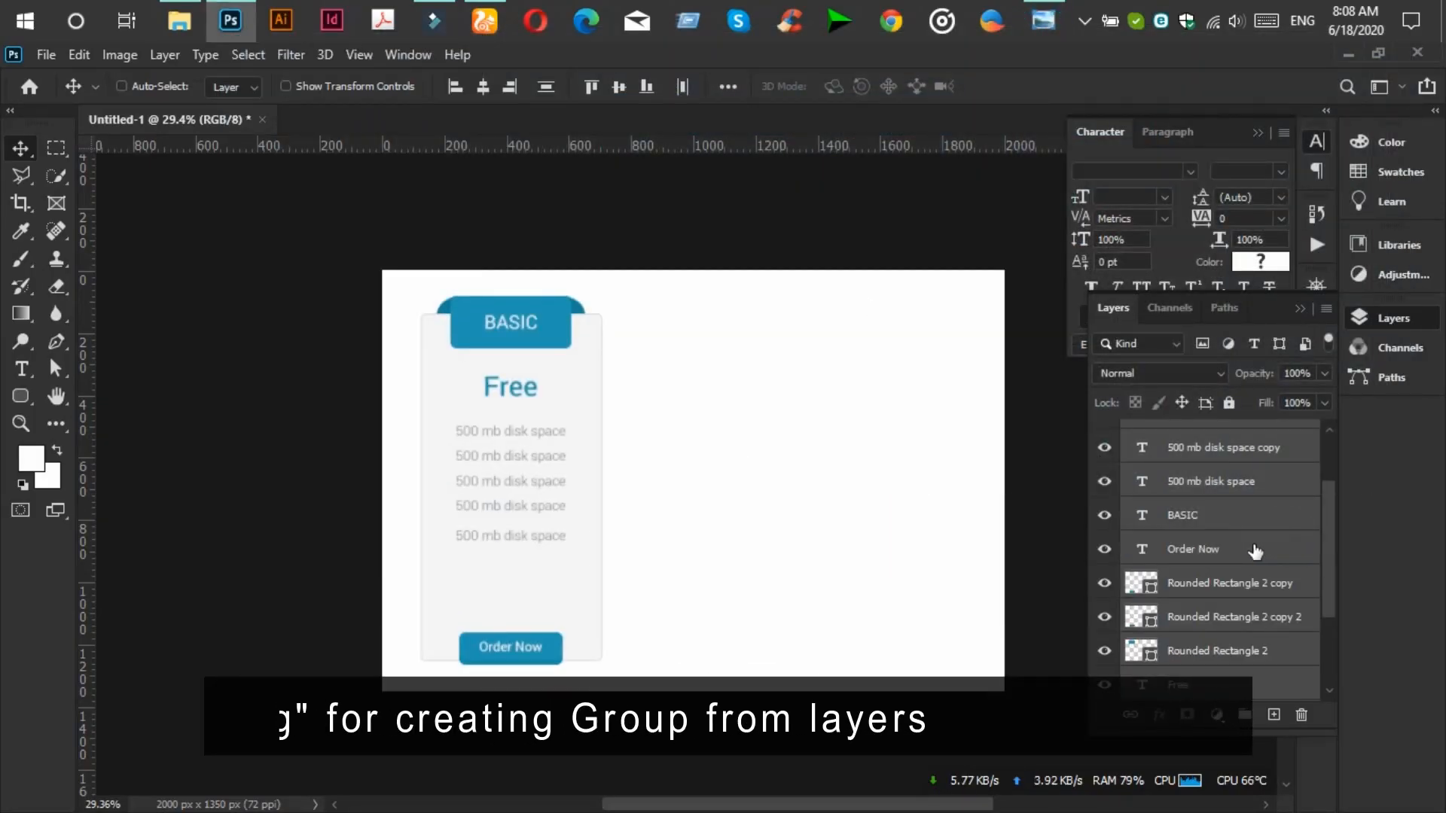
Group all the selected BASIC column layers and name the group basic.
{"action": "key", "text": "ctrl+g"}
{"action": "double_click", "coordinate": [1180, 435]}
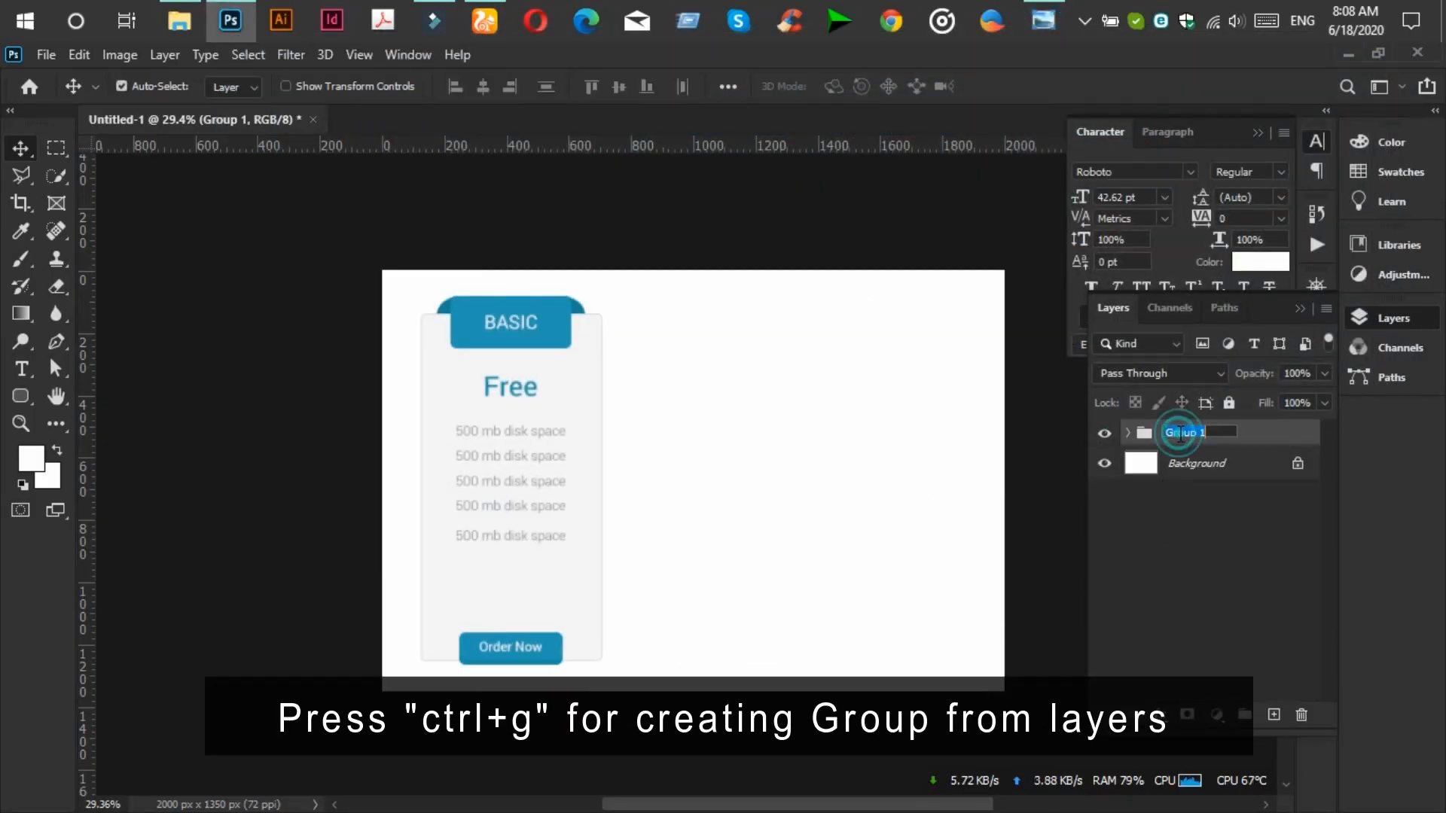
{"action": "type", "text": "basic"}
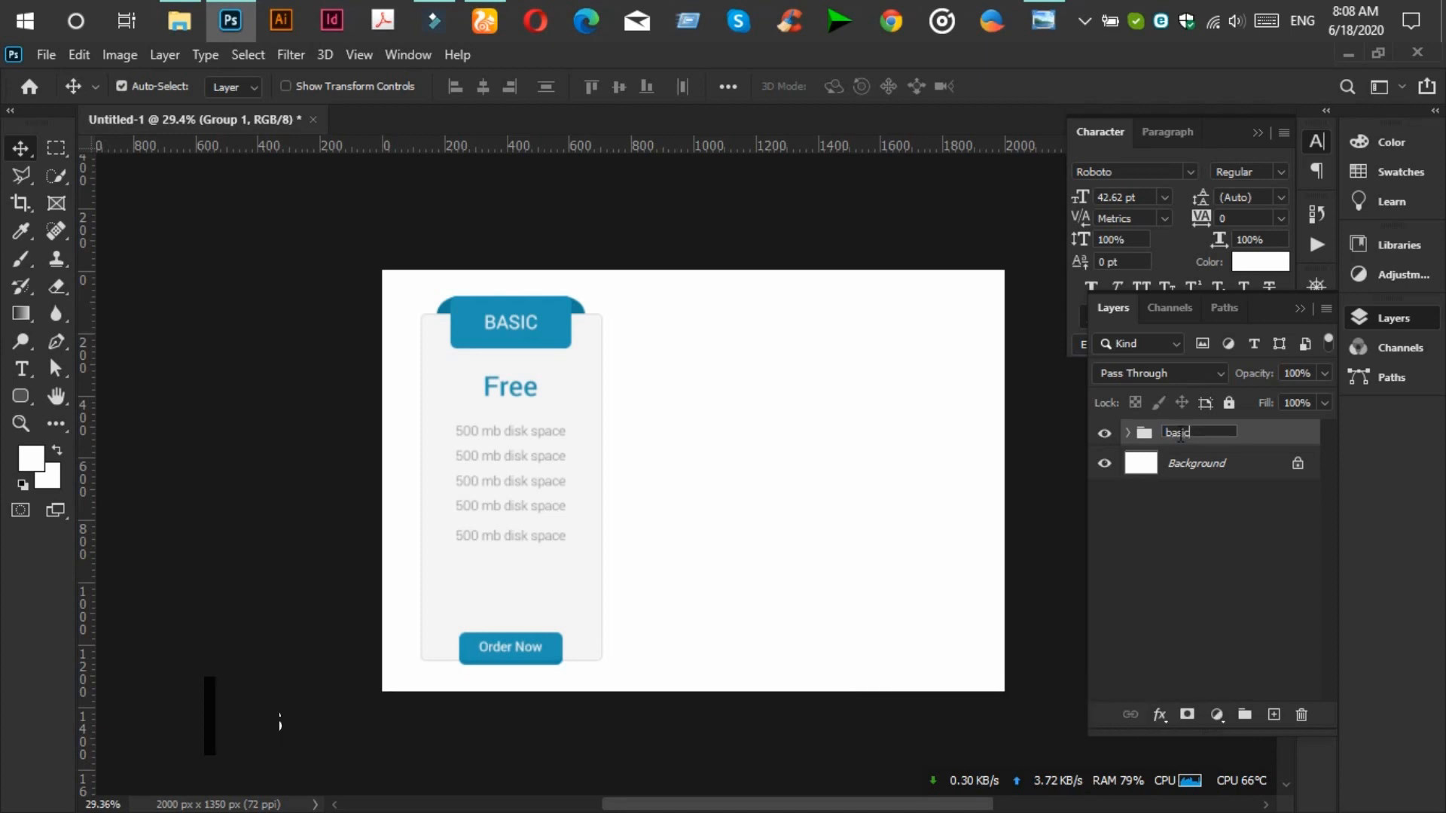
{"action": "key", "text": "Return"}
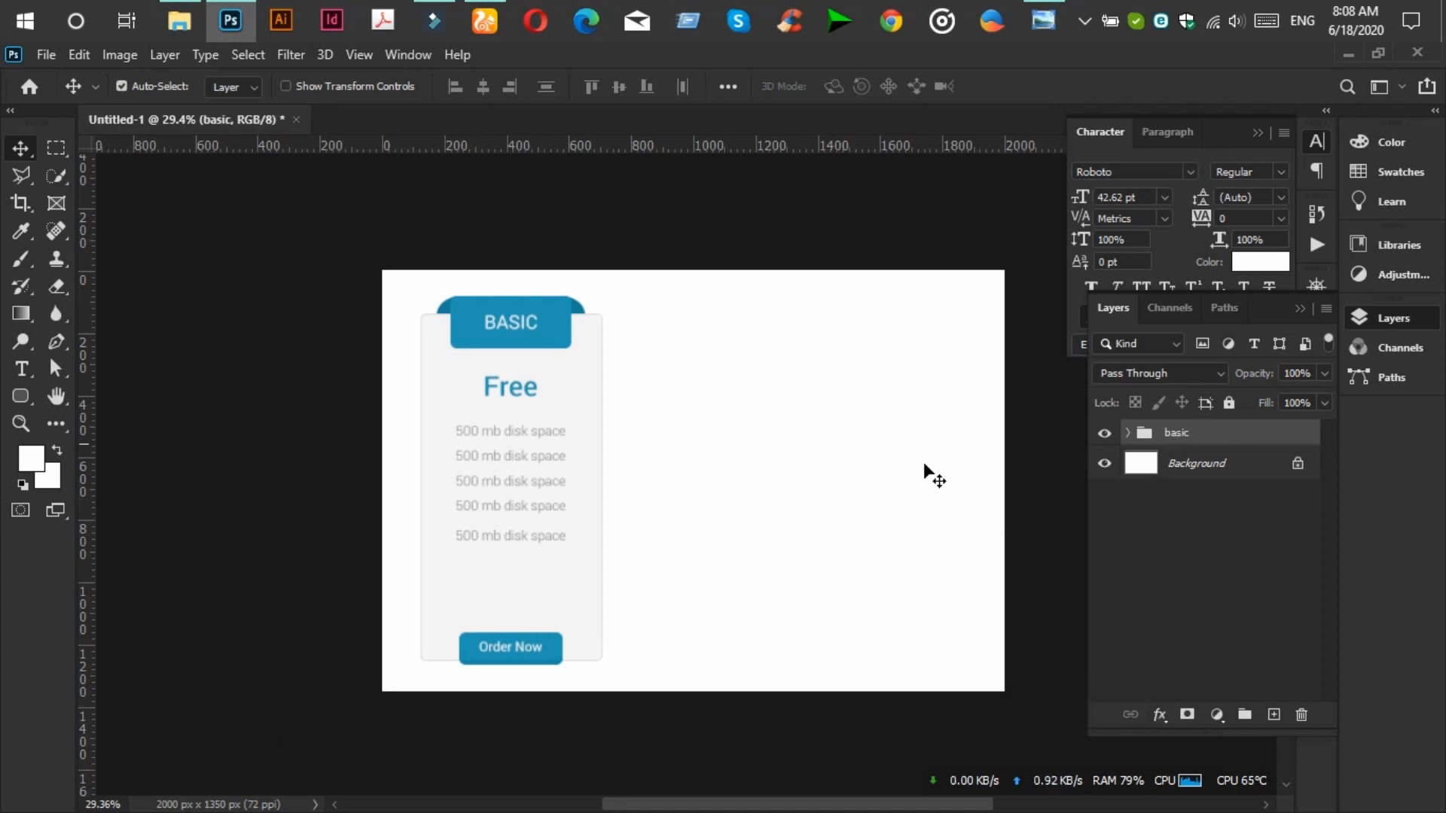
Duplicate the basic group and place the copy beside the original as the second column, with a small gap between them.
{"action": "key", "text": "ctrl"}
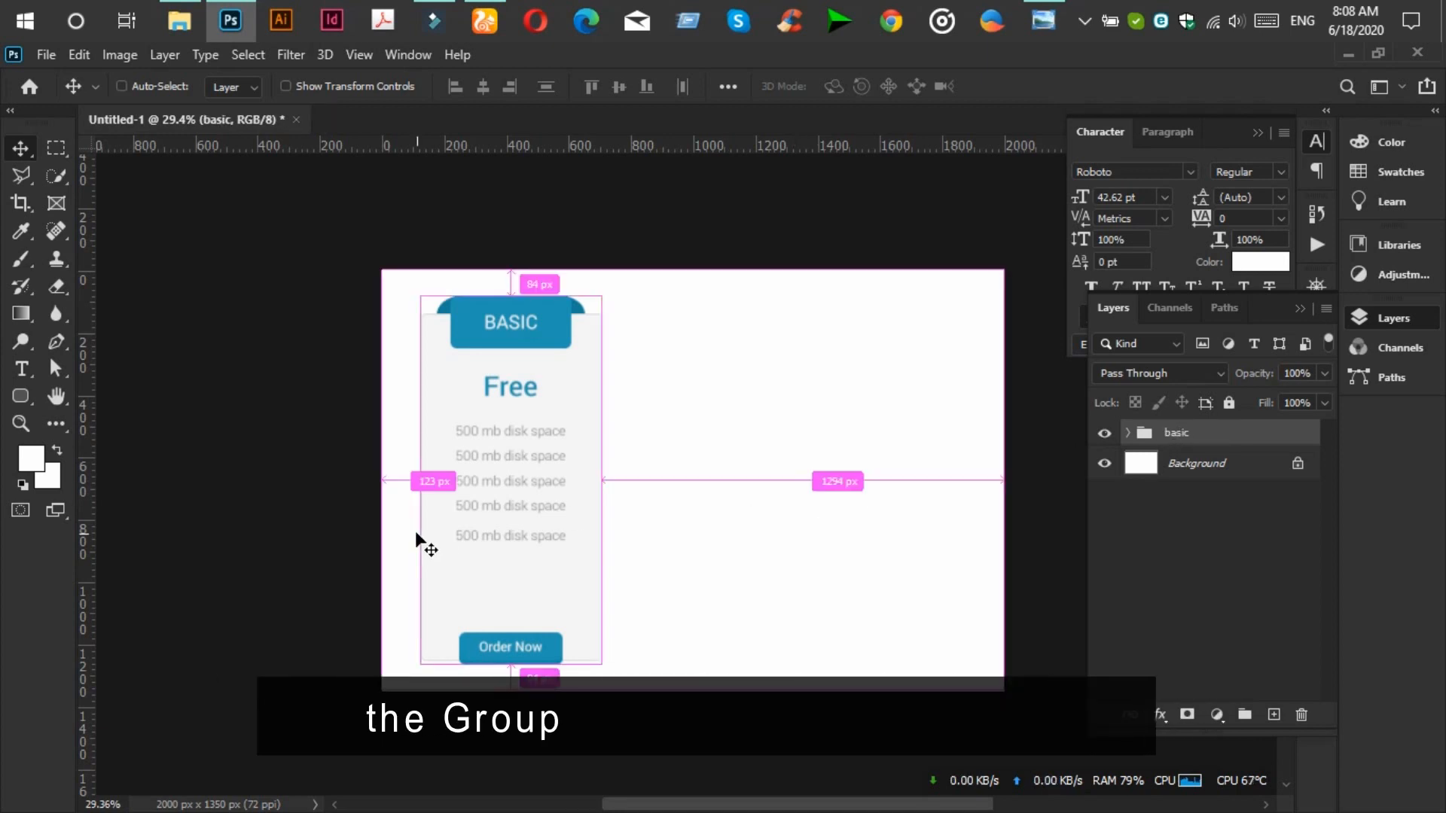
{"action": "key", "text": "ctrl+j"}
{"action": "scroll", "coordinate": [418, 528], "scroll_direction": "down", "scroll_amount": 3}
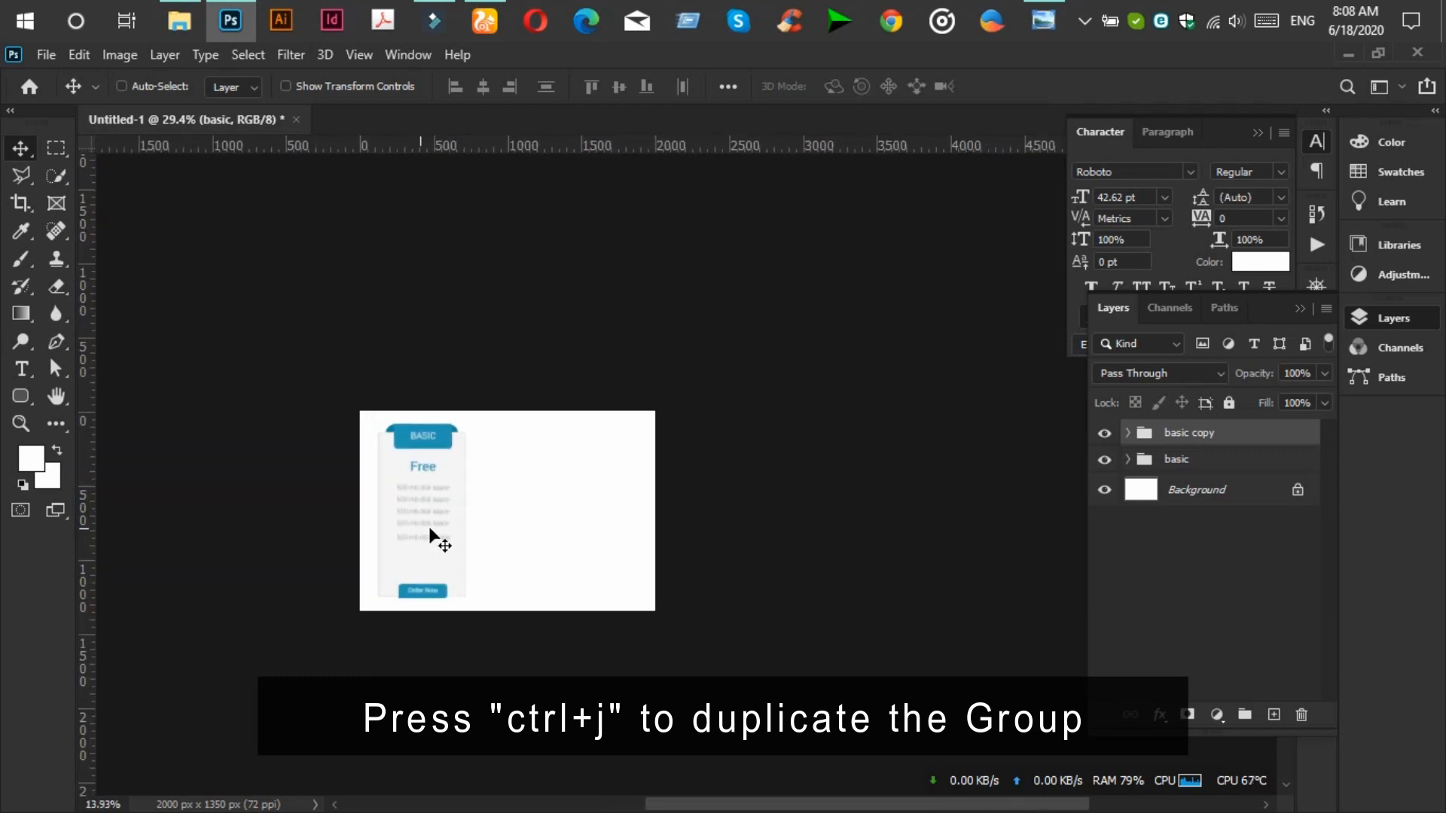
{"action": "scroll", "coordinate": [427, 526], "scroll_direction": "down", "scroll_amount": 4}
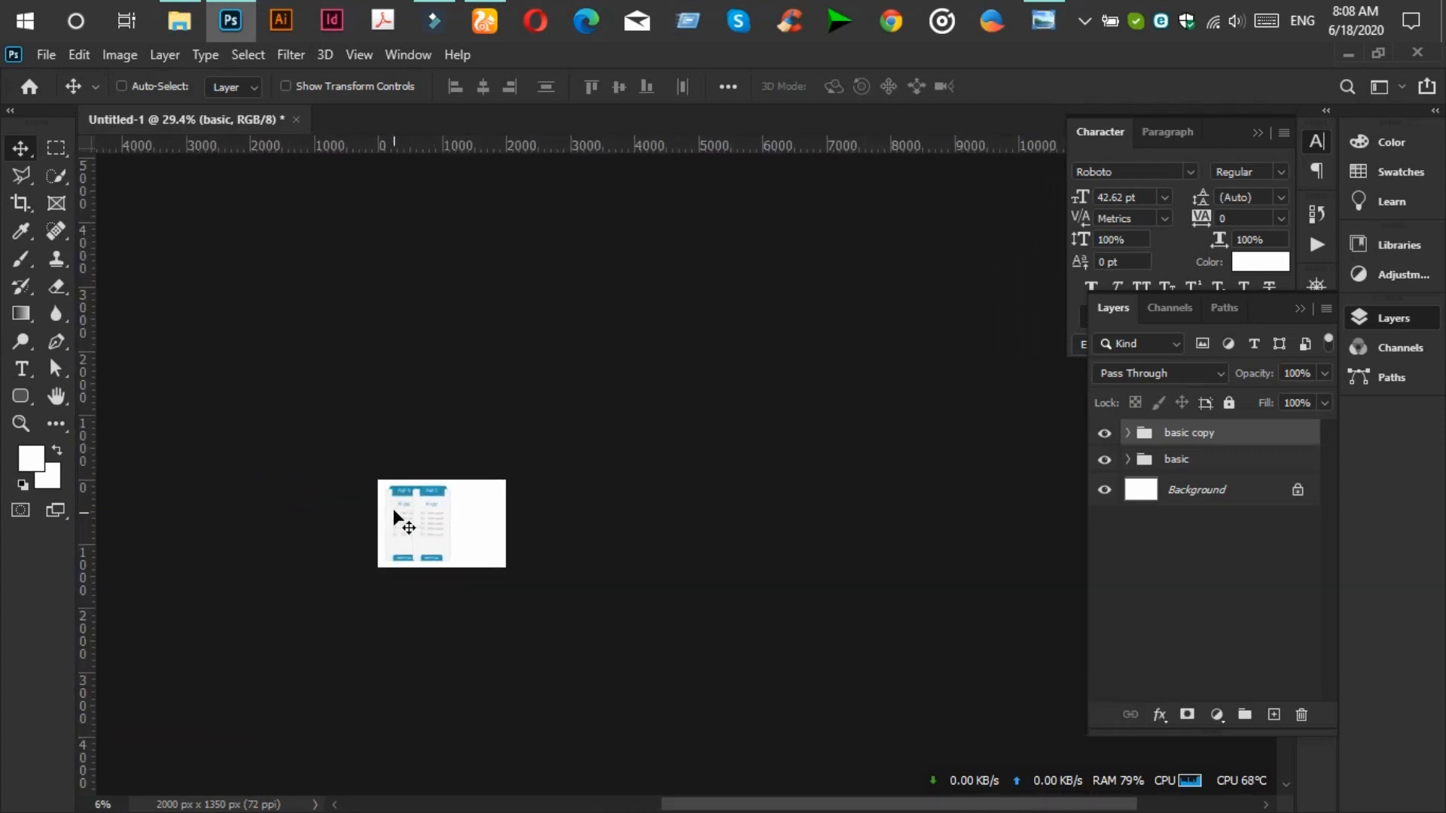
Change the second column's heading text to STANDARD.
{"action": "scroll", "coordinate": [399, 509], "scroll_direction": "up", "scroll_amount": 3}
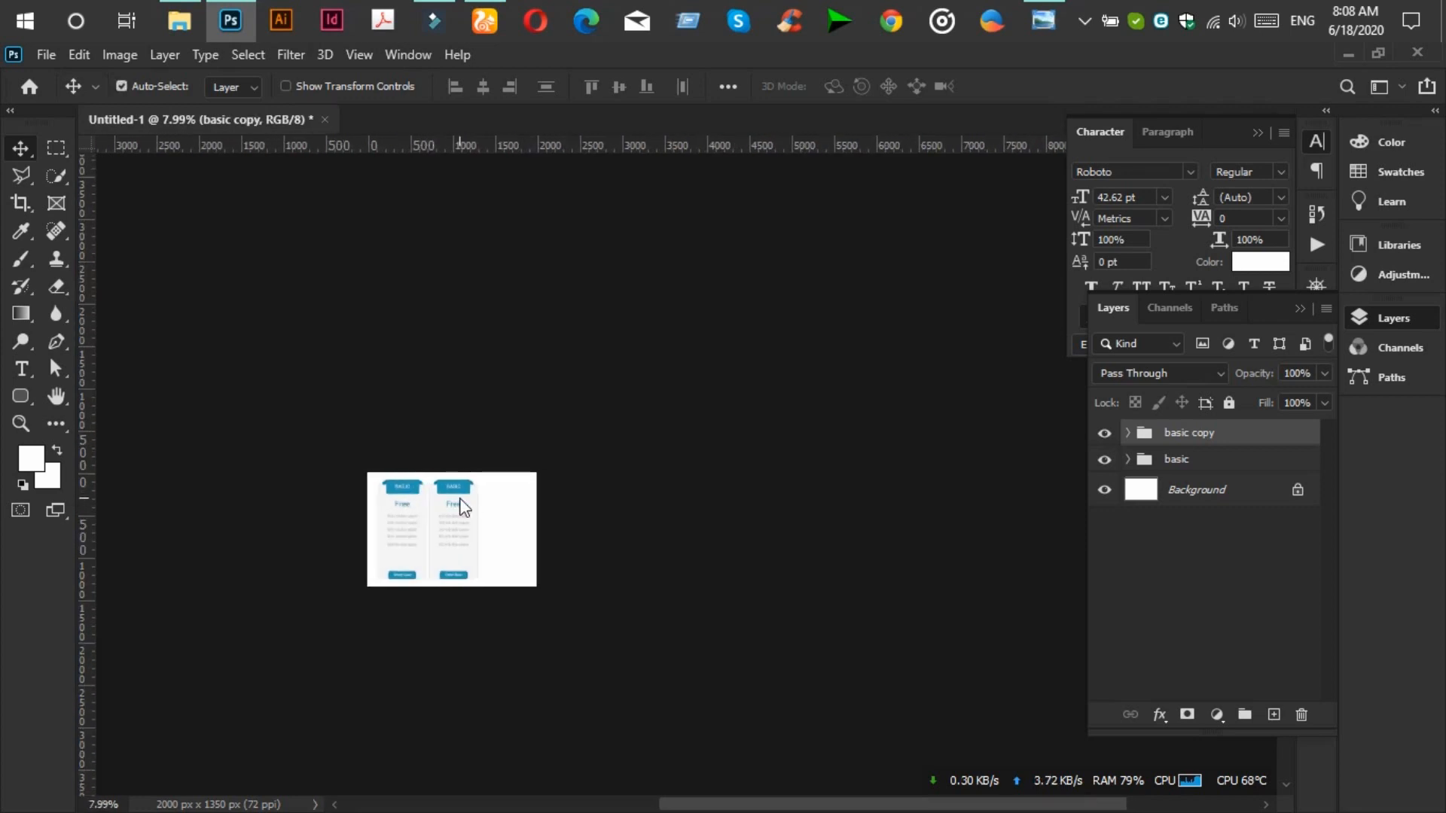
{"action": "scroll", "coordinate": [461, 505], "scroll_direction": "up", "scroll_amount": 1}
{"action": "scroll", "coordinate": [483, 510], "scroll_direction": "up", "scroll_amount": 2}
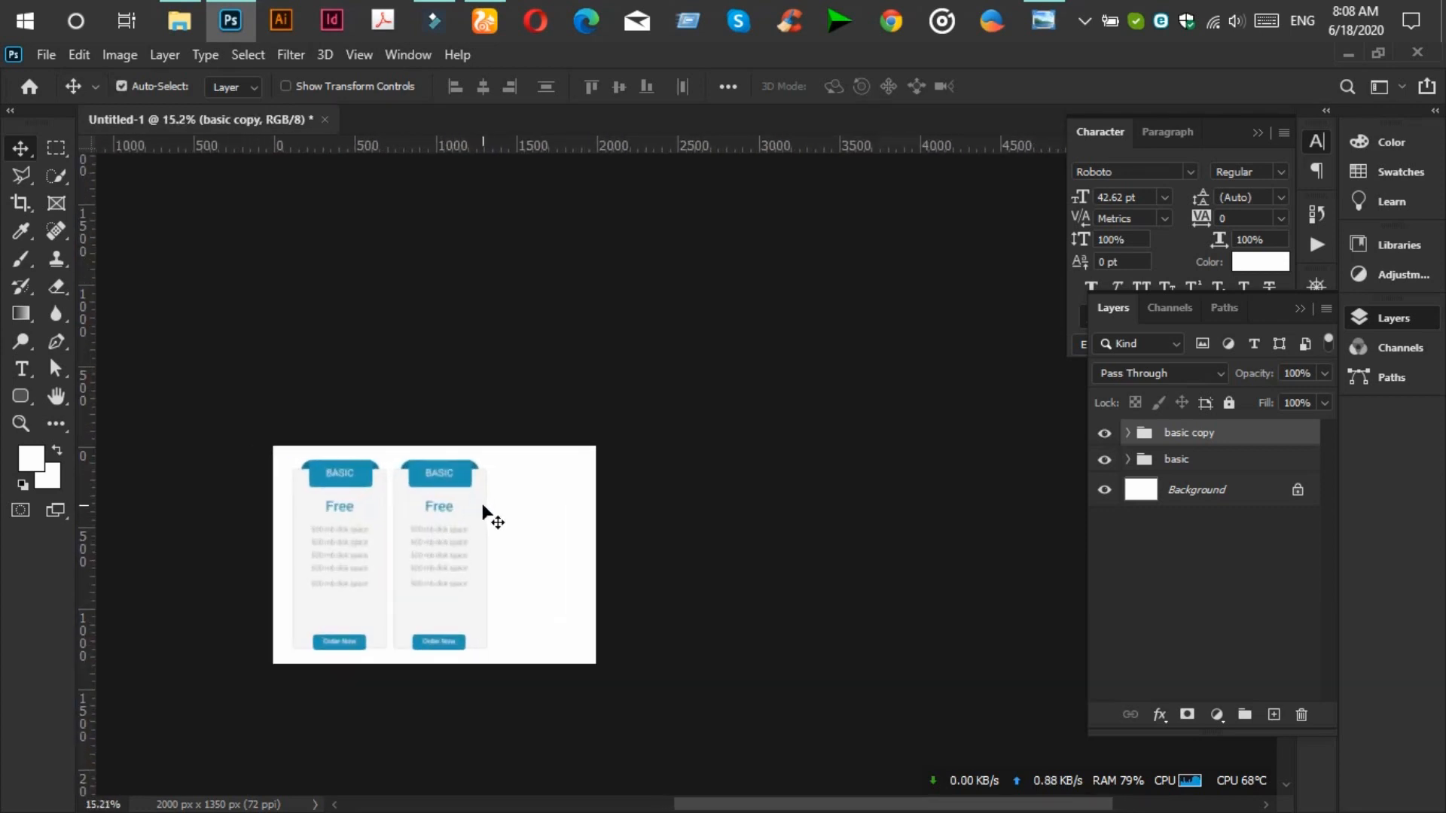
{"action": "scroll", "coordinate": [488, 512], "scroll_direction": "up", "scroll_amount": 3}
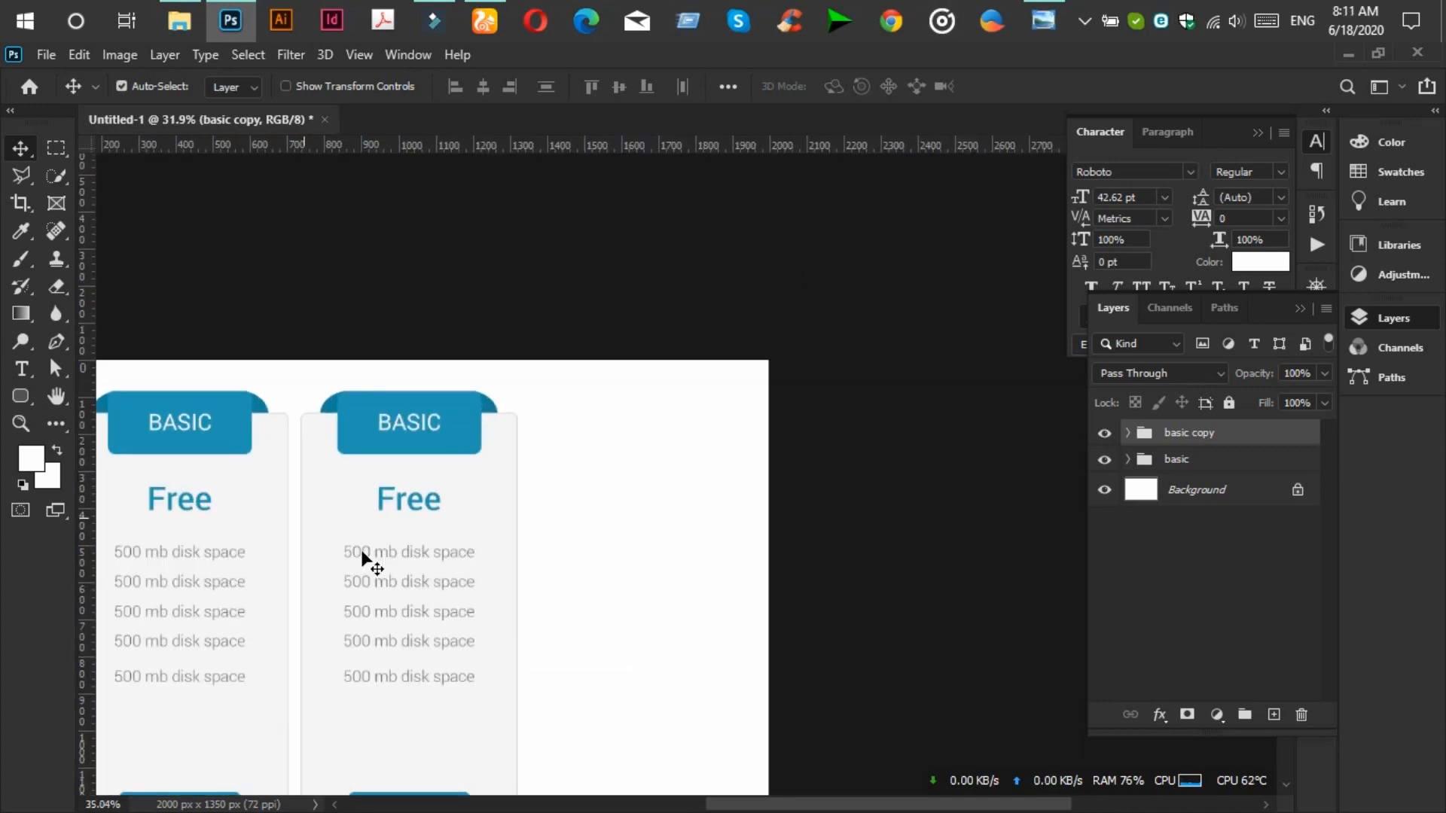
{"action": "scroll", "coordinate": [362, 556], "scroll_direction": "up", "scroll_amount": 1}
{"action": "left_click", "coordinate": [22, 369]}
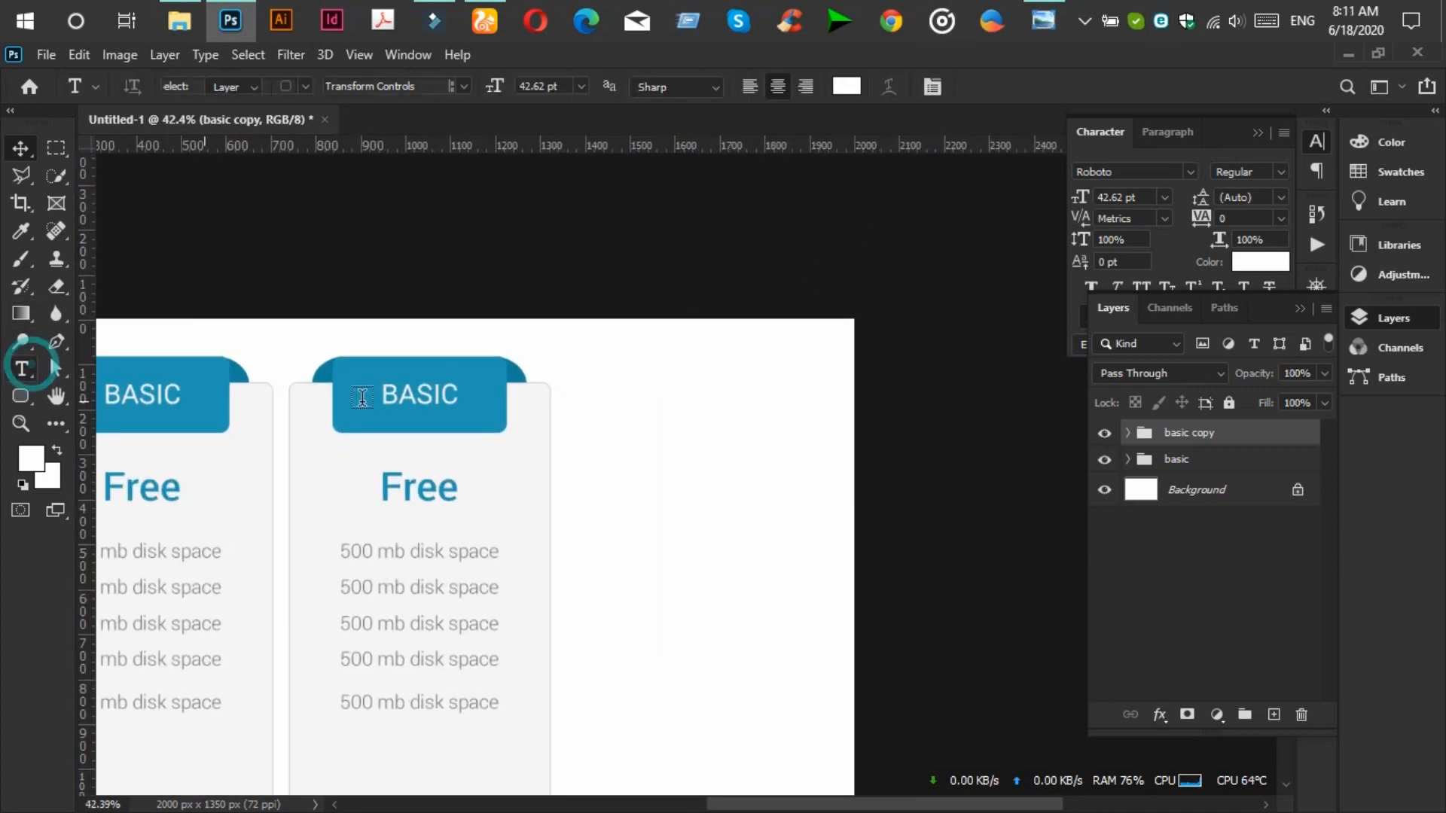
{"action": "left_click", "coordinate": [404, 392]}
{"action": "double_click", "coordinate": [403, 391]}
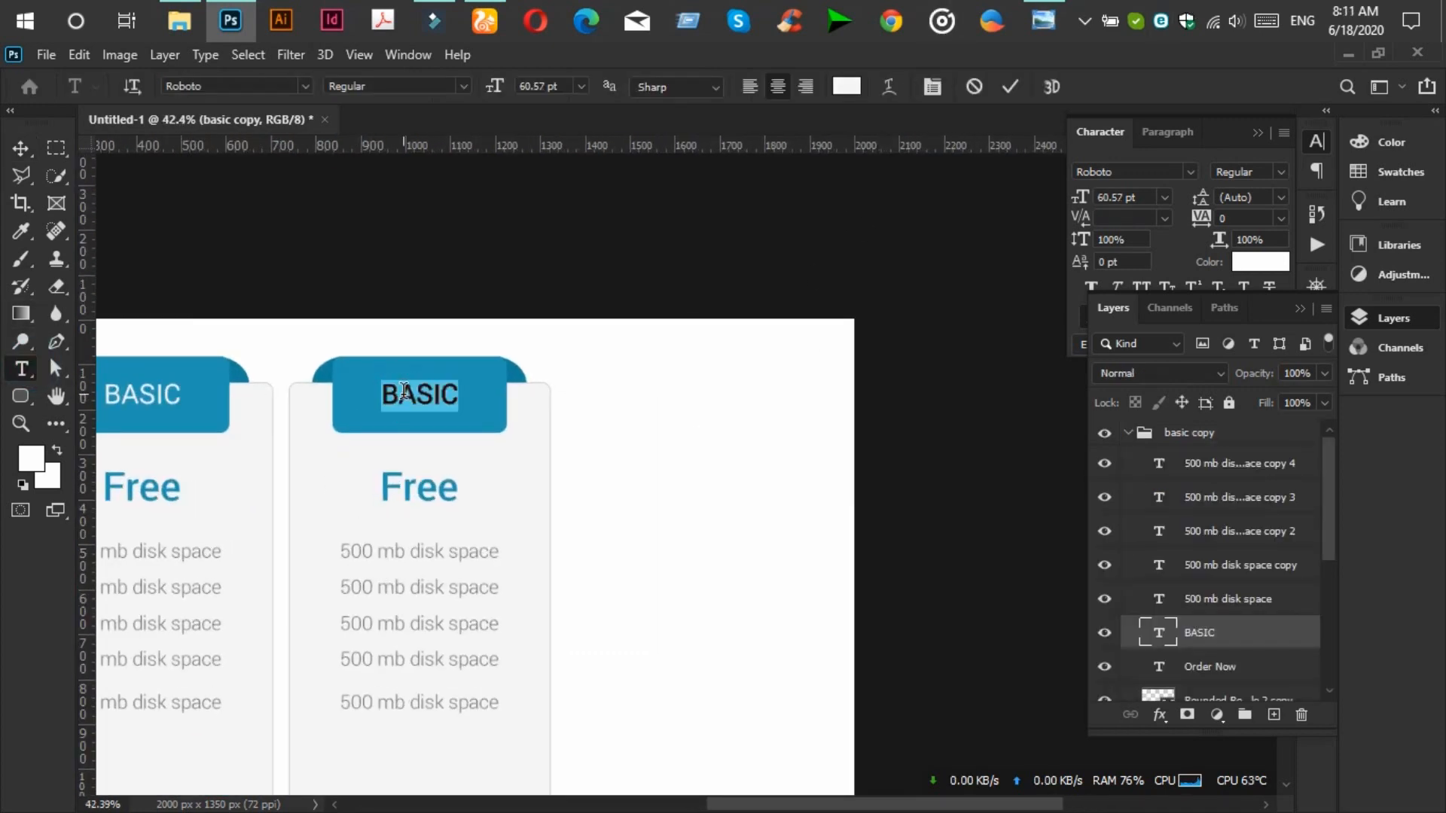
{"action": "type", "text": "ATANDARD"}
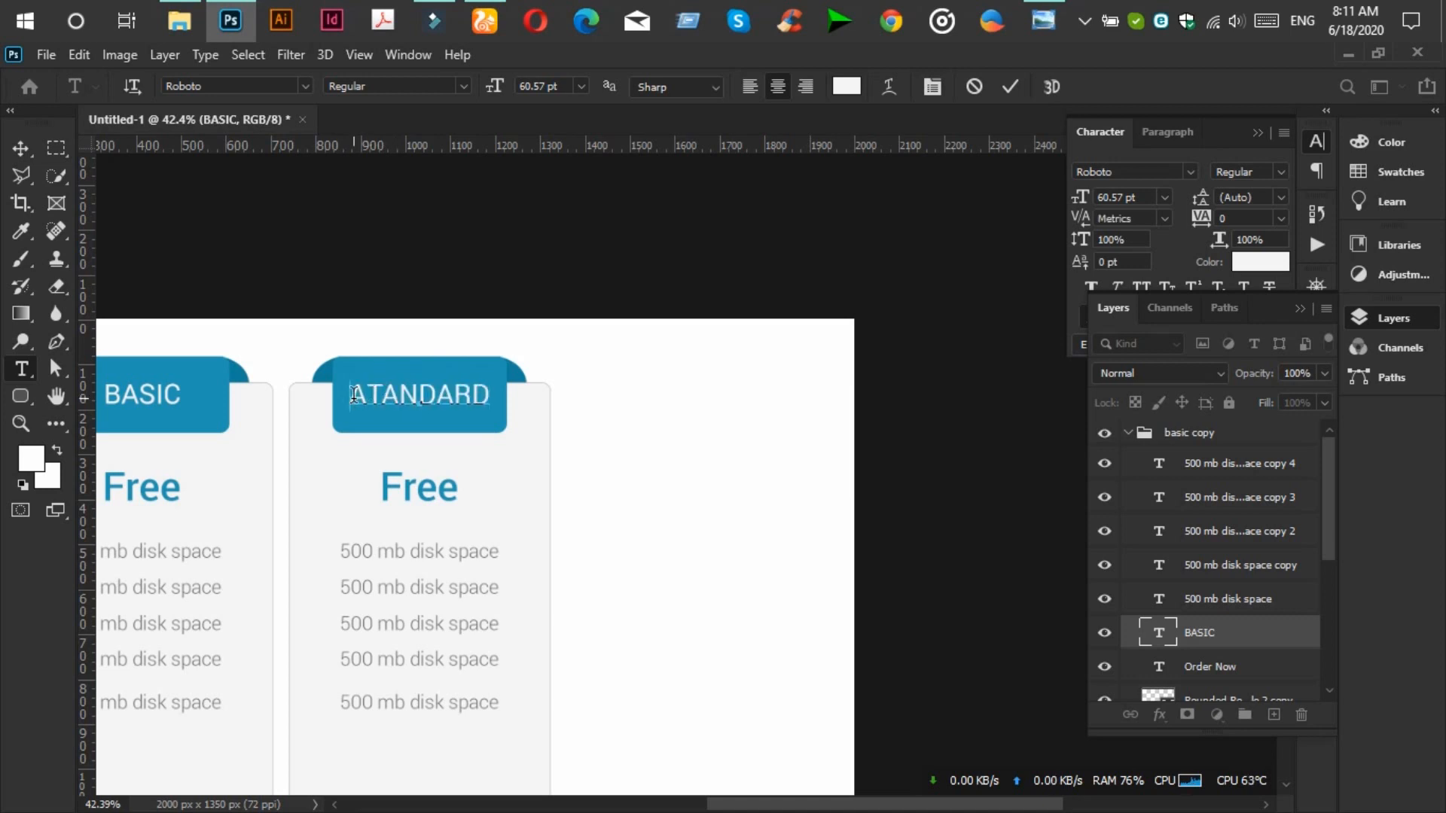
{"action": "type", "text": "S"}
{"action": "left_click", "coordinate": [372, 393]}
{"action": "key", "text": "BackSpace"}
{"action": "left_click", "coordinate": [1008, 89]}
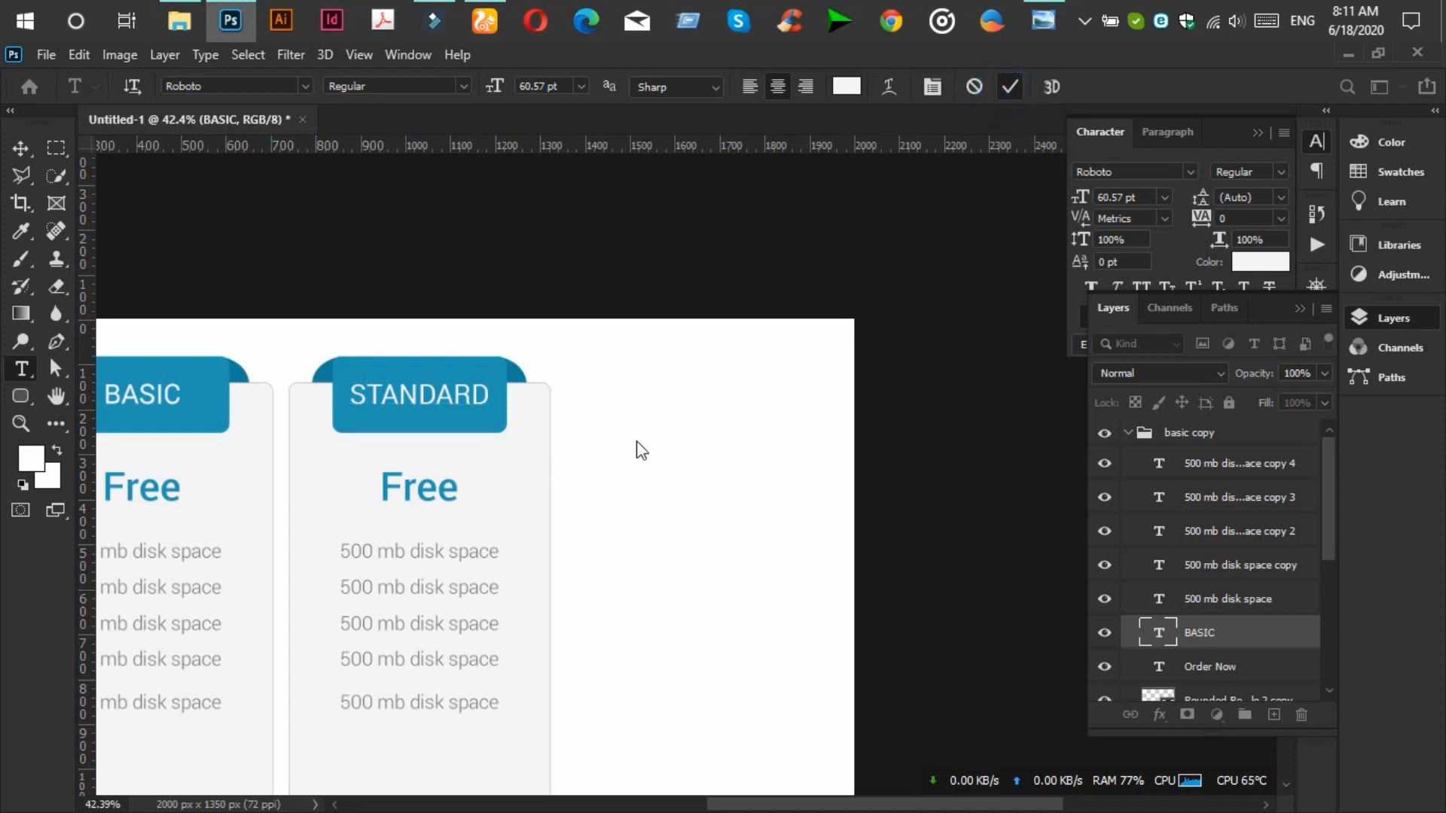
Replace the STANDARD column's Free text with the price $19.99/mo, as in the reference image.
{"action": "left_click", "coordinate": [1047, 20]}
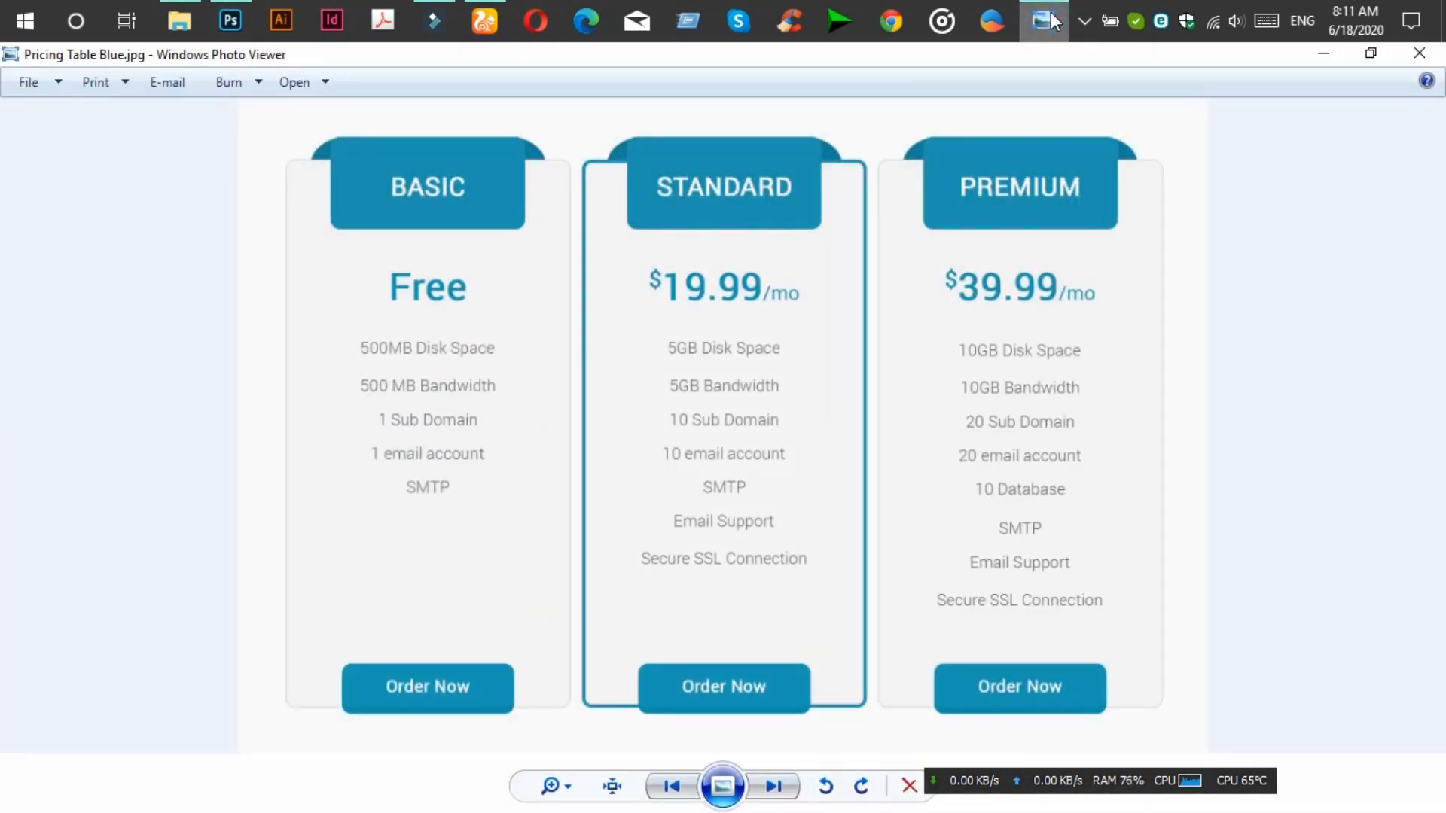
{"action": "left_click", "coordinate": [1051, 11]}
{"action": "left_click", "coordinate": [417, 480]}
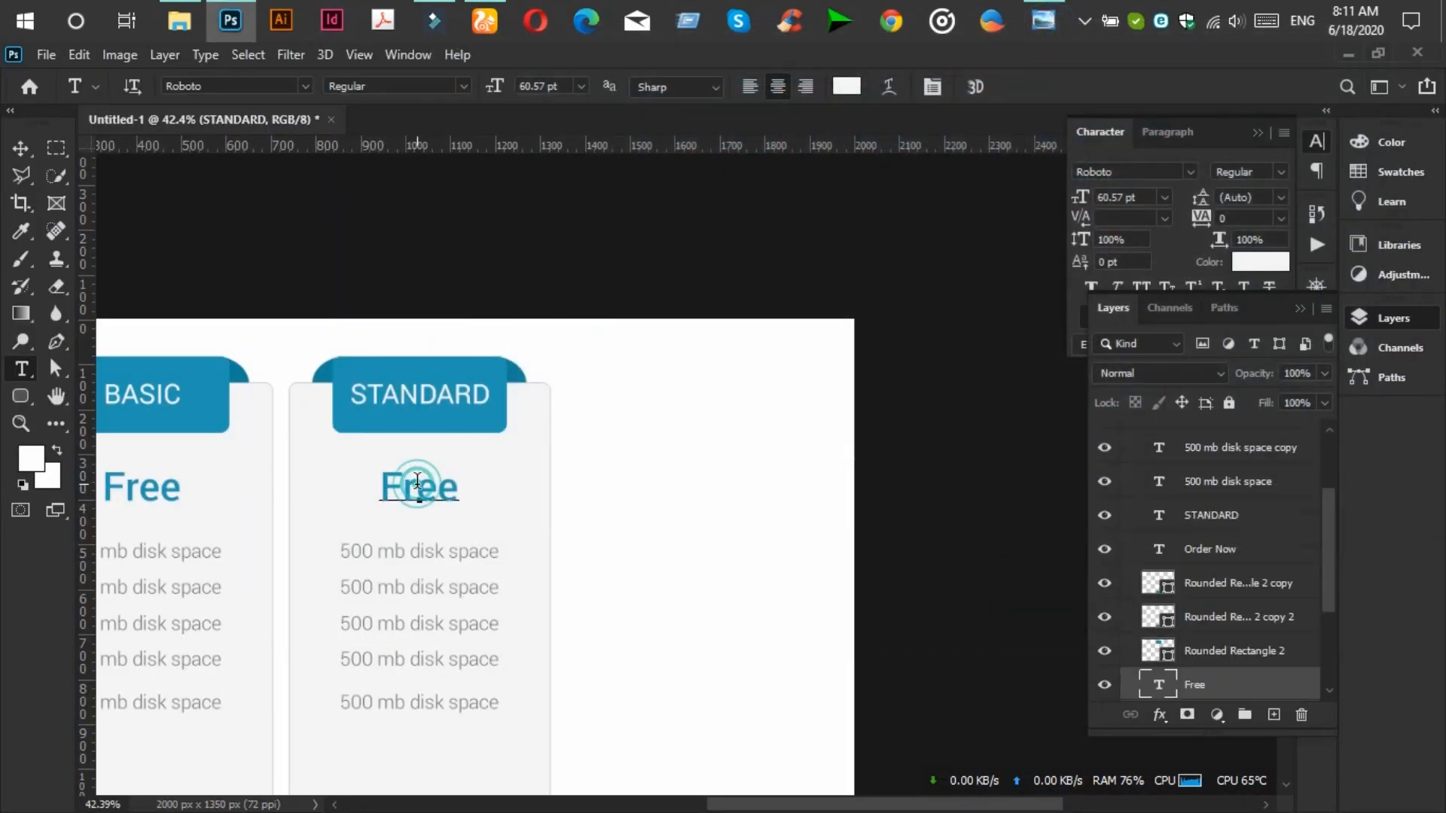
{"action": "double_click", "coordinate": [417, 480]}
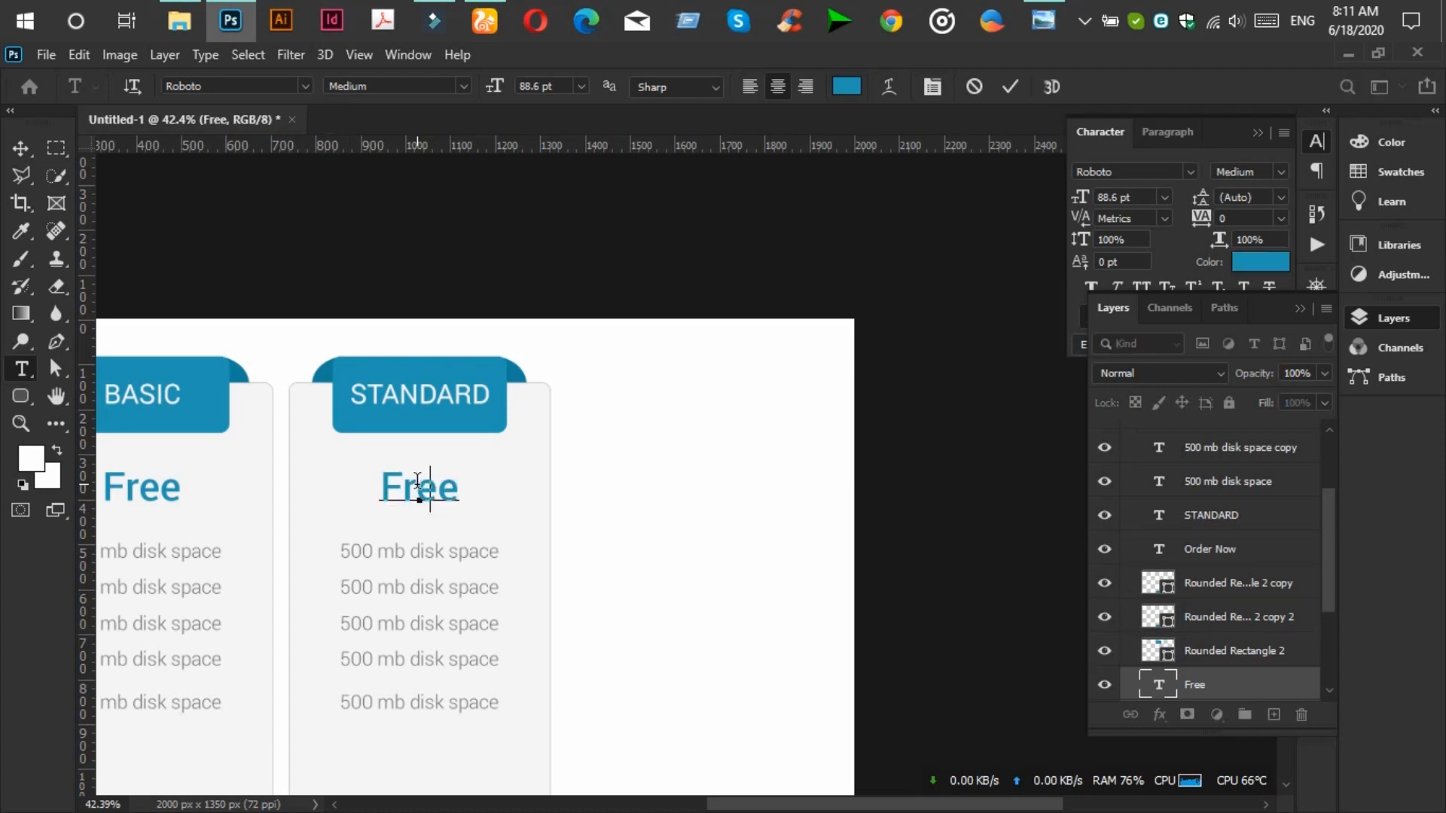
{"action": "type", "text": "19.99/MO"}
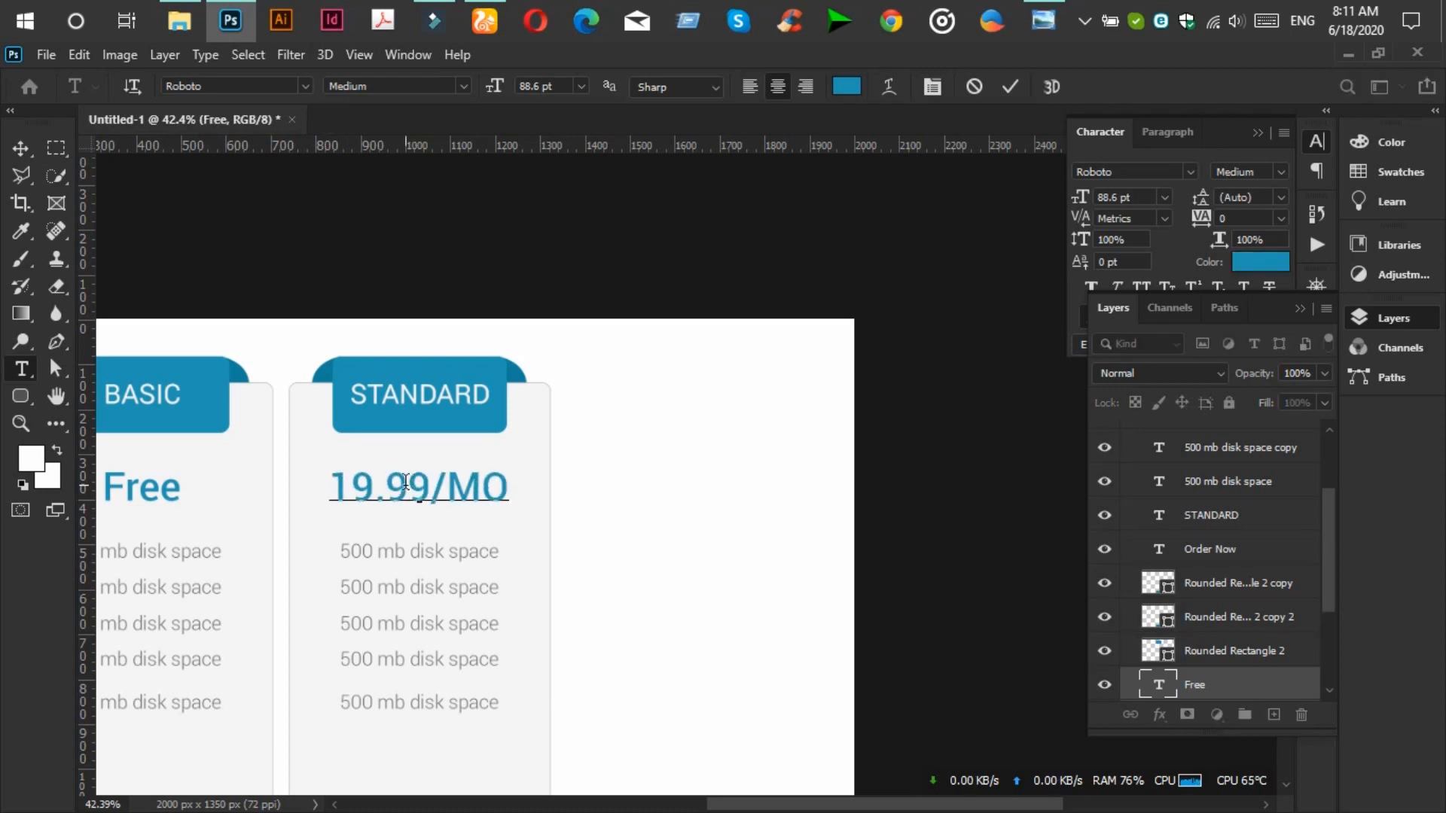
{"action": "key", "text": "BackSpace"}
{"action": "key", "text": "BackSpace"}
{"action": "type", "text": "mo"}
{"action": "left_click", "coordinate": [331, 491]}
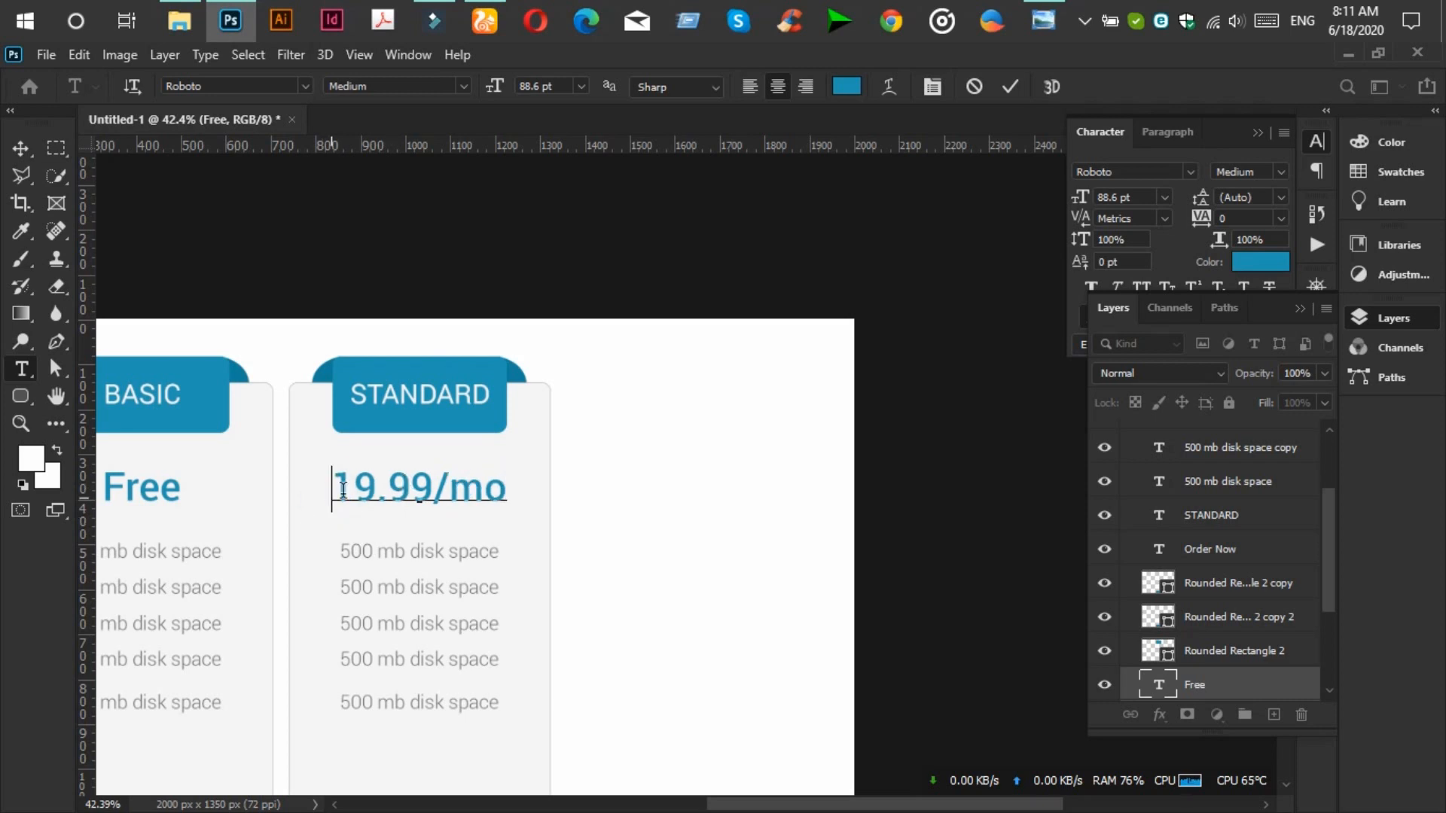
{"action": "type", "text": "$"}
Format the dollar sign of the STANDARD price as superscript and compare it with the reference image.
{"action": "left_click", "coordinate": [1043, 21]}
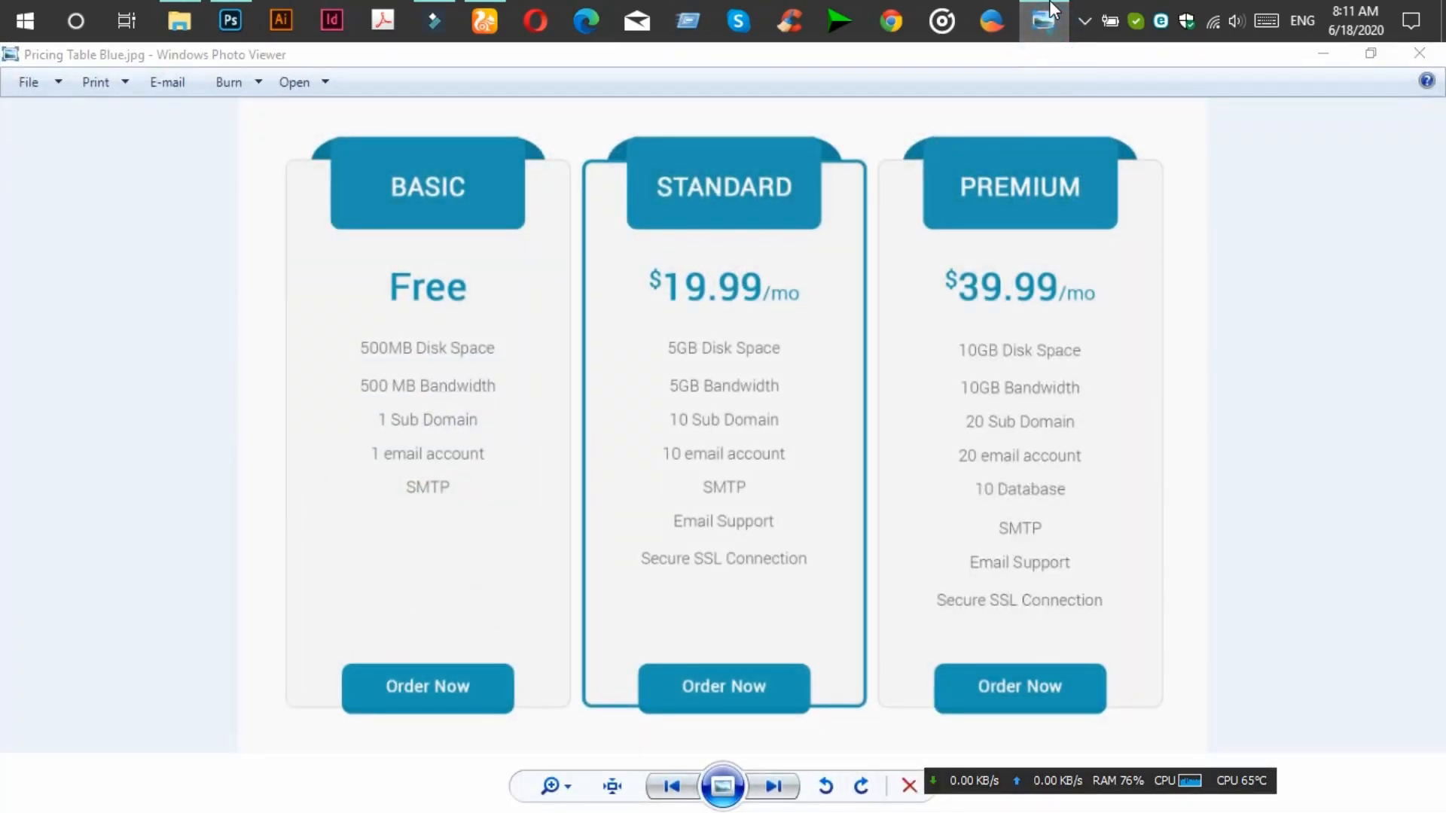
{"action": "left_click", "coordinate": [1051, 10]}
{"action": "left_click_drag", "start_coordinate": [323, 489], "coordinate": [345, 490]}
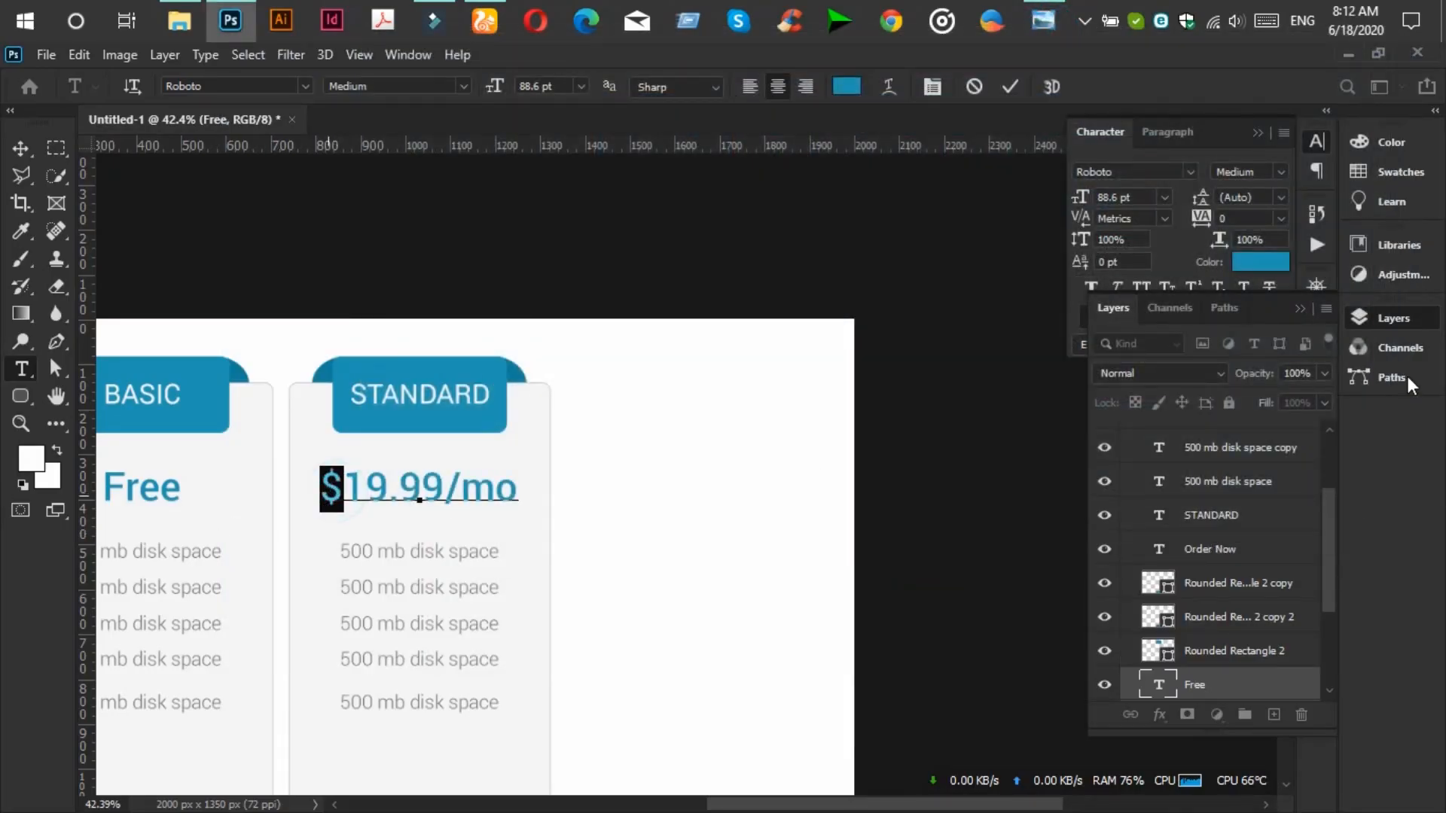
{"action": "left_click", "coordinate": [1299, 307]}
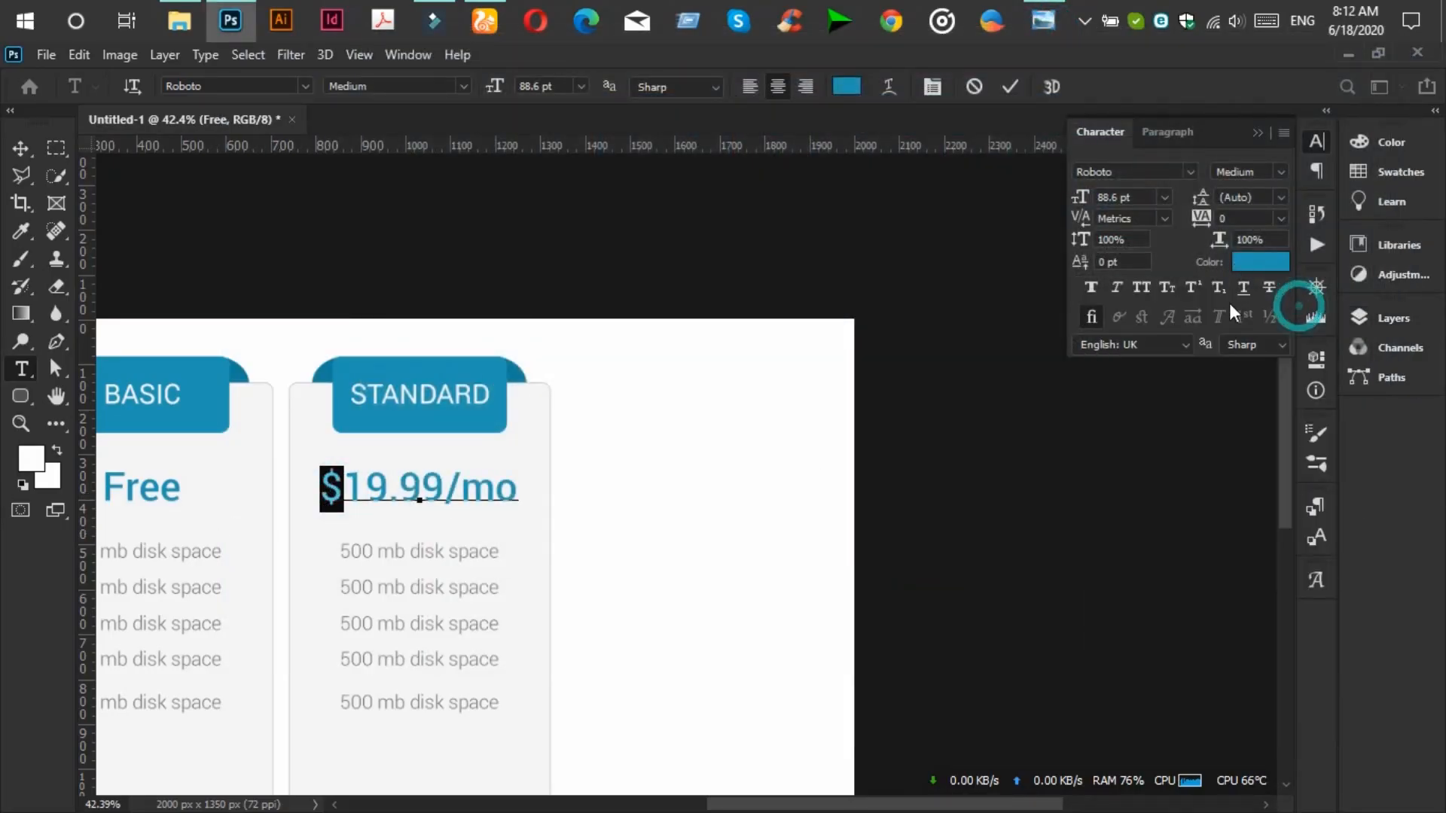
{"action": "left_click", "coordinate": [1192, 287]}
{"action": "left_click", "coordinate": [1041, 20]}
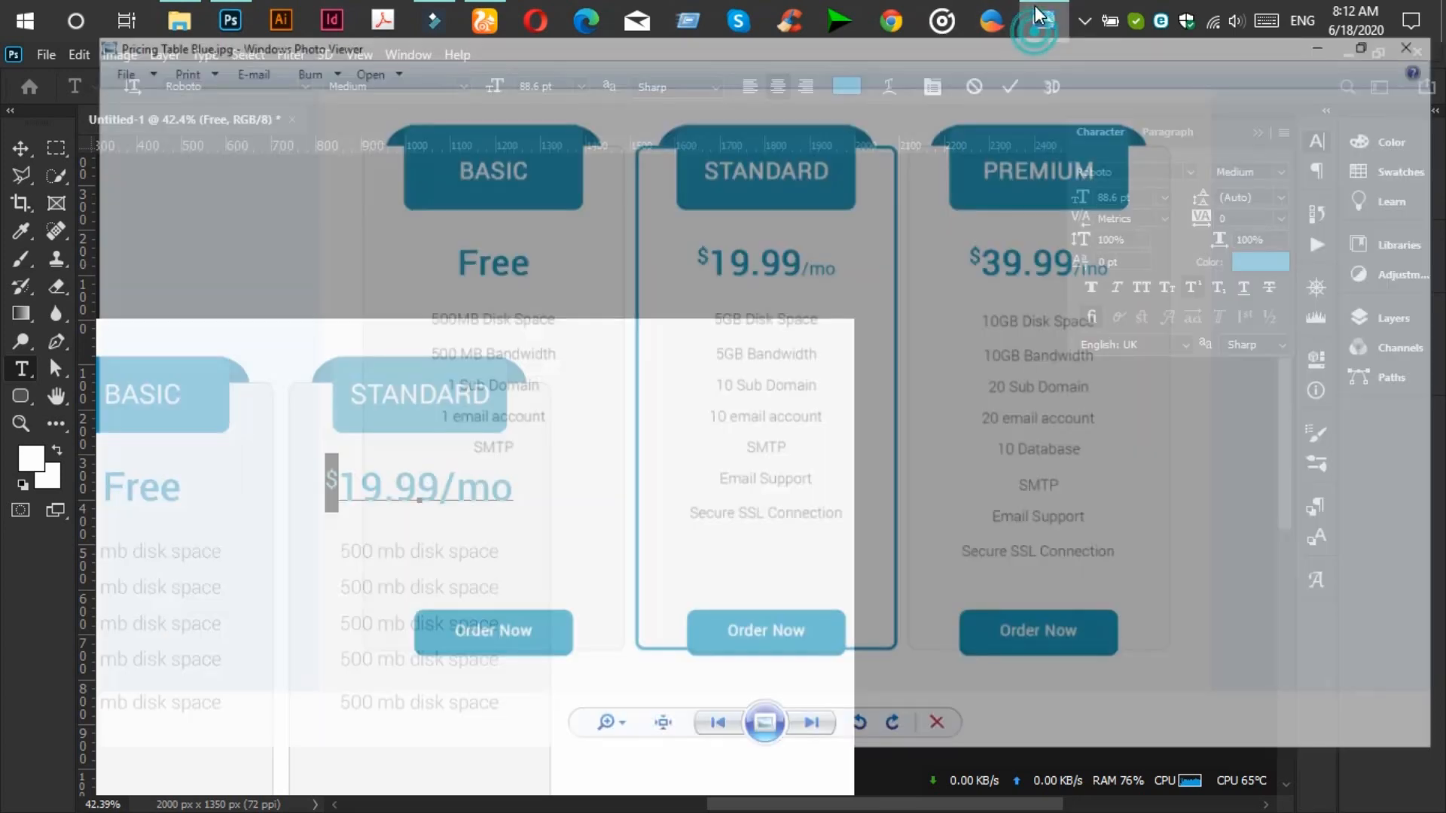
Set the /mo part of the STANDARD price to the Roboto Regular weight and compare it with the reference image.
{"action": "left_click", "coordinate": [1037, 28]}
{"action": "left_click", "coordinate": [476, 494]}
{"action": "left_click_drag", "start_coordinate": [443, 494], "coordinate": [519, 490]}
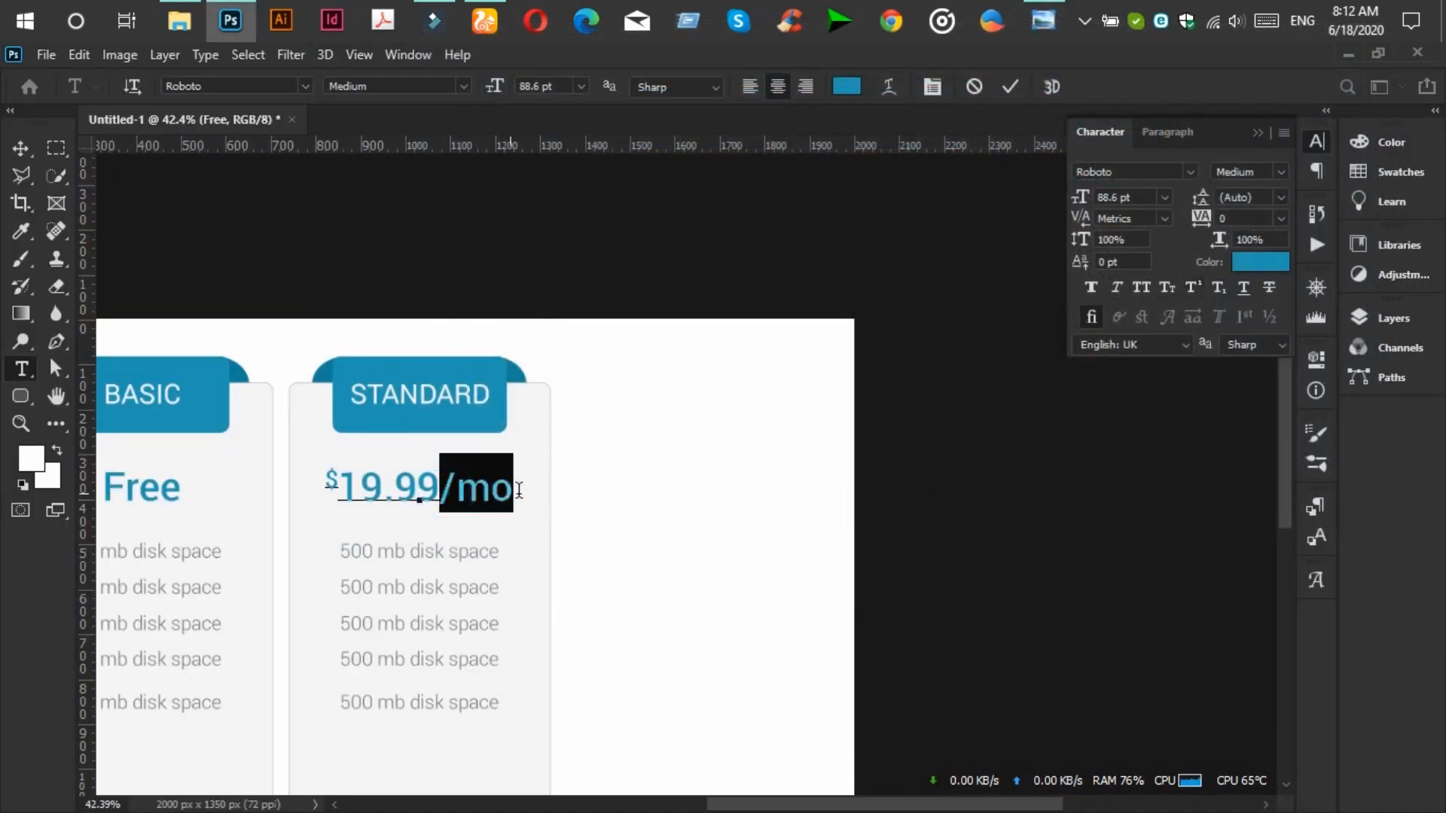
{"action": "left_click", "coordinate": [464, 87]}
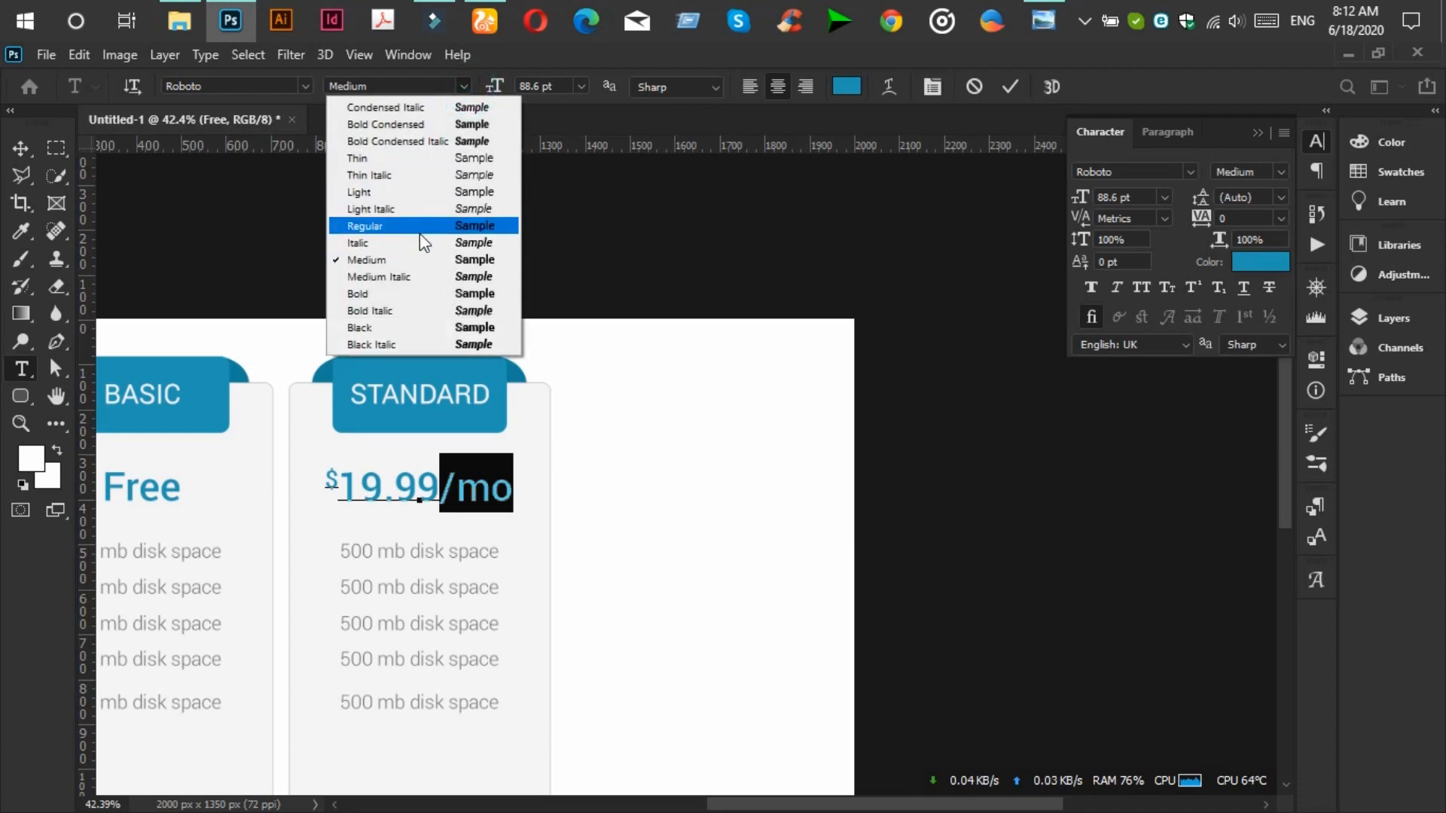
{"action": "left_click", "coordinate": [418, 228]}
{"action": "left_click", "coordinate": [1044, 21]}
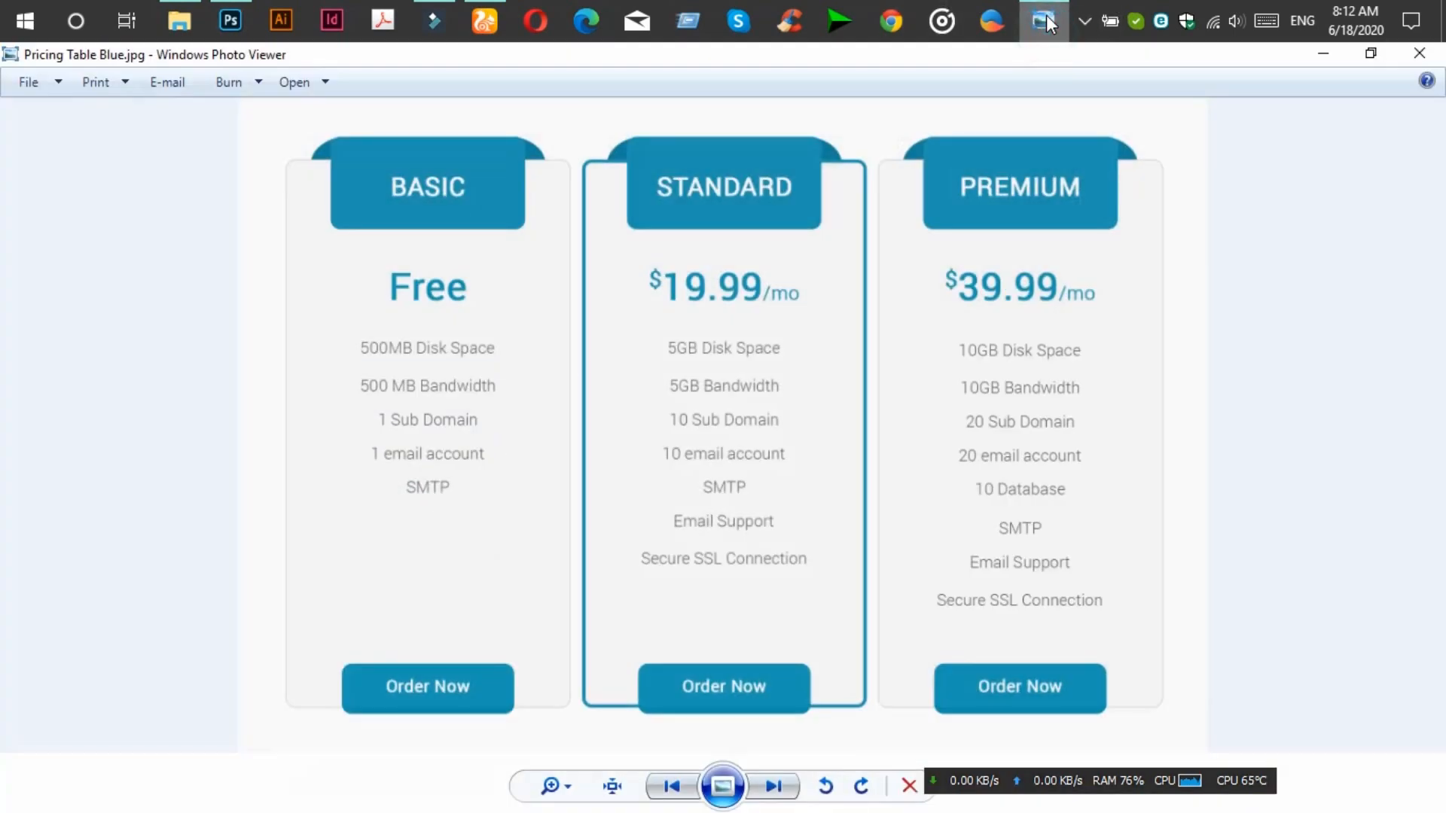
{"action": "left_click", "coordinate": [1046, 17]}
Reduce the font size of the /mo text to 57.6 pt and check it against the reference image.
{"action": "left_click", "coordinate": [547, 87]}
{"action": "scroll", "coordinate": [547, 91], "scroll_direction": "down", "scroll_amount": 16}
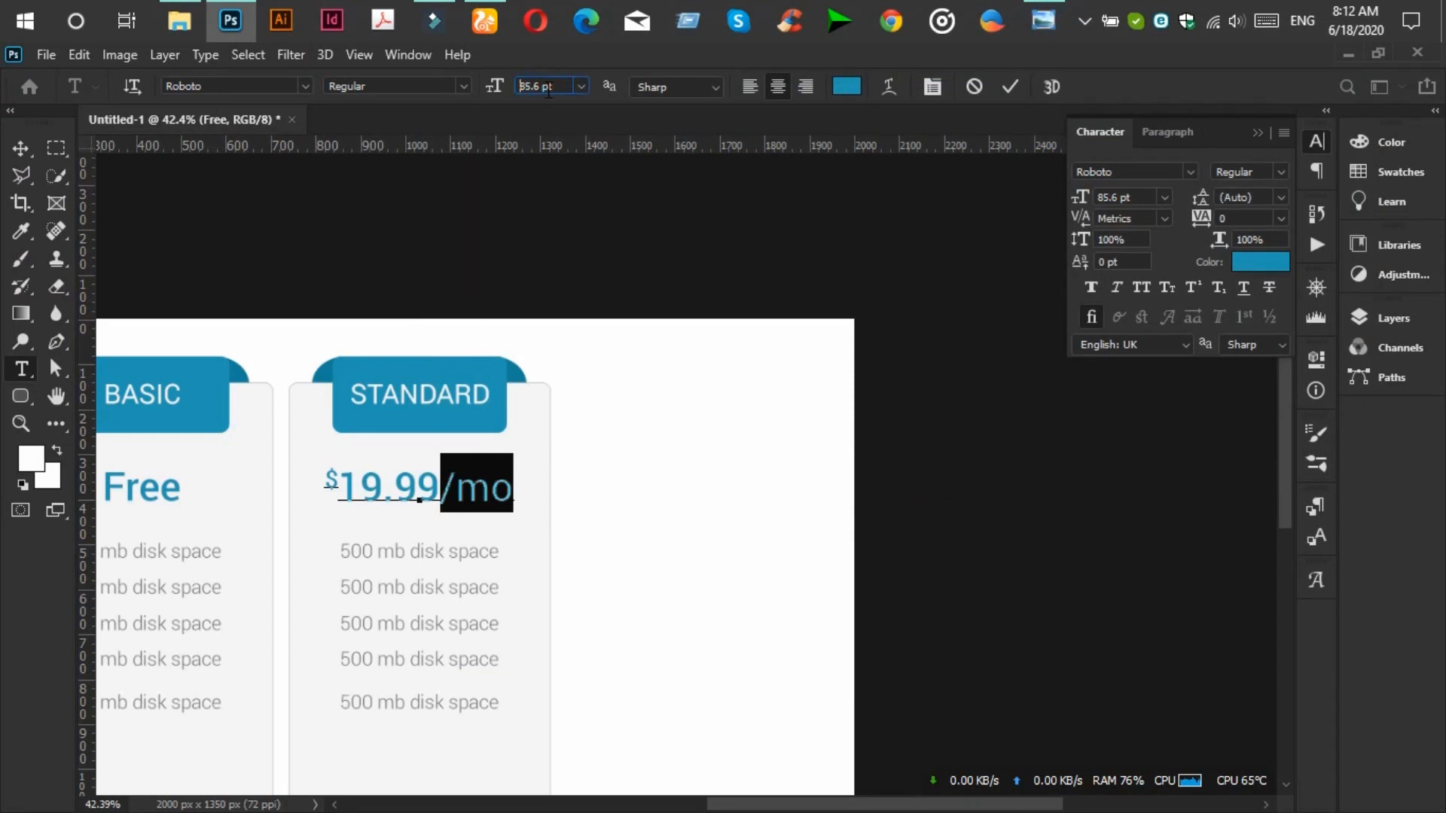
{"action": "scroll", "coordinate": [548, 89], "scroll_direction": "down", "scroll_amount": 7}
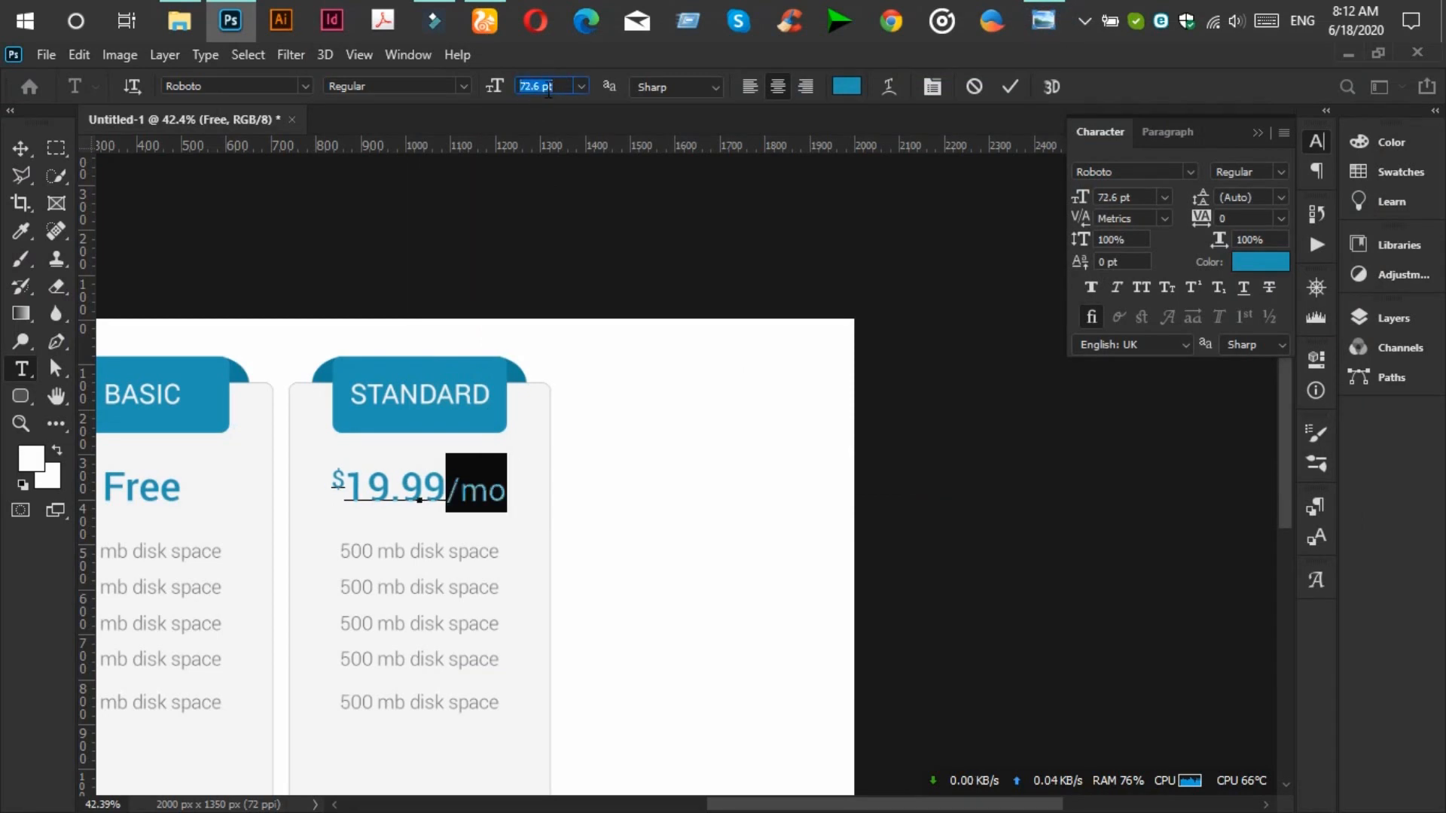
{"action": "scroll", "coordinate": [548, 89], "scroll_direction": "down", "scroll_amount": 8}
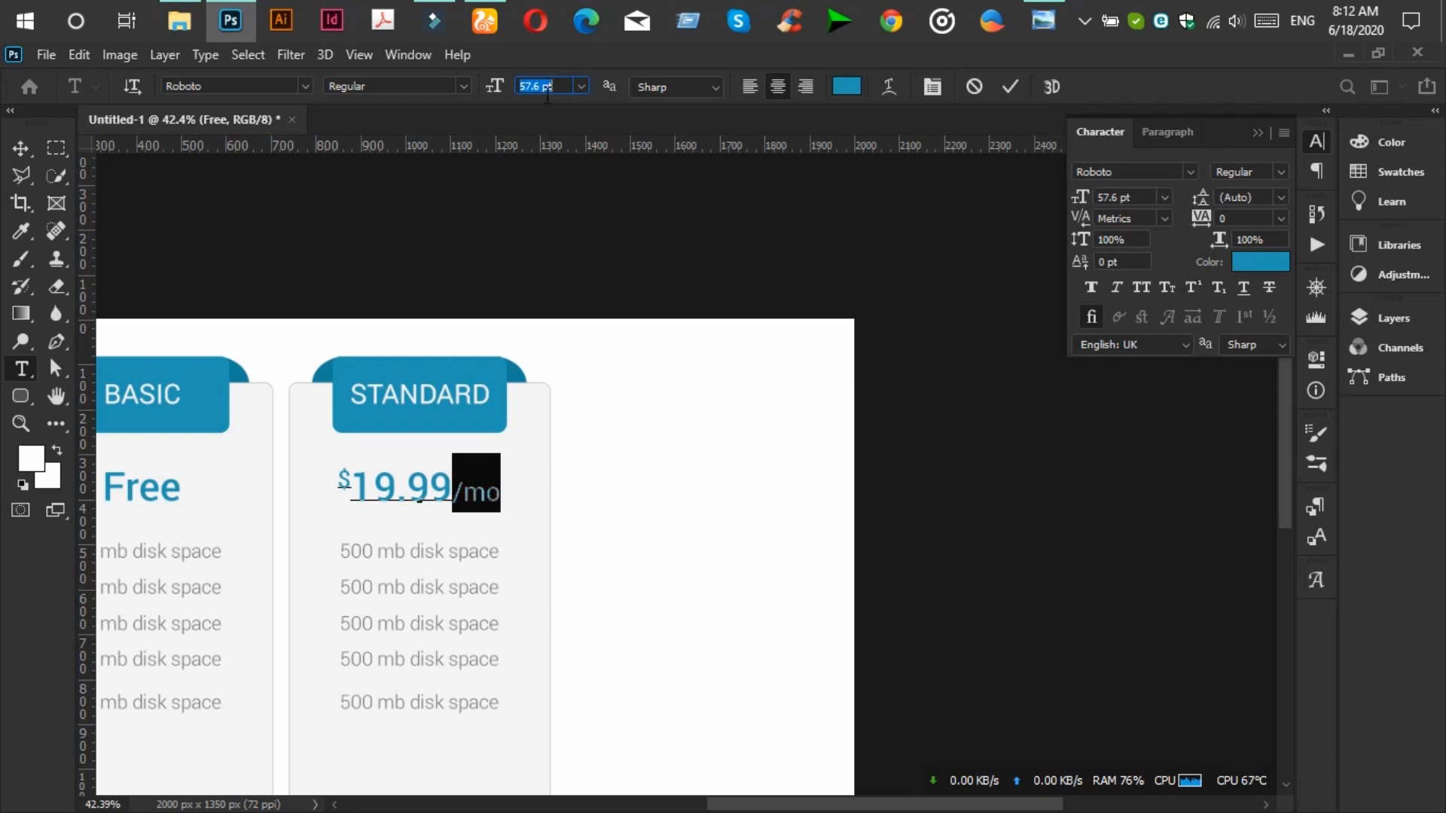
{"action": "left_click", "coordinate": [21, 148]}
{"action": "scroll", "coordinate": [666, 559], "scroll_direction": "down", "scroll_amount": 2}
{"action": "left_click", "coordinate": [1031, 18]}
{"action": "left_click", "coordinate": [1038, 15]}
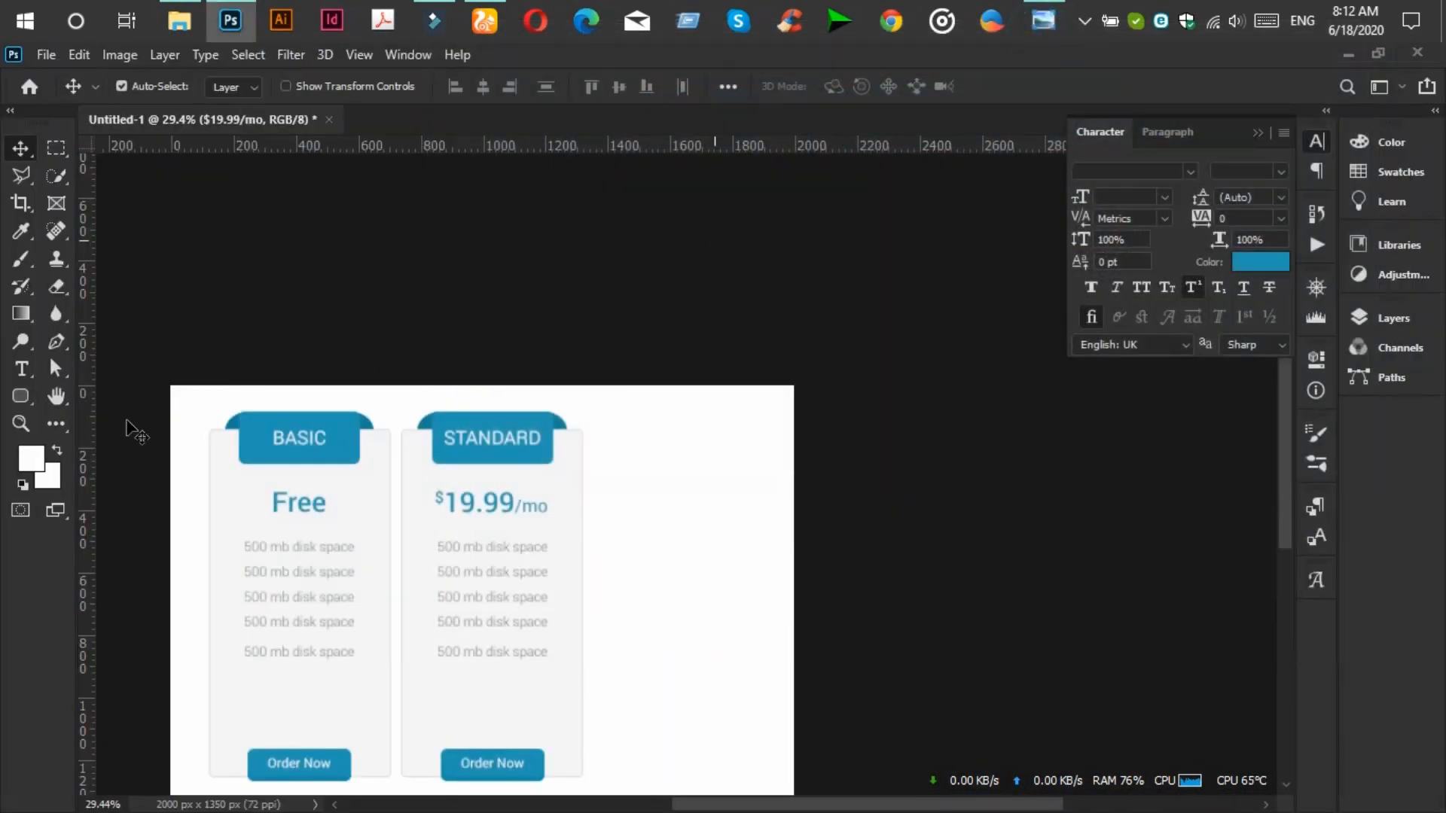
Set the font size of the /mo text in the STANDARD price to 50 pt.
{"action": "left_click", "coordinate": [21, 368]}
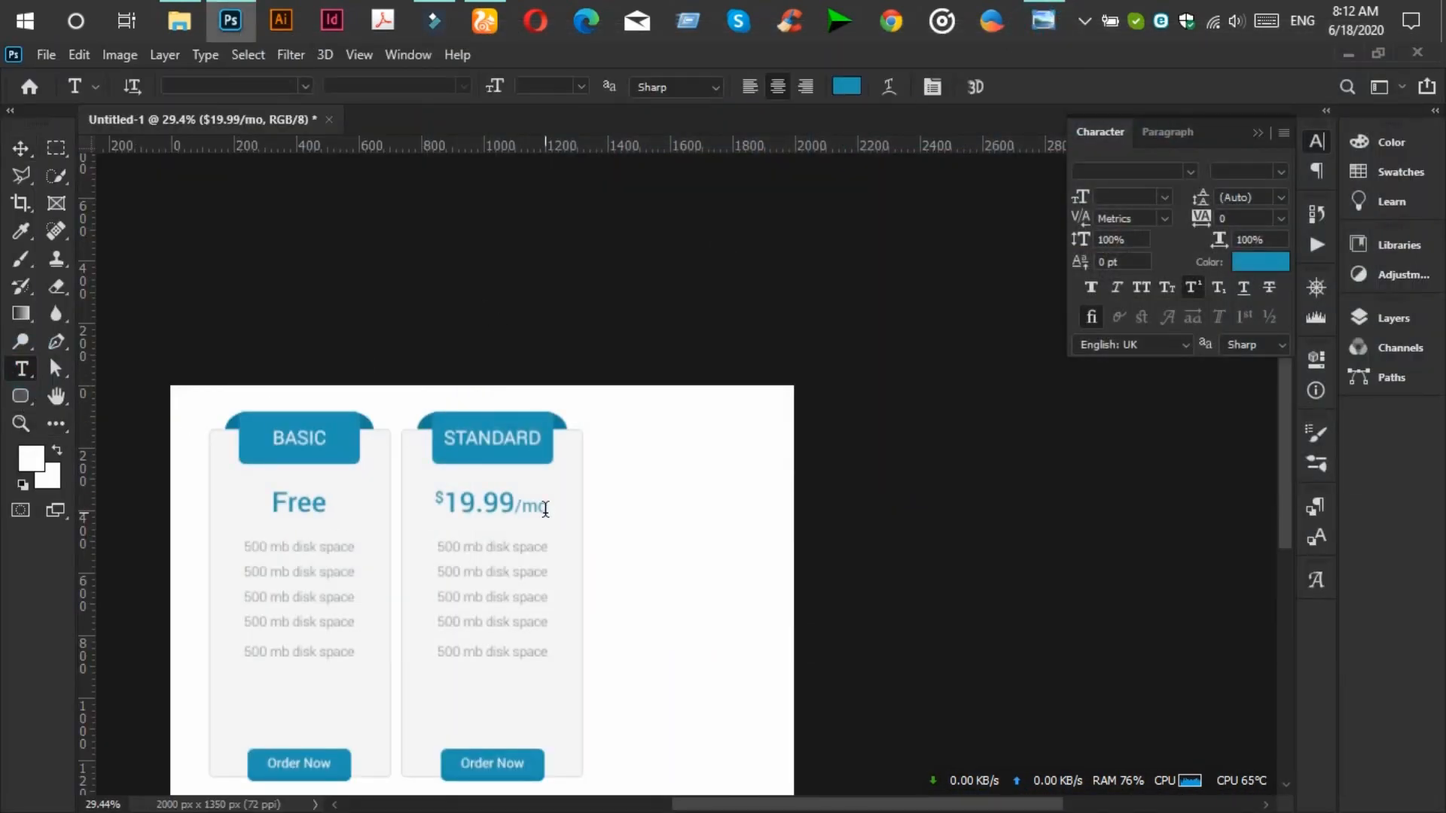
{"action": "left_click_drag", "start_coordinate": [515, 503], "coordinate": [549, 504]}
{"action": "left_click", "coordinate": [556, 89]}
{"action": "scroll", "coordinate": [557, 89], "scroll_direction": "down", "scroll_amount": 5}
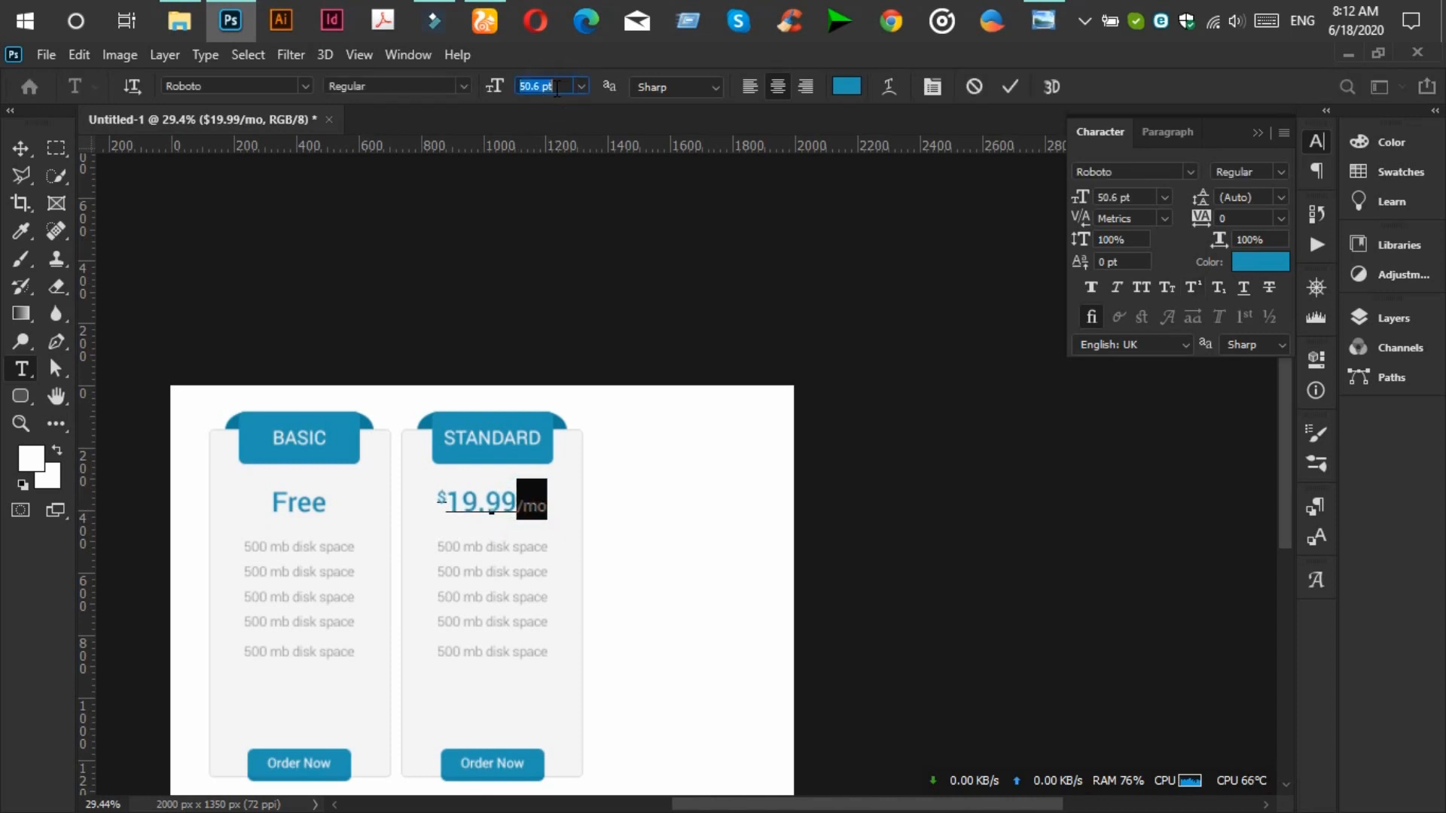
{"action": "type", "text": "50"}
{"action": "key", "text": "Return"}
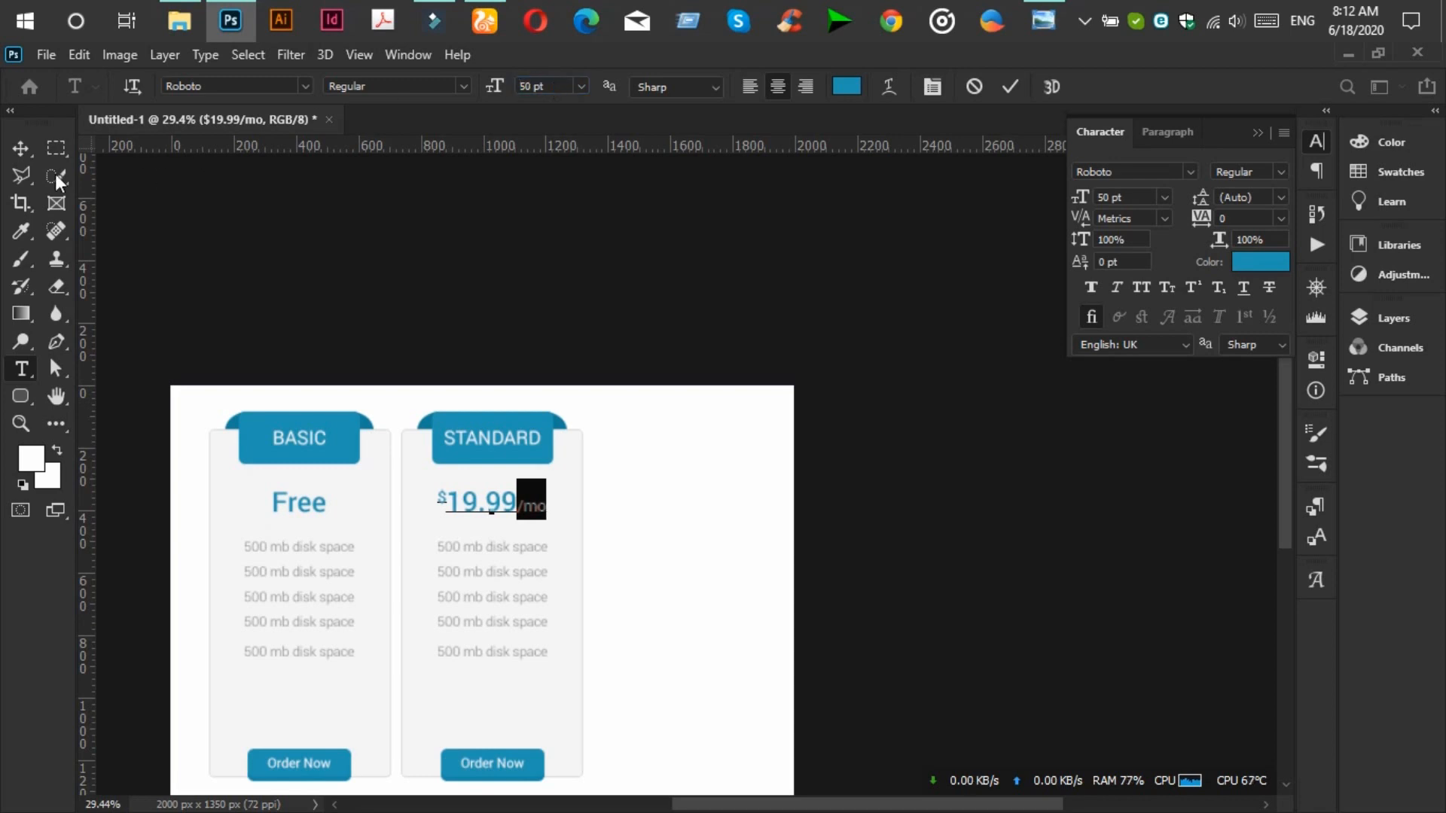
{"action": "left_click", "coordinate": [22, 148]}
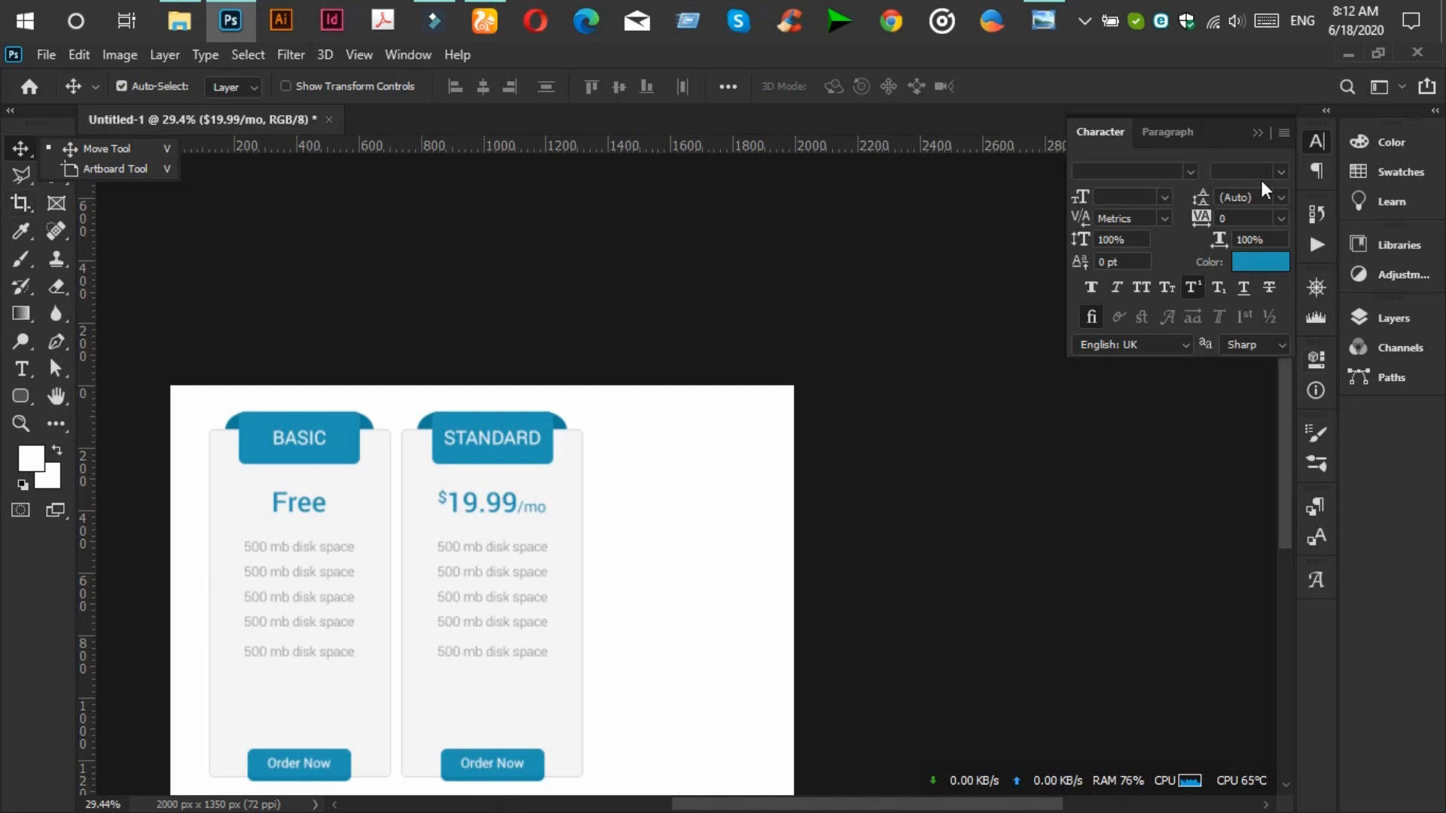
Rename the basic copy layer group as standard.
{"action": "left_click", "coordinate": [1262, 132]}
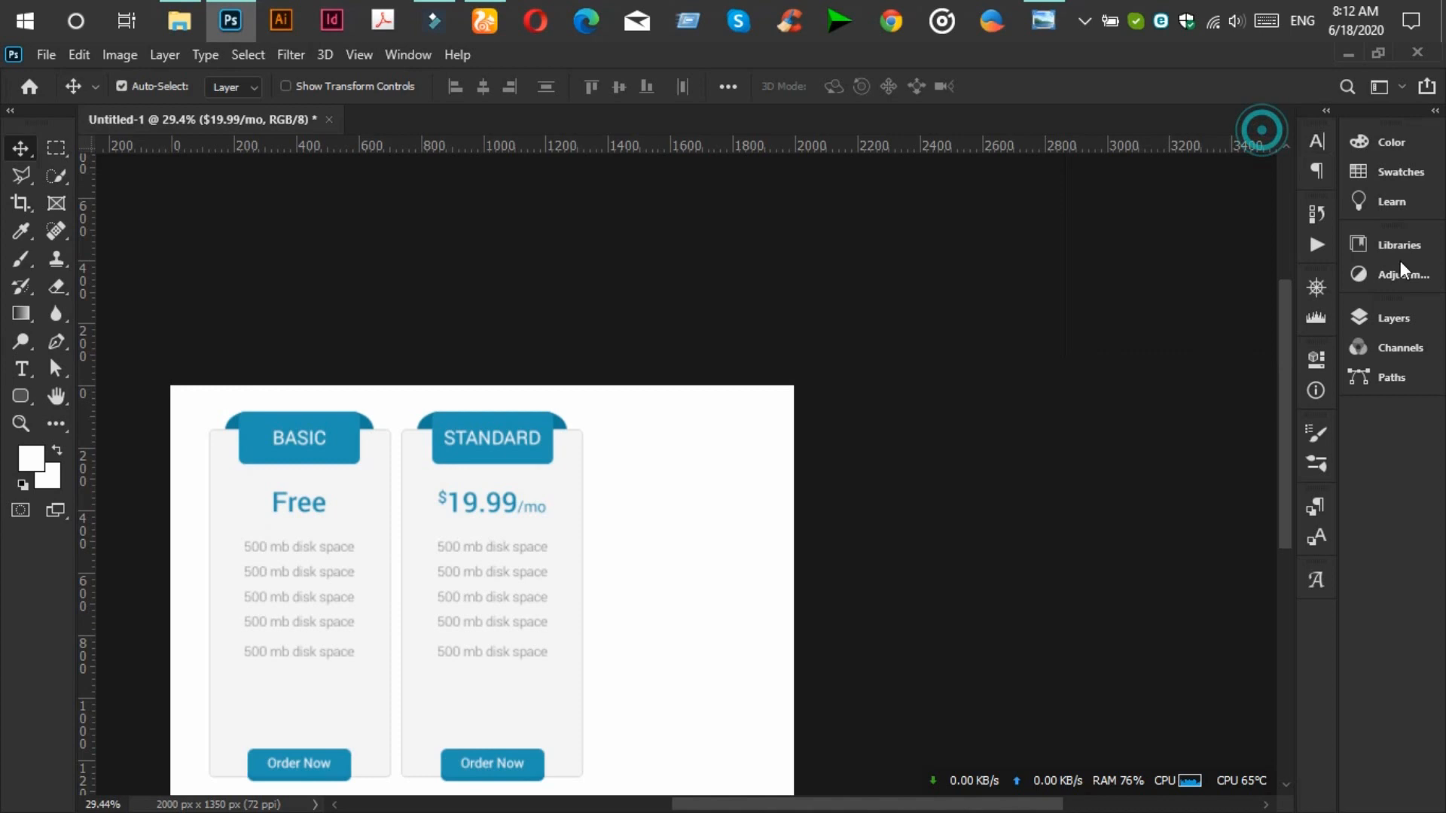
{"action": "left_click", "coordinate": [1390, 319]}
{"action": "scroll", "coordinate": [1212, 595], "scroll_direction": "up", "scroll_amount": 5}
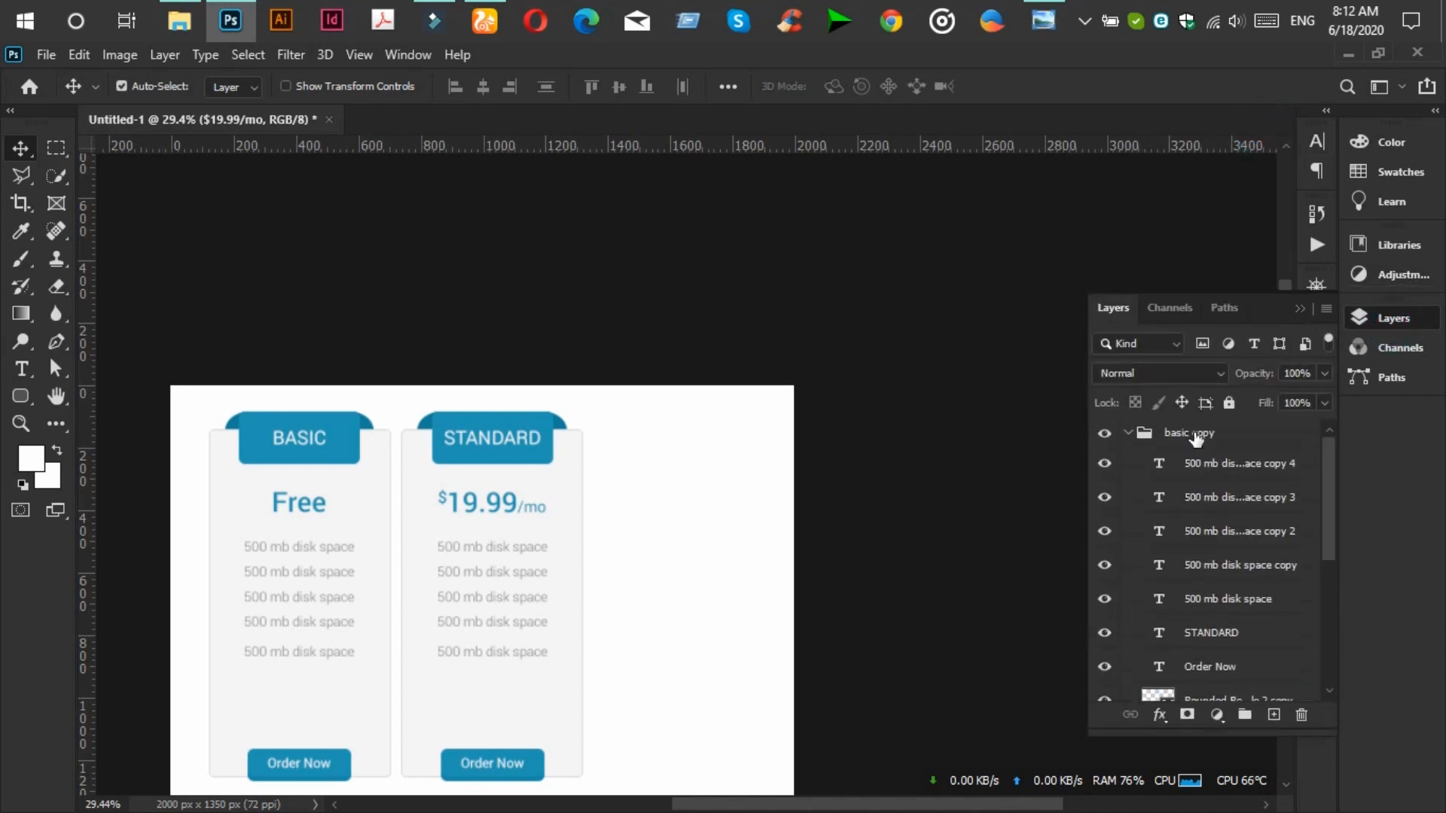
{"action": "double_click", "coordinate": [1196, 432]}
{"action": "type", "text": "sta"}
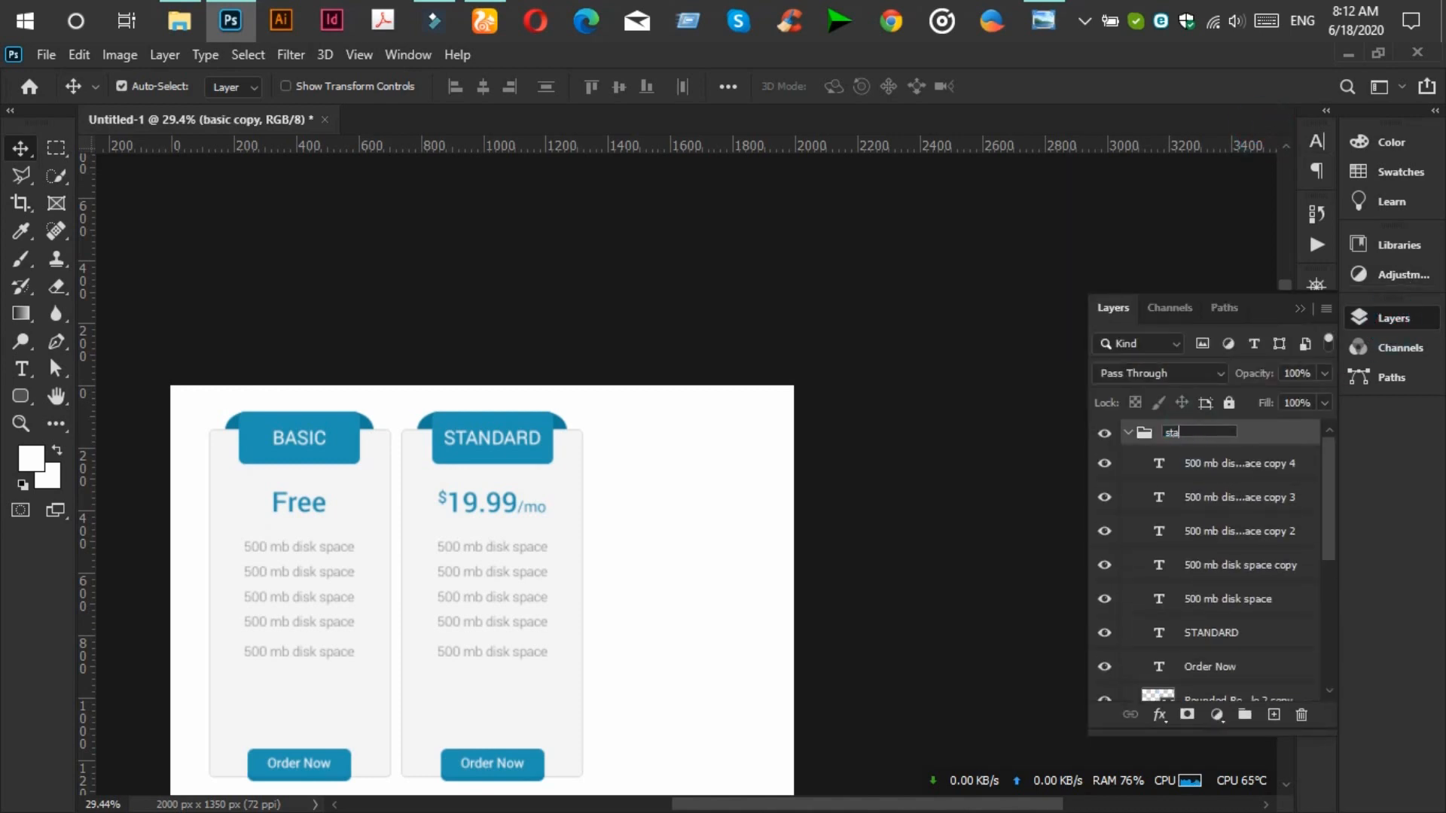
{"action": "type", "text": "ndard"}
{"action": "key", "text": "Return"}
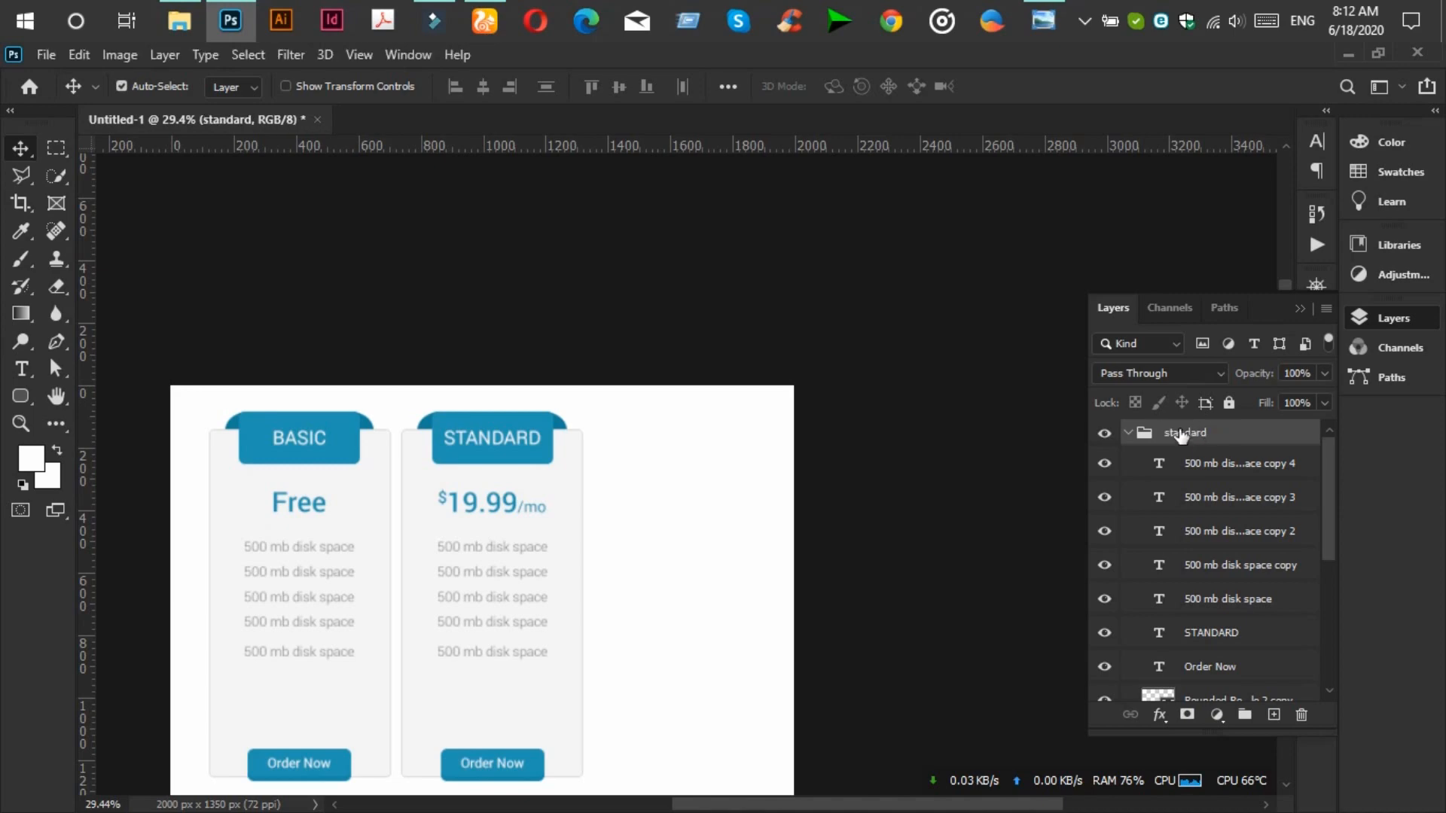
Give the STANDARD column's background rectangle a 3 px stroke in the recently used blue, as in the reference image.
{"action": "scroll", "coordinate": [476, 553], "scroll_direction": "down", "scroll_amount": 1}
{"action": "left_click", "coordinate": [1043, 15]}
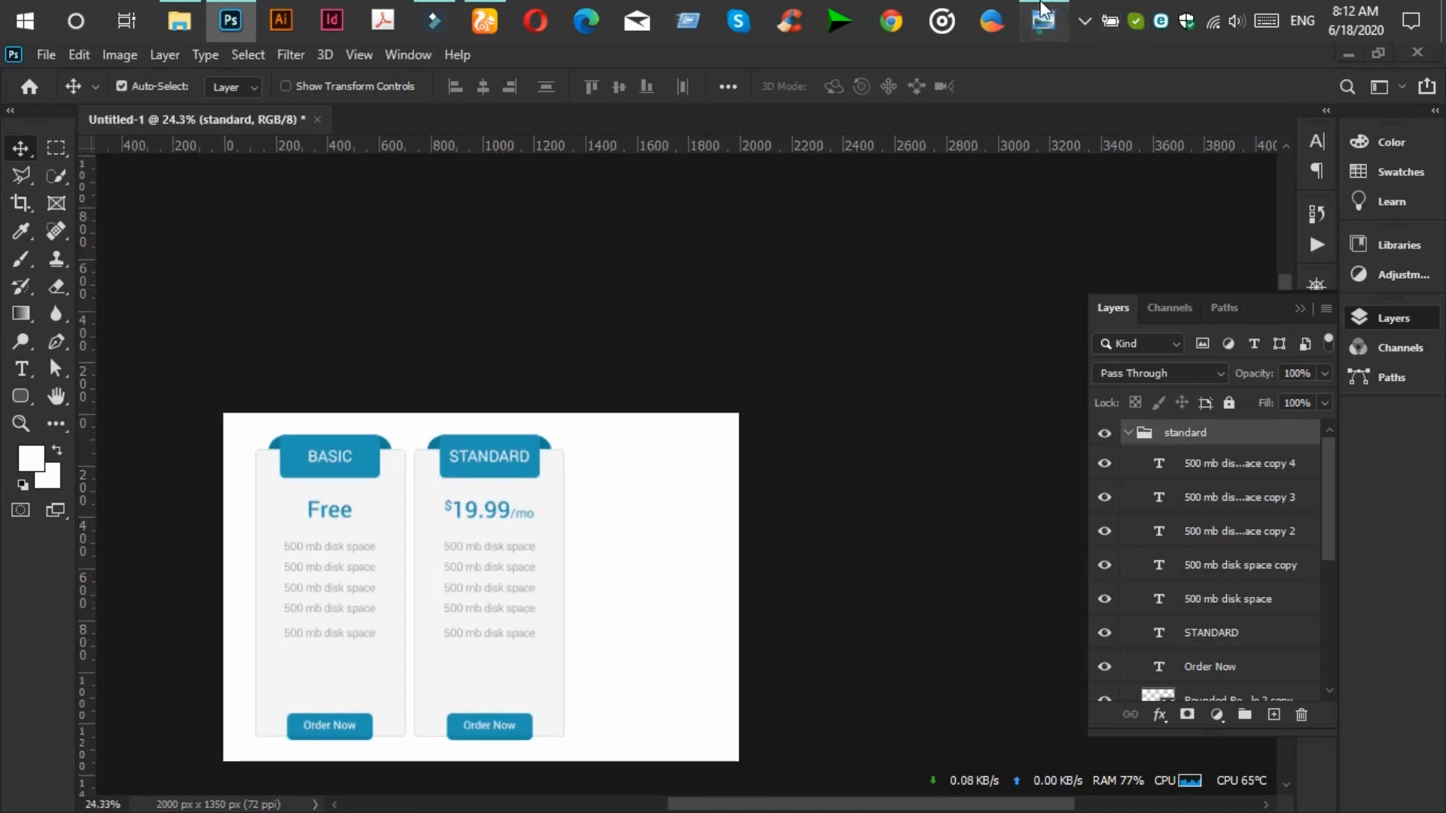
{"action": "left_click", "coordinate": [1043, 15]}
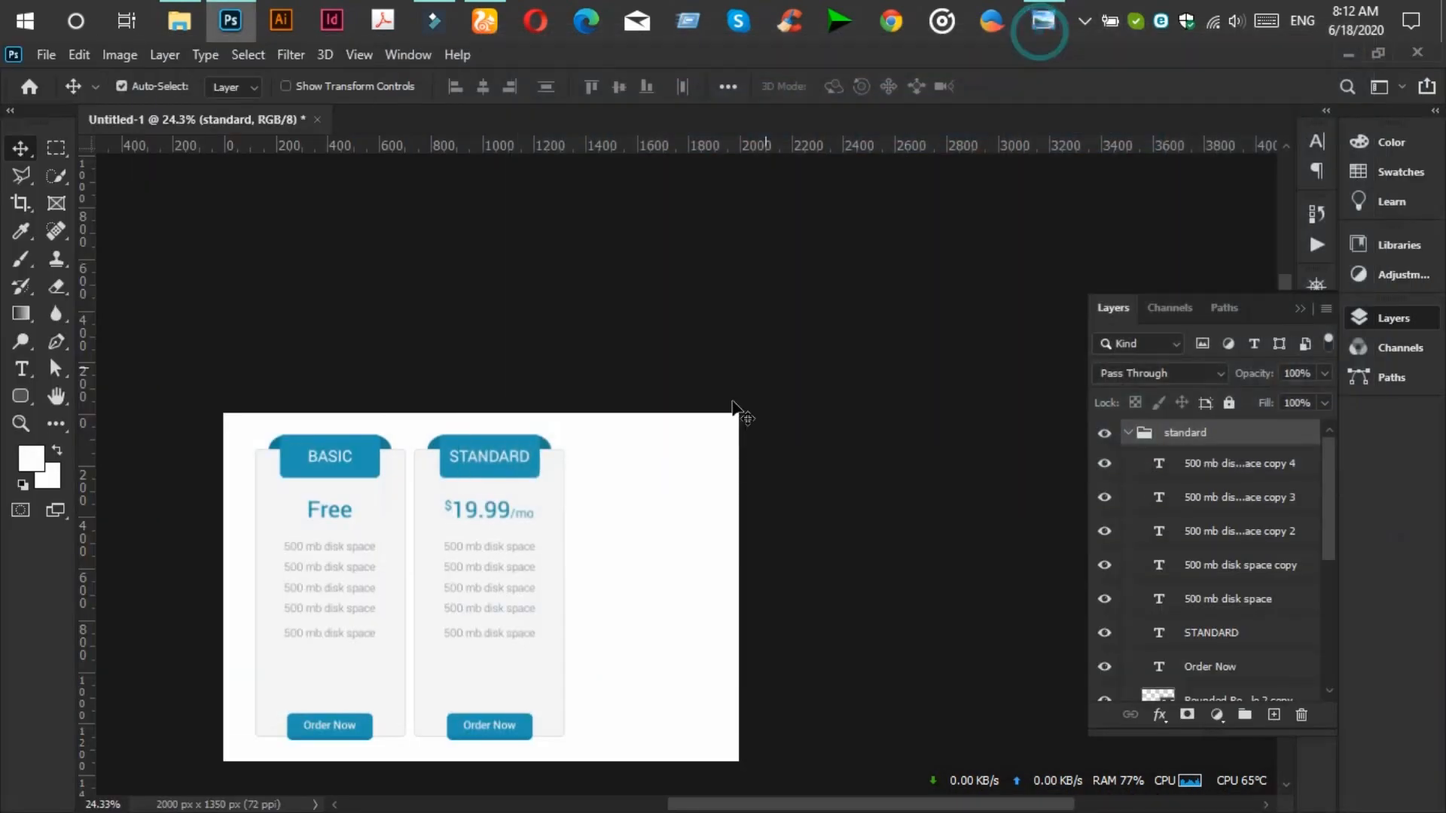
{"action": "left_click", "coordinate": [558, 486]}
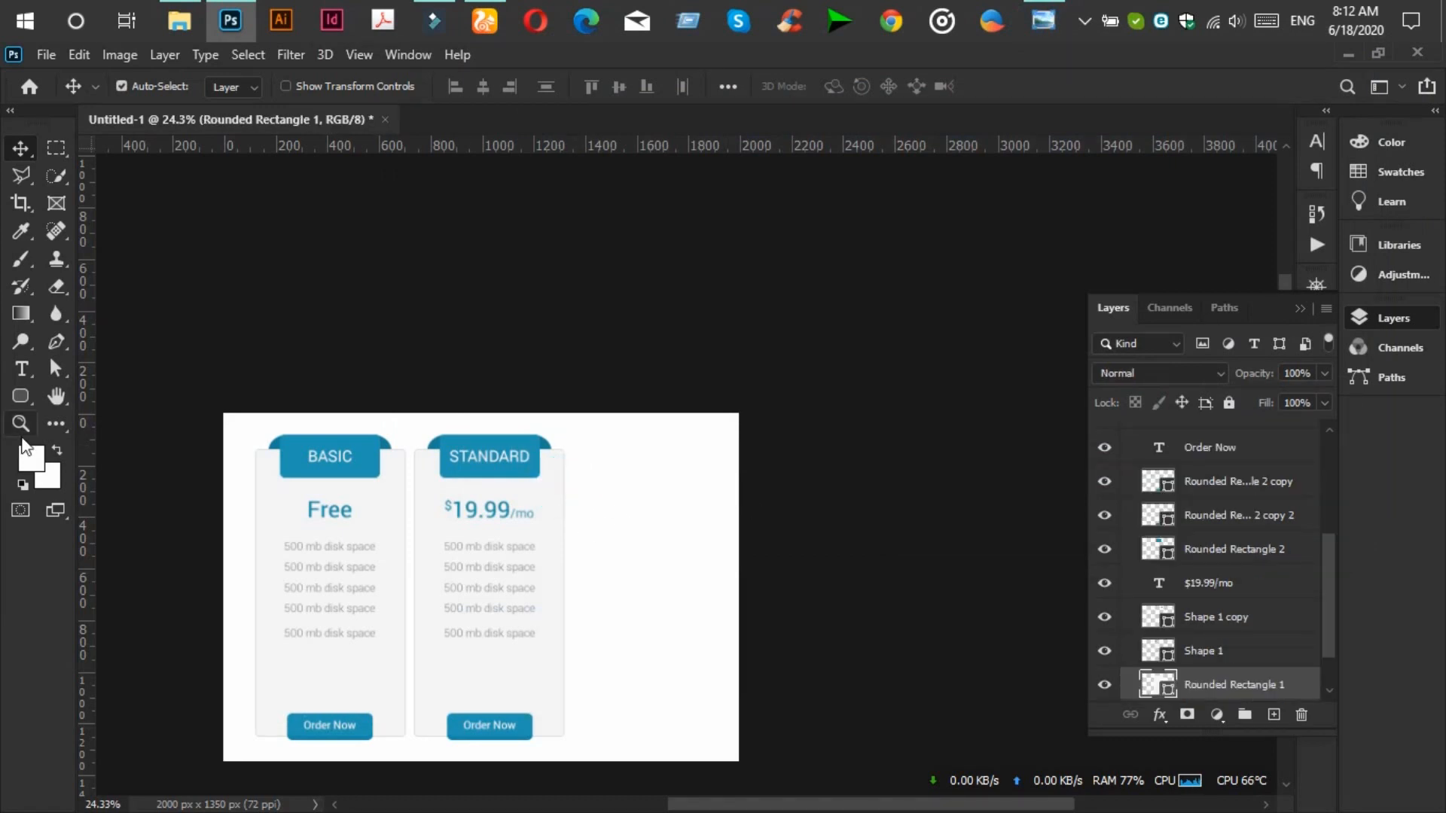
{"action": "left_click", "coordinate": [32, 401]}
{"action": "left_click", "coordinate": [316, 85]}
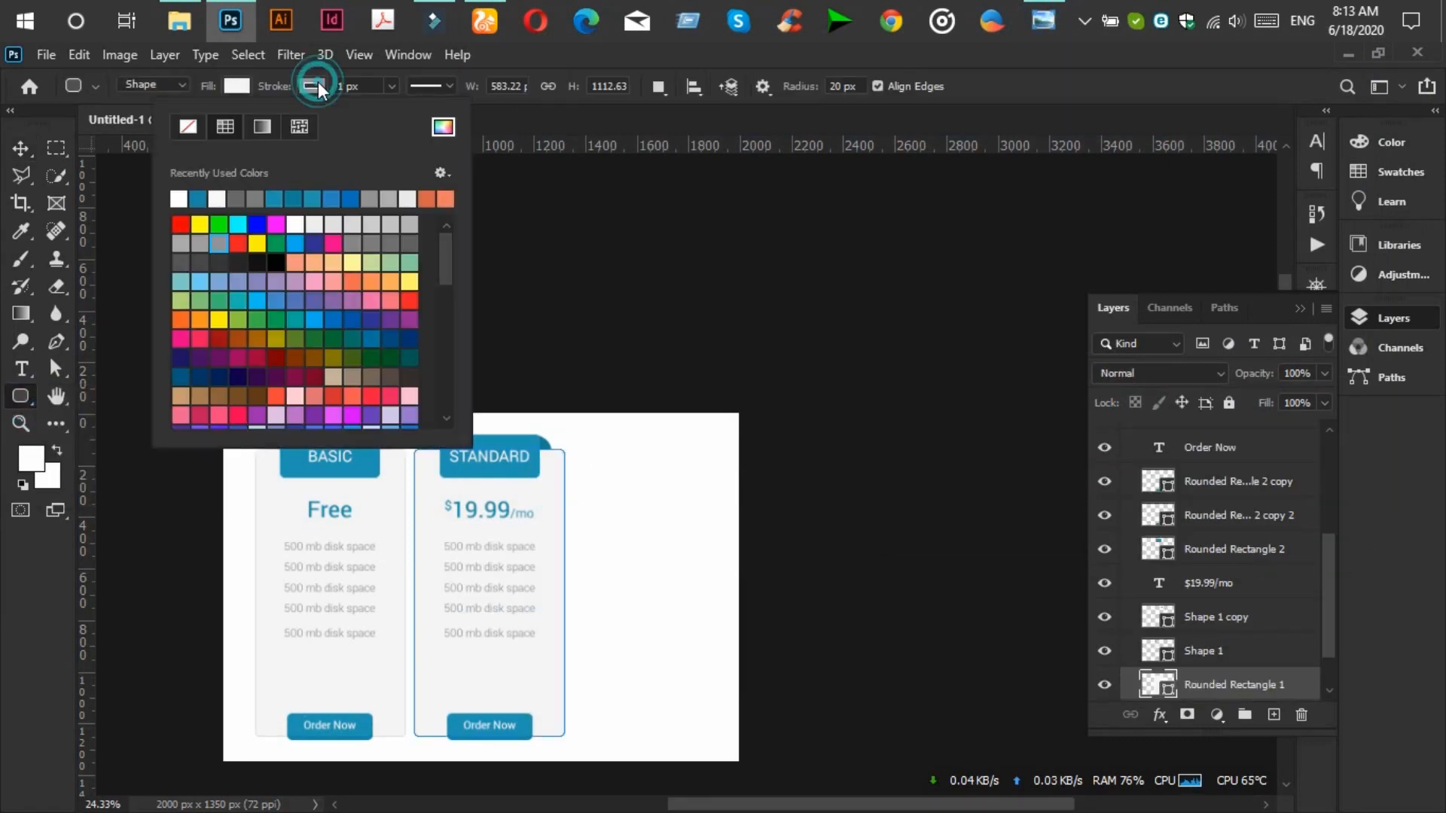
{"action": "left_click", "coordinate": [198, 197]}
{"action": "double_click", "coordinate": [347, 85]}
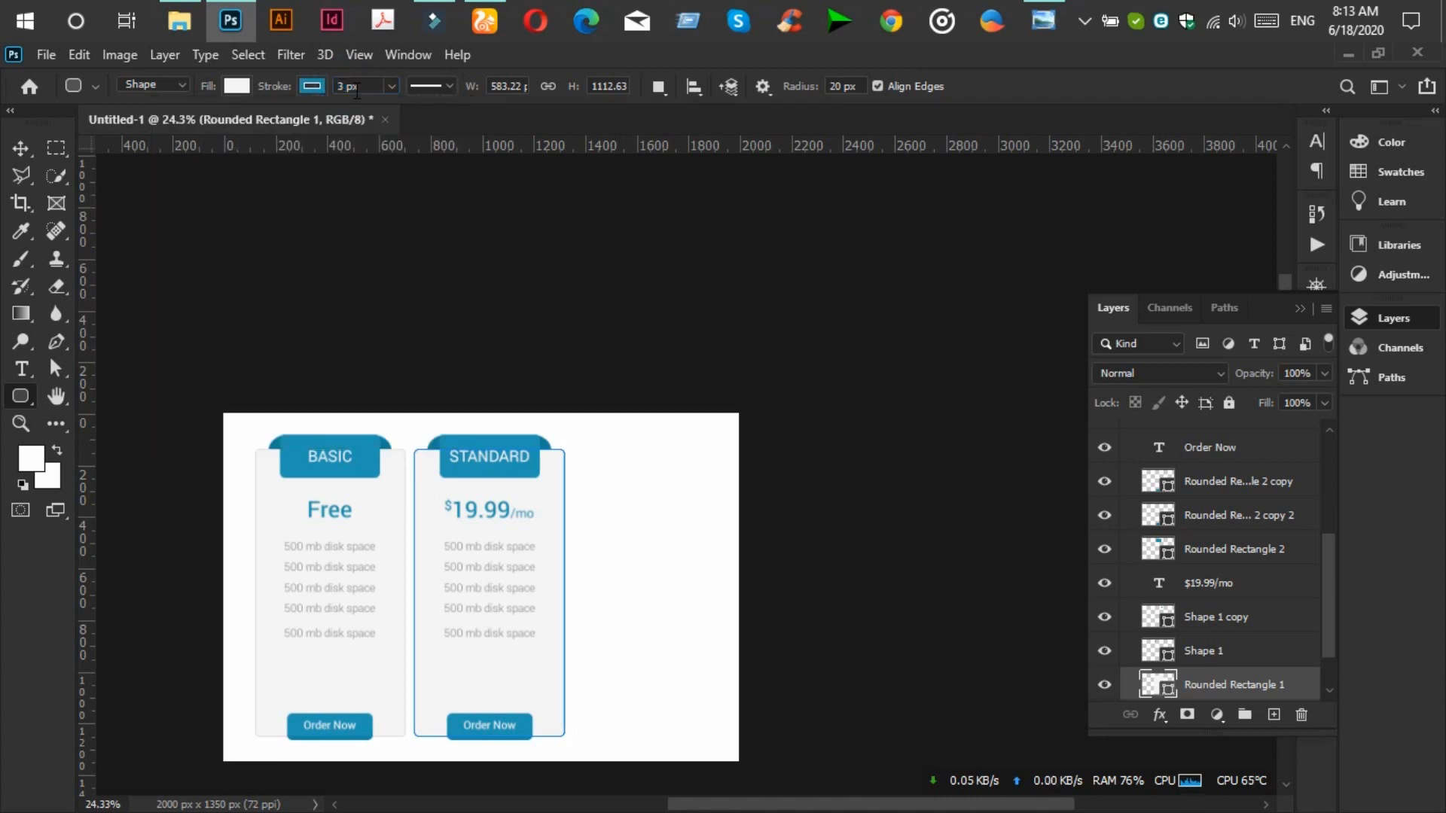
{"action": "left_click", "coordinate": [20, 148]}
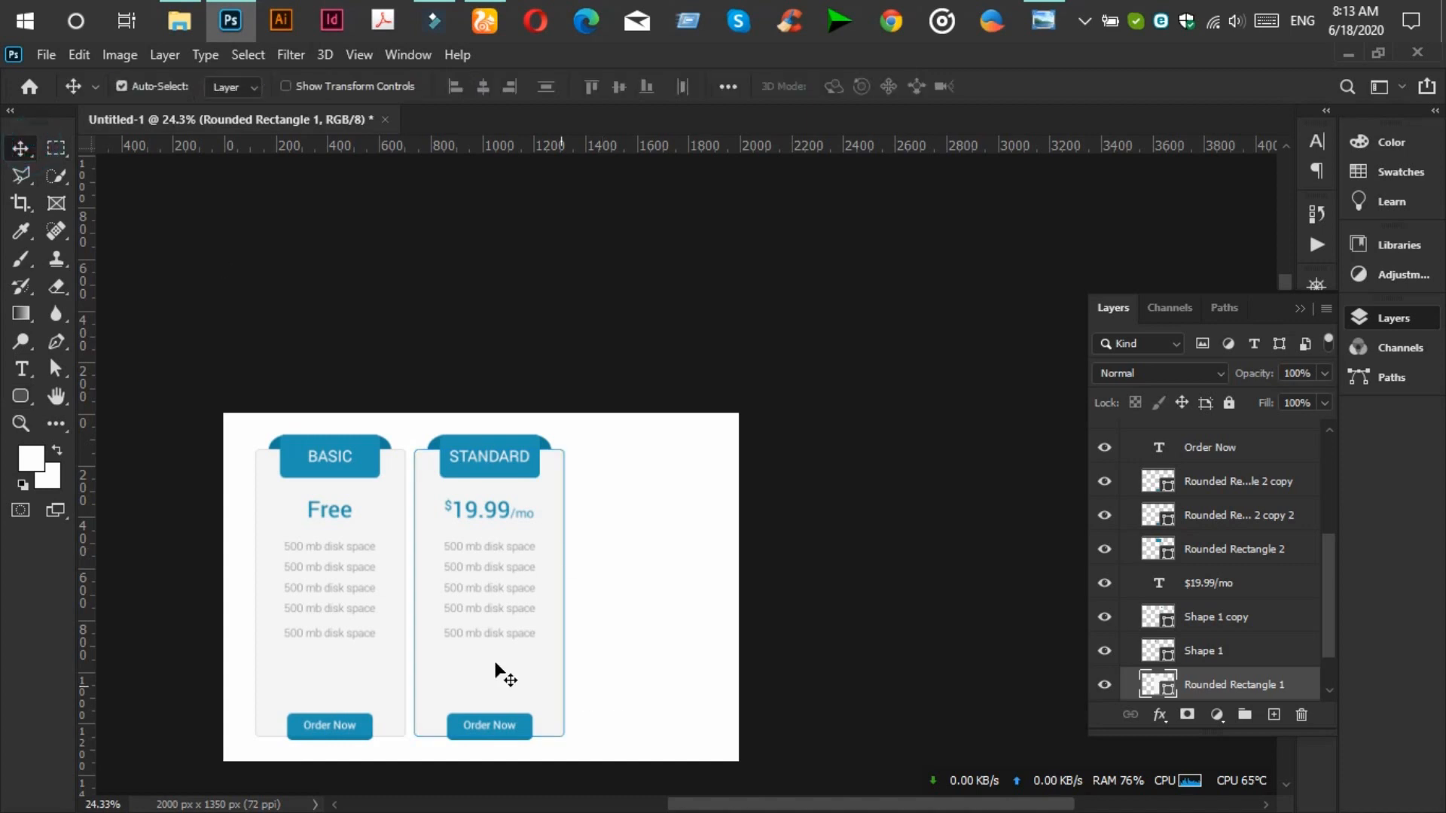
{"action": "scroll", "coordinate": [446, 635], "scroll_direction": "up", "scroll_amount": 2}
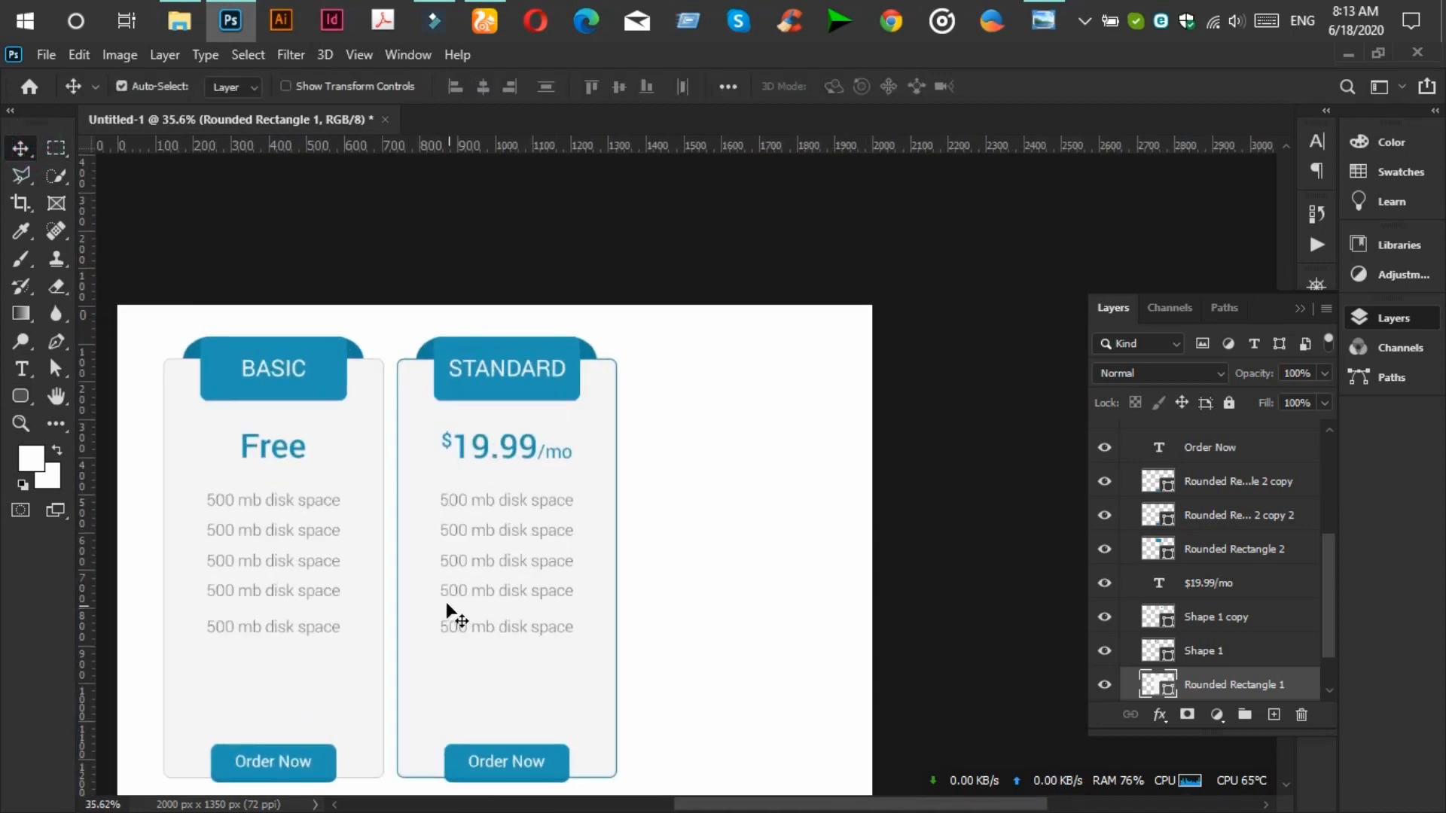
{"action": "scroll", "coordinate": [419, 555], "scroll_direction": "up", "scroll_amount": 2}
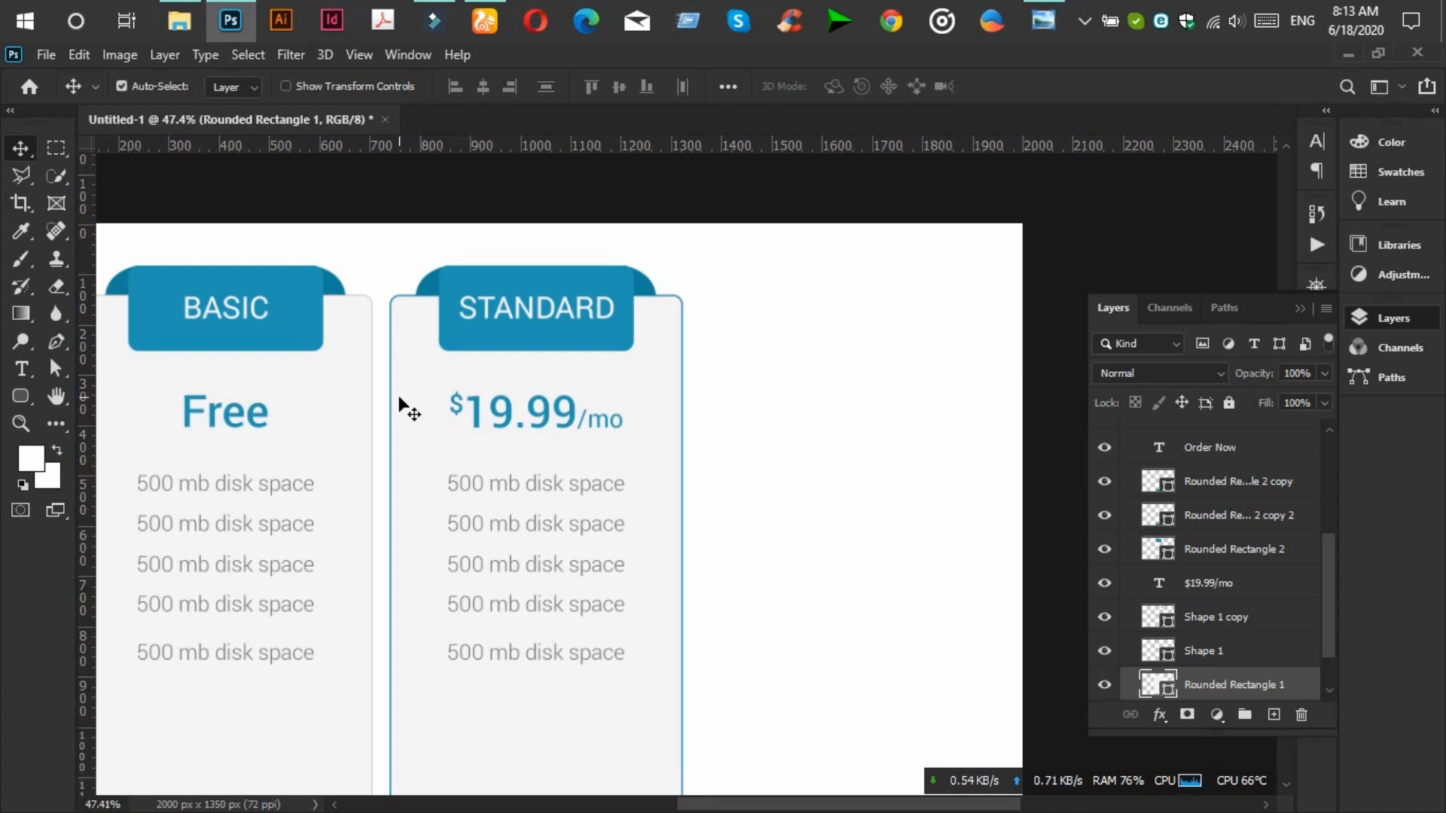
Set the stroke width of the STANDARD column's background rectangle to 6 px and compare it with the reference image.
{"action": "left_click", "coordinate": [18, 401]}
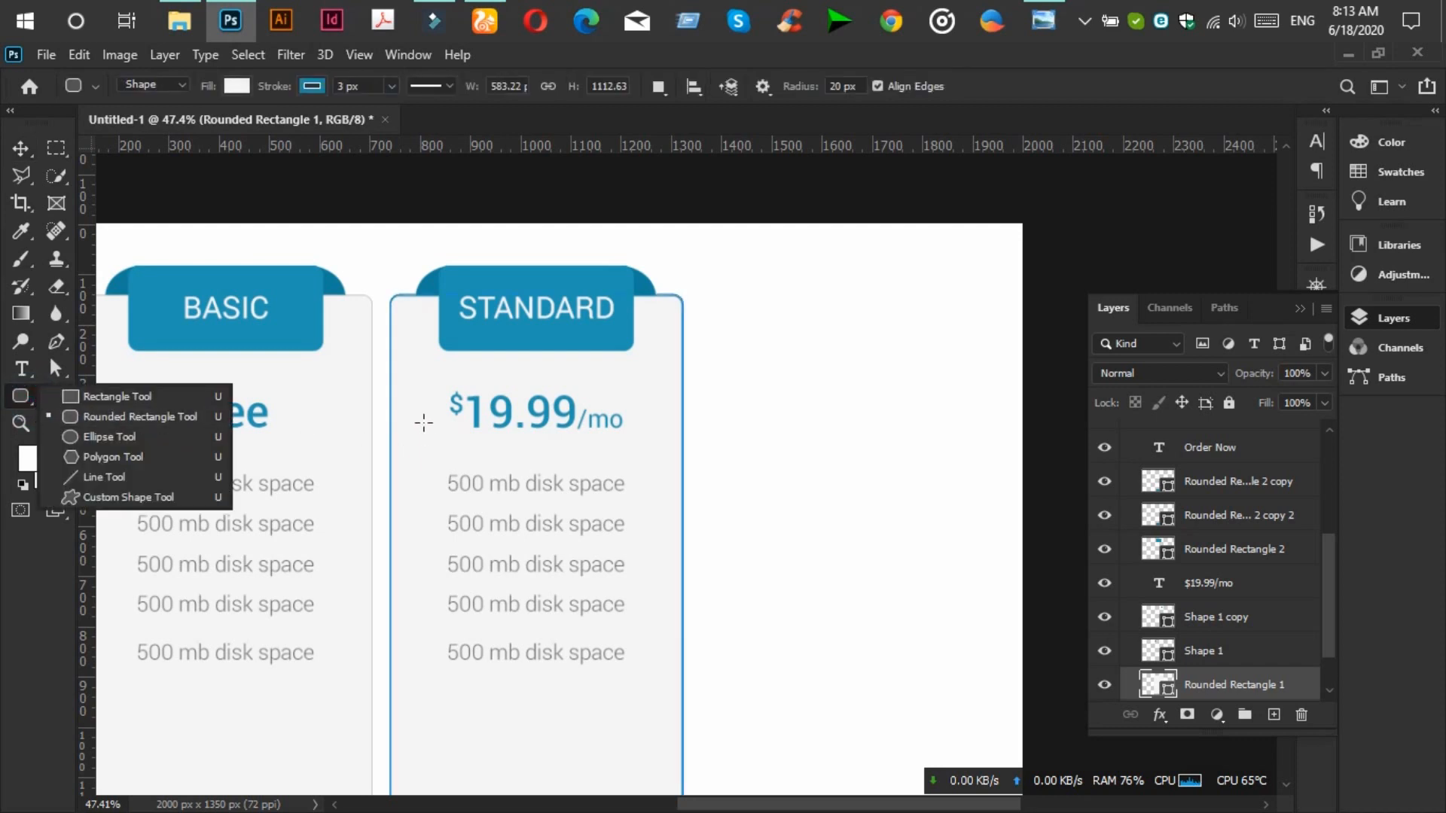
{"action": "key", "text": "v"}
{"action": "left_click", "coordinate": [409, 458]}
{"action": "left_click", "coordinate": [30, 405]}
{"action": "left_click", "coordinate": [344, 86]}
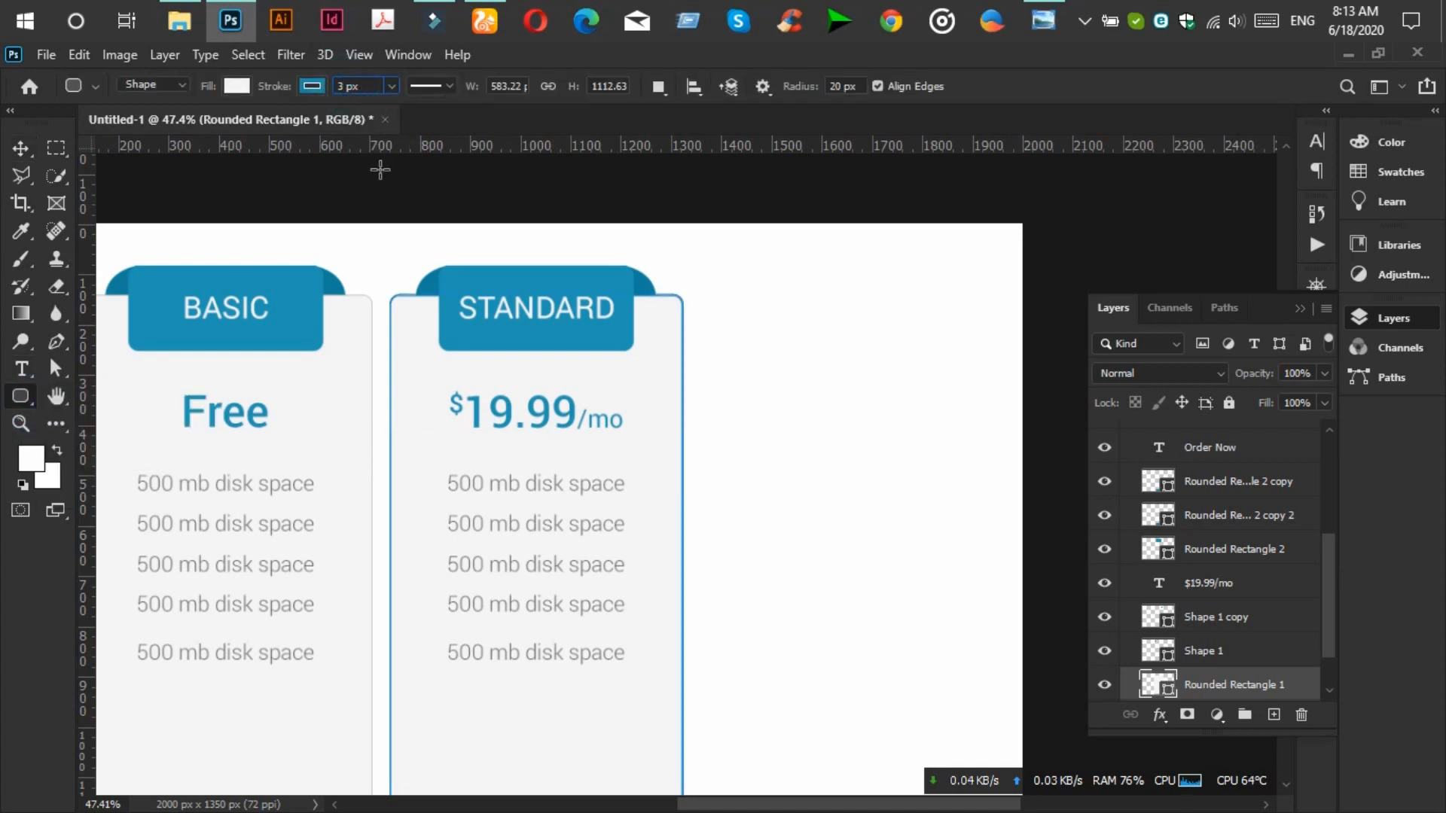
{"action": "type", "text": "6"}
{"action": "key", "text": "Return"}
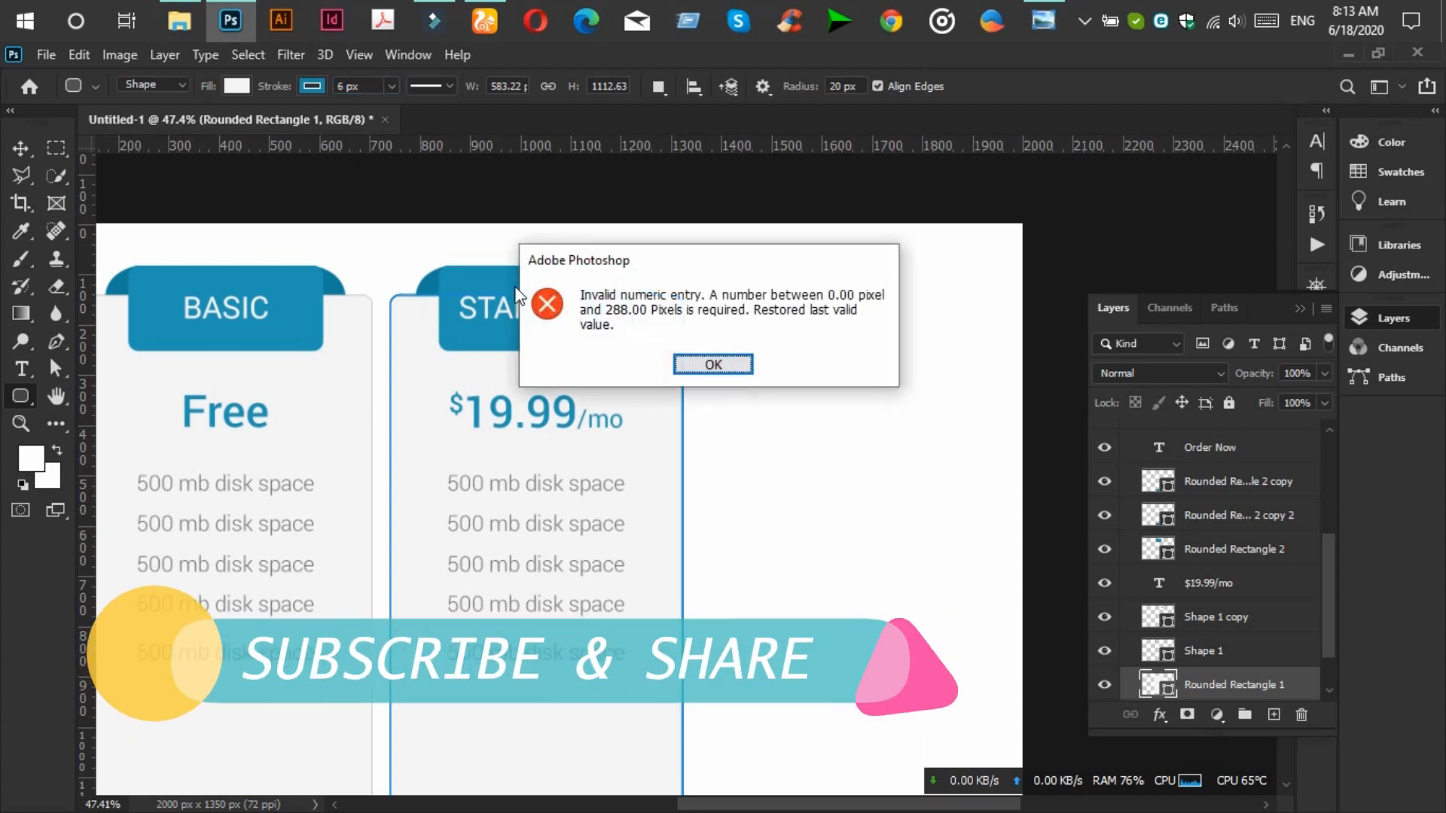
{"action": "left_click", "coordinate": [711, 363]}
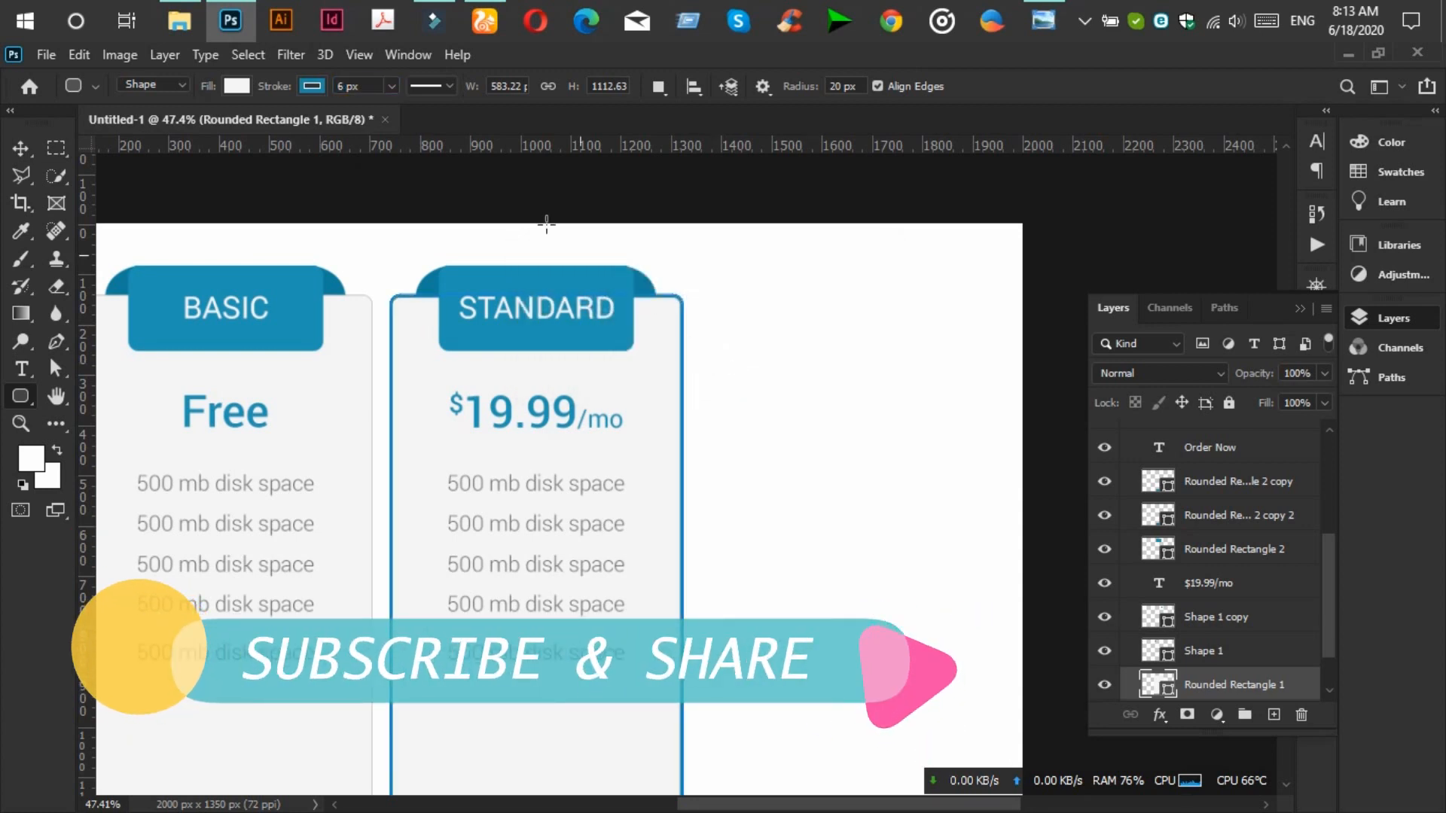
{"action": "scroll", "coordinate": [580, 255], "scroll_direction": "down", "scroll_amount": 2}
{"action": "left_click", "coordinate": [21, 148]}
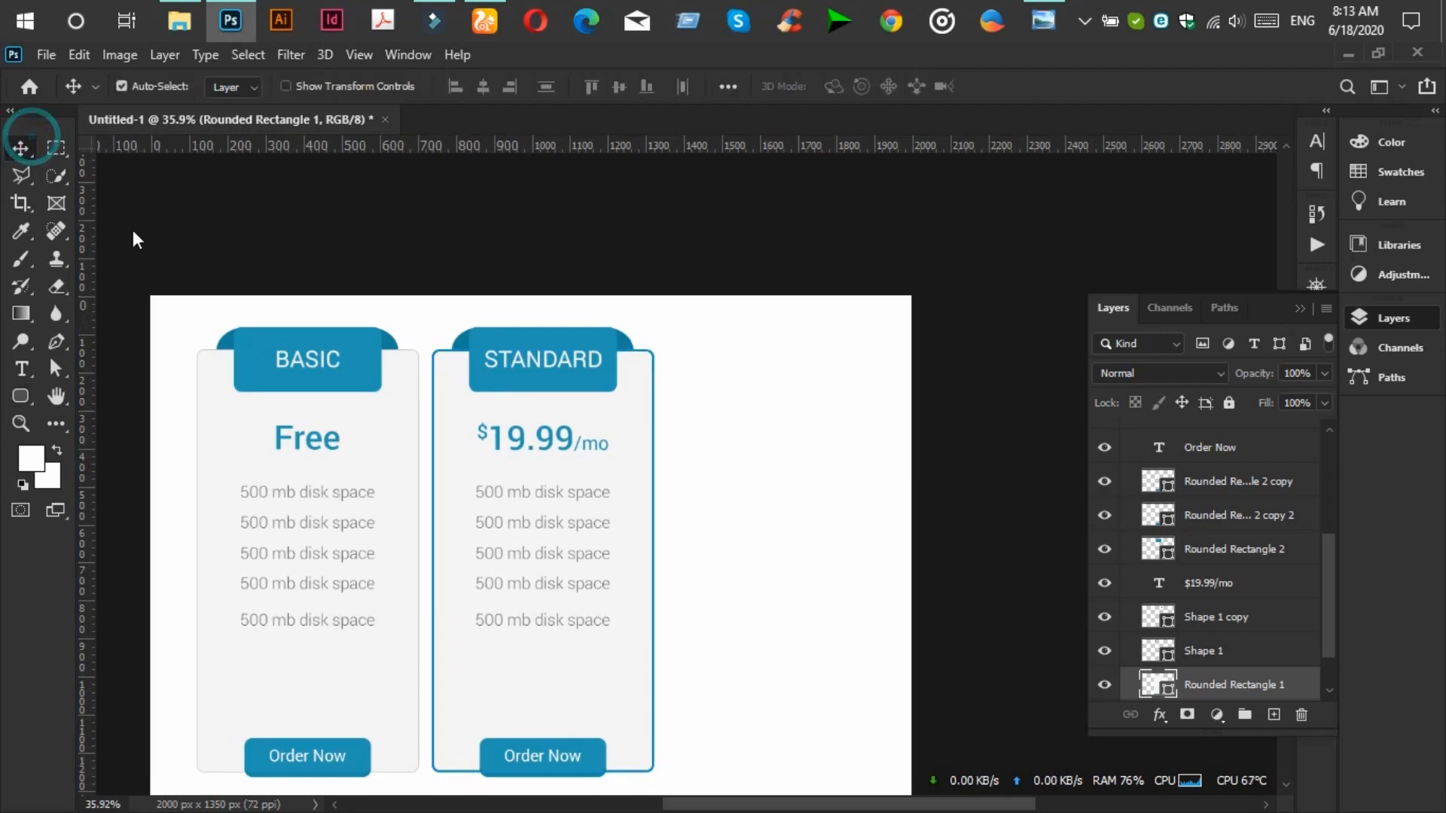
{"action": "scroll", "coordinate": [688, 639], "scroll_direction": "down", "scroll_amount": 1}
{"action": "left_click", "coordinate": [1058, 19]}
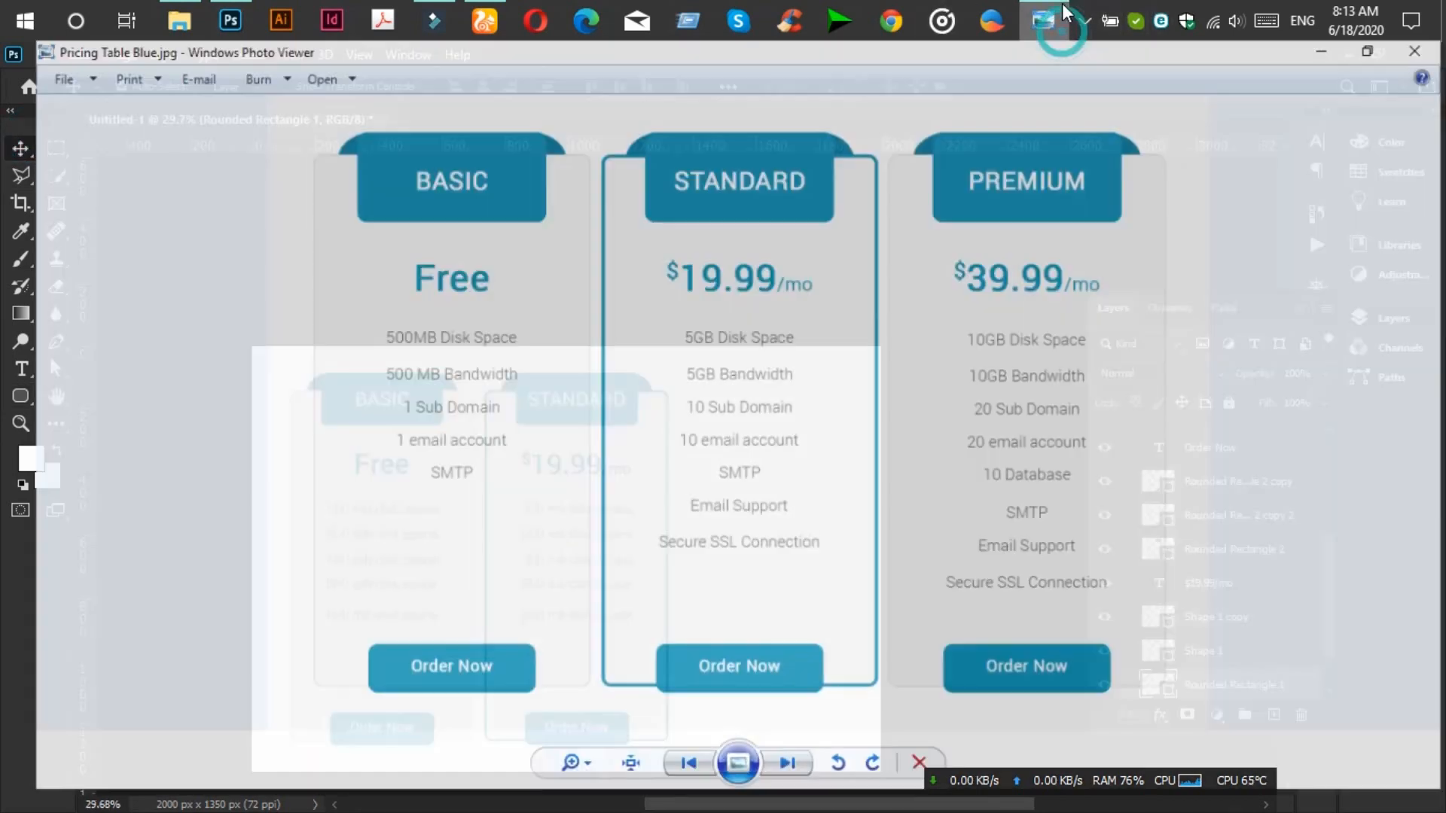
{"action": "left_click", "coordinate": [1047, 21]}
Collapse the standard layer group.
{"action": "scroll", "coordinate": [573, 787], "scroll_direction": "up", "scroll_amount": 1}
{"action": "scroll", "coordinate": [580, 789], "scroll_direction": "down", "scroll_amount": 1}
{"action": "scroll", "coordinate": [1307, 555], "scroll_direction": "up", "scroll_amount": 3}
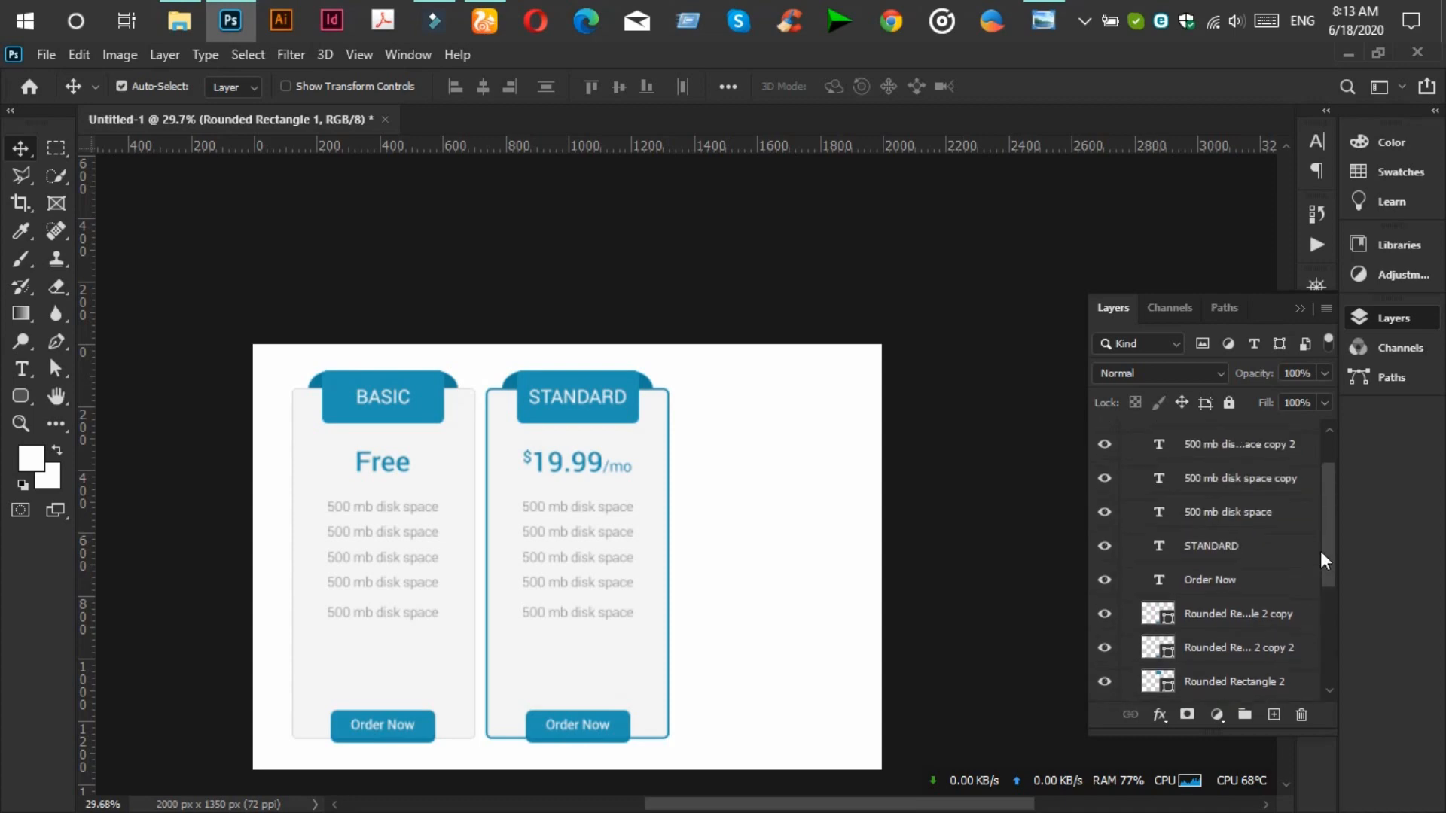
{"action": "scroll", "coordinate": [1321, 553], "scroll_direction": "up", "scroll_amount": 3}
{"action": "left_click", "coordinate": [1127, 428]}
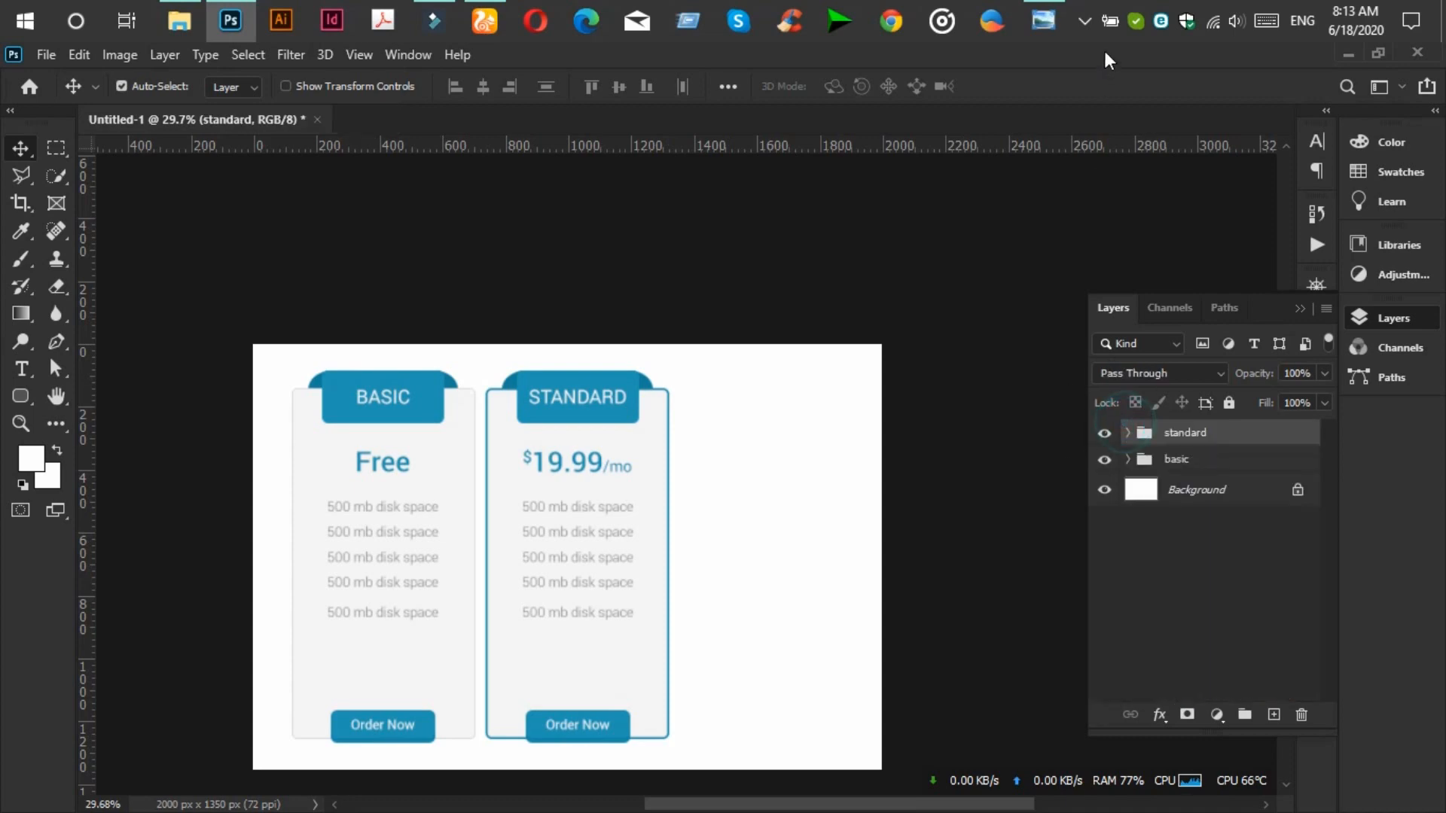
Check the reference image, then distribute the BASIC column's five disk space lines evenly in the vertical direction.
{"action": "left_click", "coordinate": [1051, 12]}
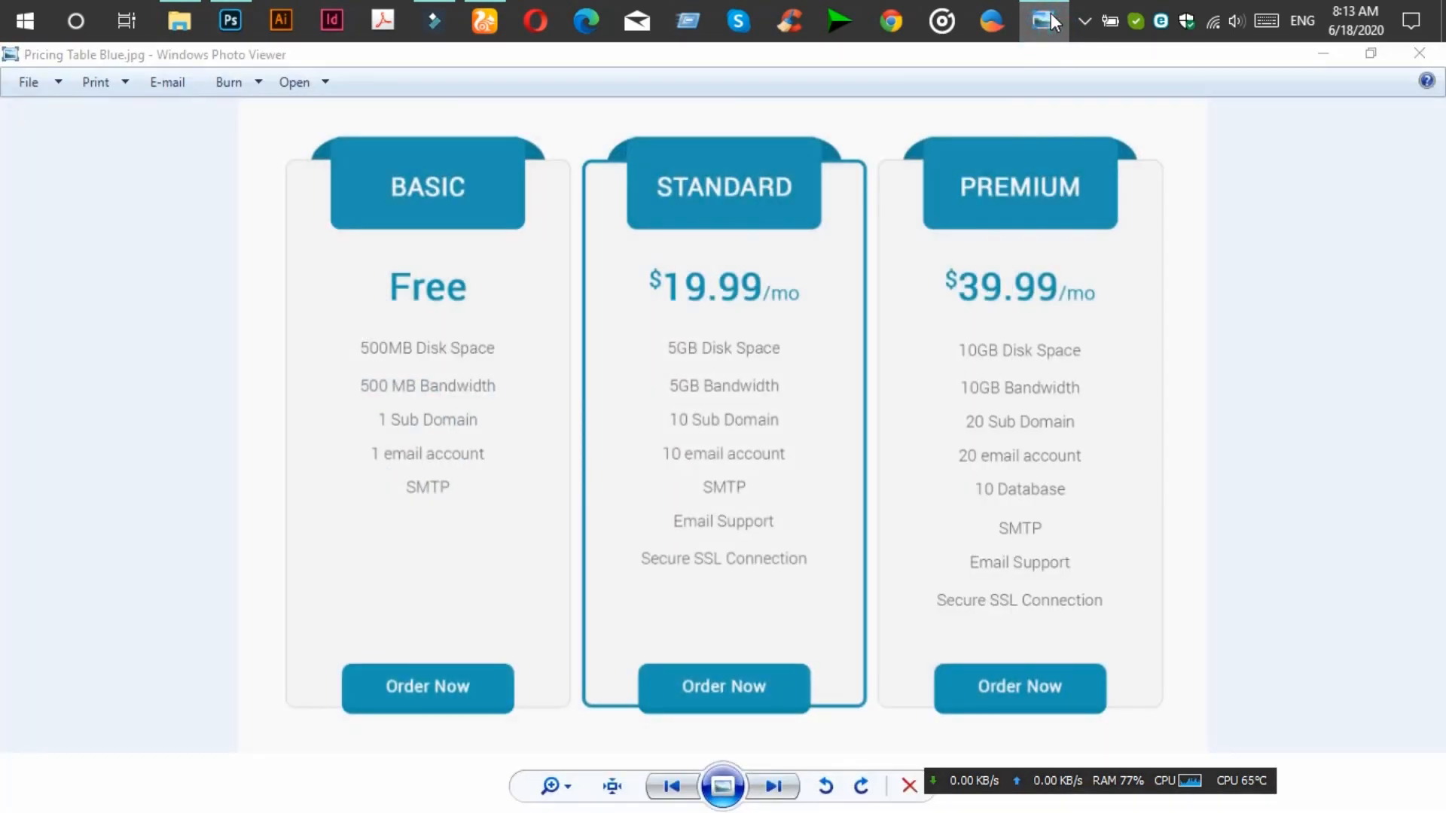
{"action": "left_click", "coordinate": [1051, 12]}
{"action": "scroll", "coordinate": [602, 606], "scroll_direction": "up", "scroll_amount": 2}
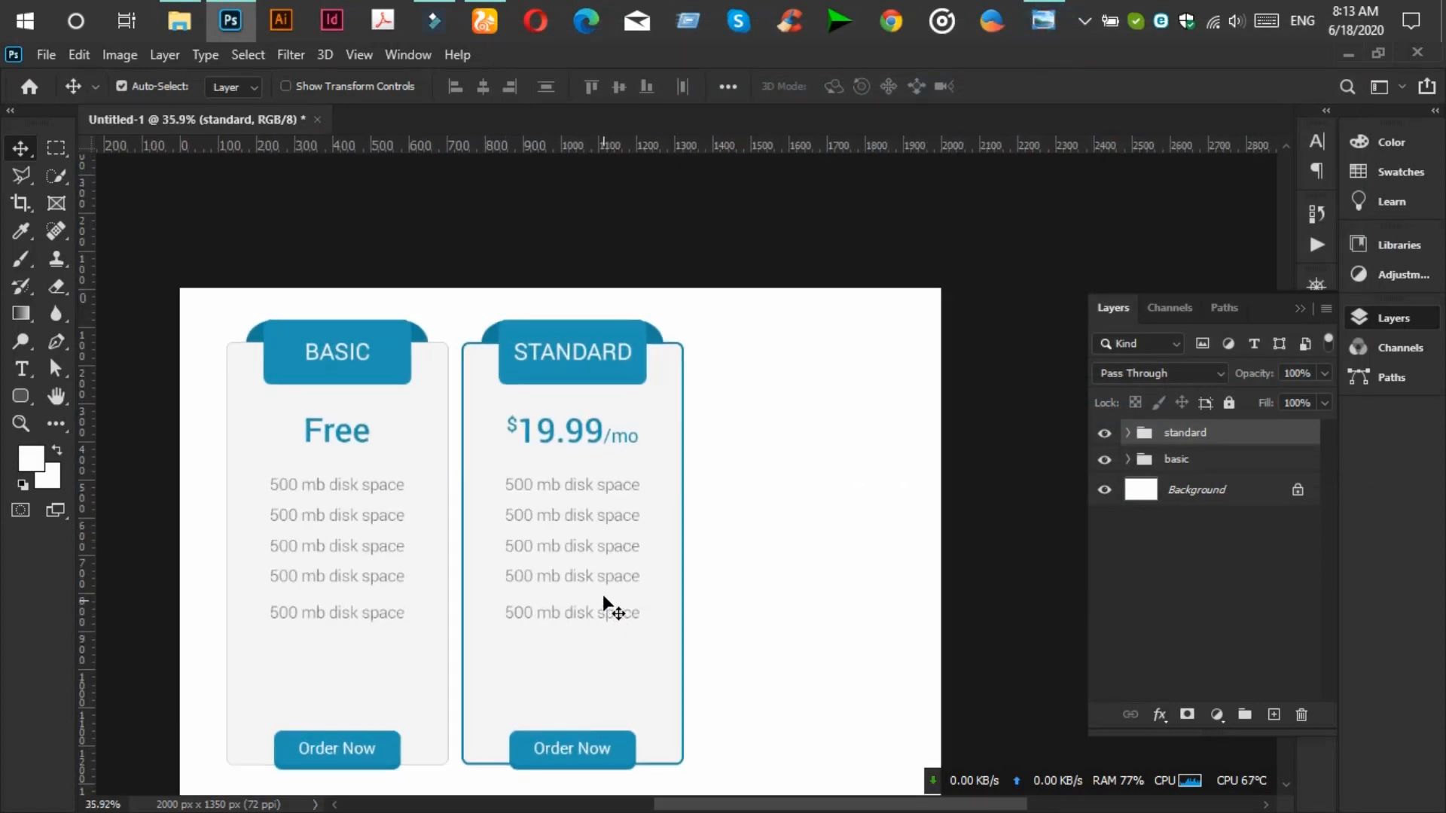
{"action": "left_click", "coordinate": [360, 614]}
{"action": "left_click", "coordinate": [1213, 626], "text": "shift"}
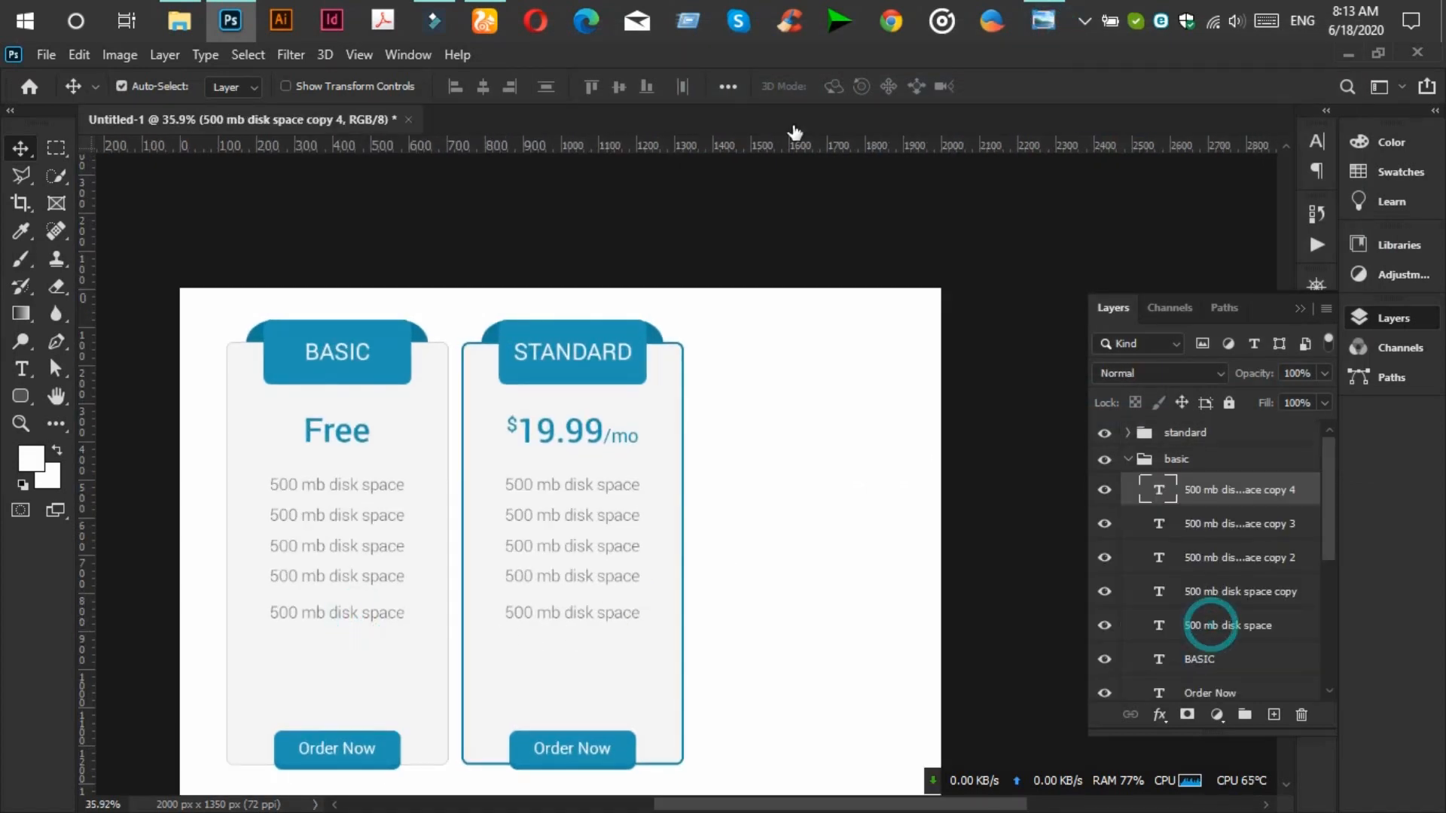
{"action": "left_click", "coordinate": [546, 87]}
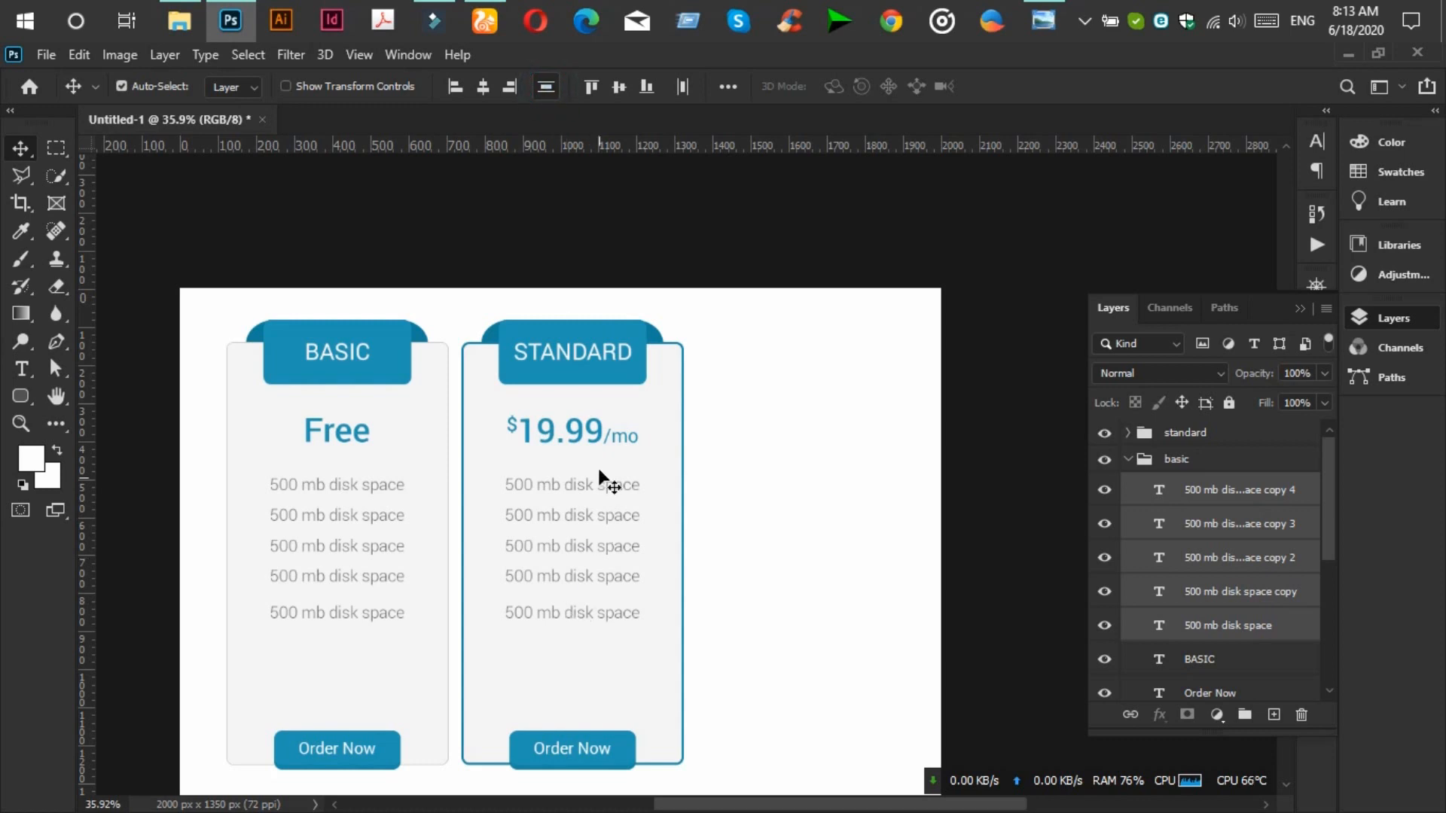
Distribute the STANDARD column's five disk space lines evenly in the vertical direction.
{"action": "left_click", "coordinate": [580, 487]}
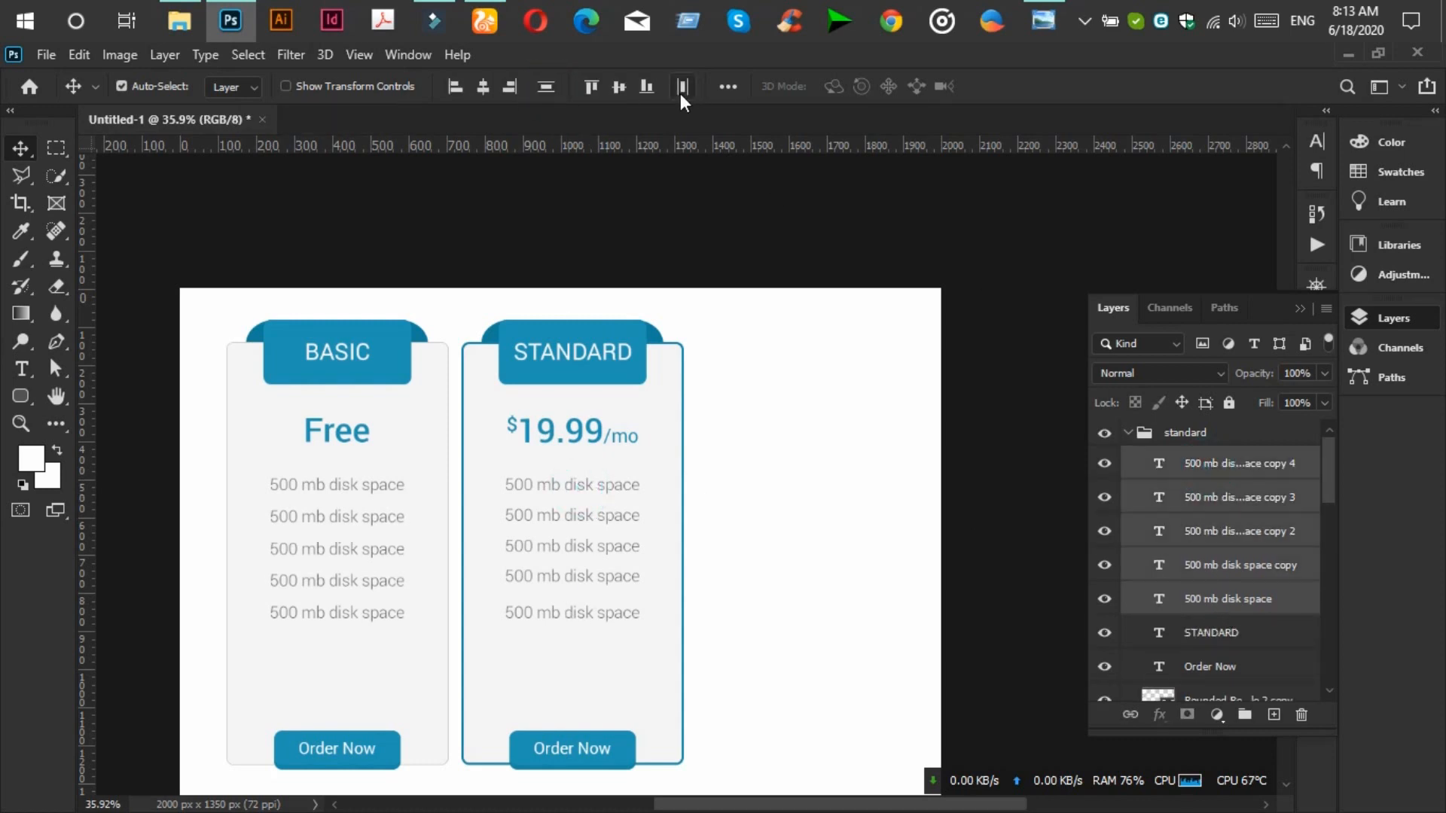
{"action": "left_click", "coordinate": [549, 88]}
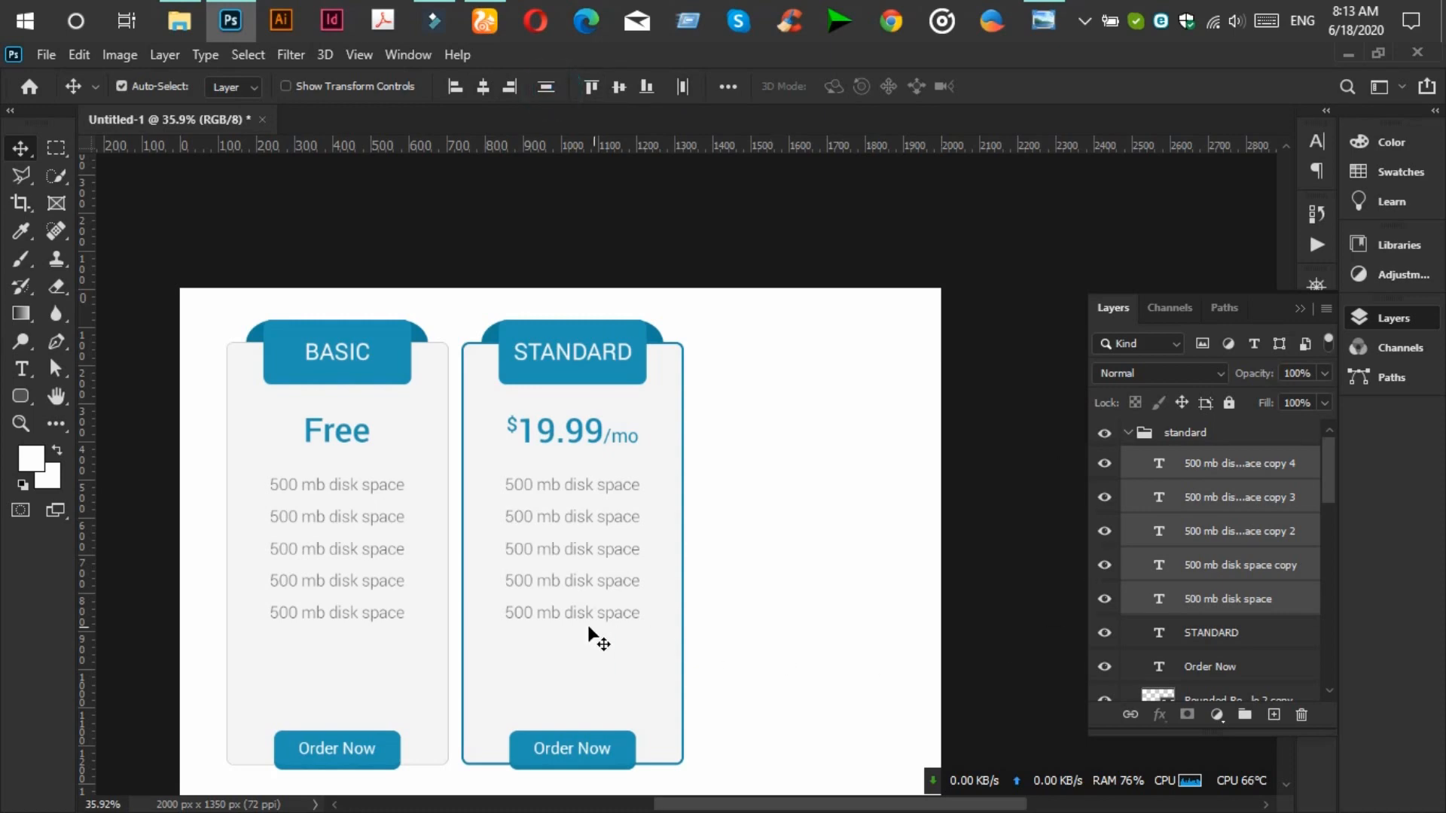
Check the reference image, then duplicate the two lowest disk space lines of the STANDARD column.
{"action": "scroll", "coordinate": [603, 633], "scroll_direction": "up", "scroll_amount": 1}
{"action": "left_click", "coordinate": [1244, 464]}
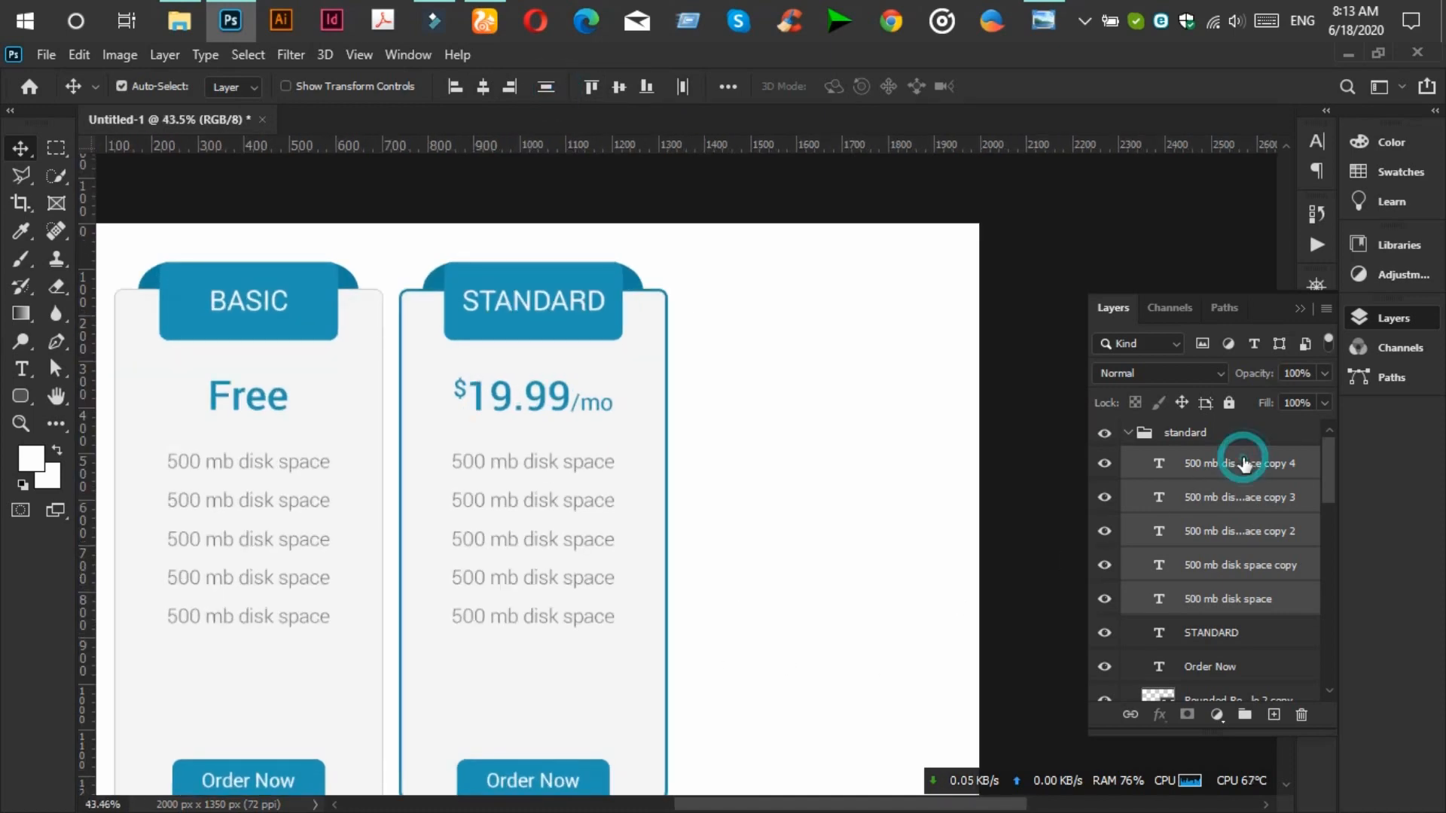
{"action": "left_click", "coordinate": [1046, 15]}
{"action": "left_click", "coordinate": [1045, 13]}
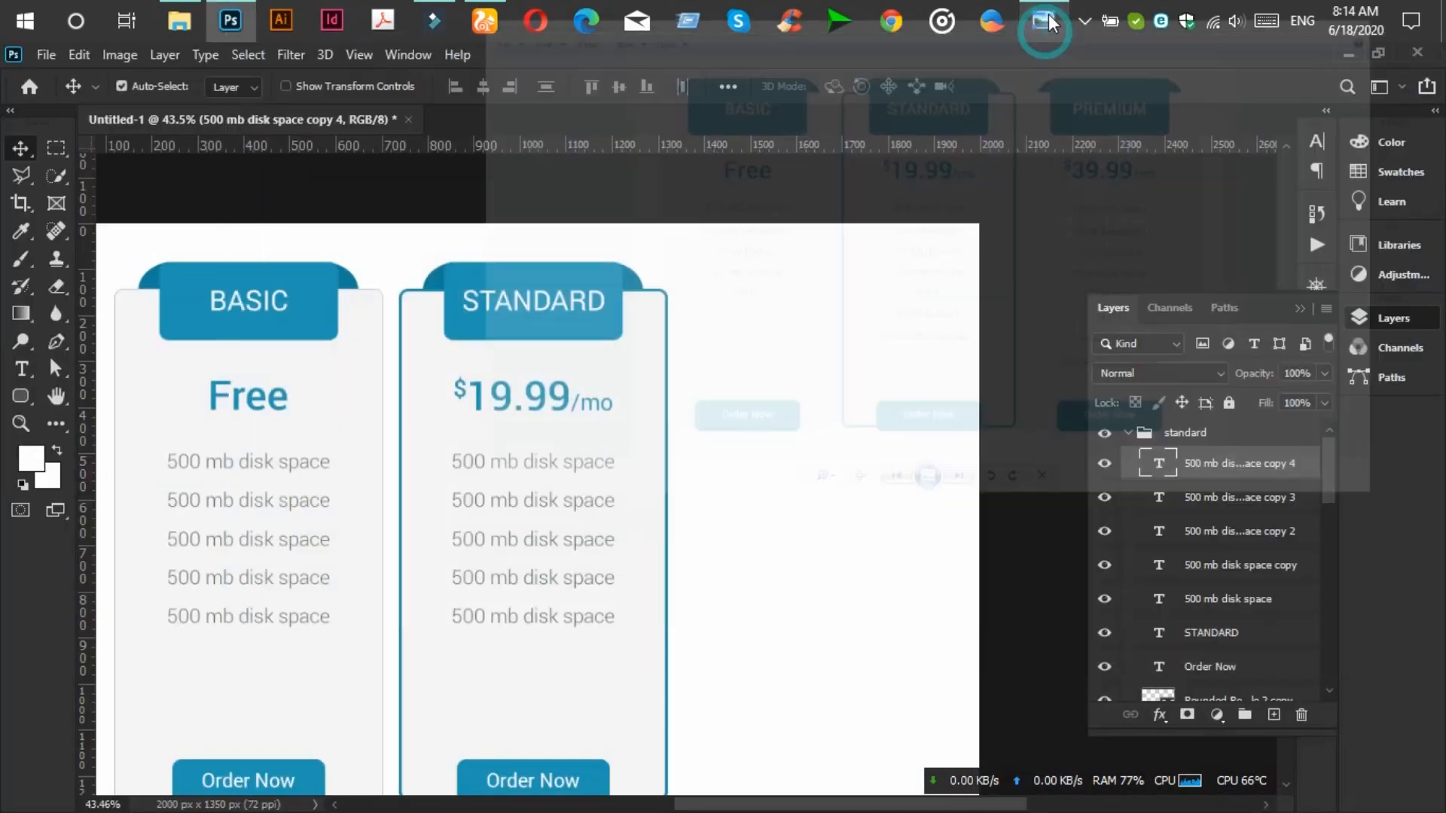
{"action": "left_click", "coordinate": [1228, 497]}
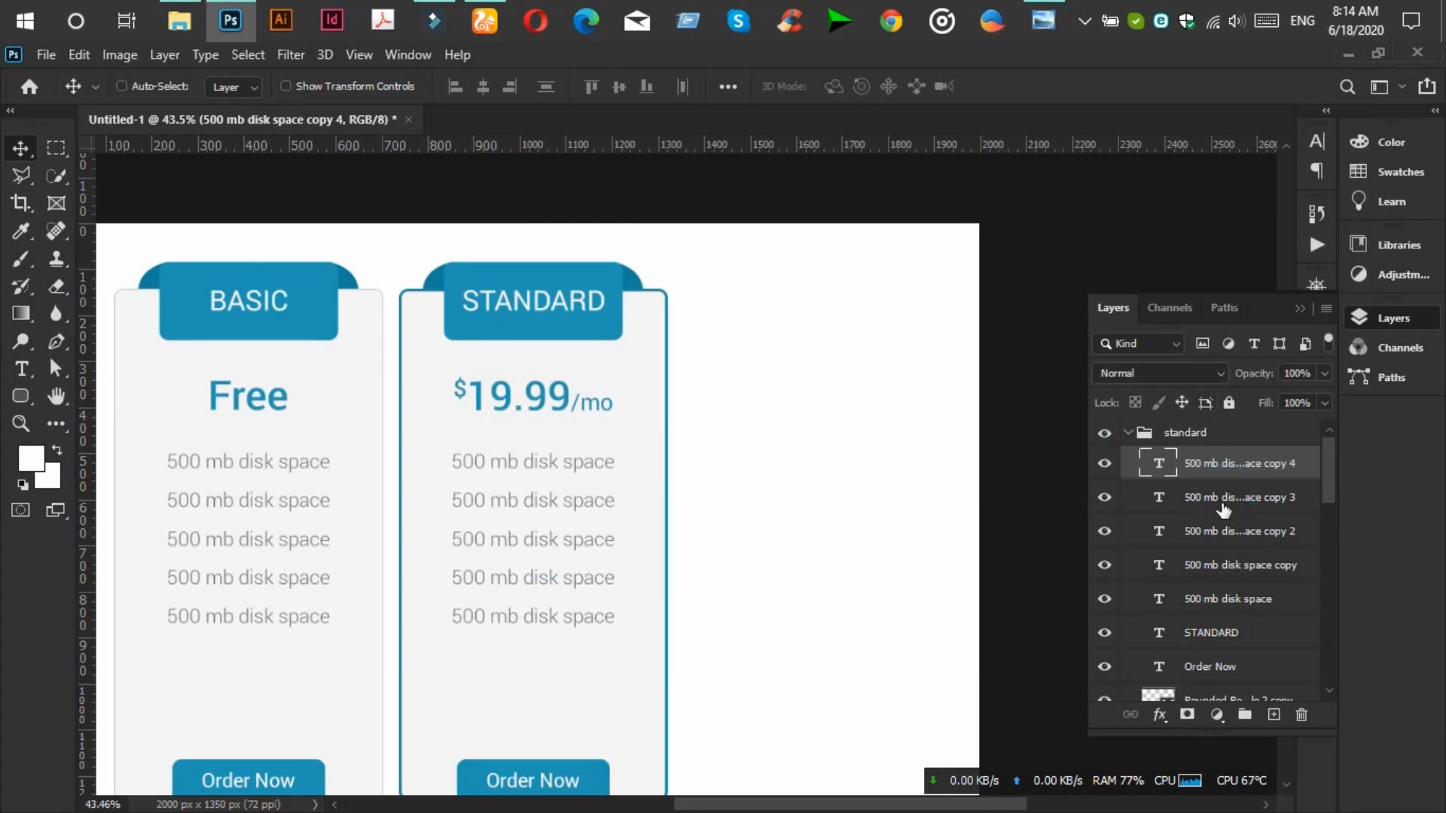
{"action": "key", "text": "ctrl+j"}
Move the two duplicated disk space lines straight down so they continue the STANDARD column's list below the fifth line.
{"action": "key", "text": "Down"}
{"action": "key", "text": "Down"}
{"action": "key", "text": "Down"}
{"action": "key", "text": "Down"}
{"action": "key", "text": "Down"}
{"action": "key", "text": "Down"}
{"action": "key", "text": "Down"}
{"action": "key", "text": "Down"}
{"action": "key", "text": "Down"}
{"action": "key", "text": "Down"}
{"action": "key", "text": "Down"}
{"action": "key", "text": "Down"}
{"action": "key", "text": "Down"}
{"action": "key", "text": "Down"}
{"action": "key", "text": "Down"}
{"action": "key", "text": "Down"}
{"action": "key", "text": "Down"}
{"action": "key", "text": "Down"}
{"action": "key", "text": "Down"}
{"action": "key", "text": "Down"}
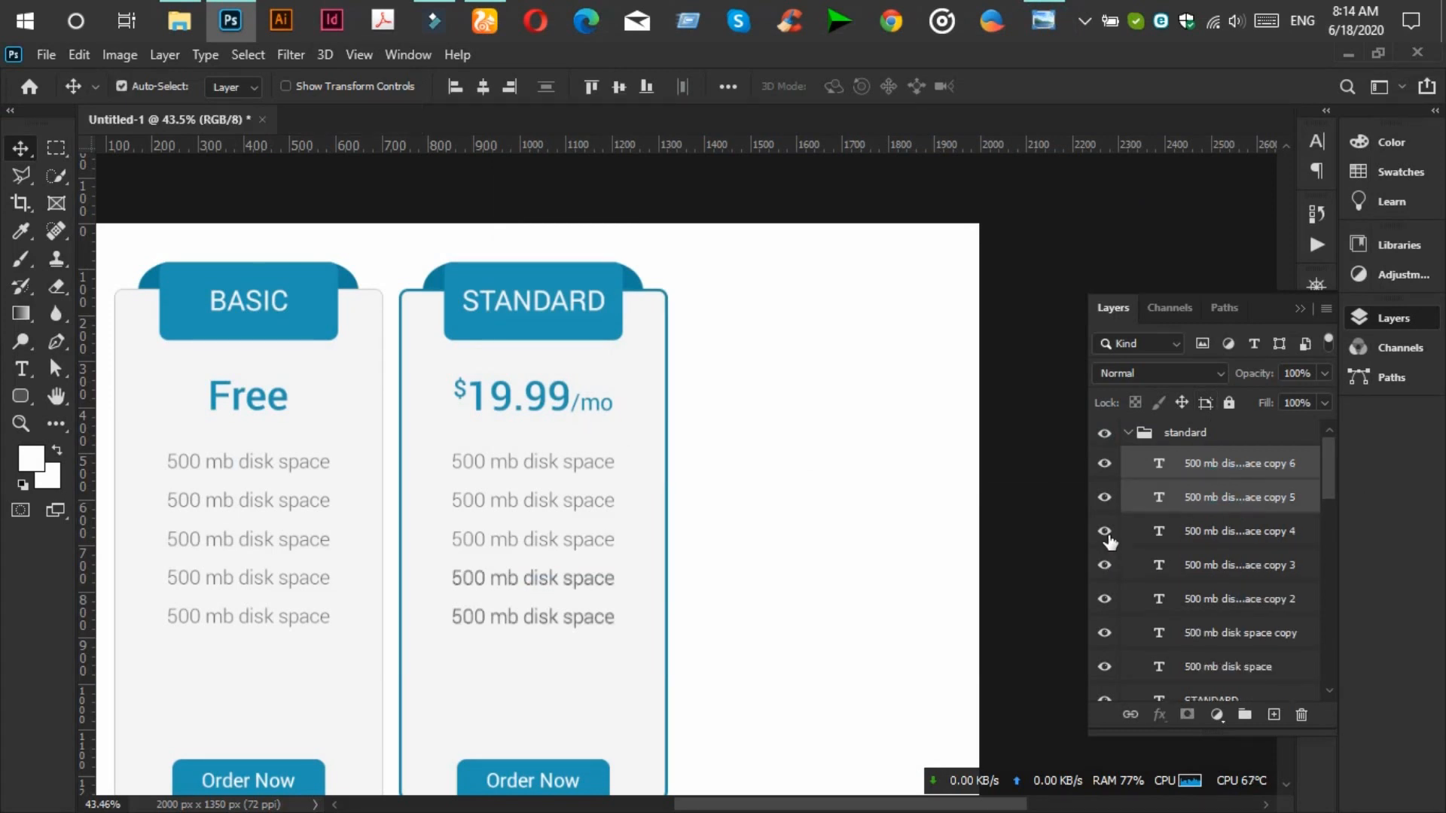
{"action": "key", "text": "Down"}
{"action": "key", "text": "Down"}
{"action": "key", "text": "Down"}
{"action": "key", "text": "Down"}
{"action": "key", "text": "Down"}
{"action": "key", "text": "Down"}
{"action": "key", "text": "Down"}
{"action": "key", "text": "Down"}
{"action": "key", "text": "Down"}
{"action": "key", "text": "Down"}
{"action": "key", "text": "Down"}
{"action": "key", "text": "Down"}
{"action": "key", "text": "Down"}
{"action": "key", "text": "Down"}
{"action": "key", "text": "Down"}
{"action": "key", "text": "Down"}
{"action": "key", "text": "Down"}
{"action": "key", "text": "Down"}
{"action": "key", "text": "Down"}
{"action": "key", "text": "Down"}
{"action": "scroll", "coordinate": [482, 670], "scroll_direction": "down", "scroll_amount": 3}
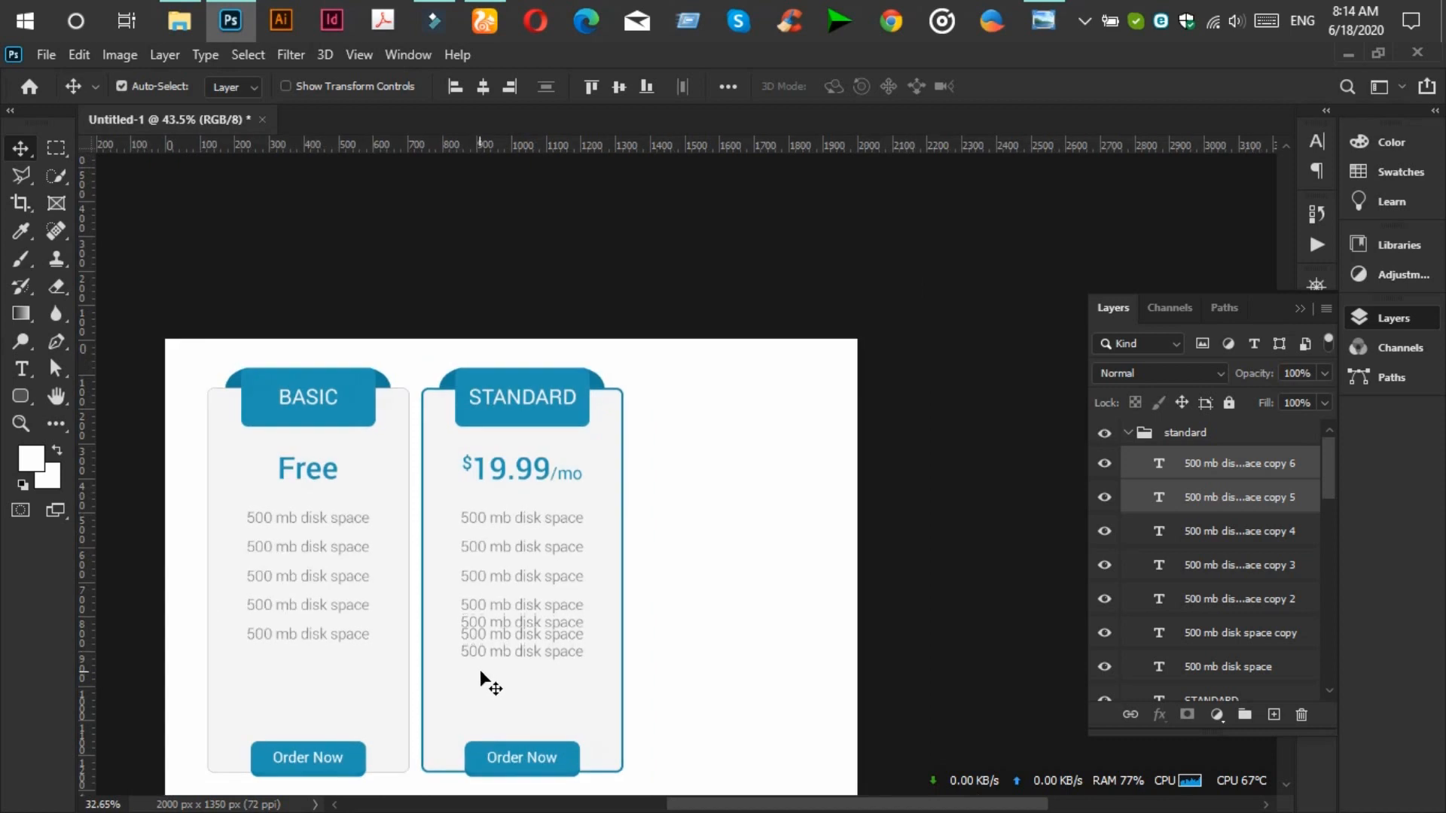
{"action": "key", "text": "Down"}
{"action": "key", "text": "Down"}
{"action": "key", "text": "Down"}
{"action": "key", "text": "Down"}
{"action": "key", "text": "Down"}
{"action": "key", "text": "Down"}
{"action": "key", "text": "Down"}
{"action": "key", "text": "Down"}
{"action": "key", "text": "Down"}
{"action": "key", "text": "Down"}
{"action": "key", "text": "Down"}
{"action": "key", "text": "Down"}
{"action": "key", "text": "Down"}
{"action": "key", "text": "Down"}
{"action": "key", "text": "Down"}
{"action": "key", "text": "Down"}
{"action": "key", "text": "Down"}
{"action": "key", "text": "Down"}
{"action": "key", "text": "Down"}
{"action": "key", "text": "Down"}
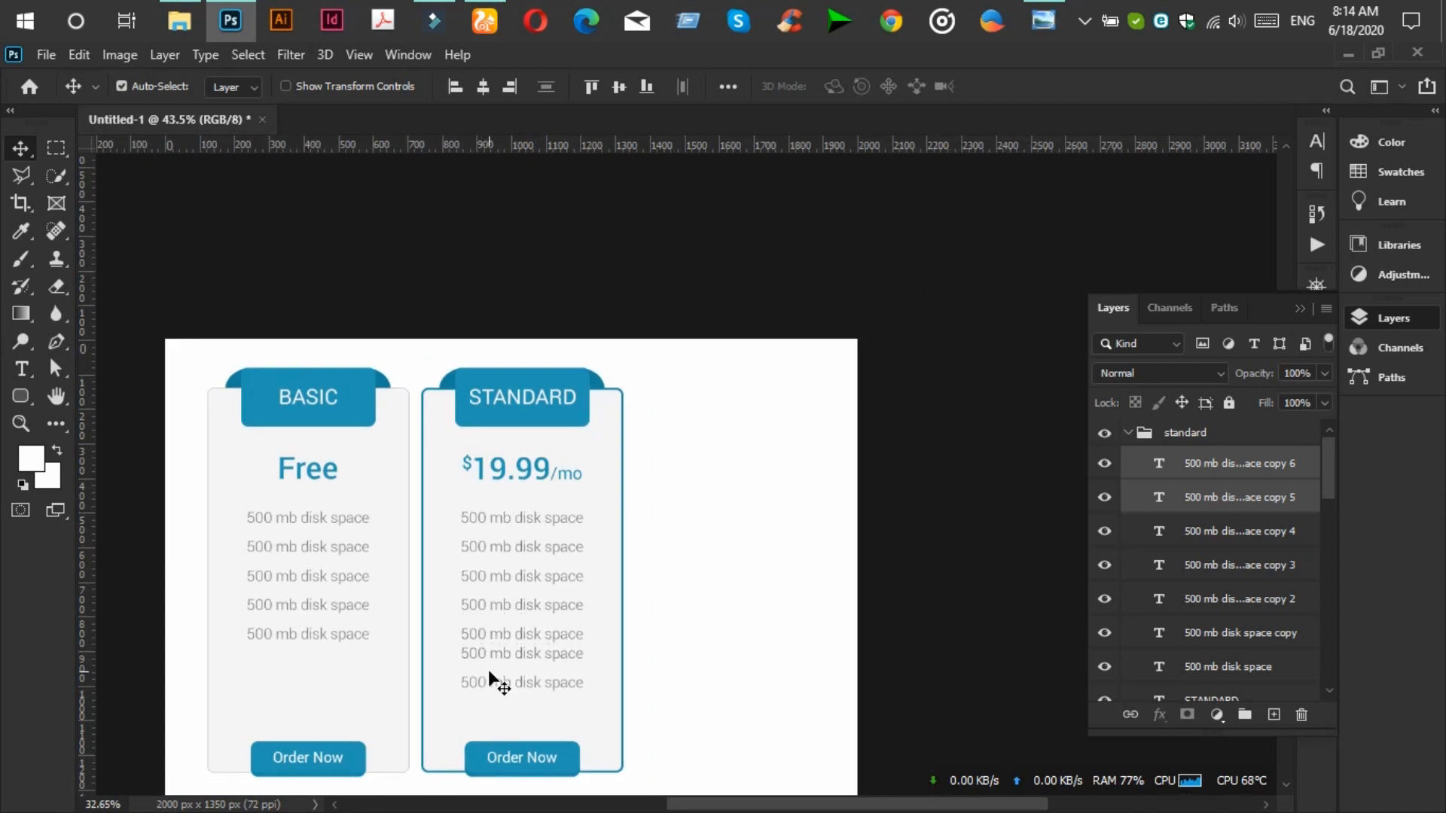
{"action": "key", "text": "Down"}
{"action": "key", "text": "Down"}
{"action": "key", "text": "Down"}
{"action": "key", "text": "Down"}
{"action": "key", "text": "Down"}
{"action": "key", "text": "Down"}
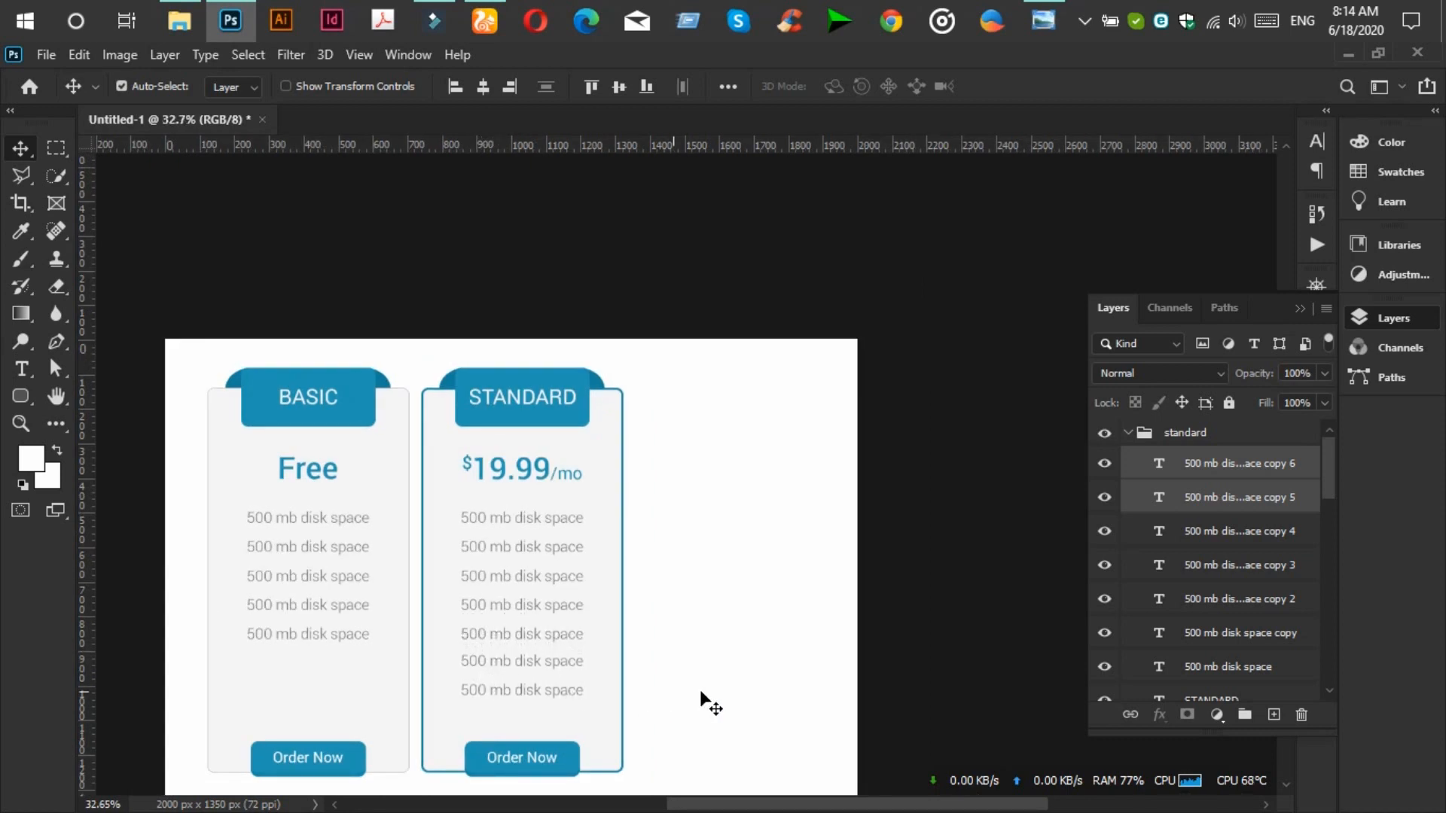
Distribute all seven disk space lines of the STANDARD column evenly in the vertical direction.
{"action": "left_click", "coordinate": [1267, 461]}
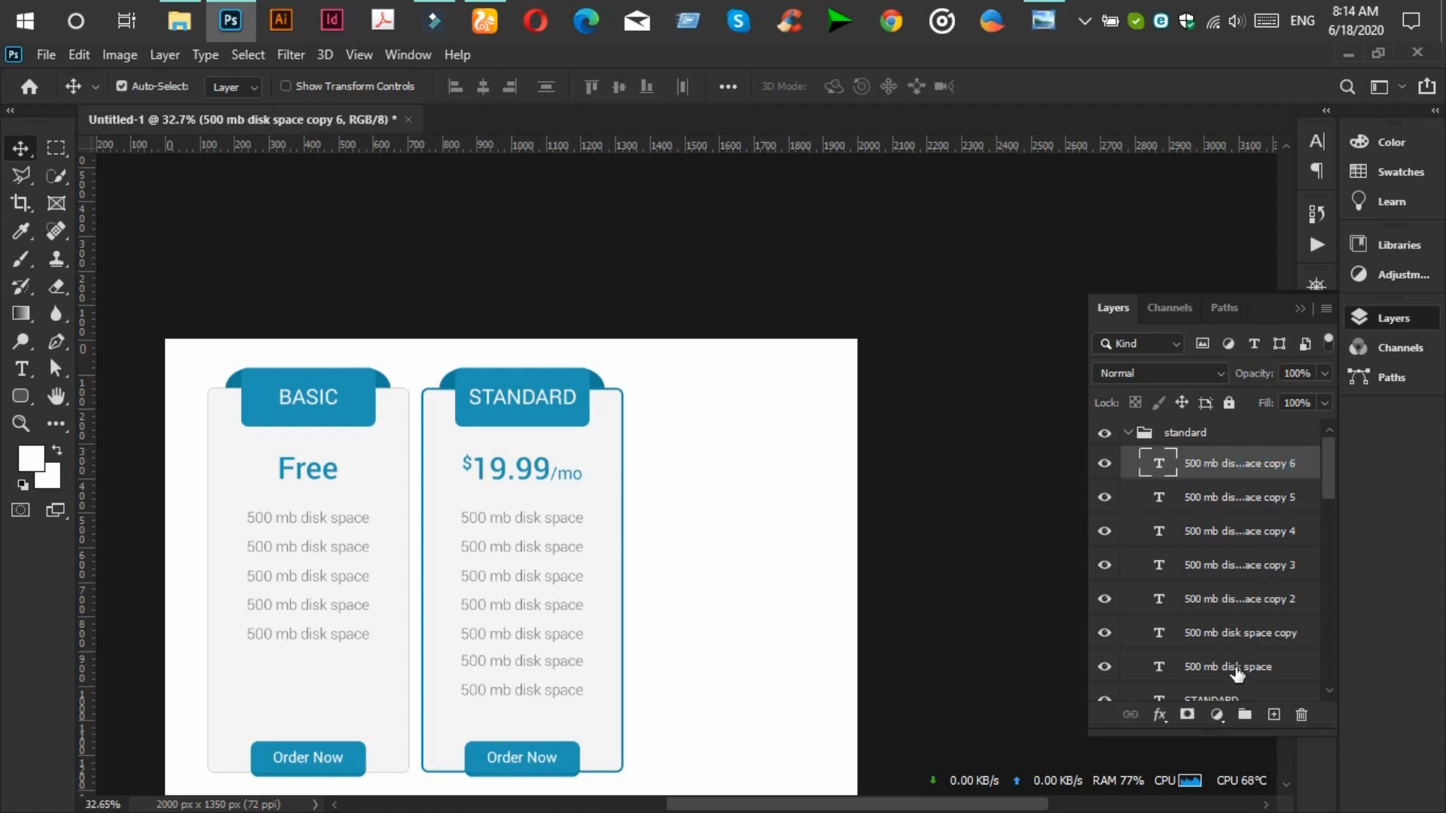
{"action": "left_click", "coordinate": [1236, 668], "text": "shift"}
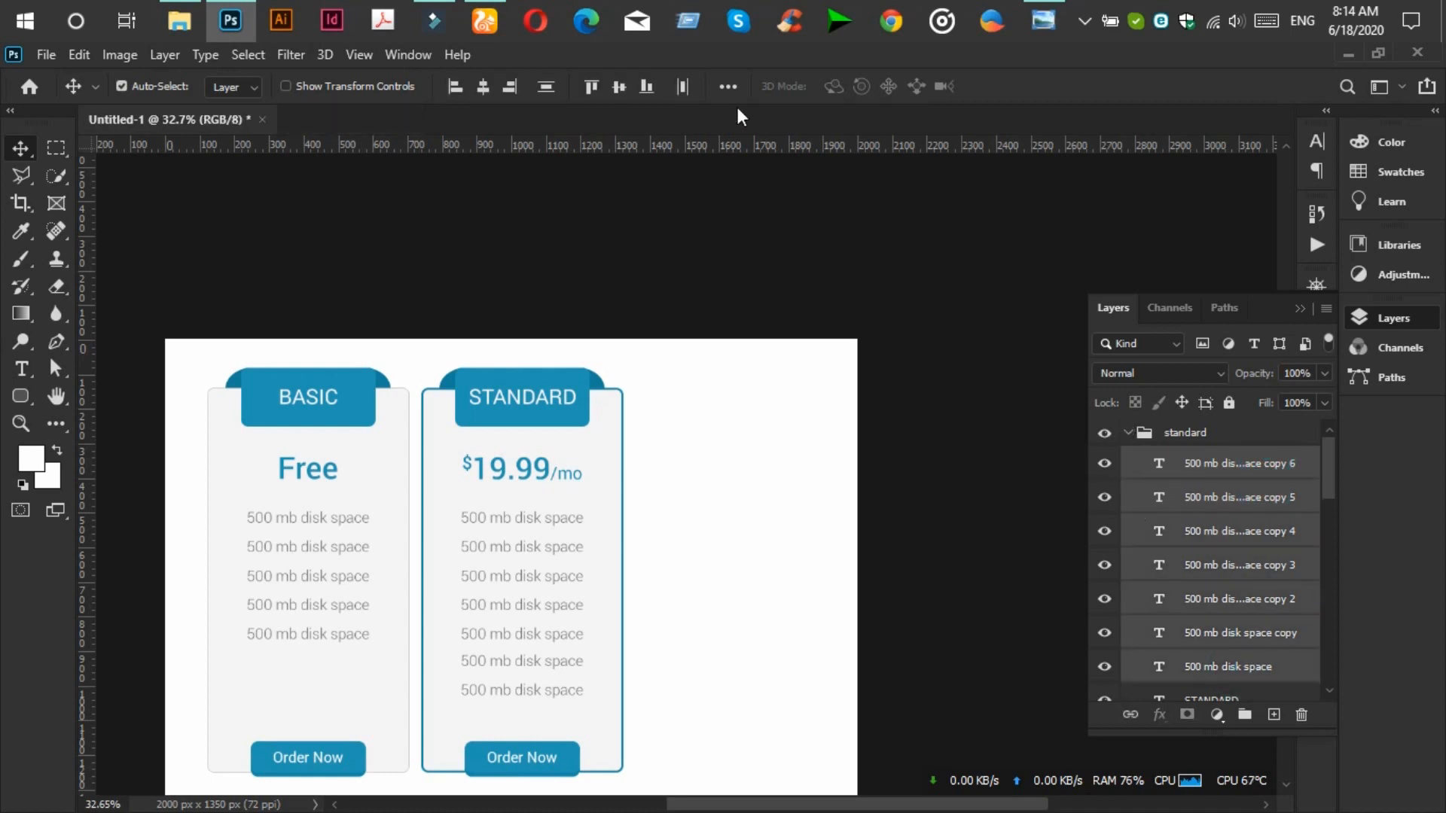
{"action": "left_click", "coordinate": [542, 89]}
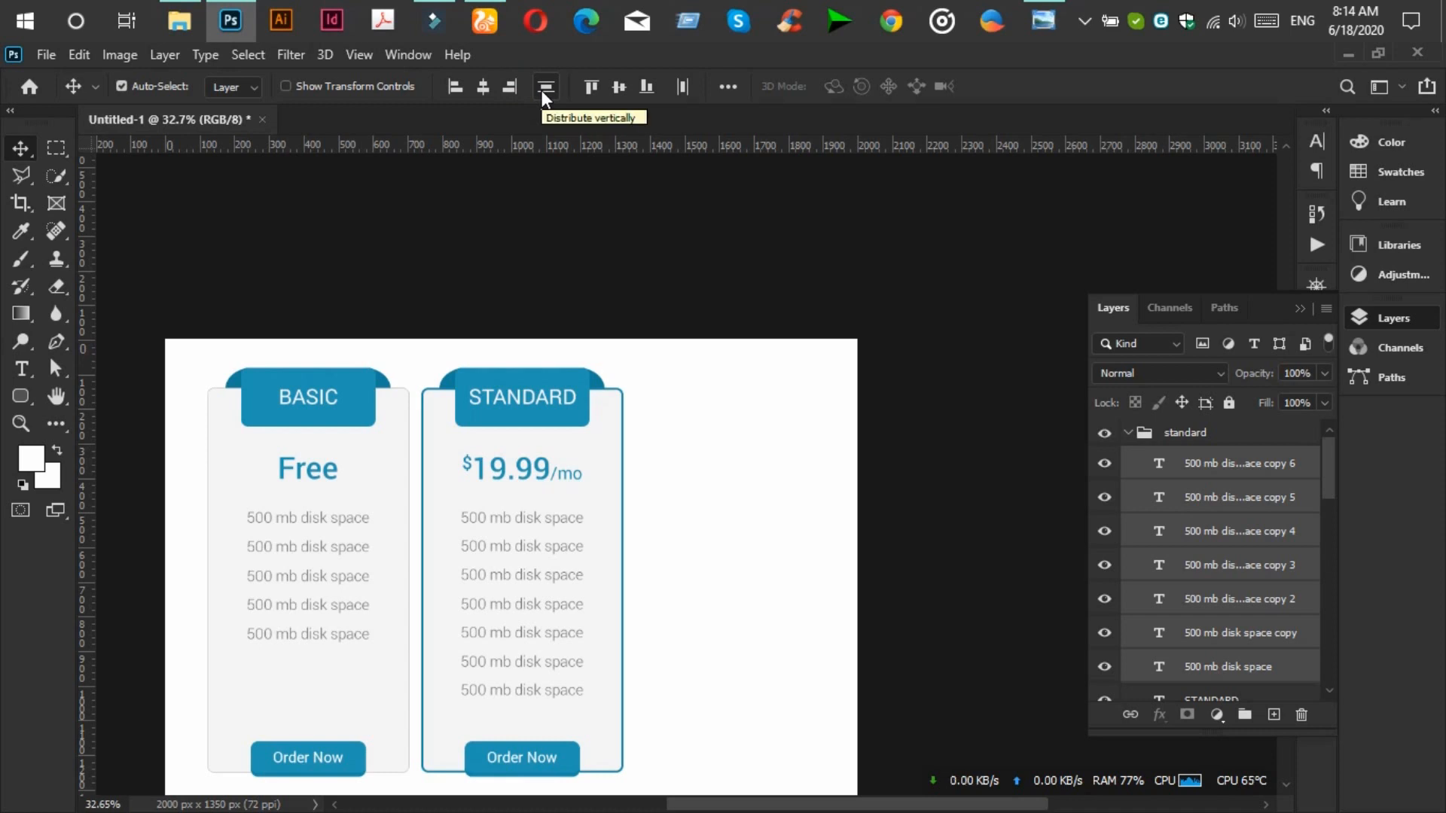
{"action": "scroll", "coordinate": [612, 652], "scroll_direction": "down", "scroll_amount": 2}
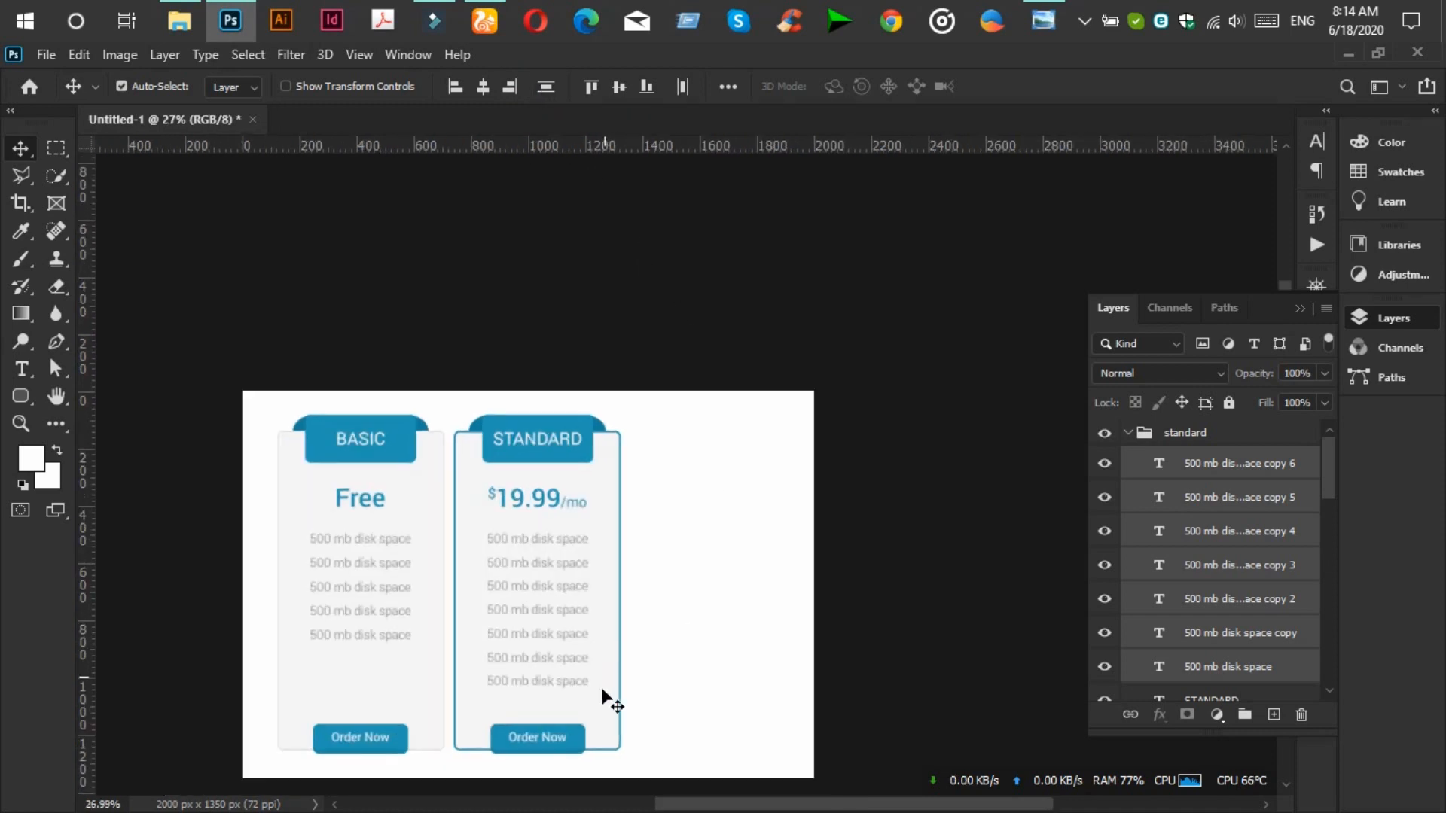
{"action": "scroll", "coordinate": [542, 772], "scroll_direction": "up", "scroll_amount": 1}
Collapse the standard and basic layer groups, then duplicate the basic group.
{"action": "left_click", "coordinate": [1127, 435]}
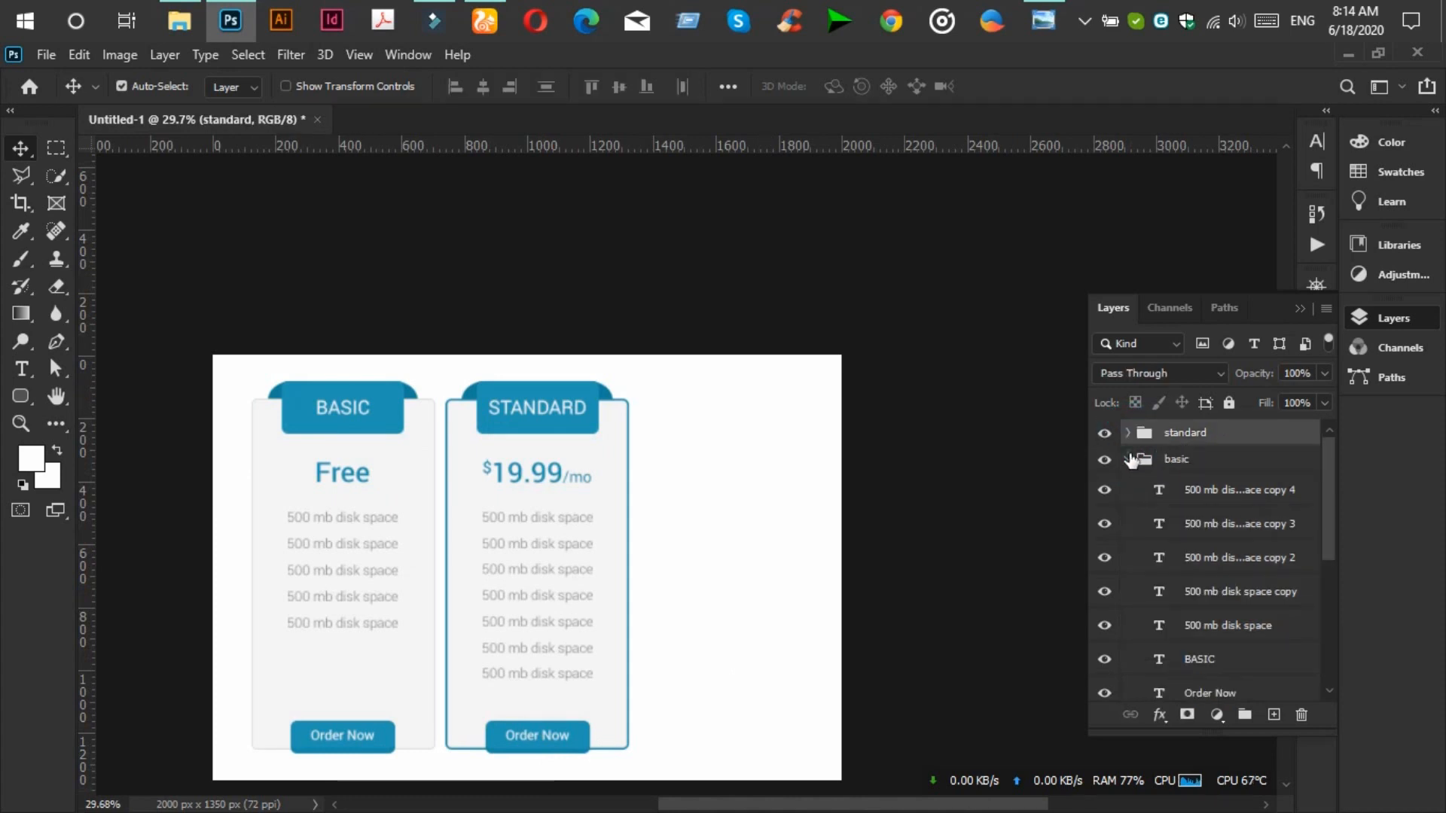
{"action": "left_click", "coordinate": [1129, 458]}
{"action": "left_click", "coordinate": [1174, 462]}
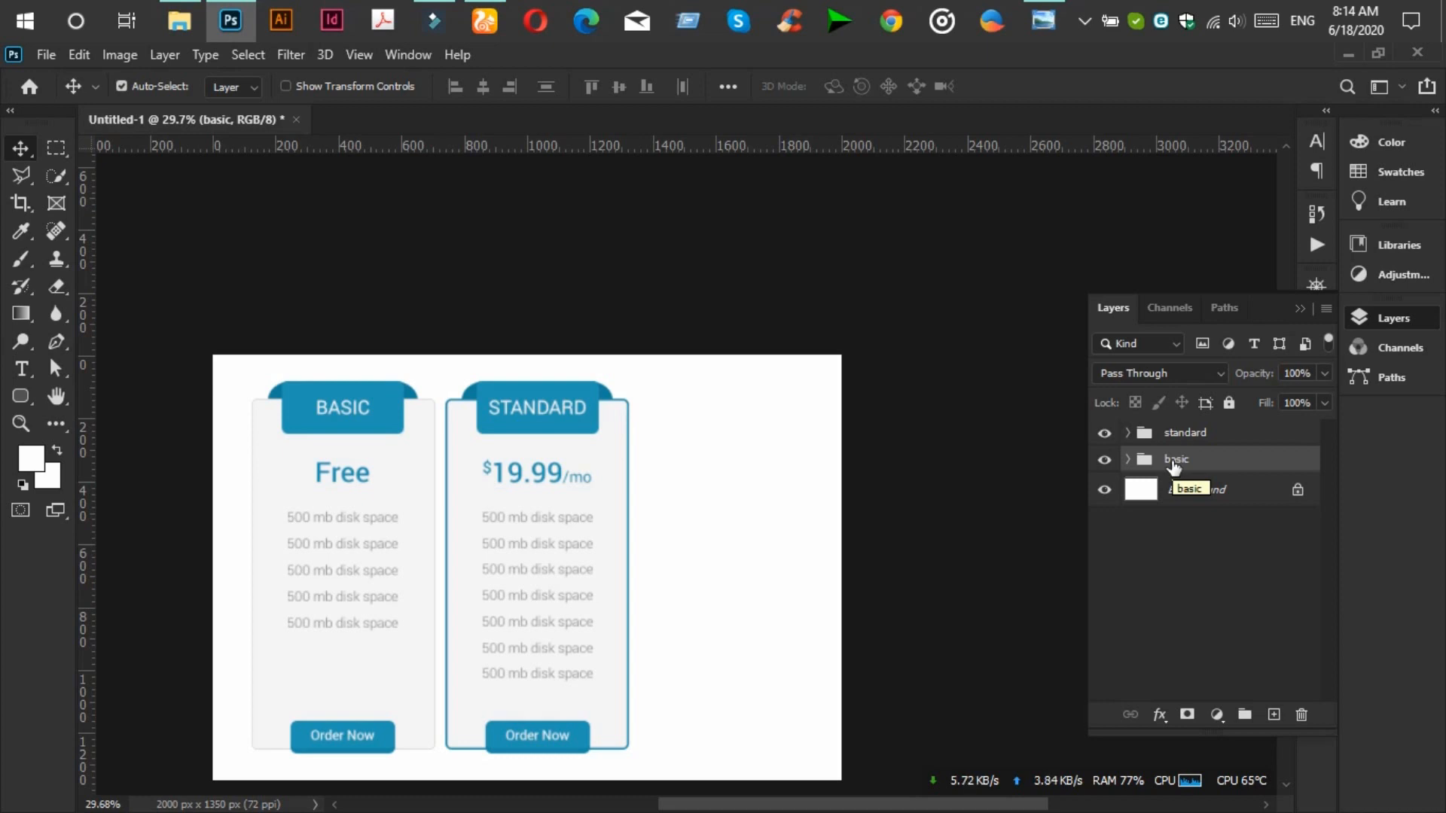
{"action": "key", "text": "ctrl+j"}
Move the duplicated basic group horizontally to the right of the STANDARD column as the third column, leaving a small gap.
{"action": "scroll", "coordinate": [412, 564], "scroll_direction": "down", "scroll_amount": 8}
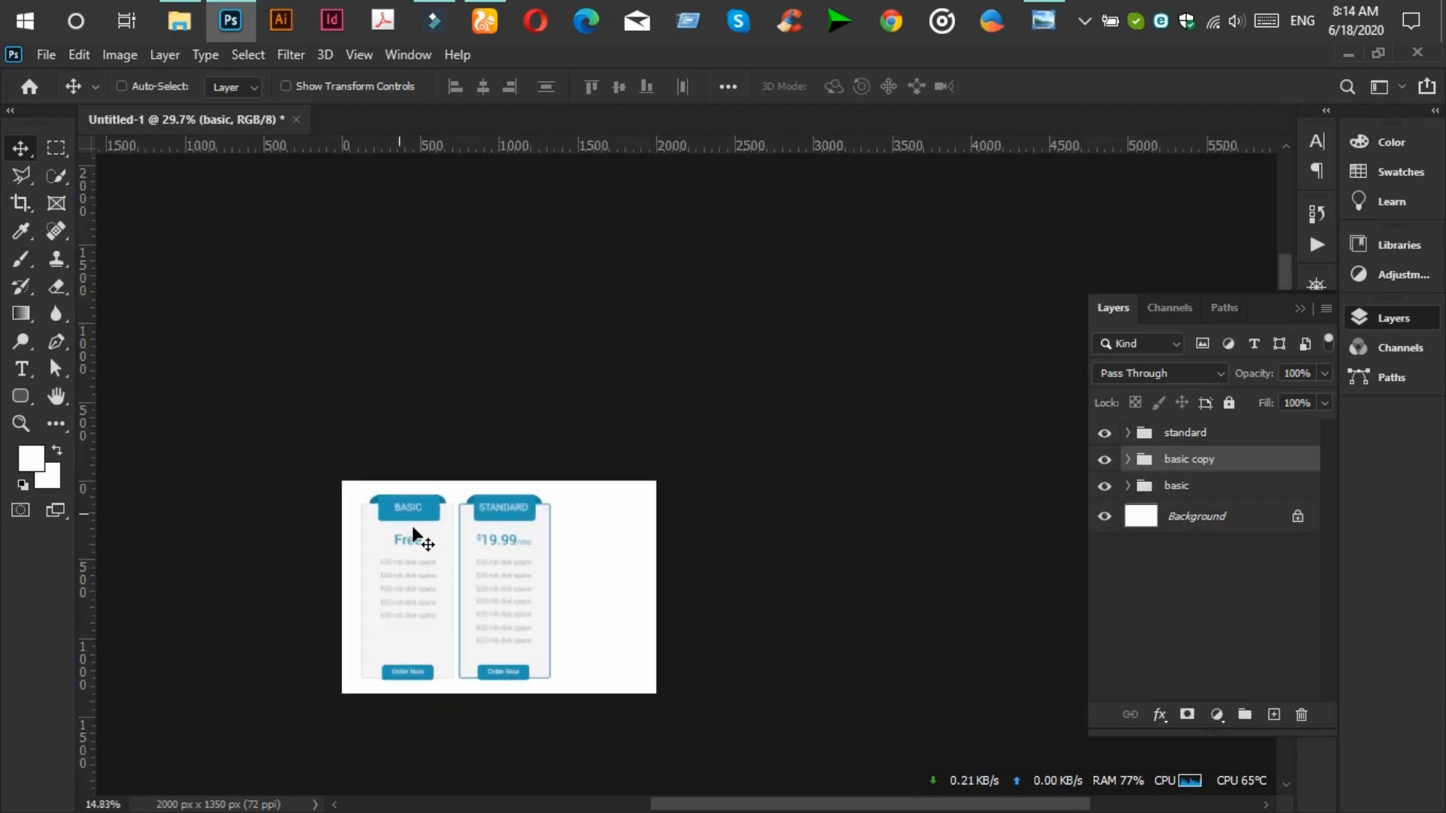
{"action": "scroll", "coordinate": [435, 534], "scroll_direction": "down", "scroll_amount": 8}
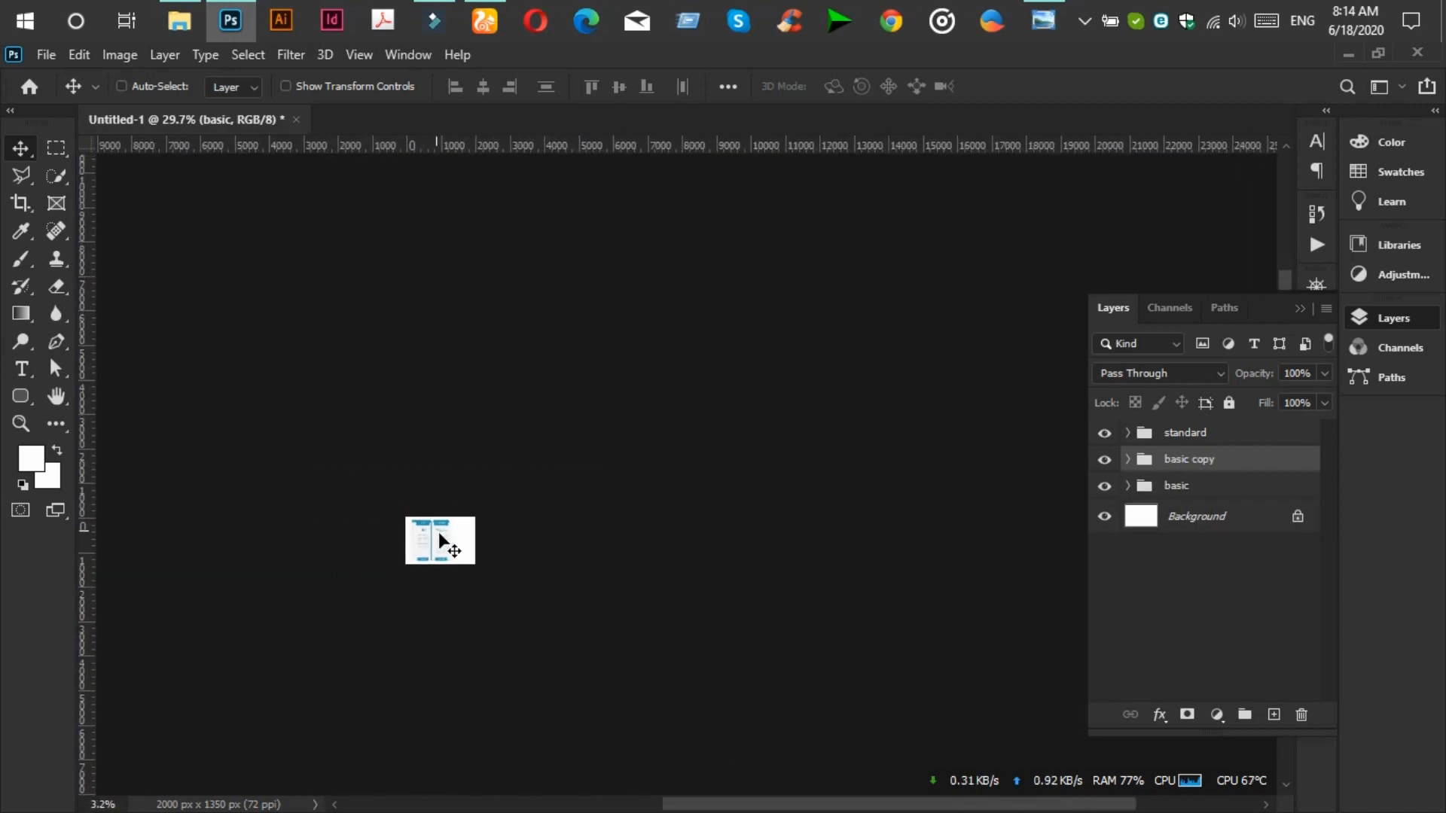
{"action": "scroll", "coordinate": [435, 557], "scroll_direction": "up", "scroll_amount": 5}
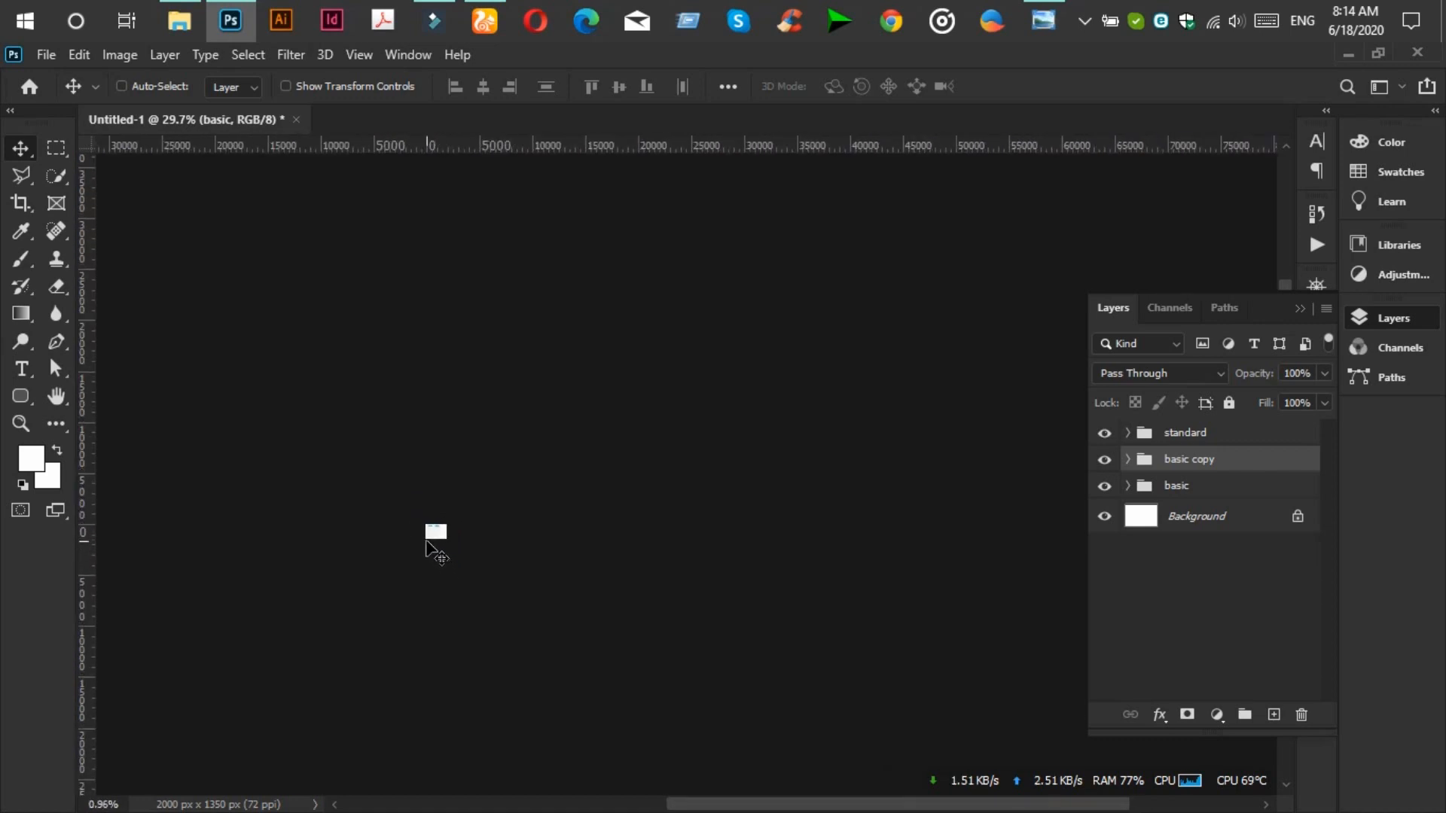
{"action": "scroll", "coordinate": [448, 531], "scroll_direction": "up", "scroll_amount": 6}
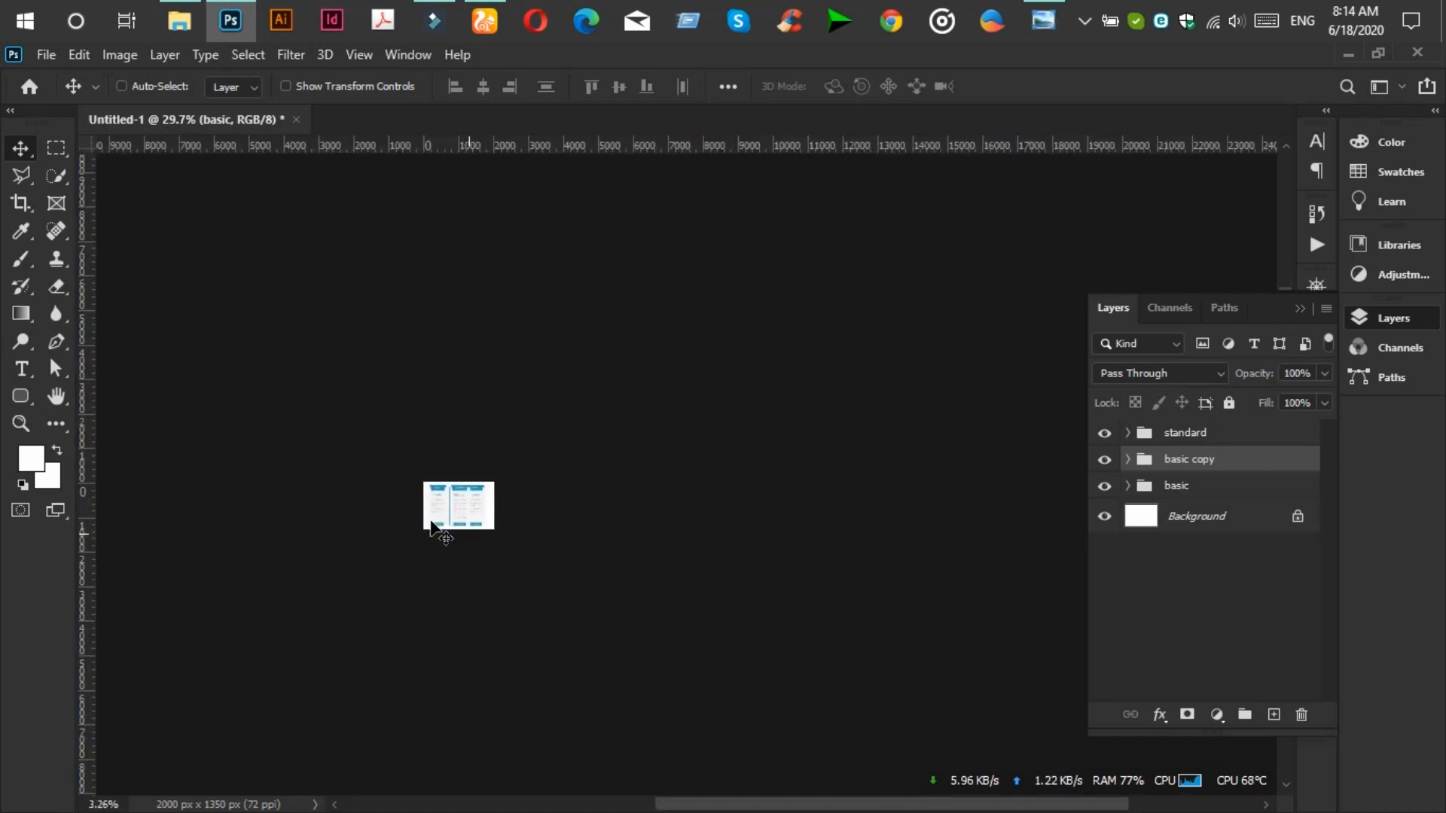
{"action": "scroll", "coordinate": [459, 520], "scroll_direction": "up", "scroll_amount": 6}
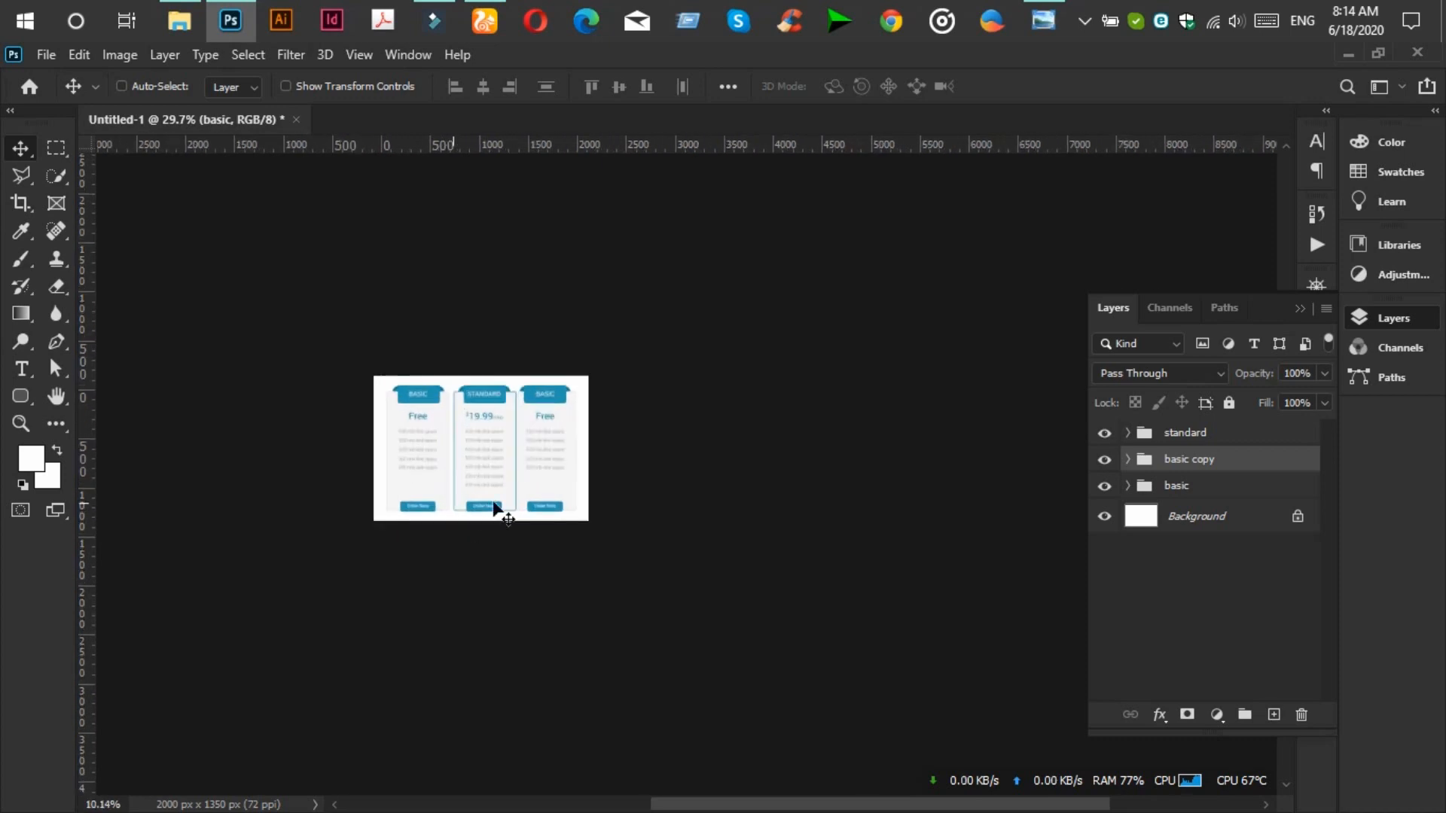
{"action": "key", "text": "Right"}
{"action": "key", "text": "Right"}
{"action": "key", "text": "Right"}
{"action": "key", "text": "Right"}
{"action": "key", "text": "Right"}
{"action": "key", "text": "Right"}
{"action": "key", "text": "Right"}
{"action": "key", "text": "Right"}
{"action": "key", "text": "Right"}
{"action": "key", "text": "Right"}
{"action": "key", "text": "Right"}
{"action": "key", "text": "Right"}
{"action": "key", "text": "Right"}
{"action": "key", "text": "Right"}
{"action": "key", "text": "Right"}
{"action": "key", "text": "Right"}
{"action": "key", "text": "Right"}
{"action": "key", "text": "Right"}
{"action": "key", "text": "Right"}
{"action": "key", "text": "Right"}
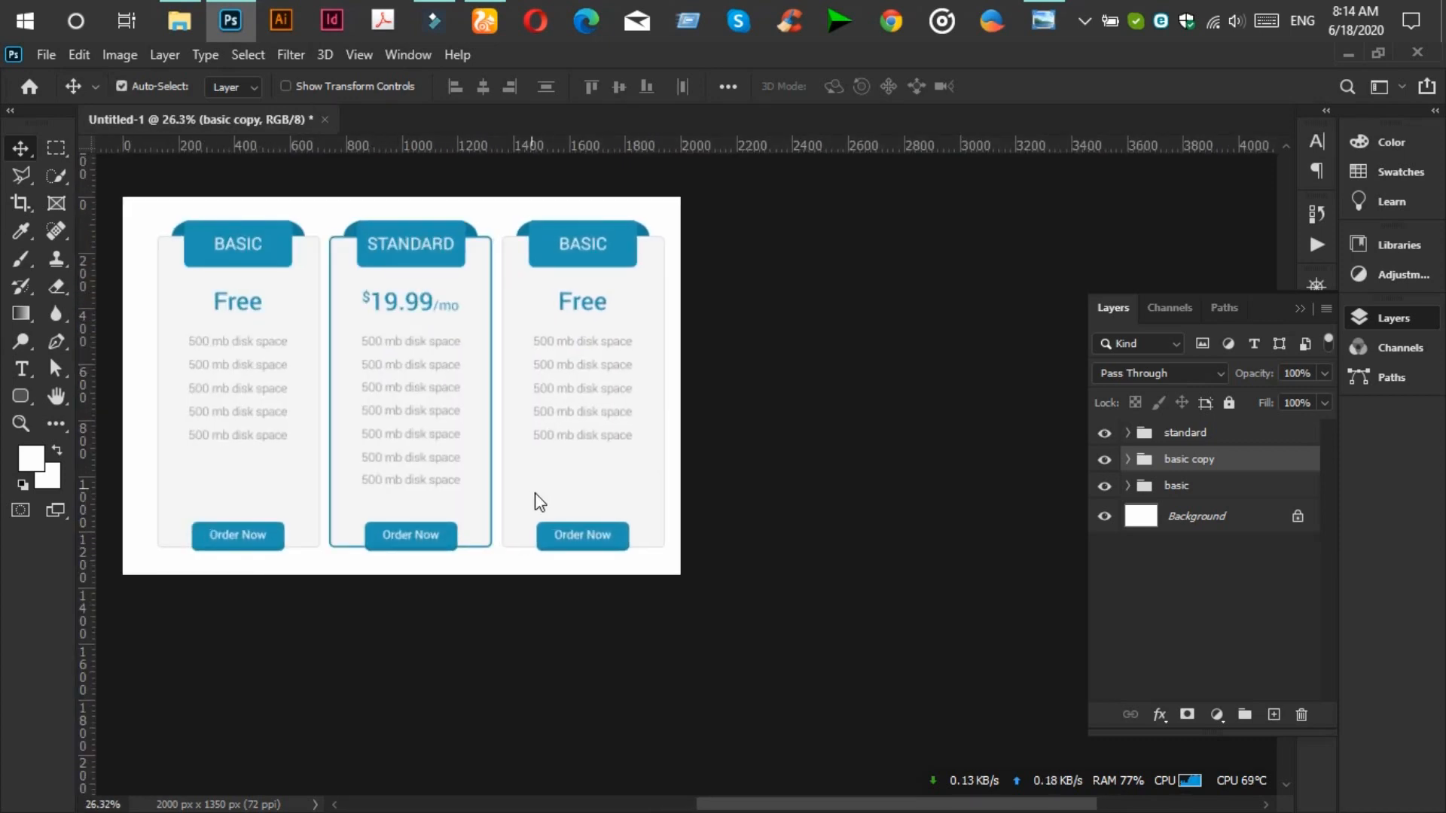
{"action": "key", "text": "Left"}
{"action": "key", "text": "Left"}
{"action": "key", "text": "Left"}
{"action": "key", "text": "Left"}
{"action": "key", "text": "ctrl"}
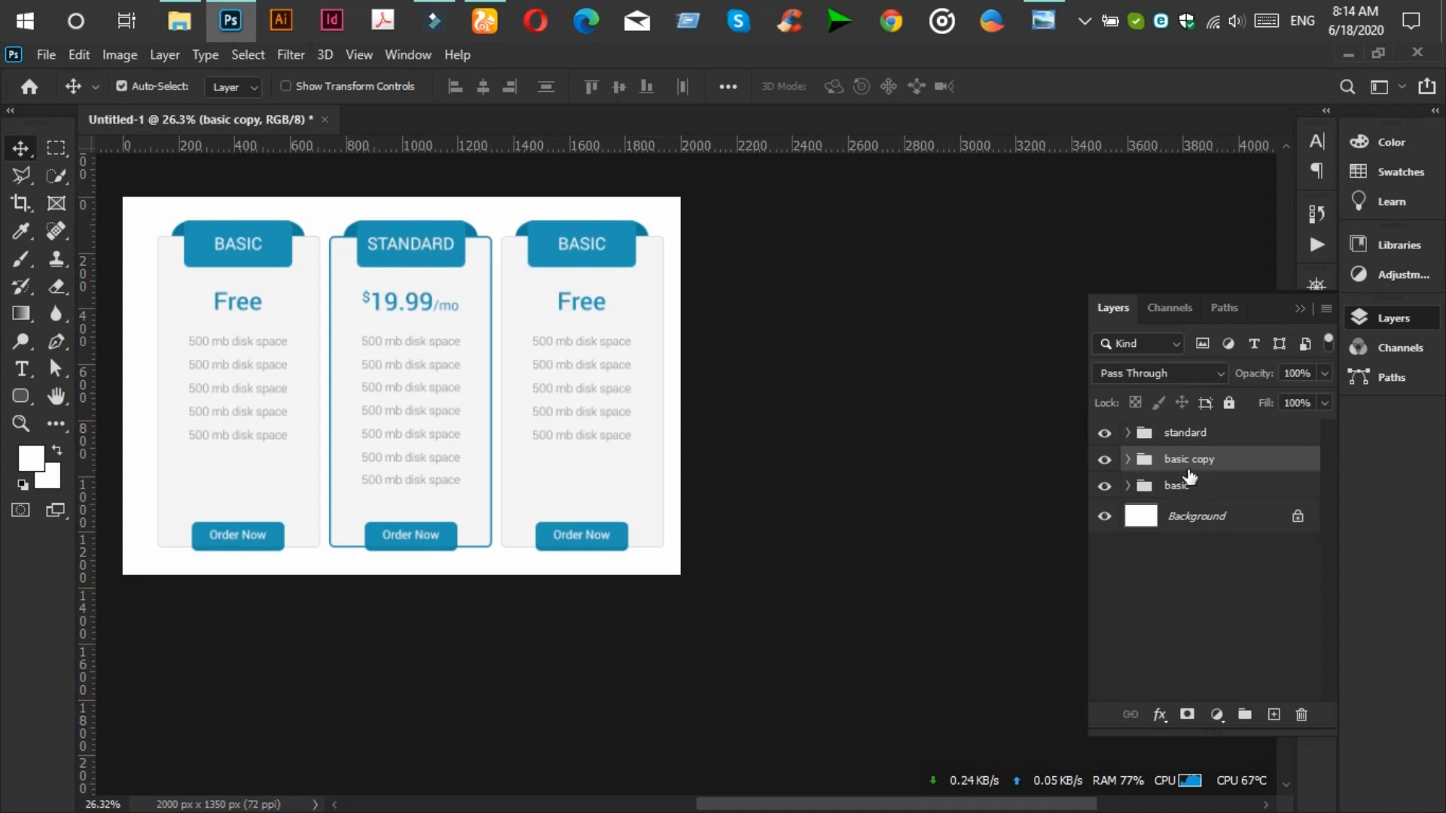
Rename the duplicated basic group as premium and place it above the standard group in the layer order.
{"action": "double_click", "coordinate": [1190, 461]}
{"action": "type", "text": "pr"}
{"action": "key", "text": "Return"}
{"action": "left_click_drag", "start_coordinate": [1193, 461], "coordinate": [1196, 422]}
Distribute the premium, standard and basic groups evenly in the horizontal direction.
{"action": "left_click", "coordinate": [1186, 487], "text": "shift"}
{"action": "left_click", "coordinate": [684, 87]}
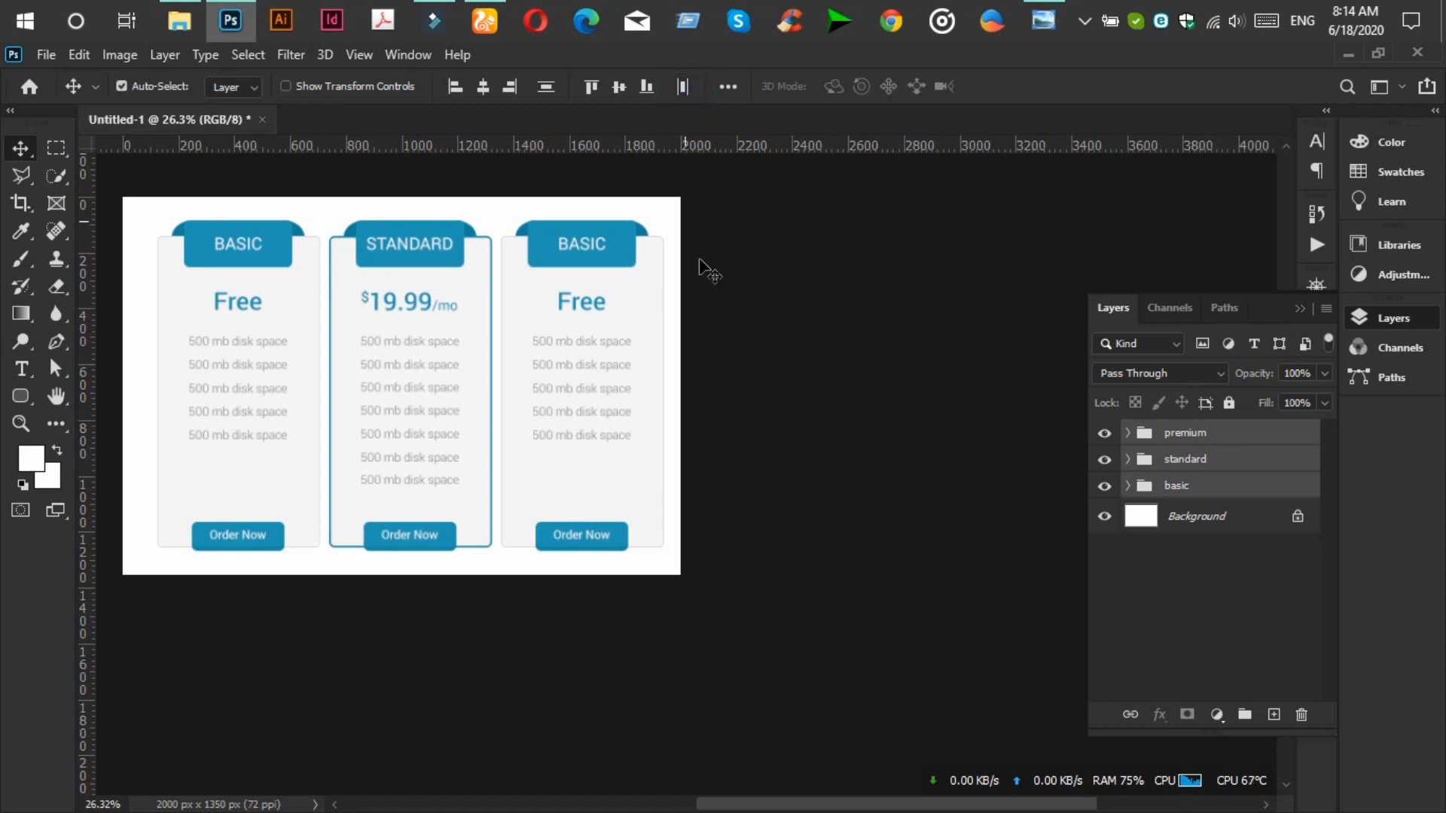
{"action": "scroll", "coordinate": [849, 536], "scroll_direction": "down", "scroll_amount": 1}
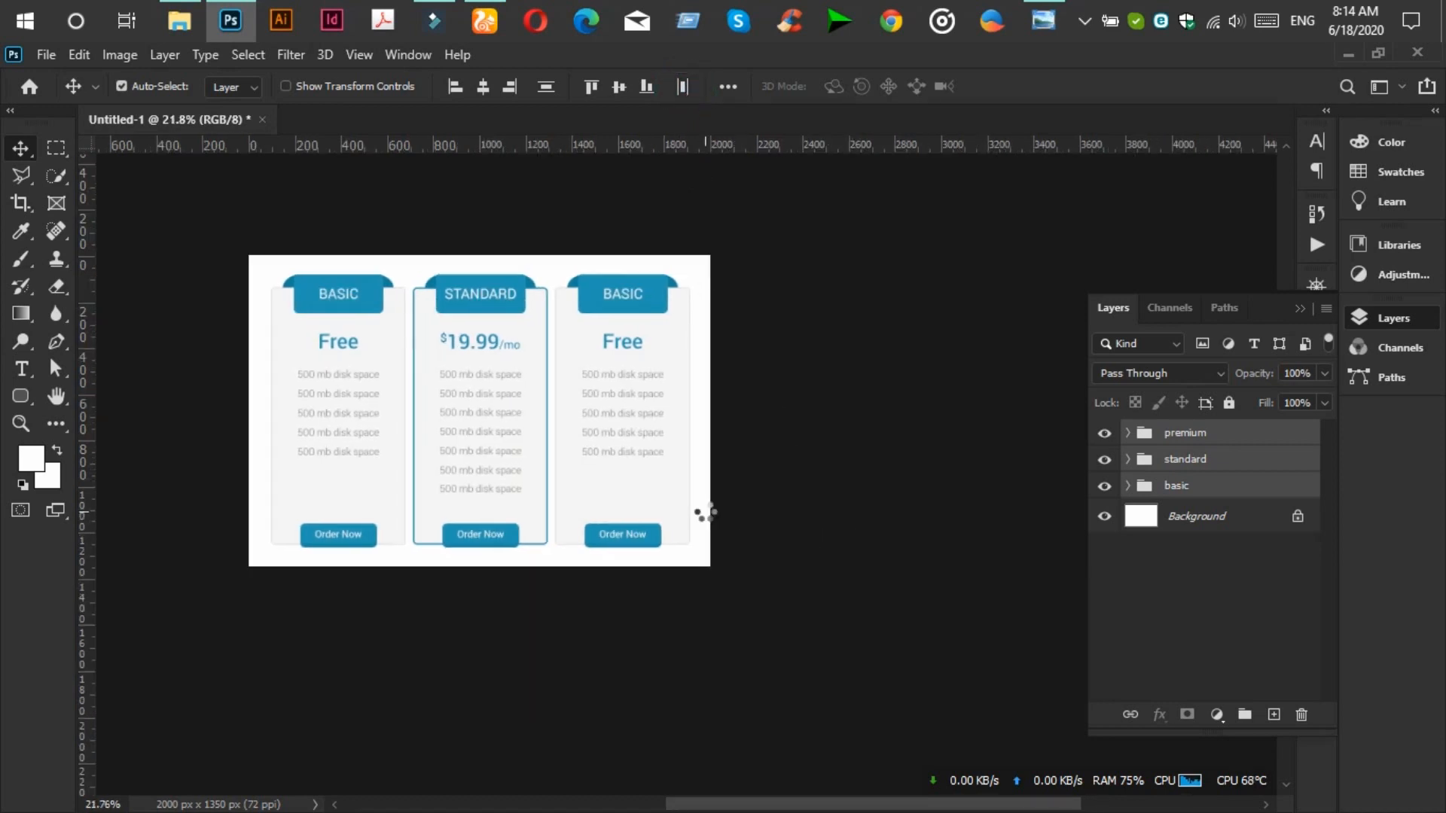
{"action": "scroll", "coordinate": [664, 322], "scroll_direction": "up", "scroll_amount": 1}
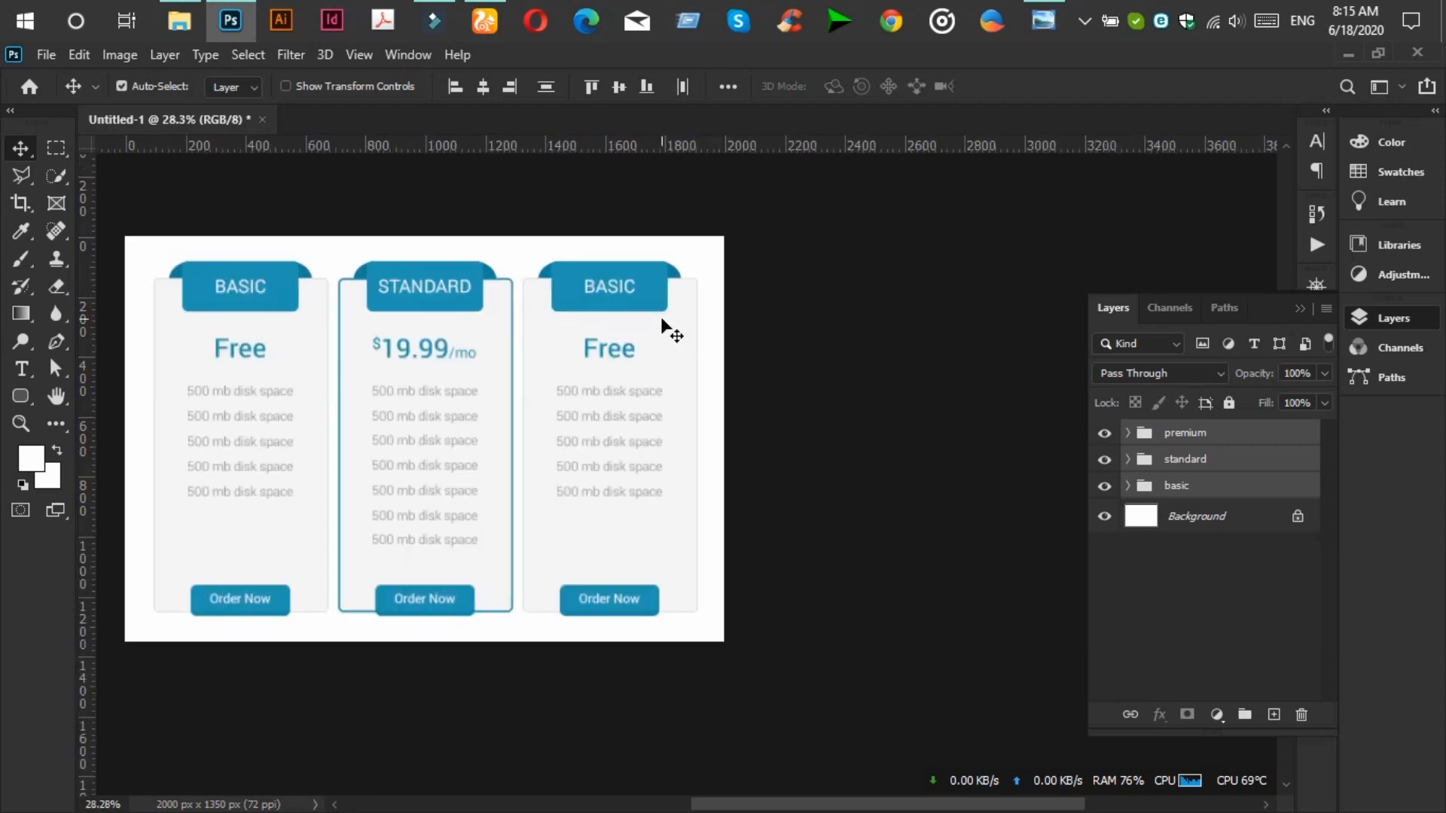
{"action": "scroll", "coordinate": [662, 322], "scroll_direction": "up", "scroll_amount": 1}
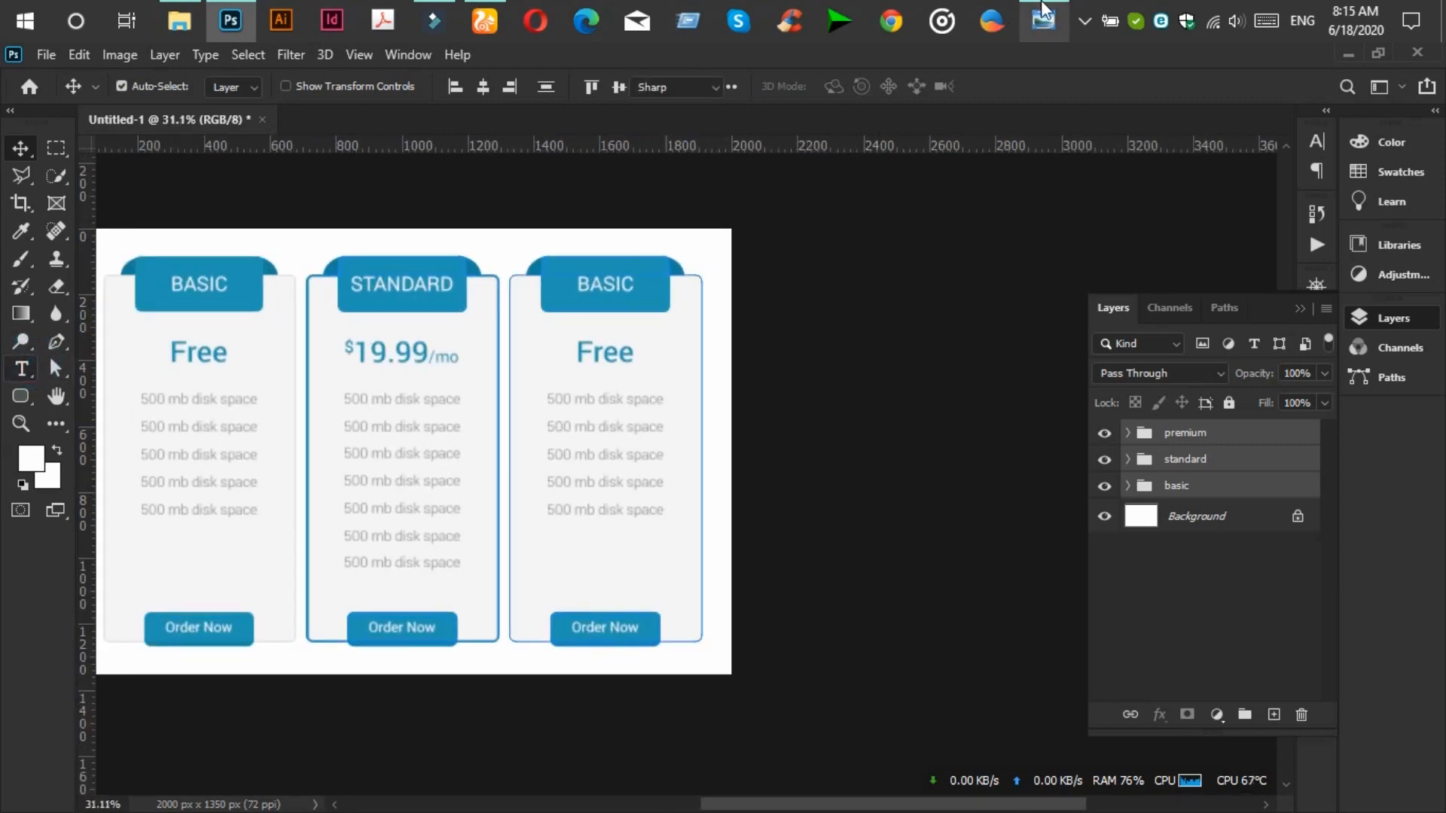
Check the reference image, then replace the third column's "Free" text with a copy of the STANDARD column's "$19.99/mo" price.
{"action": "left_click", "coordinate": [1043, 13]}
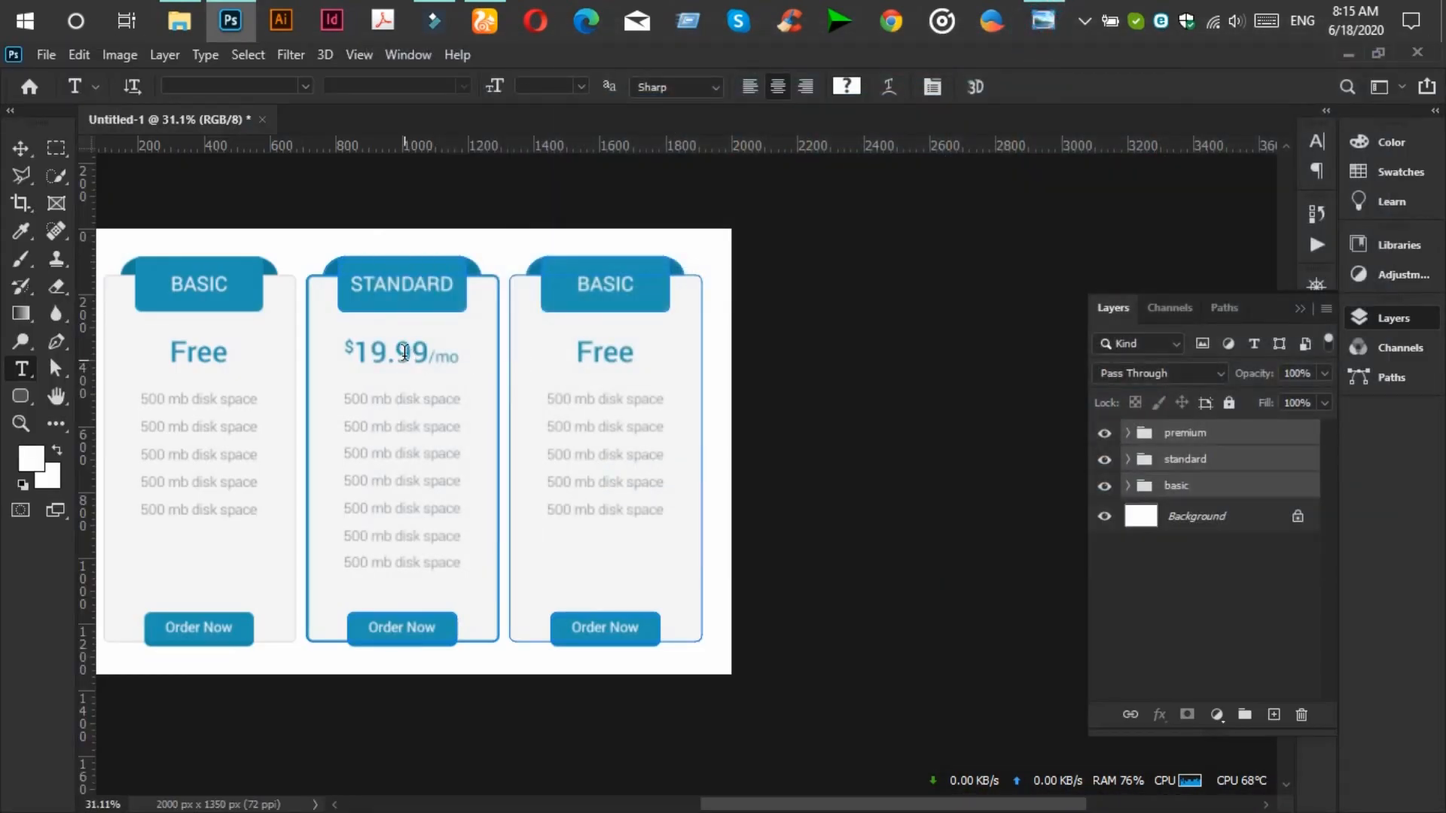
{"action": "left_click", "coordinate": [405, 350]}
{"action": "key", "text": "ctrl+a"}
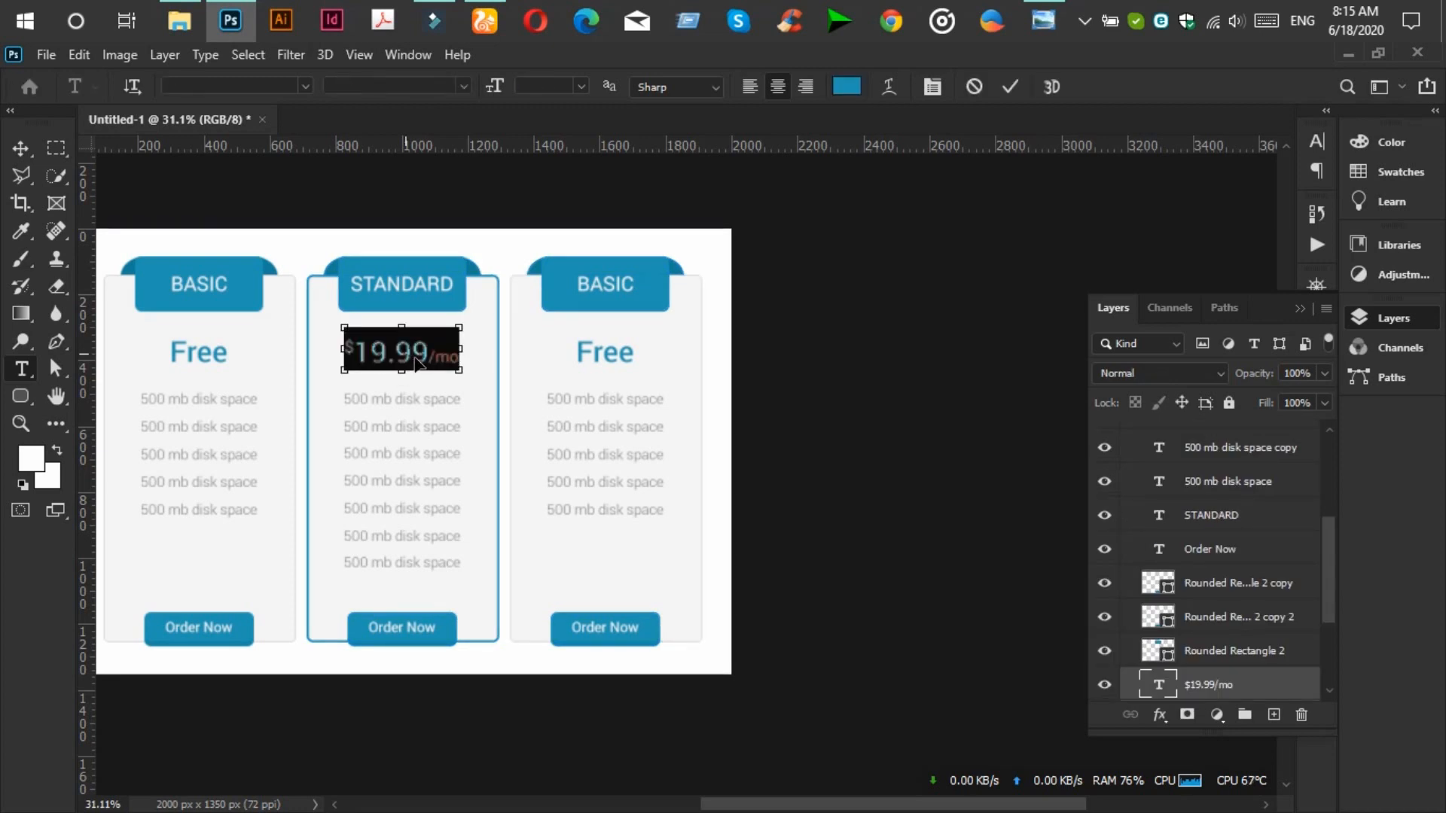
{"action": "right_click", "coordinate": [419, 364]}
{"action": "left_click", "coordinate": [452, 437]}
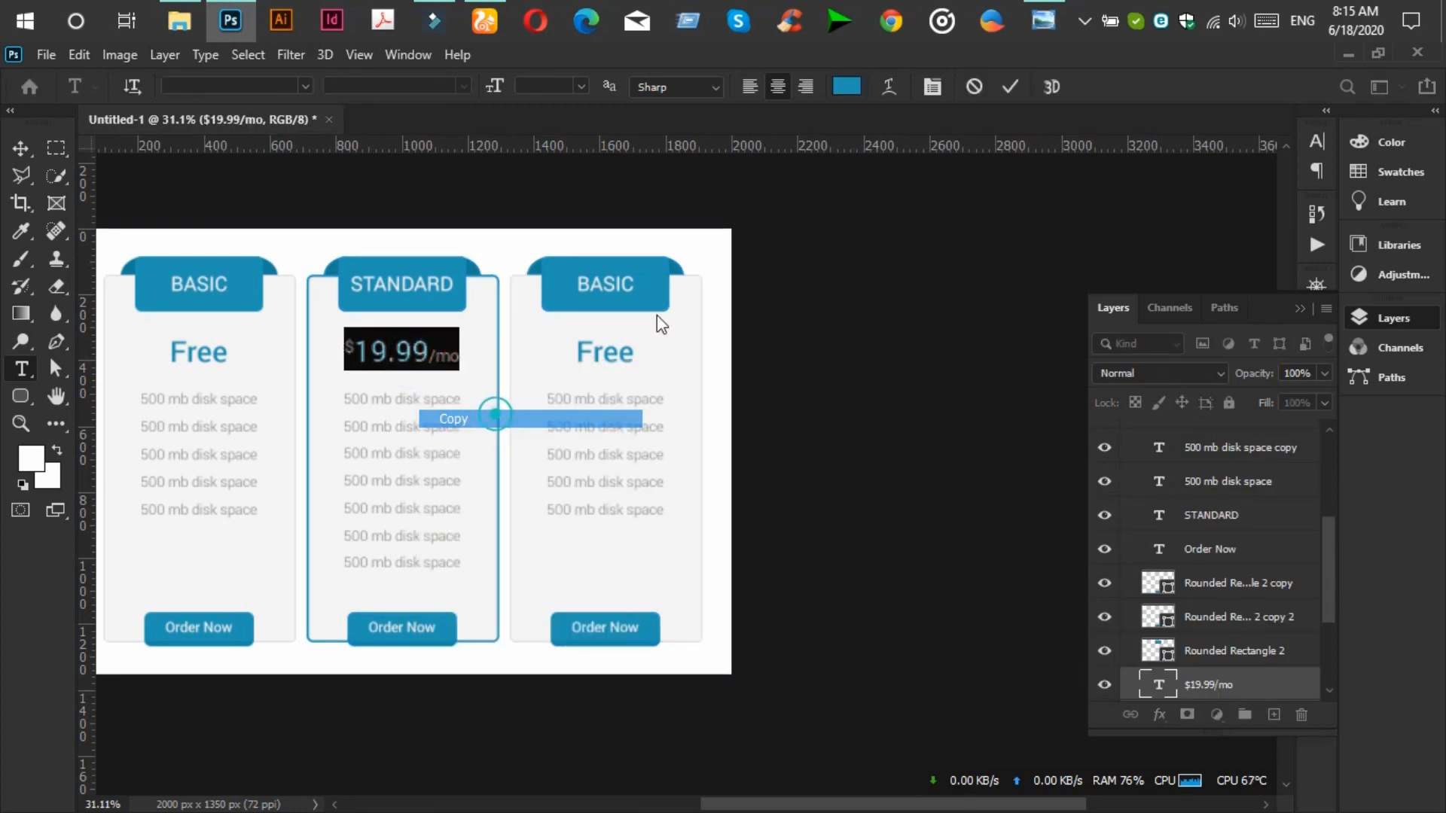
{"action": "left_click", "coordinate": [1010, 87]}
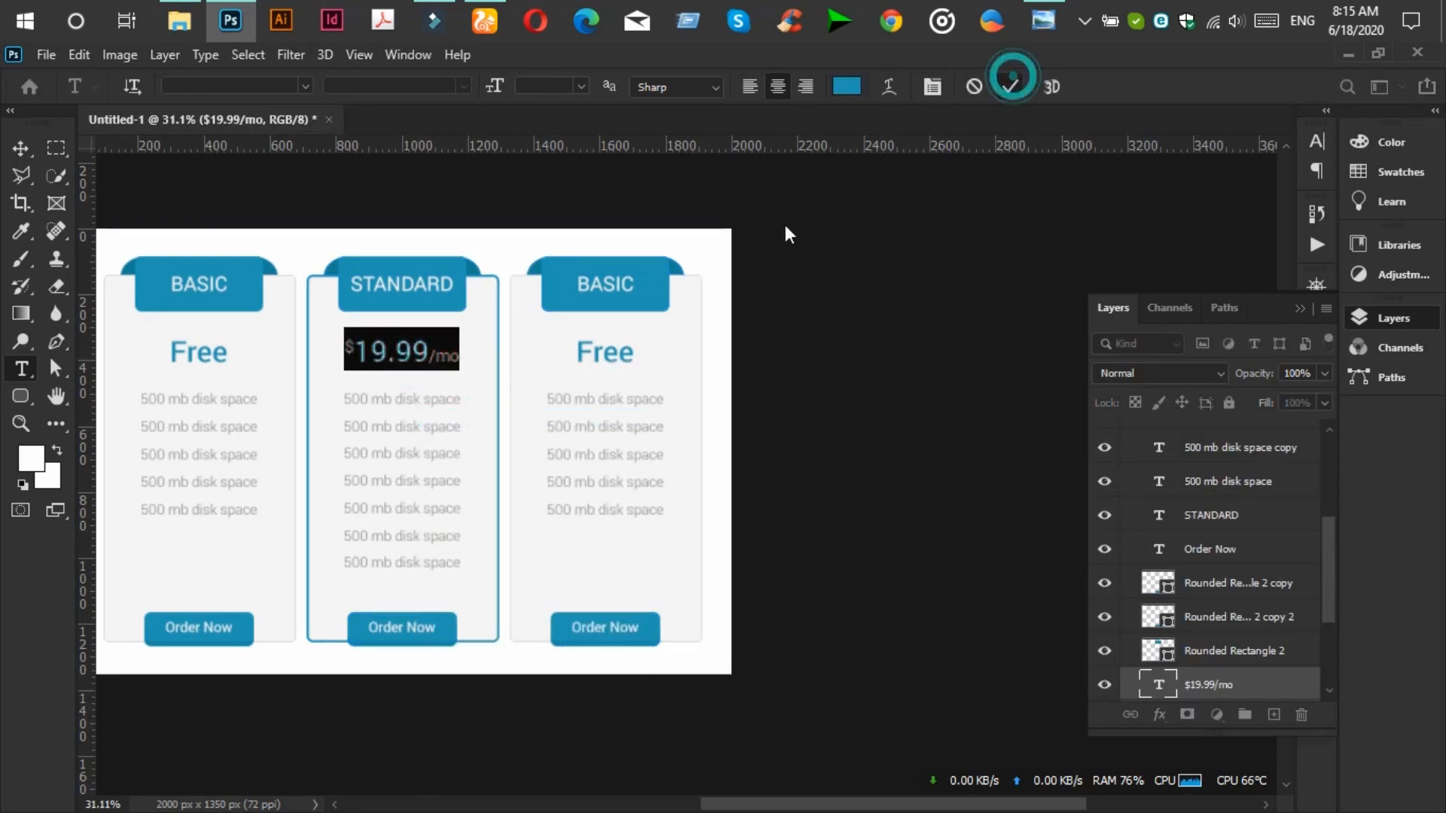
{"action": "left_click", "coordinate": [617, 352]}
{"action": "key", "text": "ctrl+a"}
{"action": "type", "text": "$19.99/mo"}
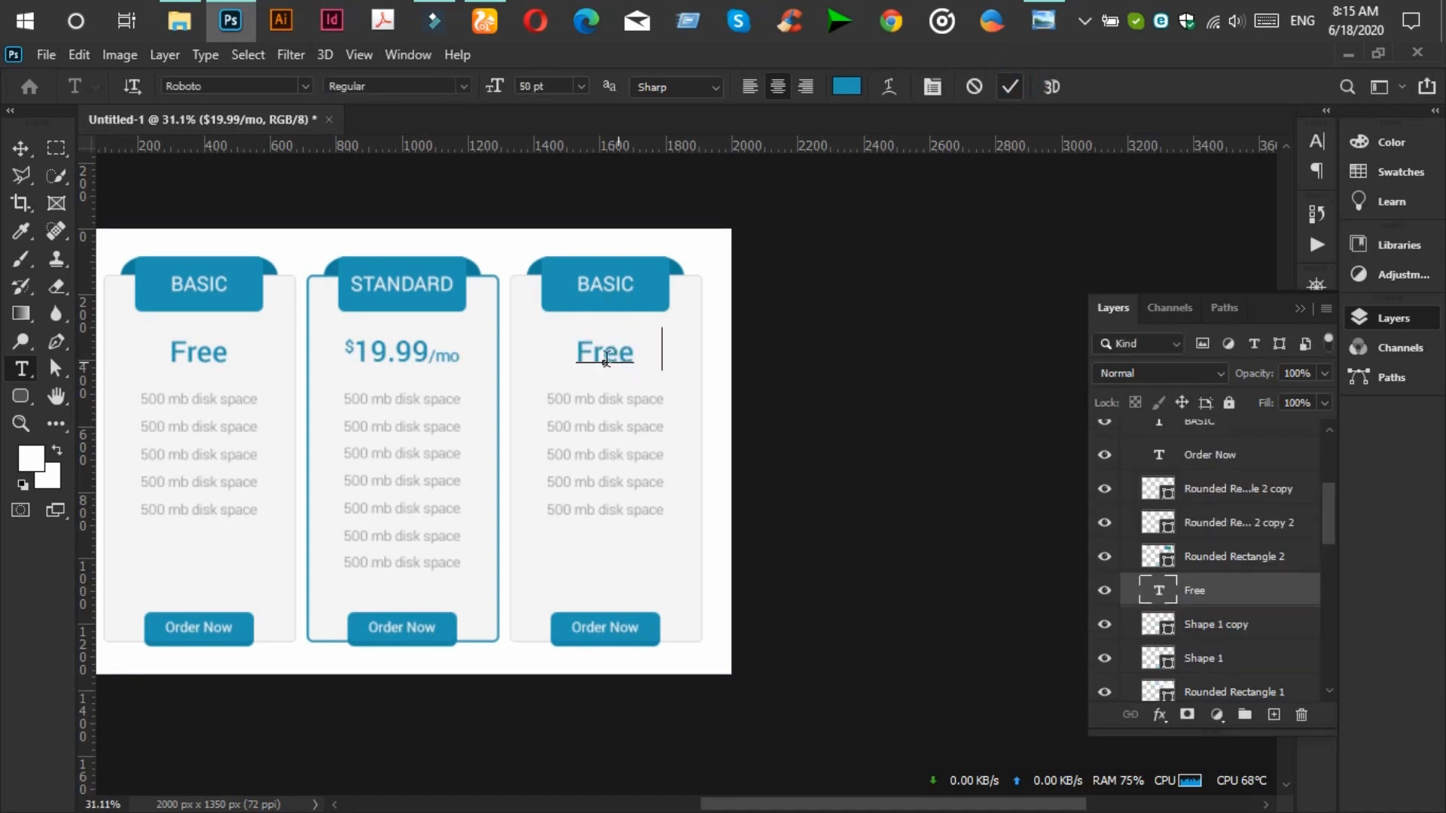
Change the third column's price to $29.99/mo.
{"action": "left_click", "coordinate": [575, 350]}
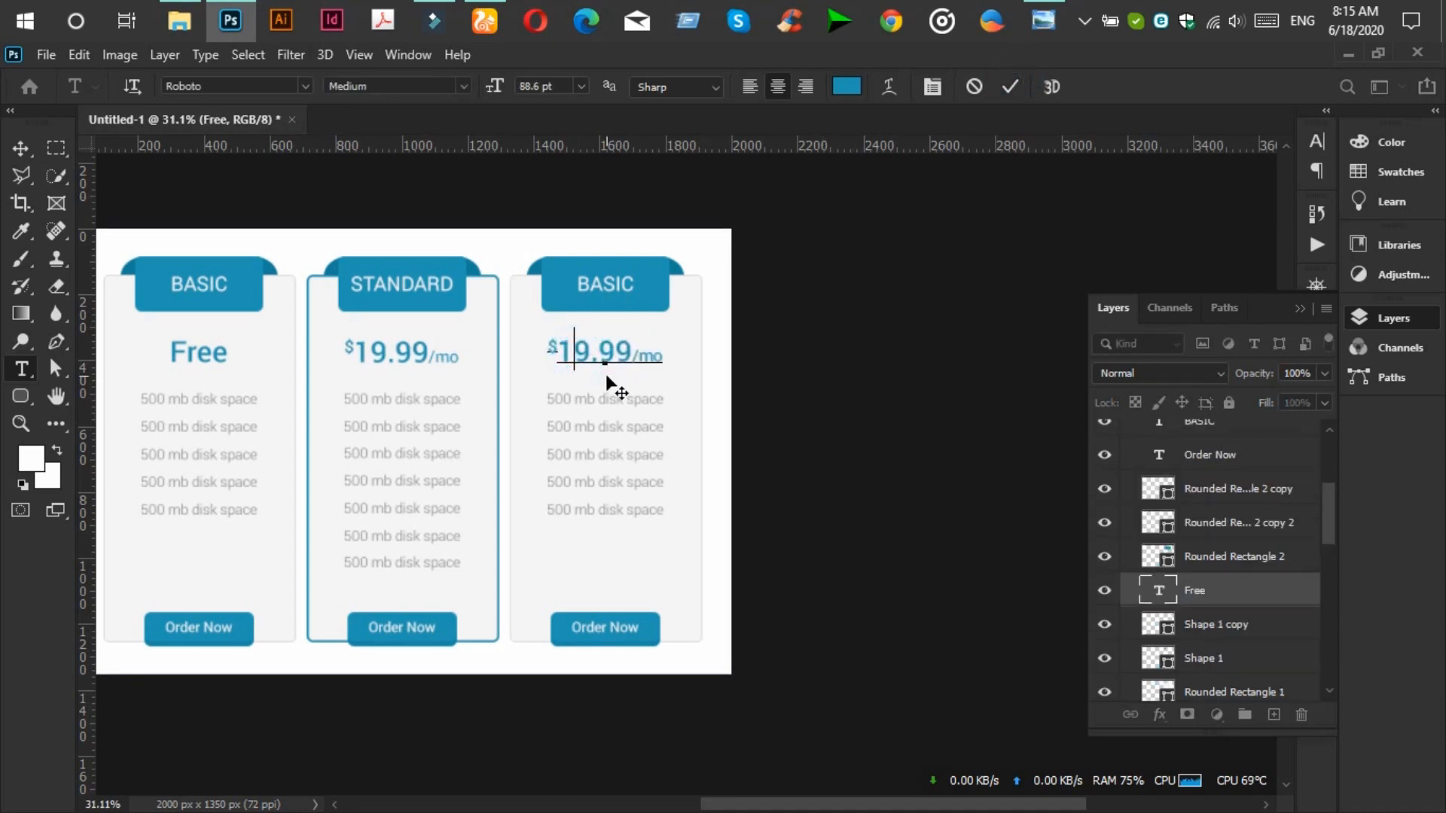
{"action": "key", "text": "Delete"}
{"action": "type", "text": "2"}
{"action": "left_click", "coordinate": [1010, 86]}
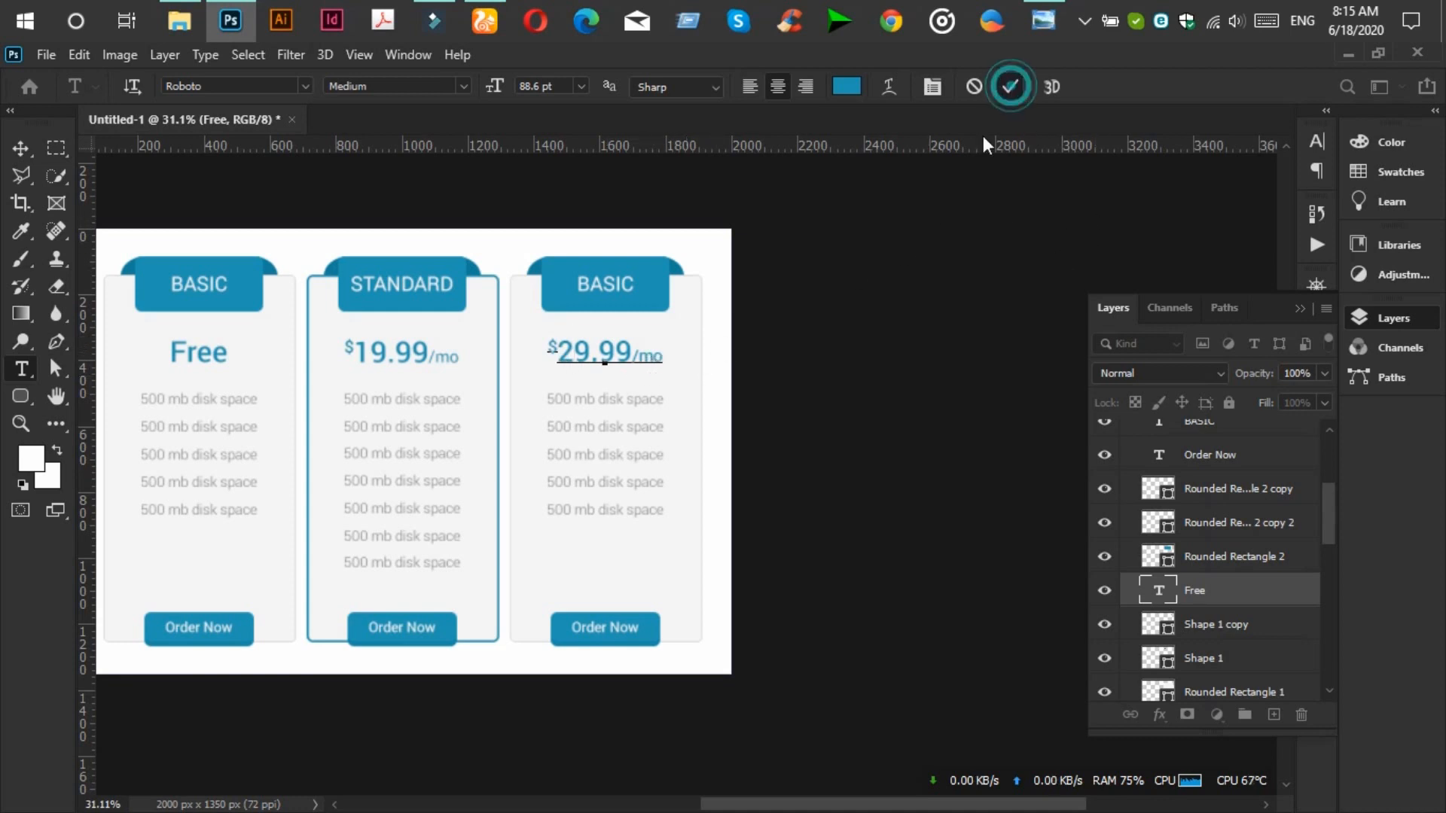
Duplicate the last three "500 mb disk space" lines in the third column and place the copies below the existing ones.
{"action": "left_click", "coordinate": [19, 154]}
{"action": "scroll", "coordinate": [1251, 516], "scroll_direction": "up", "scroll_amount": 5}
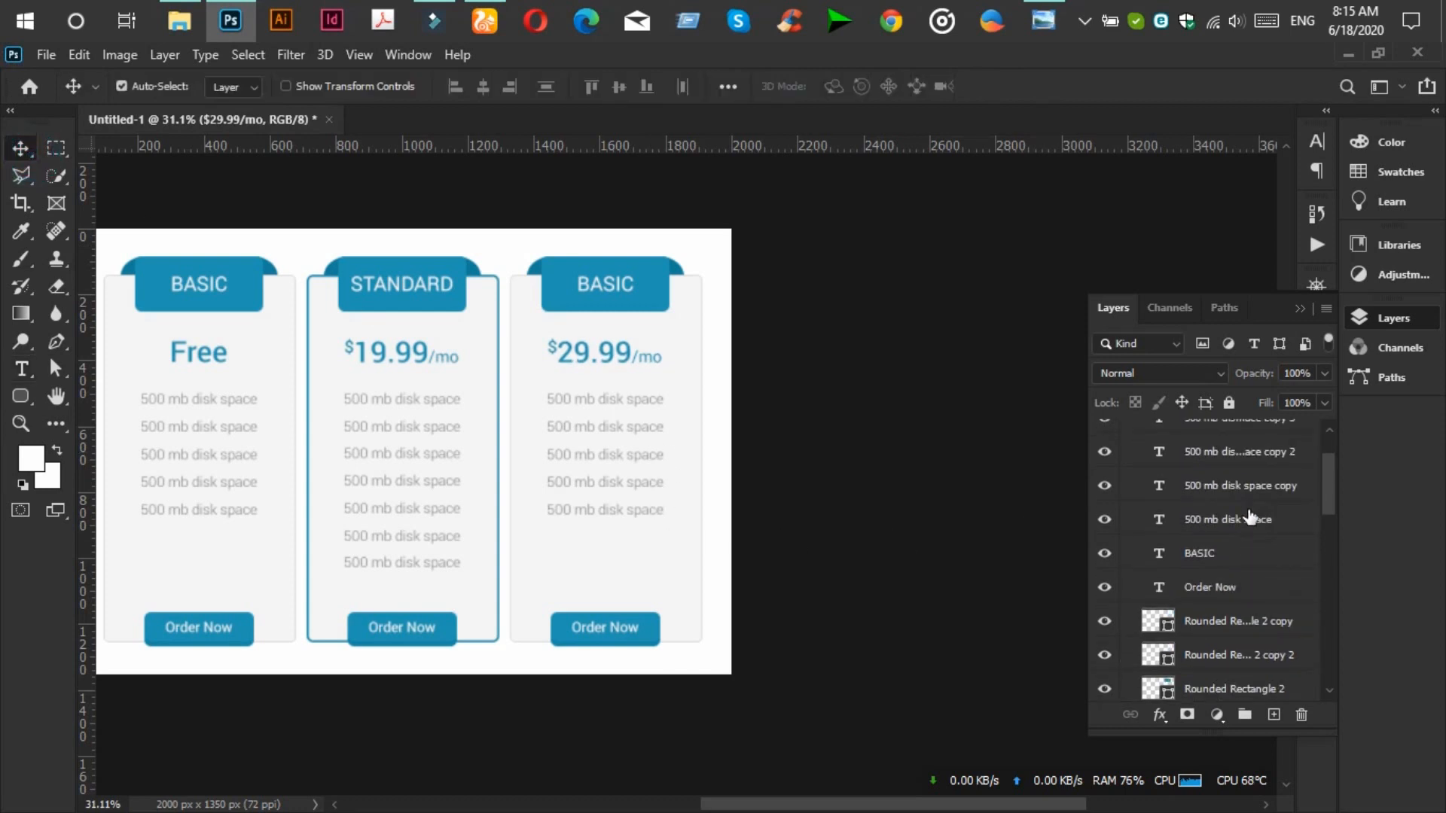
{"action": "left_click", "coordinate": [613, 511]}
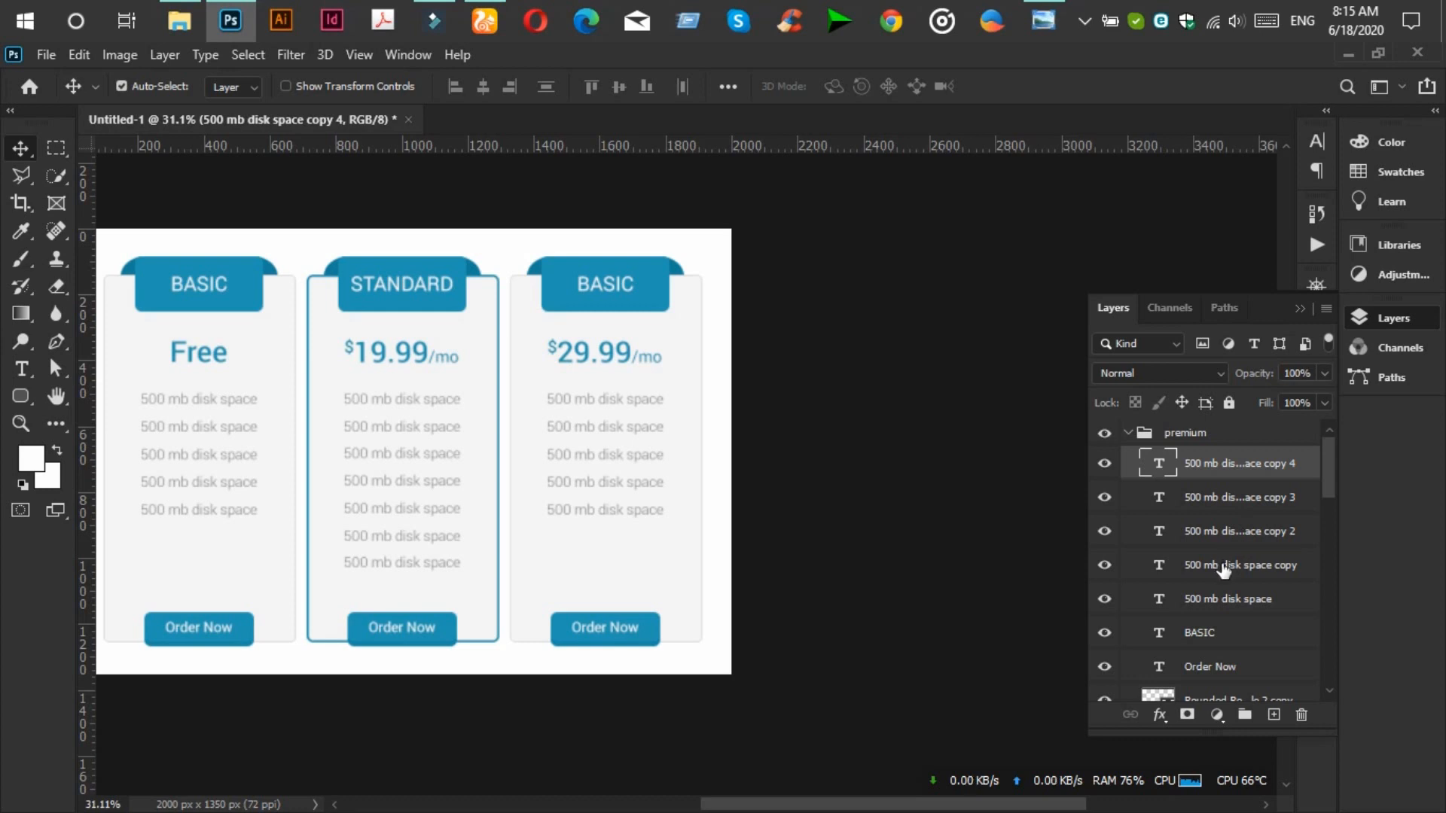
{"action": "left_click", "coordinate": [1222, 533], "text": "shift"}
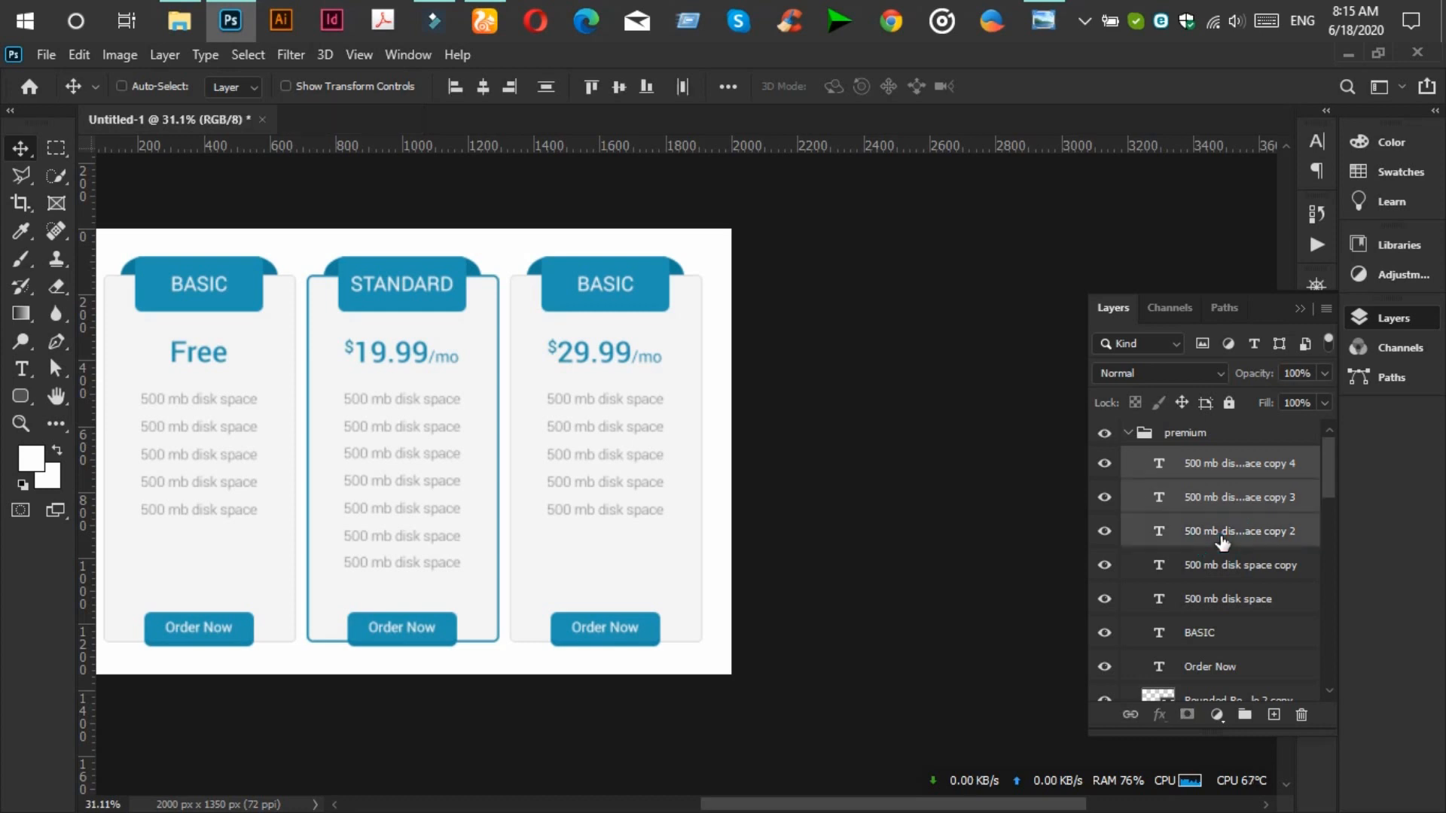
{"action": "key", "text": "ctrl+j"}
{"action": "scroll", "coordinate": [584, 477], "scroll_direction": "down", "scroll_amount": 5}
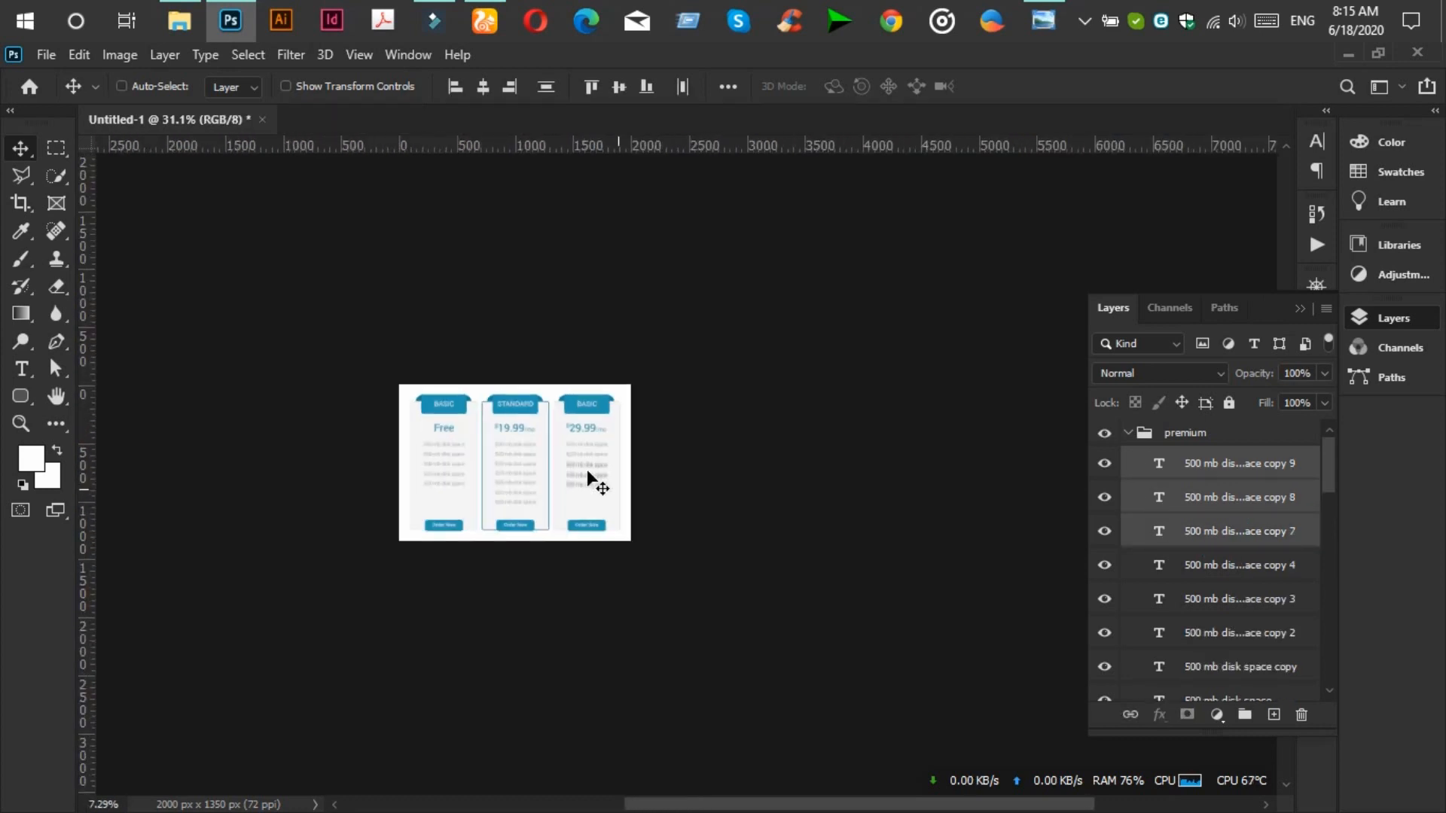
{"action": "scroll", "coordinate": [598, 511], "scroll_direction": "up", "scroll_amount": 4}
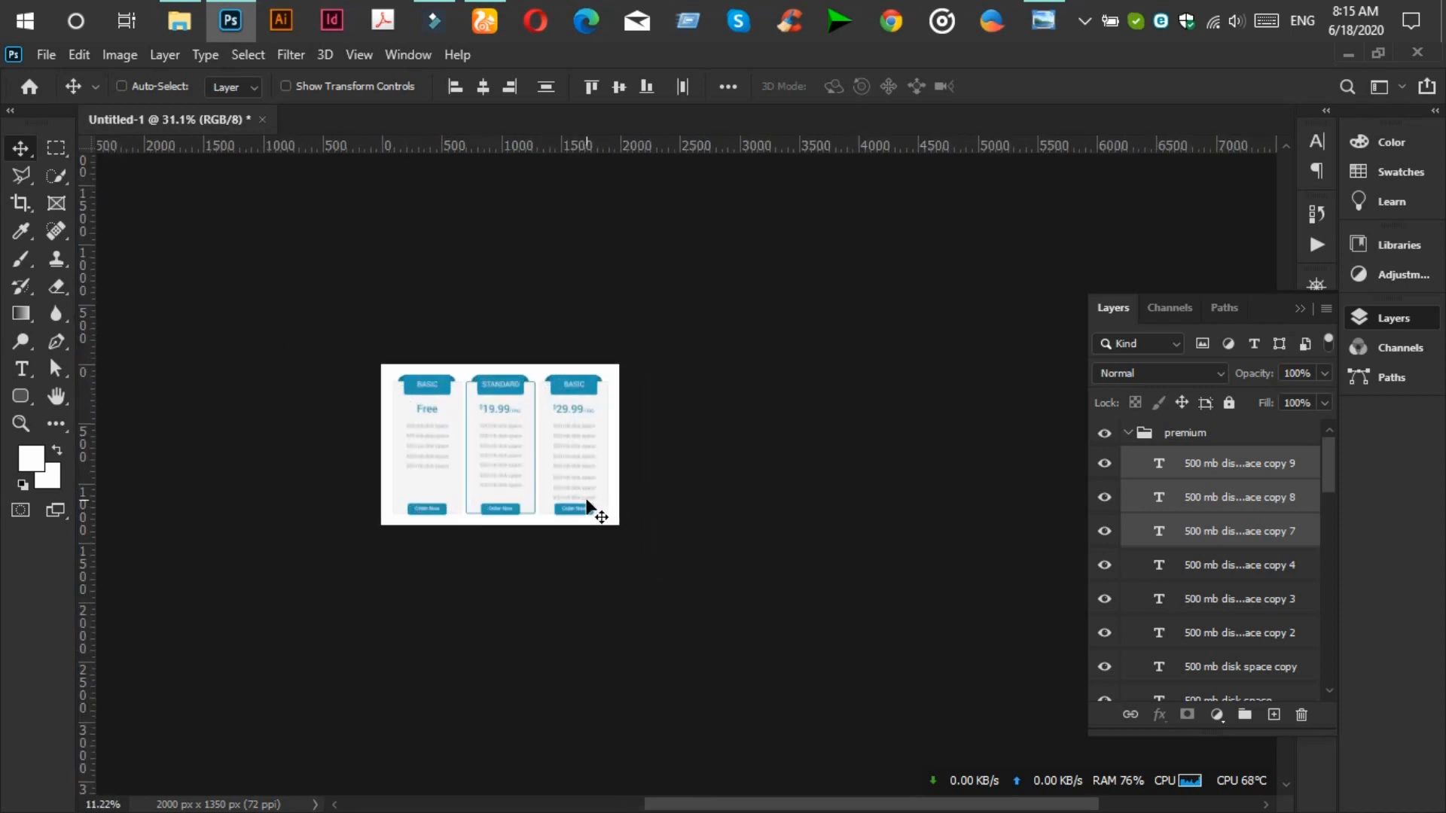
{"action": "scroll", "coordinate": [590, 510], "scroll_direction": "up", "scroll_amount": 3}
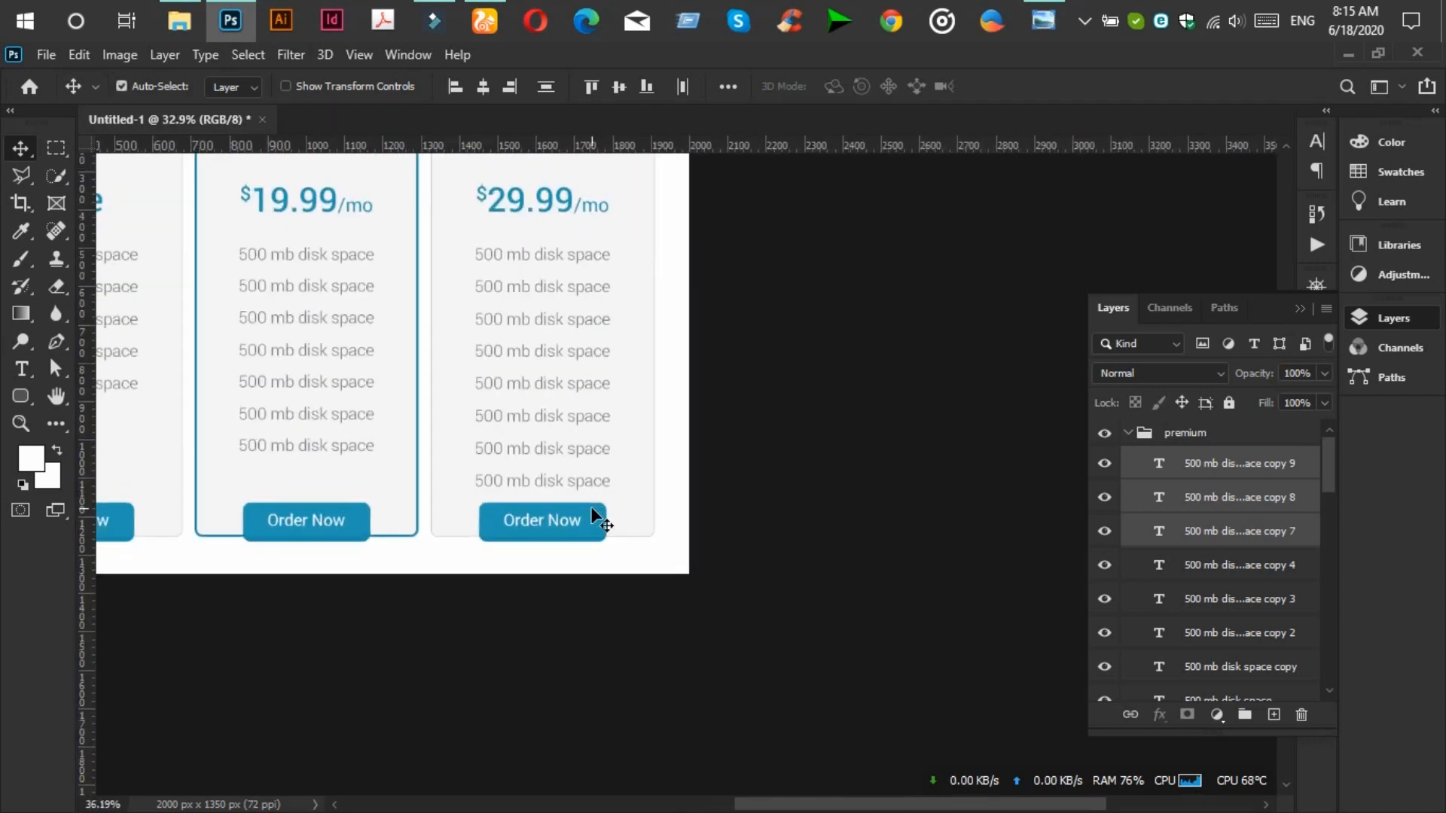
{"action": "scroll", "coordinate": [592, 510], "scroll_direction": "down", "scroll_amount": 3}
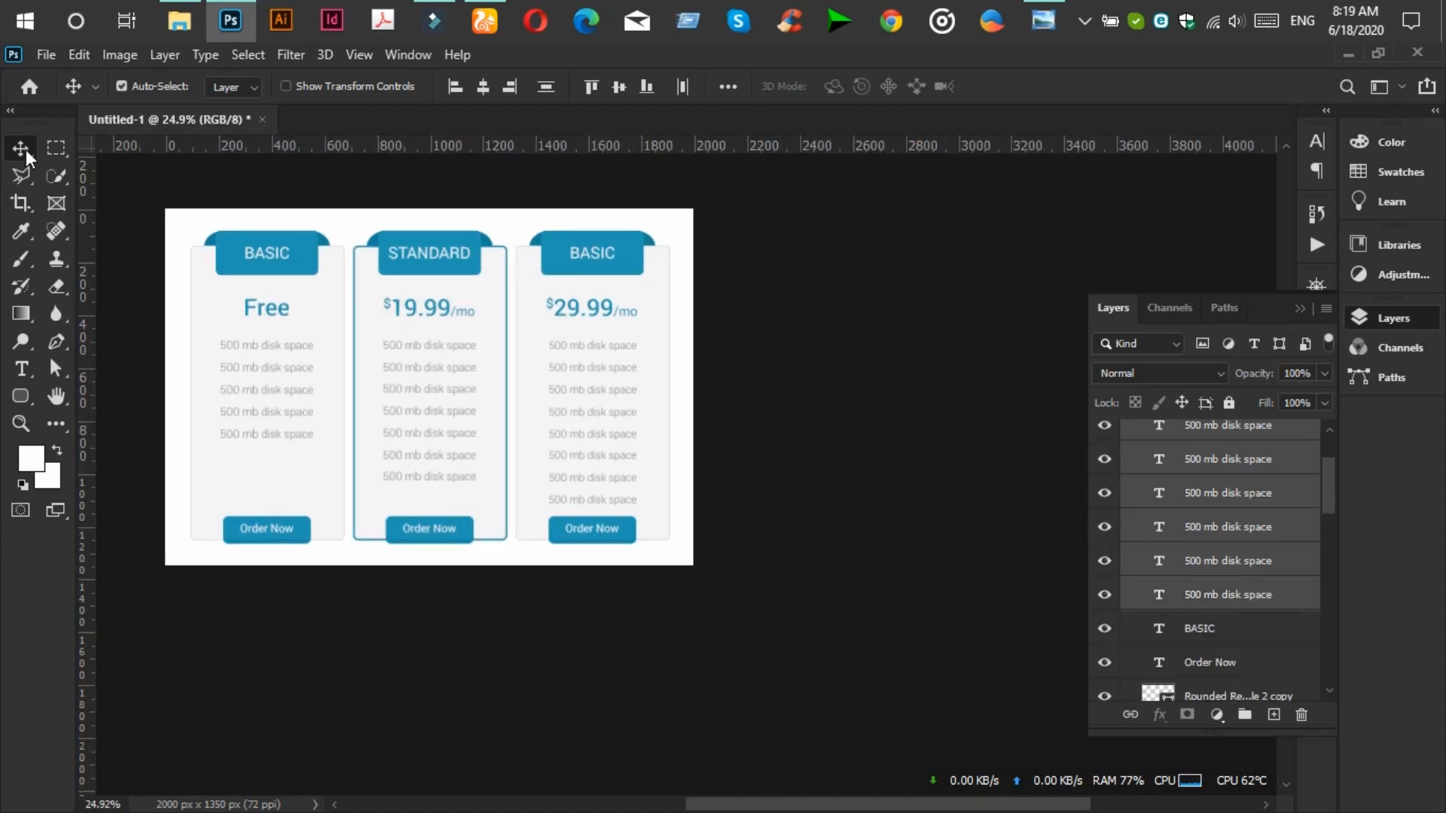
Change the third column's title from "BASIC" to "PREMIUM".
{"action": "left_click", "coordinate": [21, 368]}
{"action": "scroll", "coordinate": [463, 247], "scroll_direction": "up", "scroll_amount": 2}
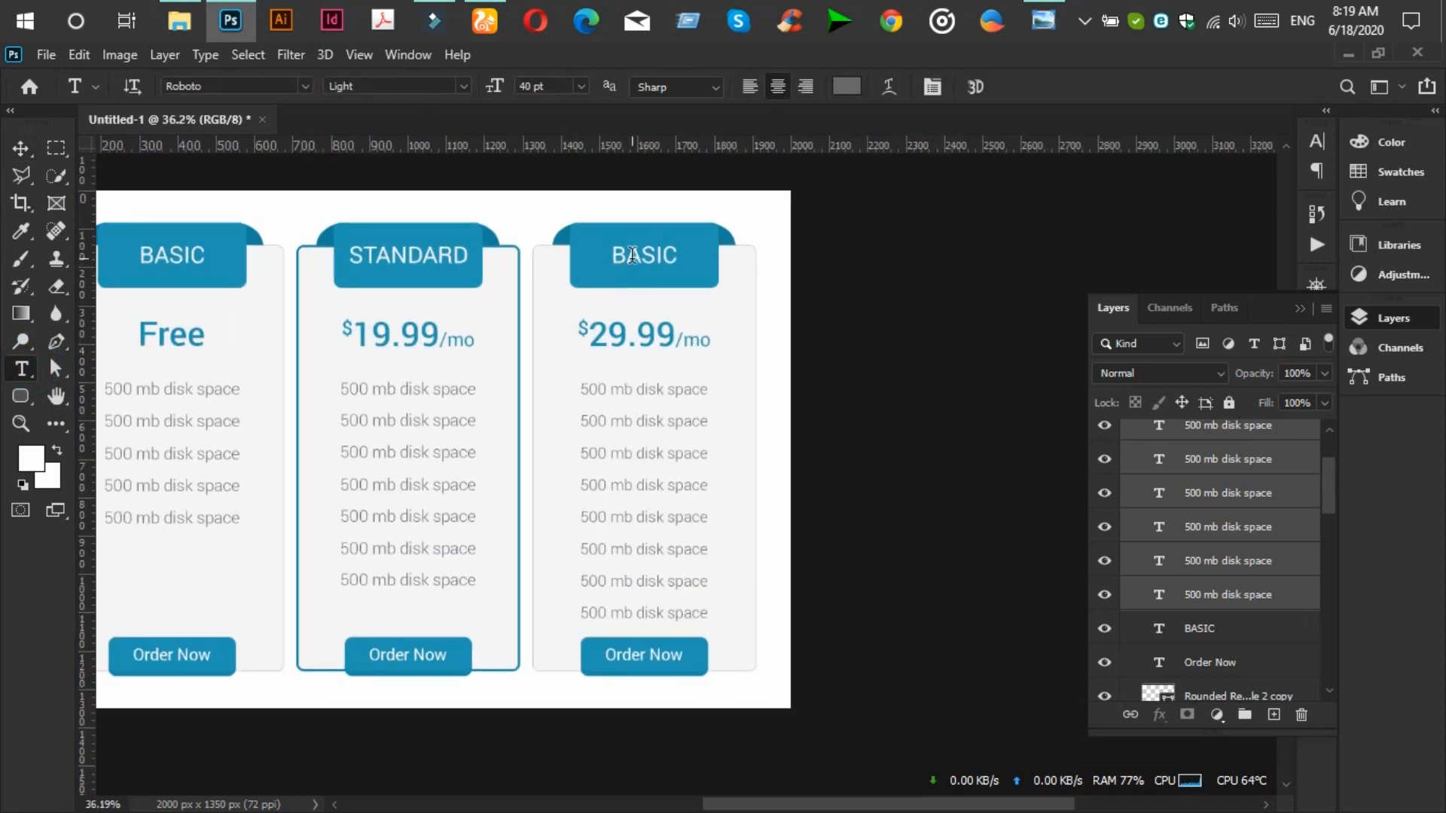
{"action": "double_click", "coordinate": [632, 256]}
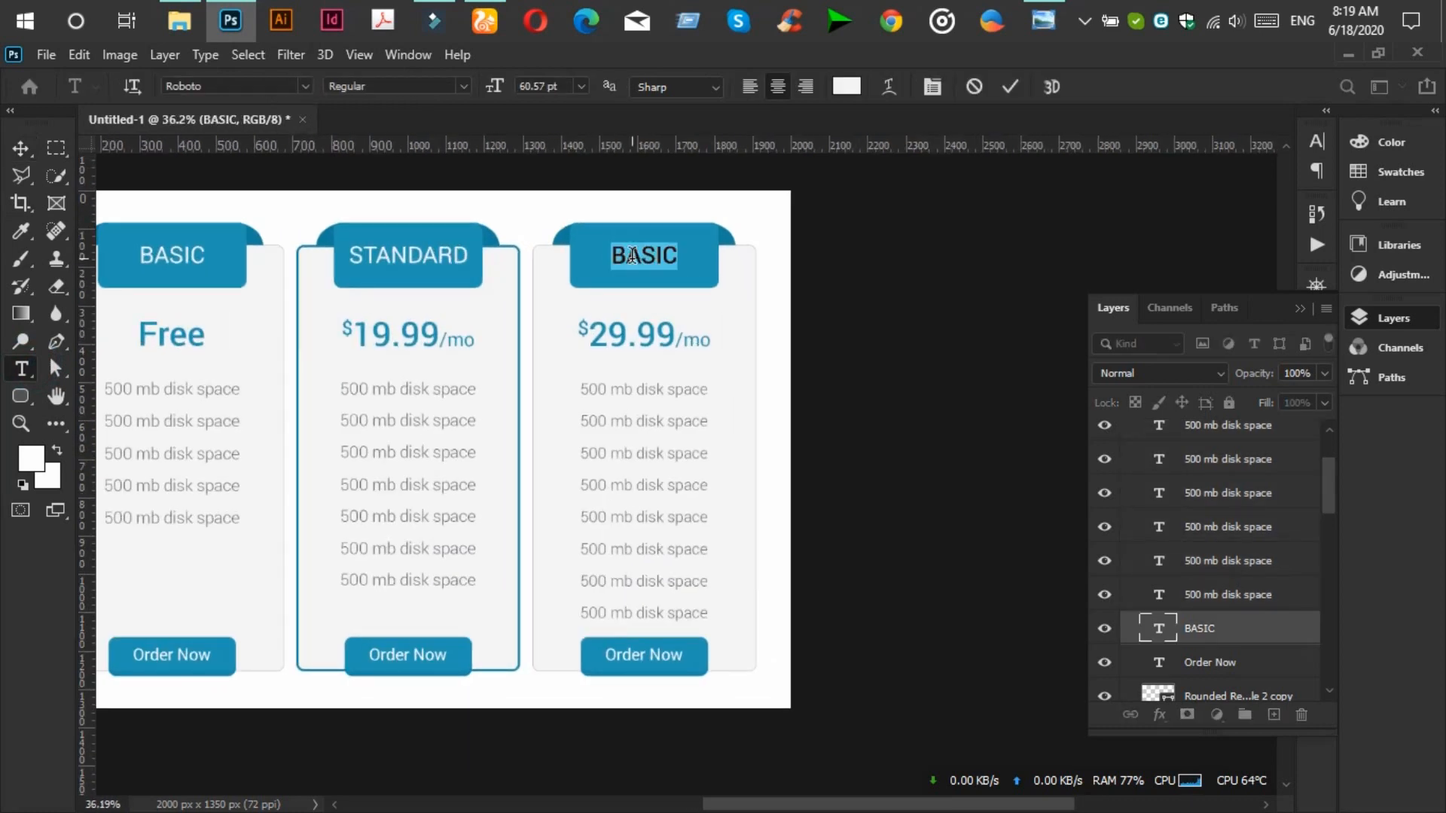
{"action": "left_click", "coordinate": [632, 256]}
{"action": "key", "text": "ctrl+a"}
{"action": "type", "text": "PREMIUM"}
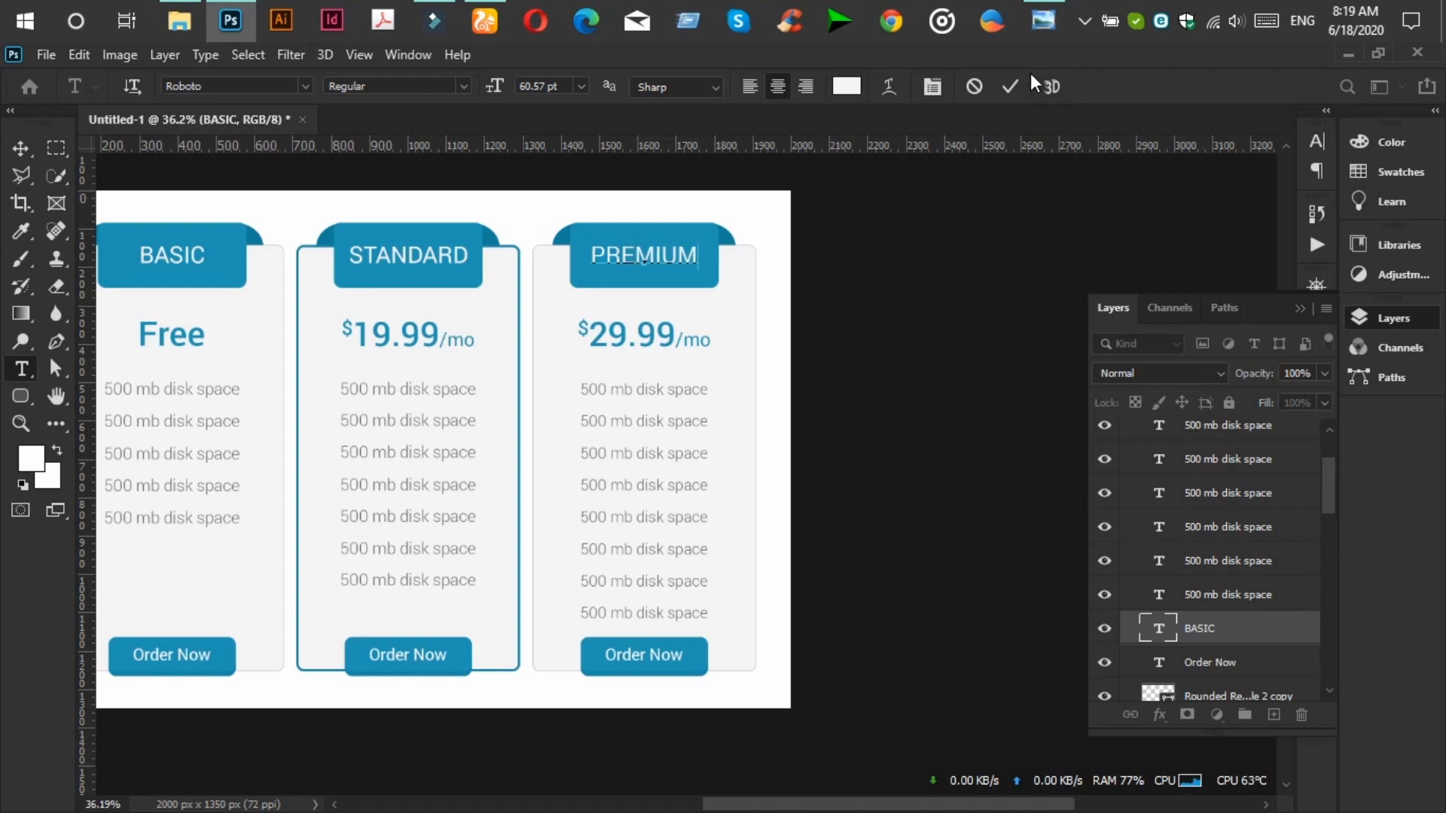
{"action": "key", "text": "ctrl+Return"}
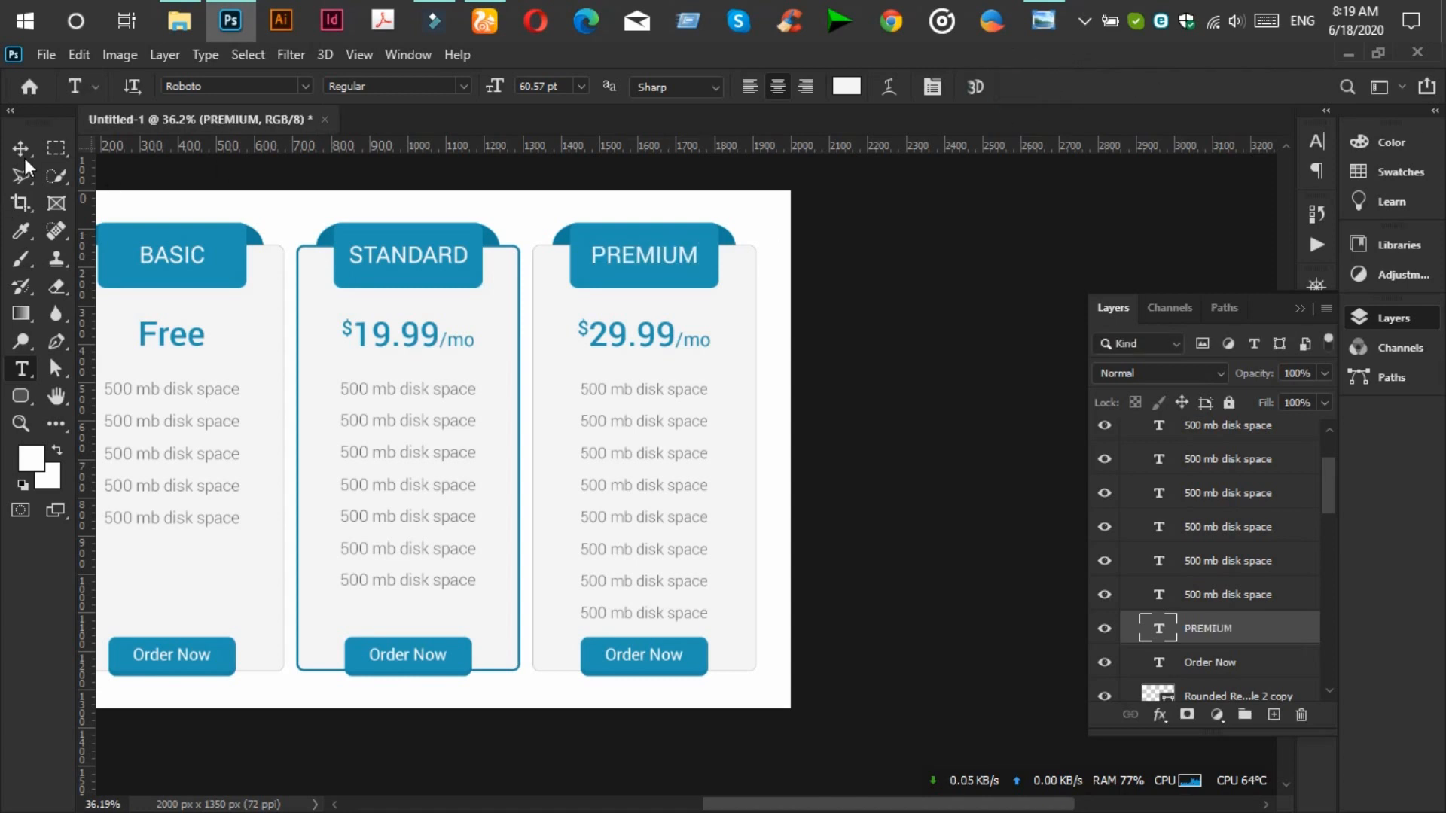
{"action": "left_click", "coordinate": [20, 148]}
Try the BASIC column's five "500 mb disk space" lines at 35 pt, and settle on 37 pt.
{"action": "scroll", "coordinate": [253, 548], "scroll_direction": "down", "scroll_amount": 2}
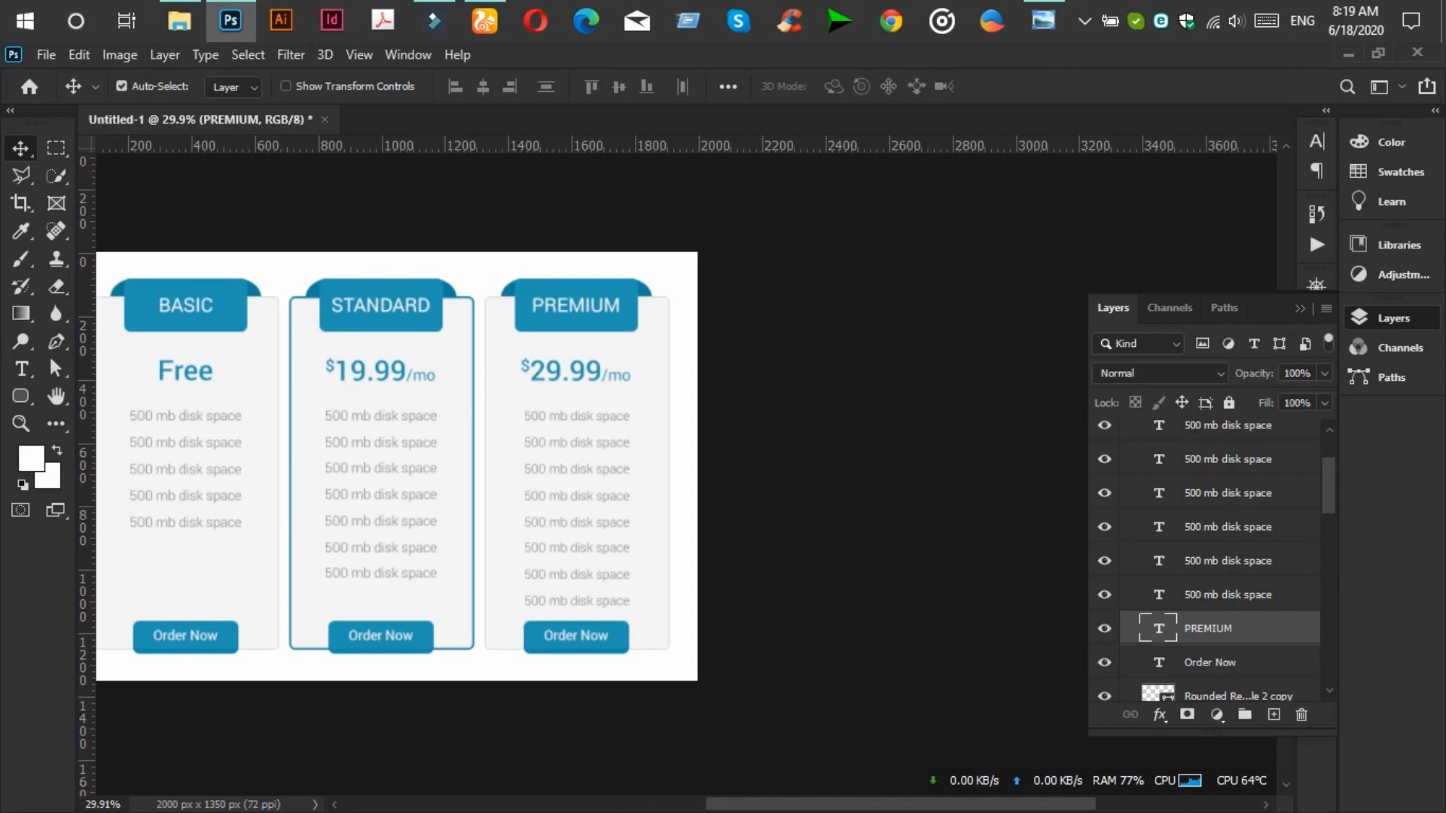
{"action": "left_click_drag", "start_coordinate": [819, 807], "coordinate": [778, 808]}
{"action": "left_click", "coordinate": [346, 417]}
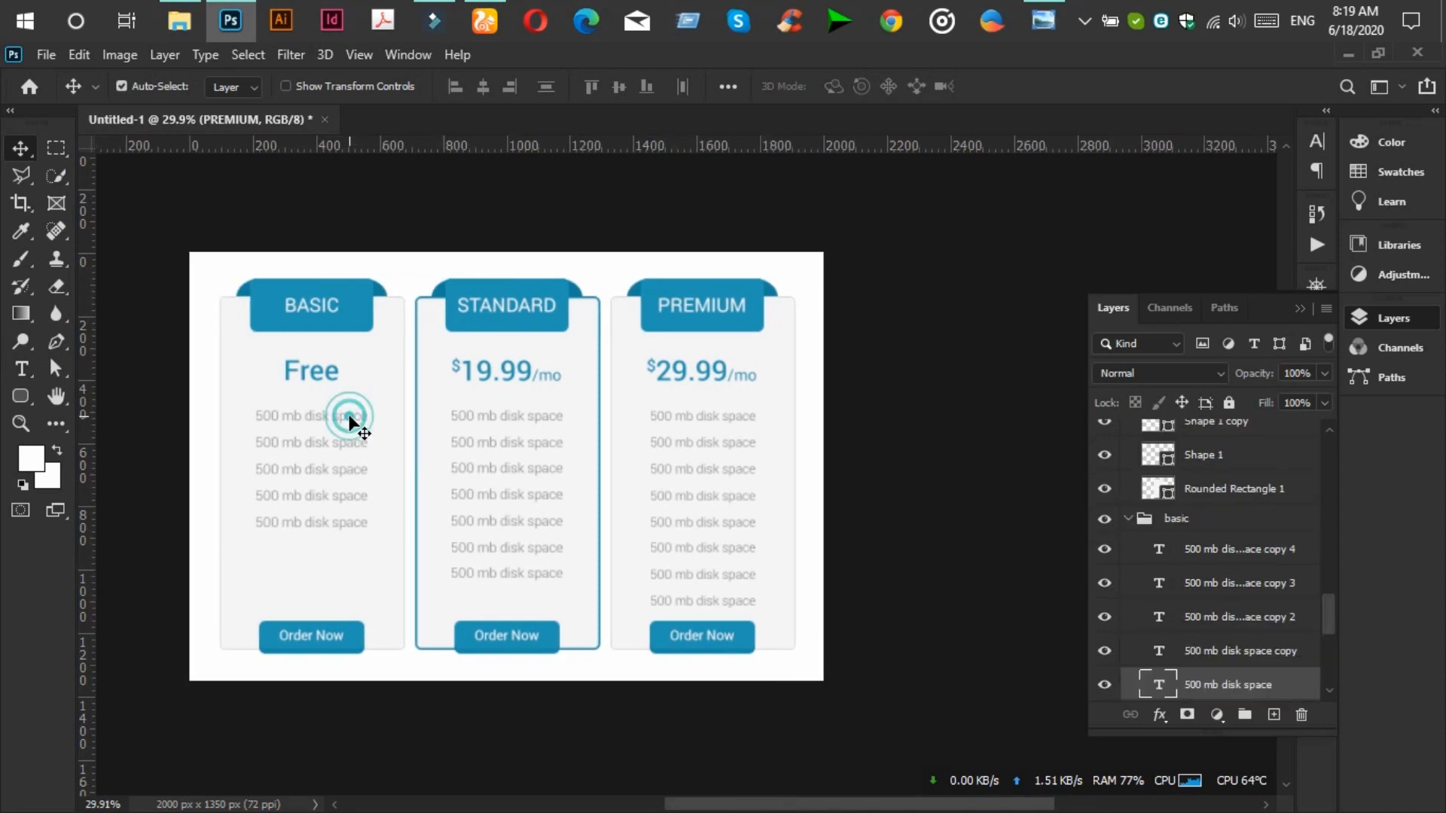
{"action": "left_click", "coordinate": [1238, 553], "text": "shift"}
{"action": "left_click", "coordinate": [21, 368]}
{"action": "left_click_drag", "start_coordinate": [546, 86], "coordinate": [511, 85]}
{"action": "type", "text": "35"}
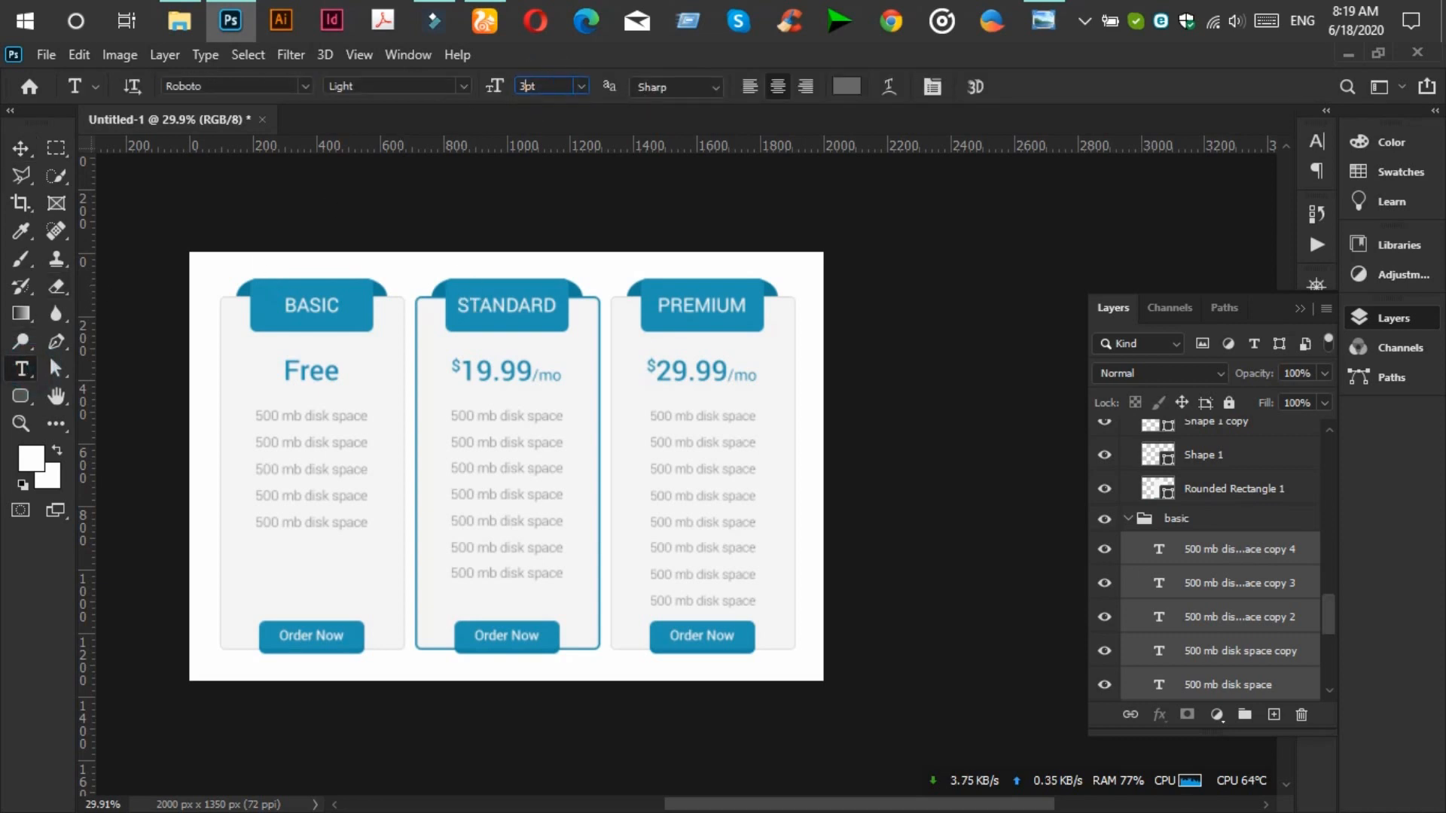
{"action": "key", "text": "Return"}
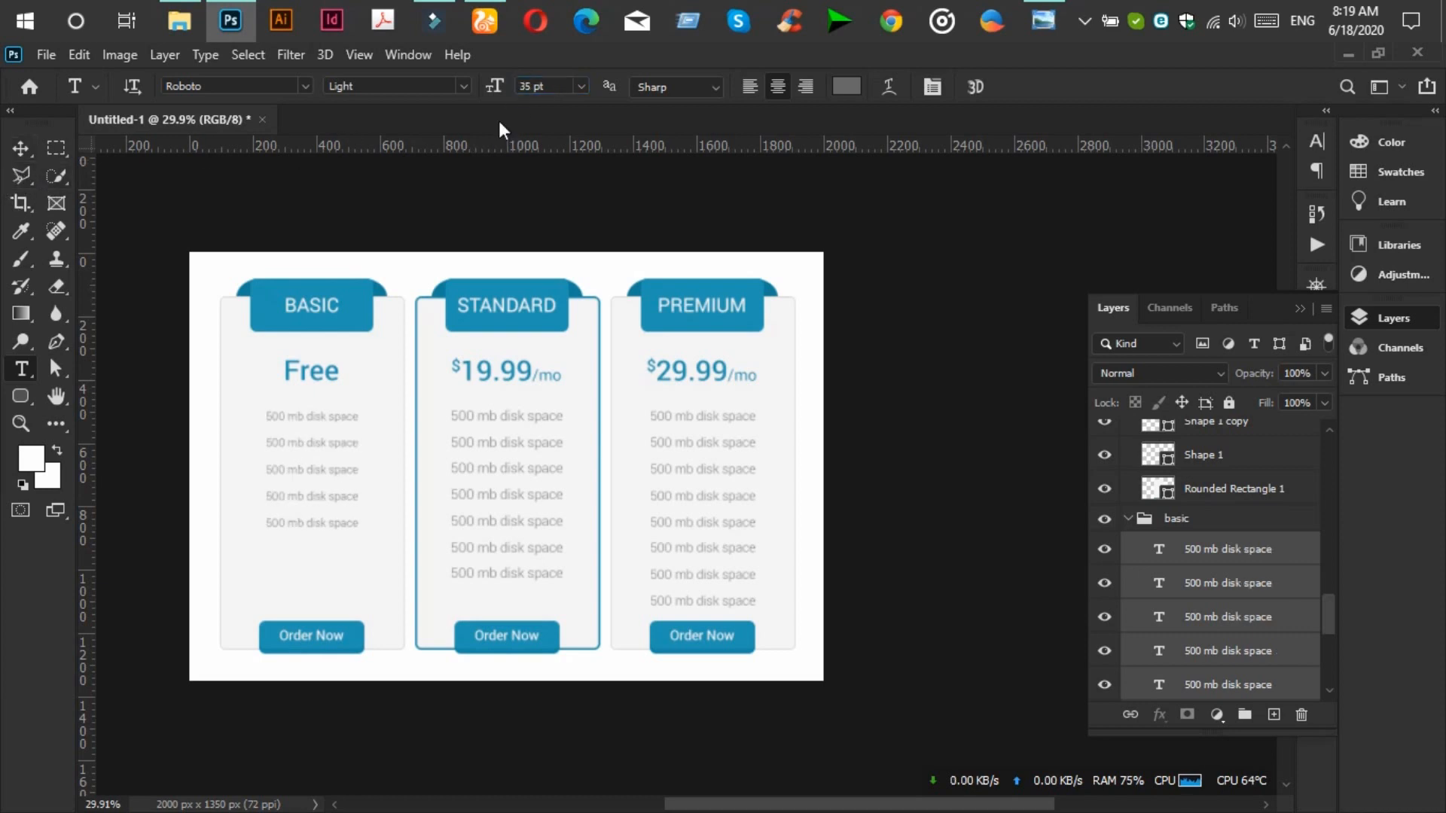
{"action": "key", "text": "BackSpace"}
{"action": "type", "text": "7"}
{"action": "key", "text": "Return"}
{"action": "left_click", "coordinate": [23, 149]}
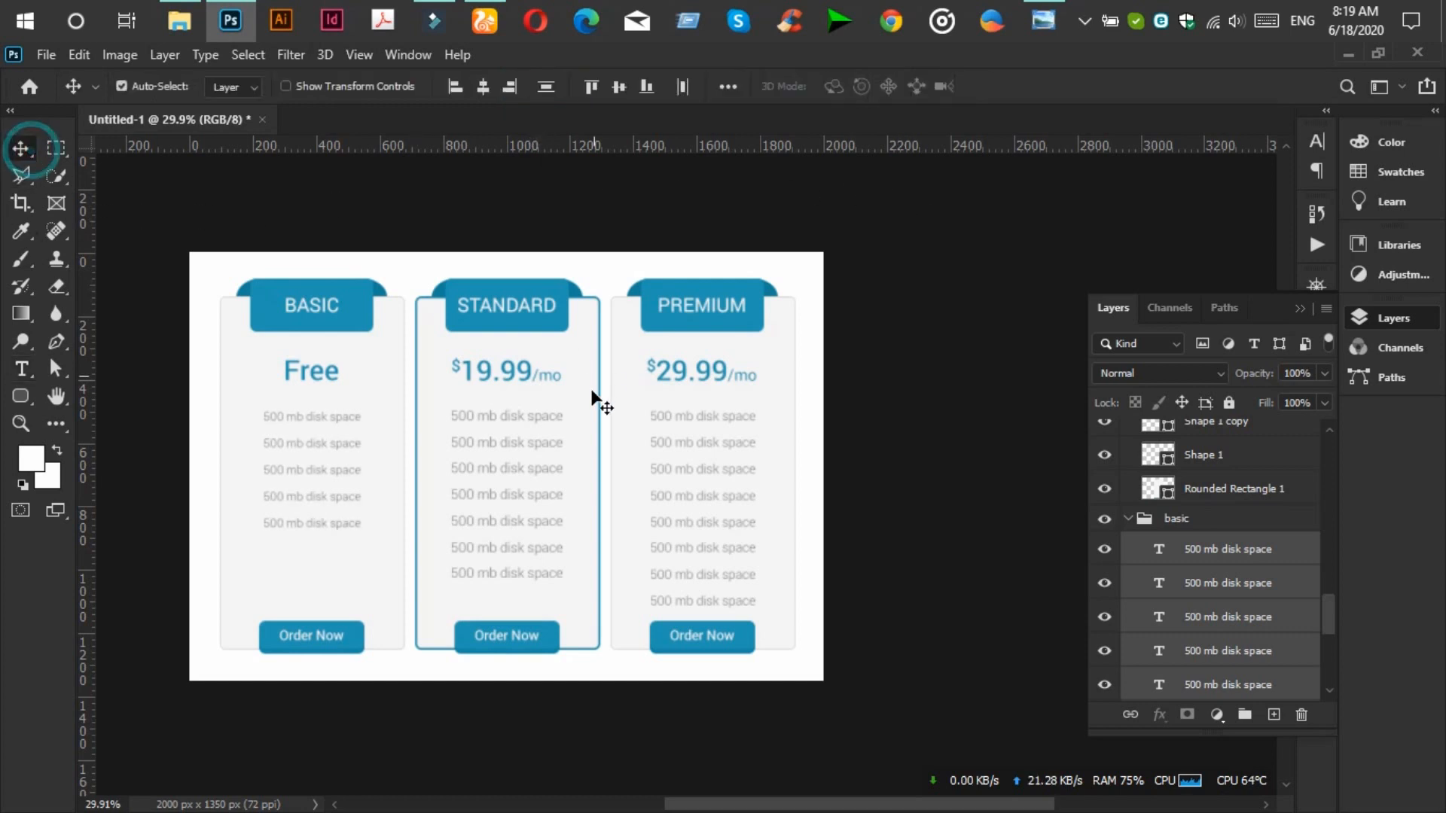
Set the font size of all the STANDARD column's "500 mb disk space" lines to 37 pt.
{"action": "left_click", "coordinate": [499, 417]}
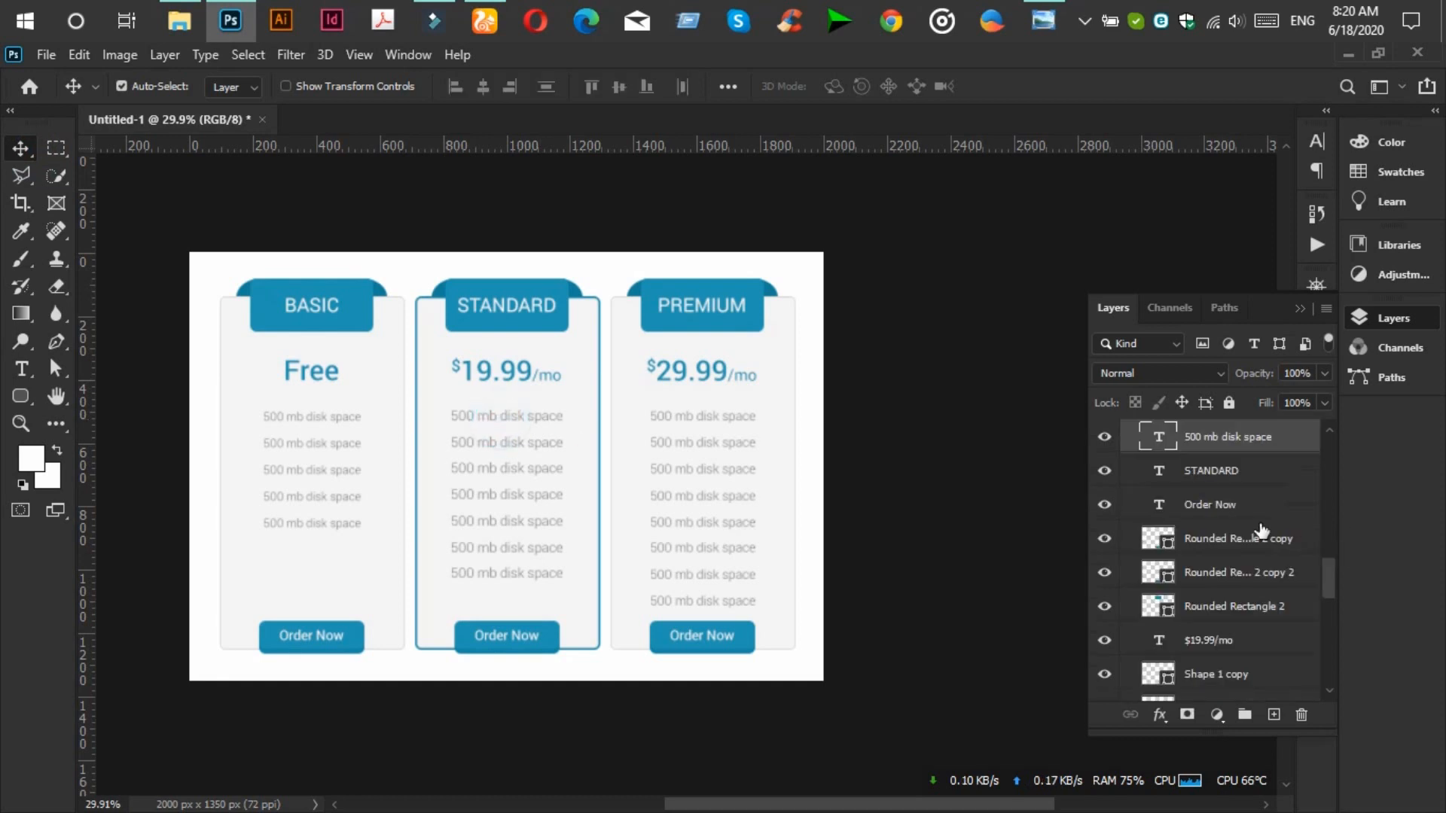
{"action": "scroll", "coordinate": [1229, 536], "scroll_direction": "up", "scroll_amount": 3}
{"action": "left_click", "coordinate": [1224, 527], "text": "shift"}
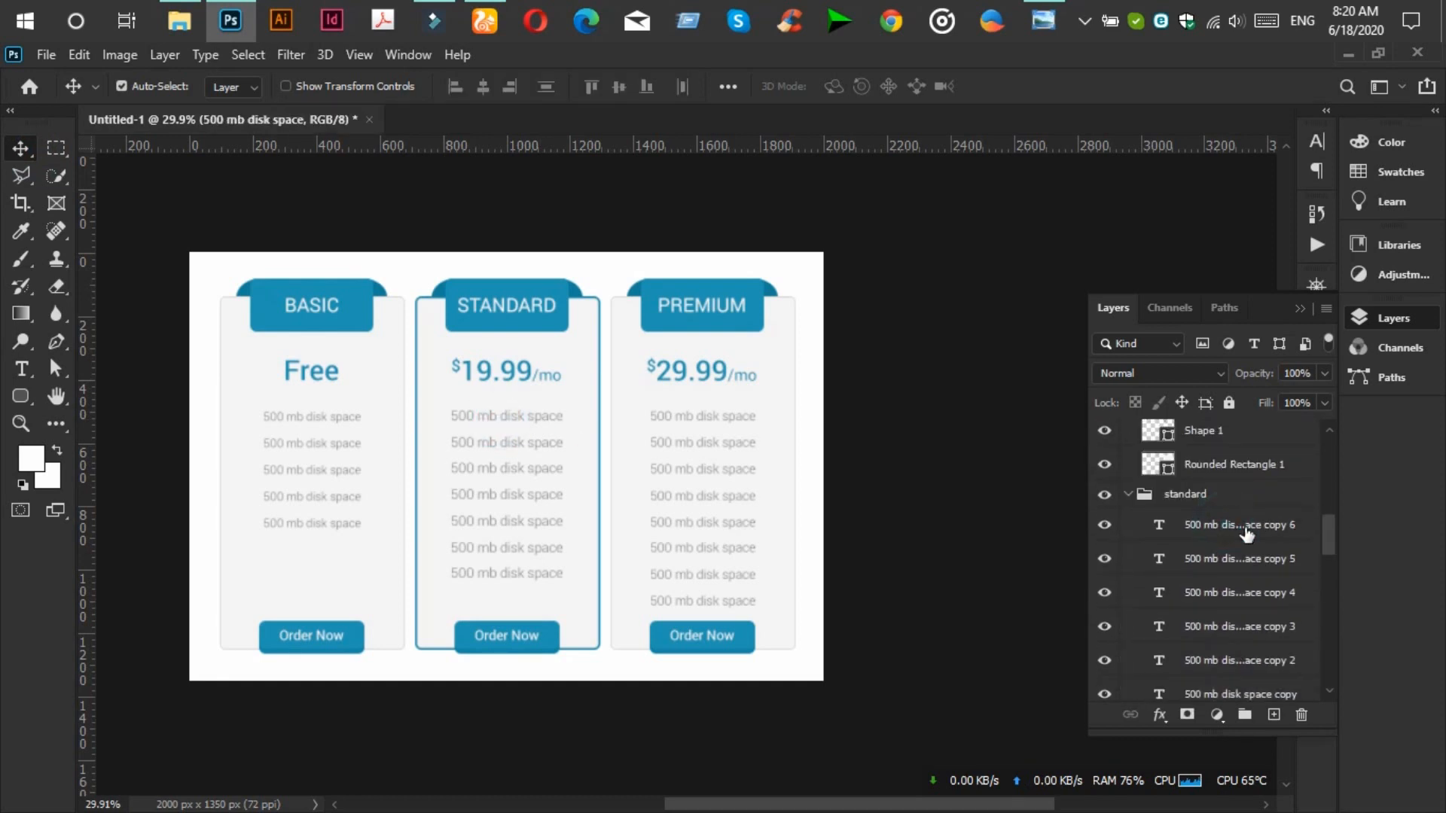
{"action": "left_click", "coordinate": [20, 378]}
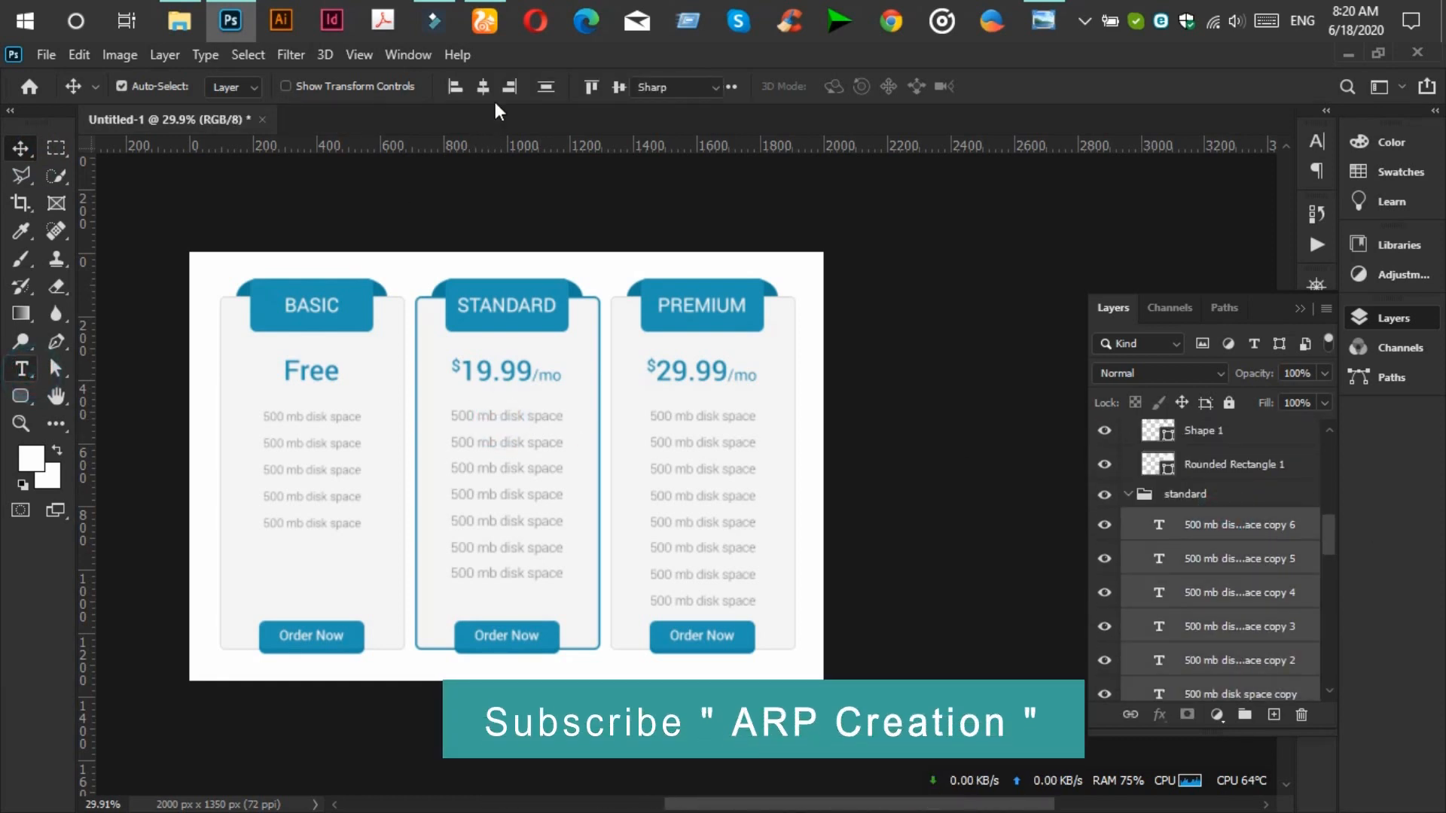
{"action": "double_click", "coordinate": [543, 87]}
{"action": "key", "text": "BackSpace"}
{"action": "type", "text": "37"}
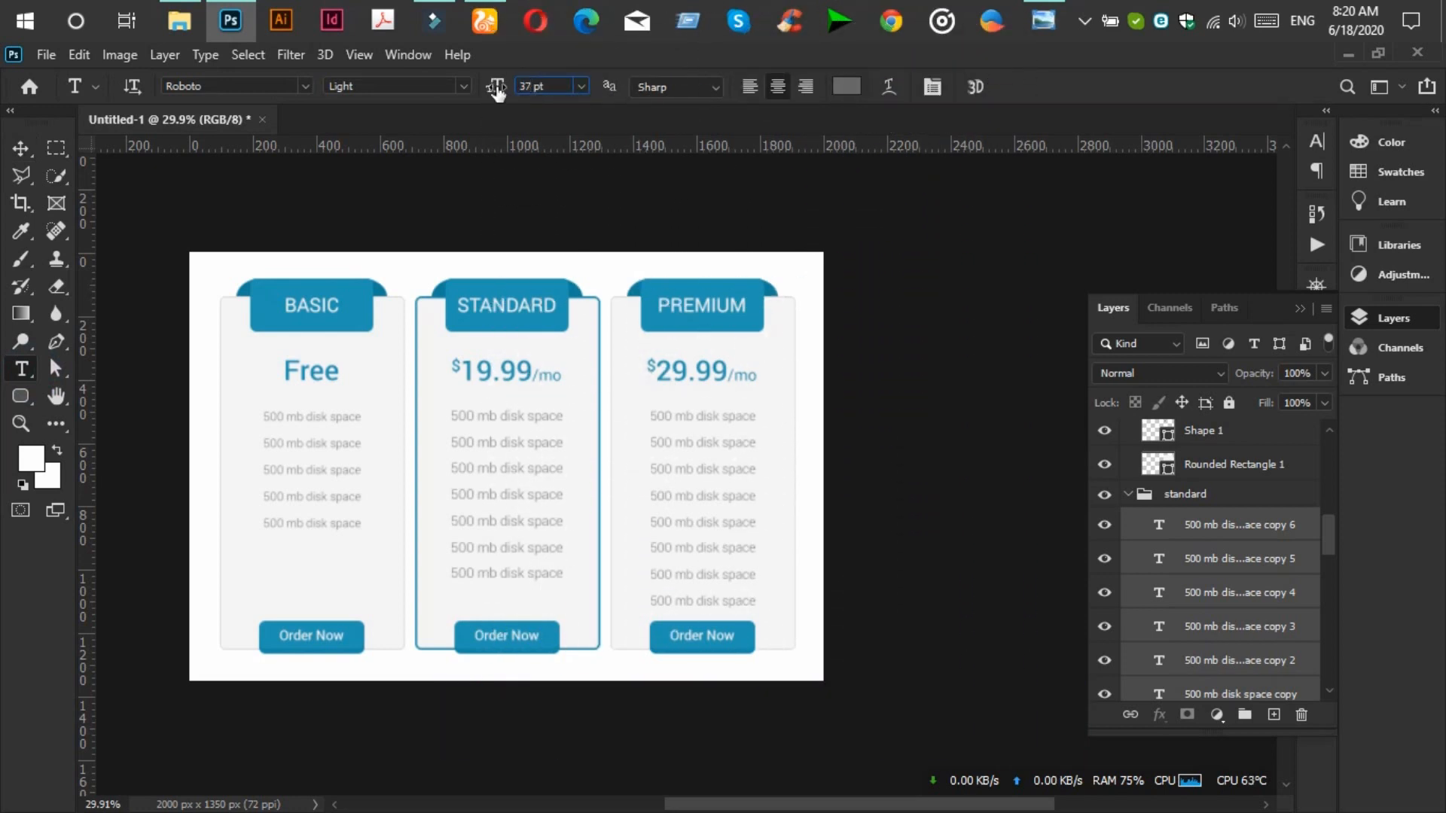
{"action": "key", "text": "Return"}
{"action": "left_click", "coordinate": [21, 149]}
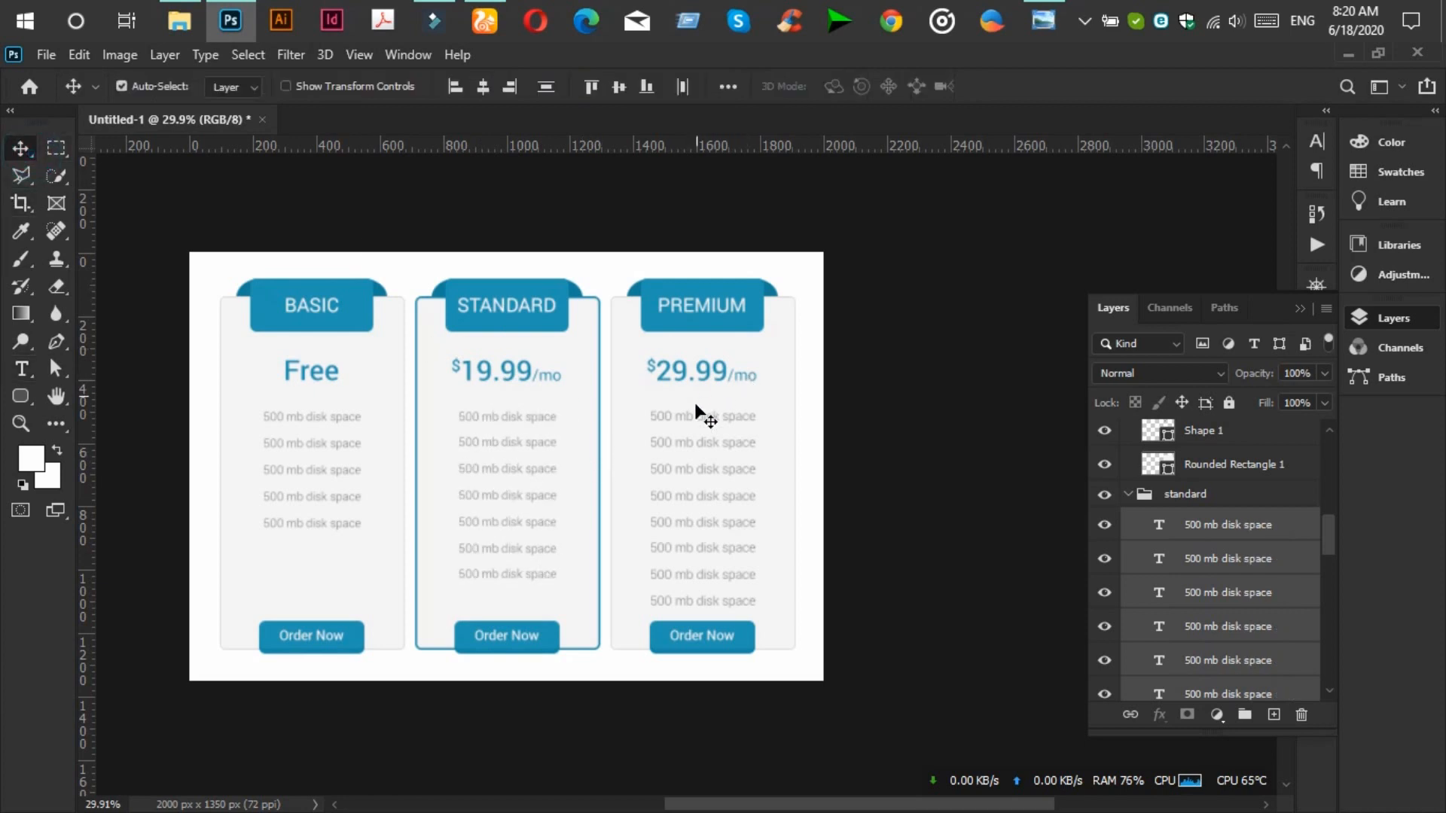
Set the font size of all the PREMIUM column's "500 mb disk space" lines to 37 pt.
{"action": "left_click", "coordinate": [694, 422]}
{"action": "scroll", "coordinate": [1208, 523], "scroll_direction": "up", "scroll_amount": 3}
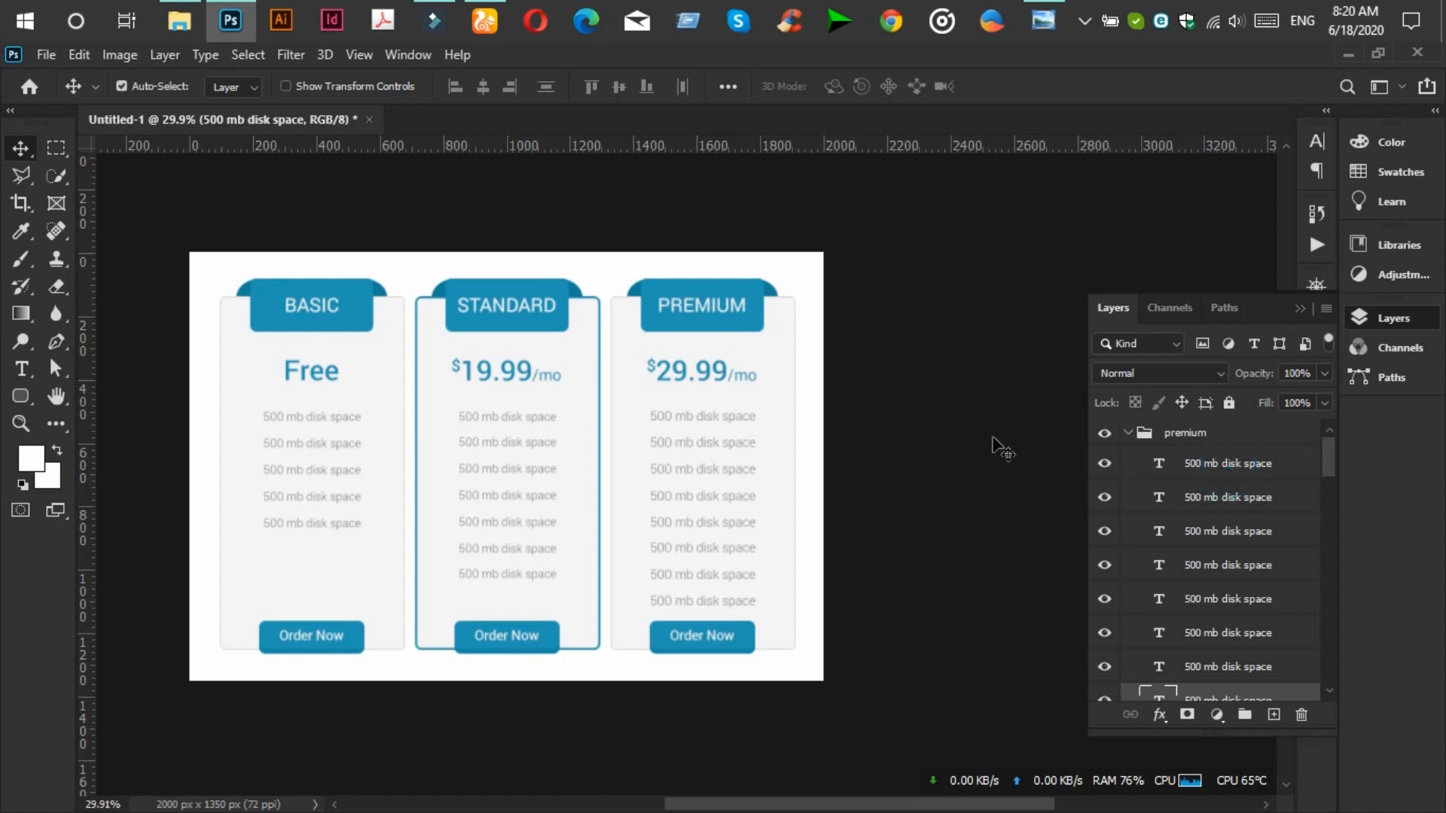
{"action": "left_click", "coordinate": [21, 368]}
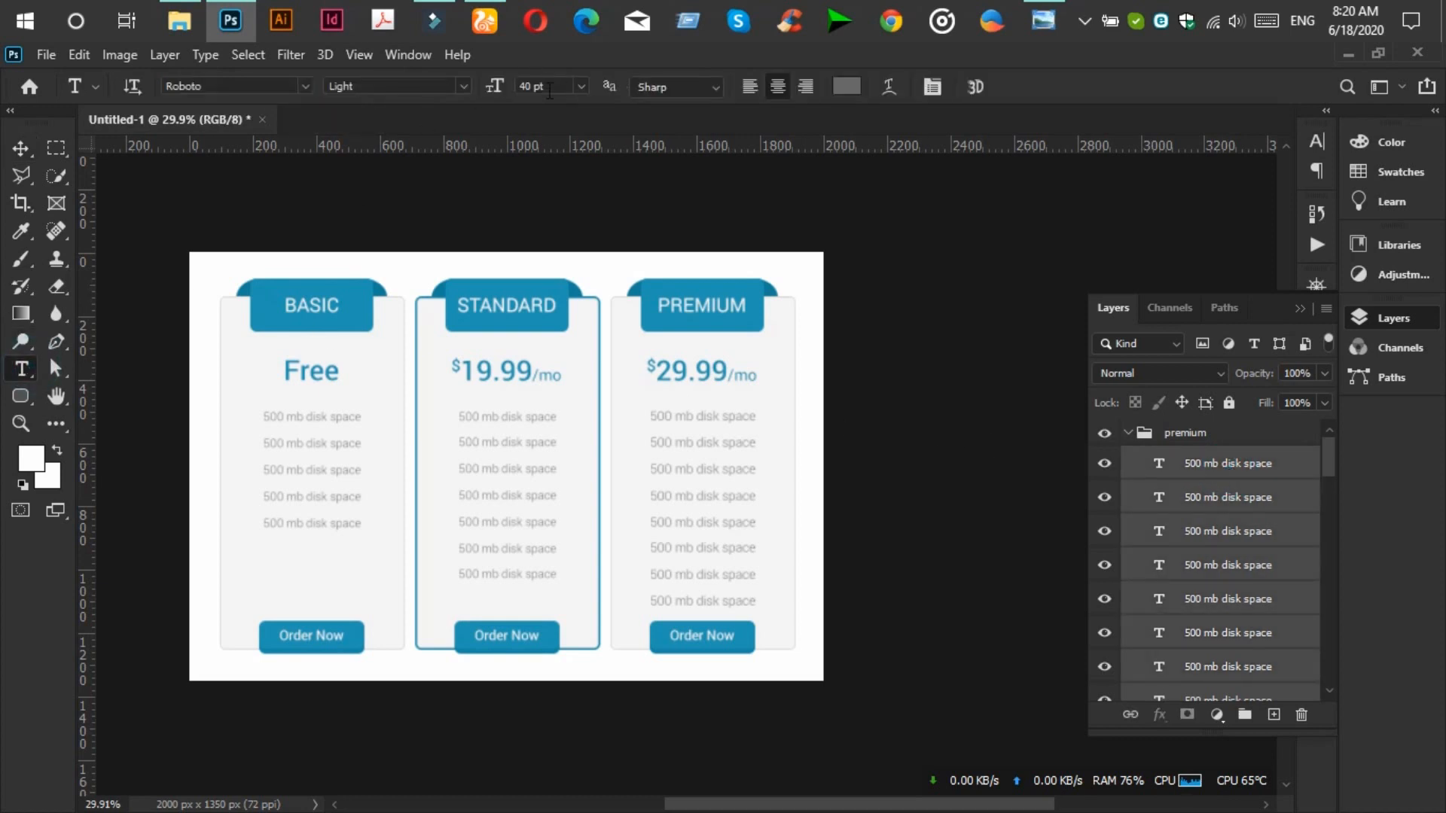
{"action": "left_click", "coordinate": [535, 88]}
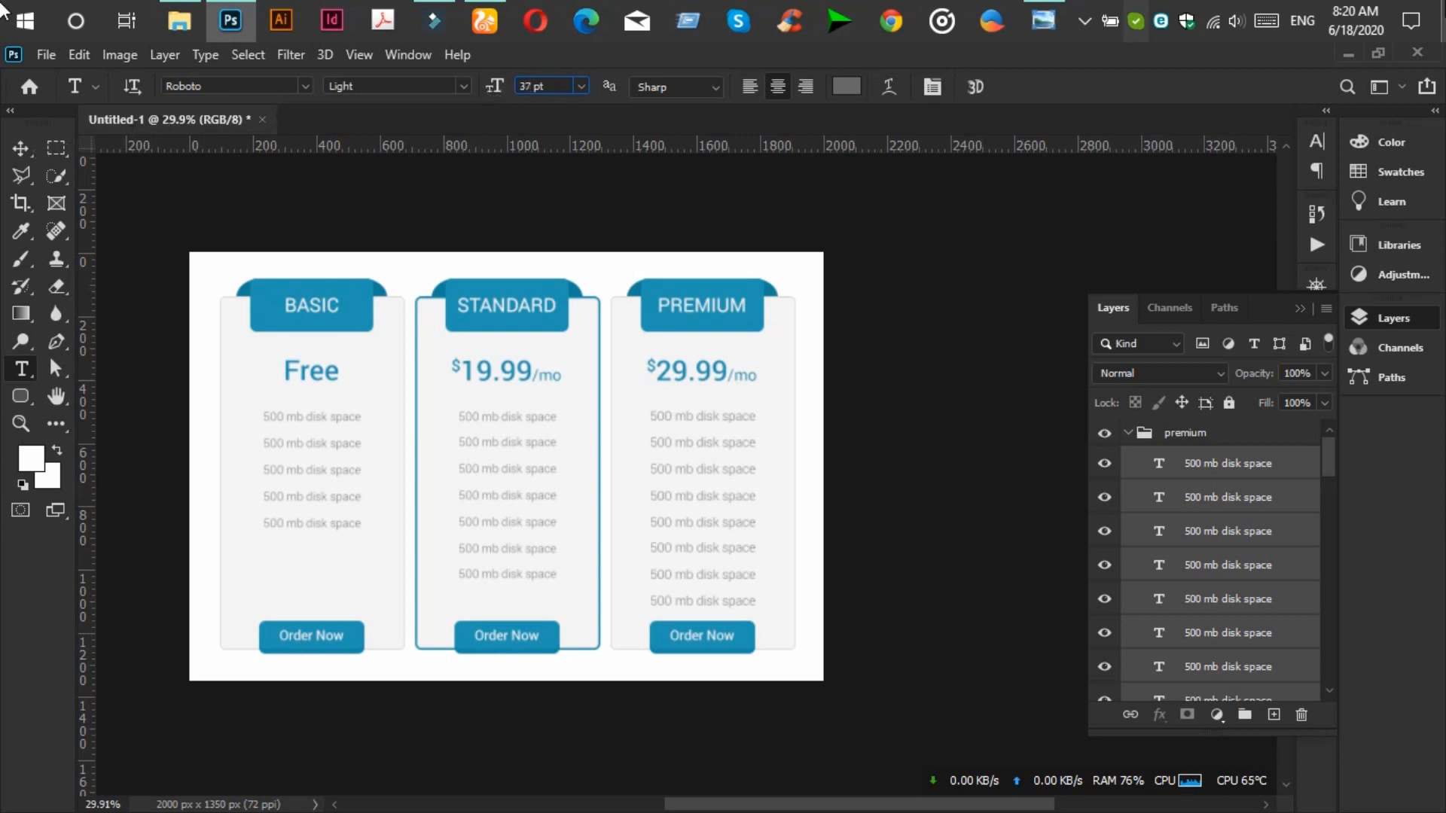
{"action": "left_click", "coordinate": [33, 151]}
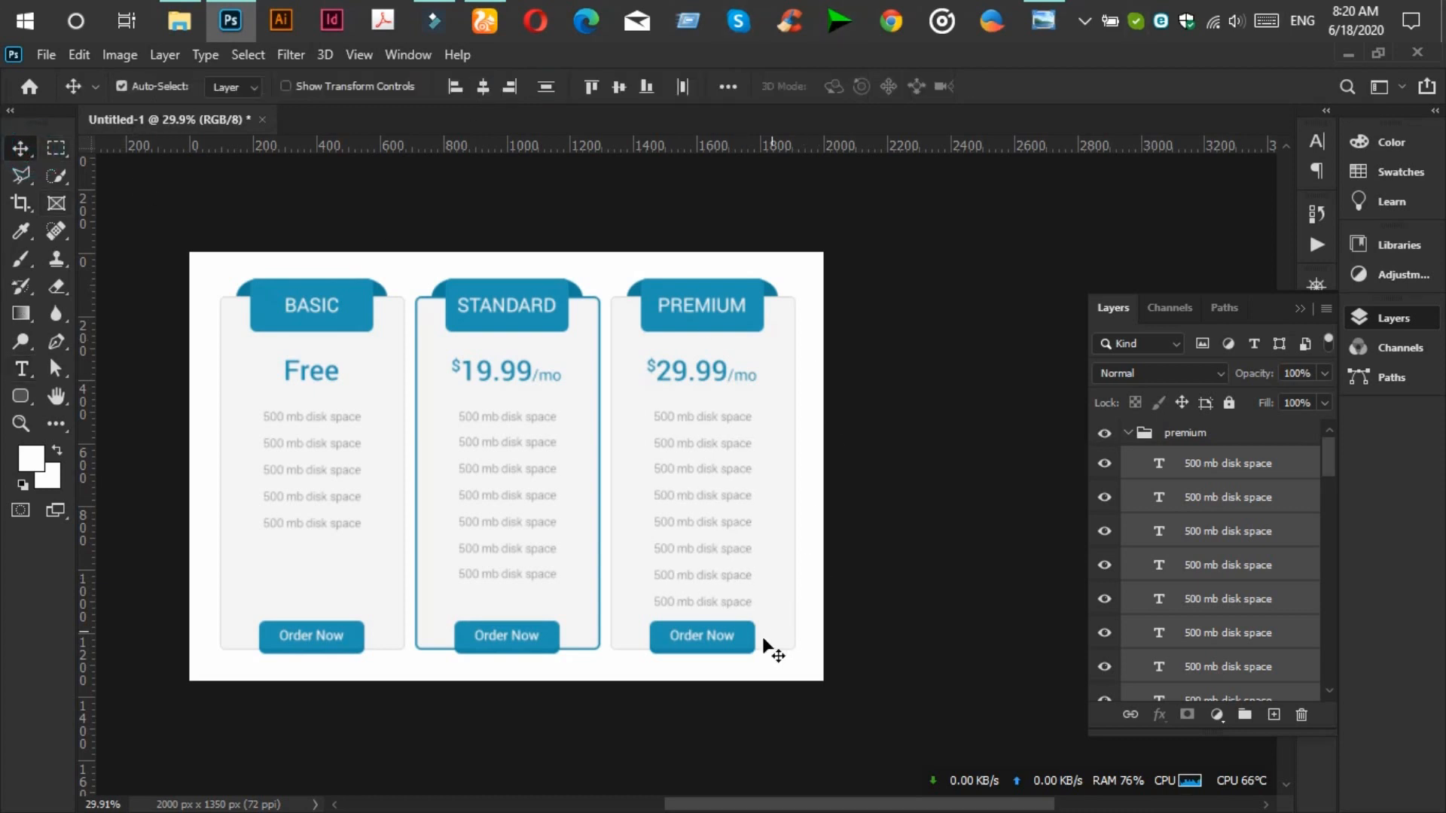
Delete the lowest "500 mb disk space" line from both the STANDARD and PREMIUM columns.
{"action": "scroll", "coordinate": [704, 644], "scroll_direction": "up", "scroll_amount": 3}
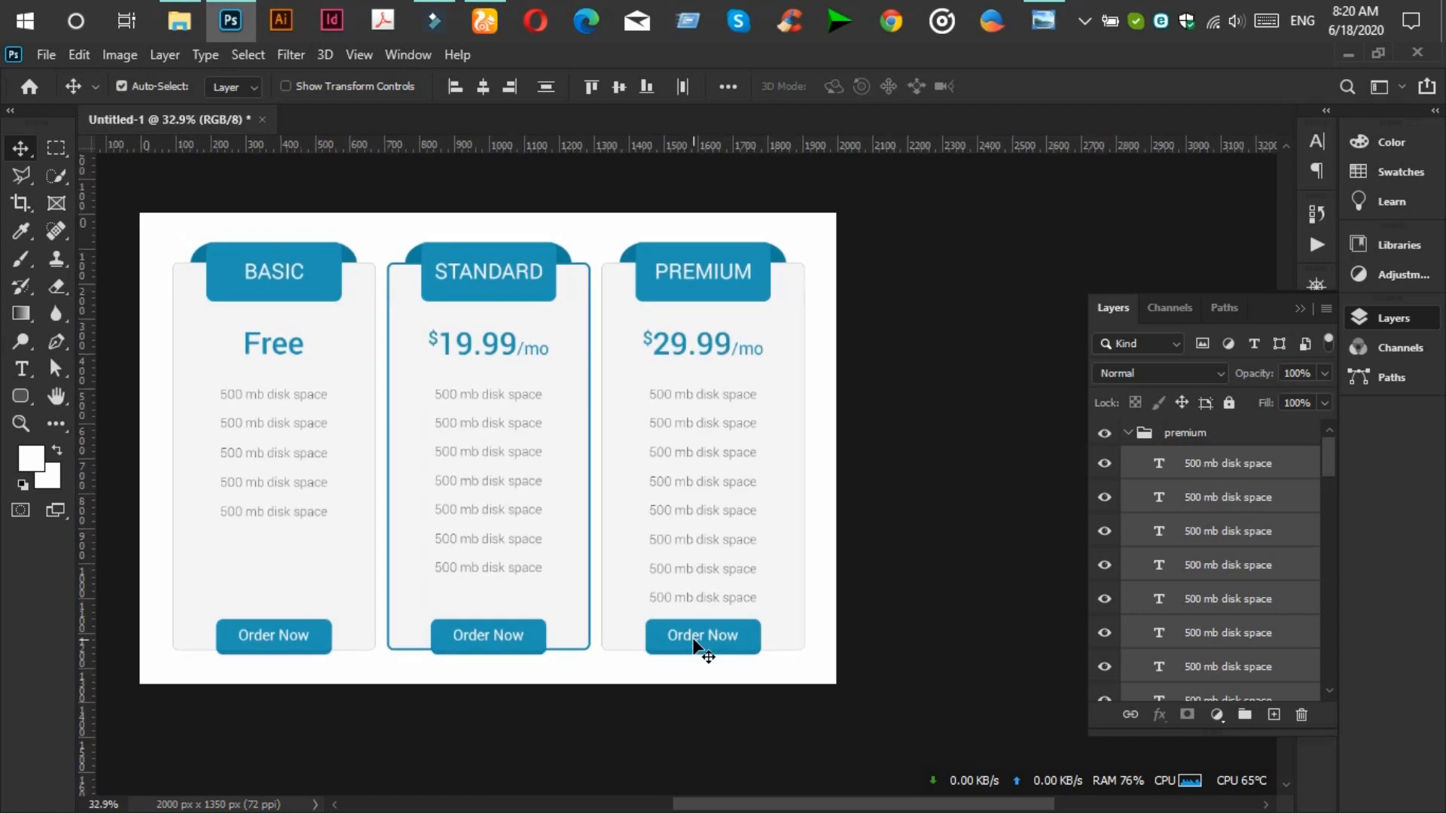
{"action": "scroll", "coordinate": [694, 642], "scroll_direction": "down", "scroll_amount": 2}
{"action": "left_click", "coordinate": [473, 708]}
{"action": "left_click", "coordinate": [521, 570]}
{"action": "left_click_drag", "start_coordinate": [521, 570], "coordinate": [700, 603]}
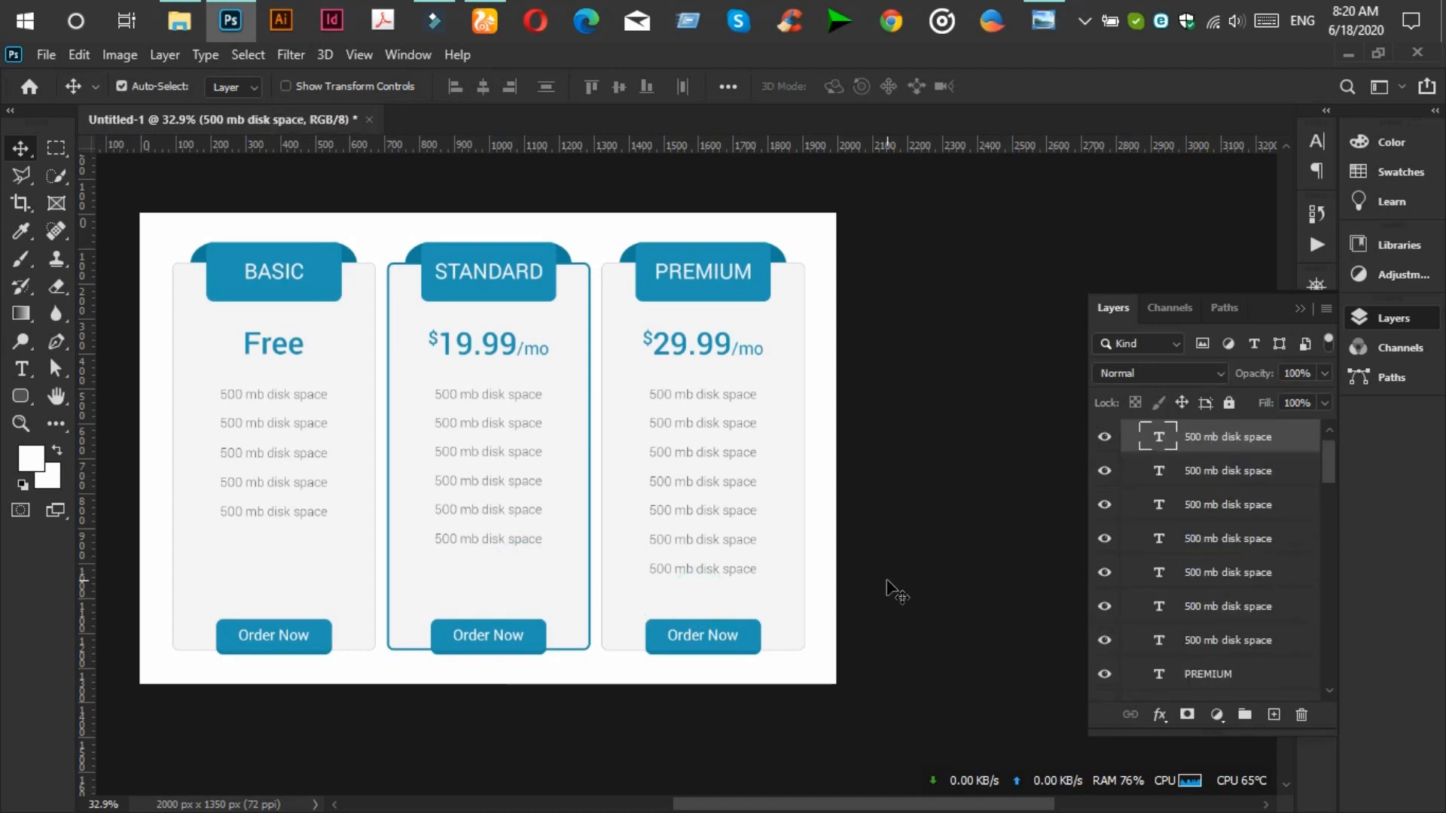
Collapse the premium, standard and basic layer groups and deselect all layers.
{"action": "scroll", "coordinate": [889, 584], "scroll_direction": "down", "scroll_amount": 2}
{"action": "scroll", "coordinate": [1310, 487], "scroll_direction": "up", "scroll_amount": 1}
{"action": "left_click", "coordinate": [1128, 433]}
{"action": "scroll", "coordinate": [663, 625], "scroll_direction": "up", "scroll_amount": 1}
{"action": "left_click", "coordinate": [872, 683]}
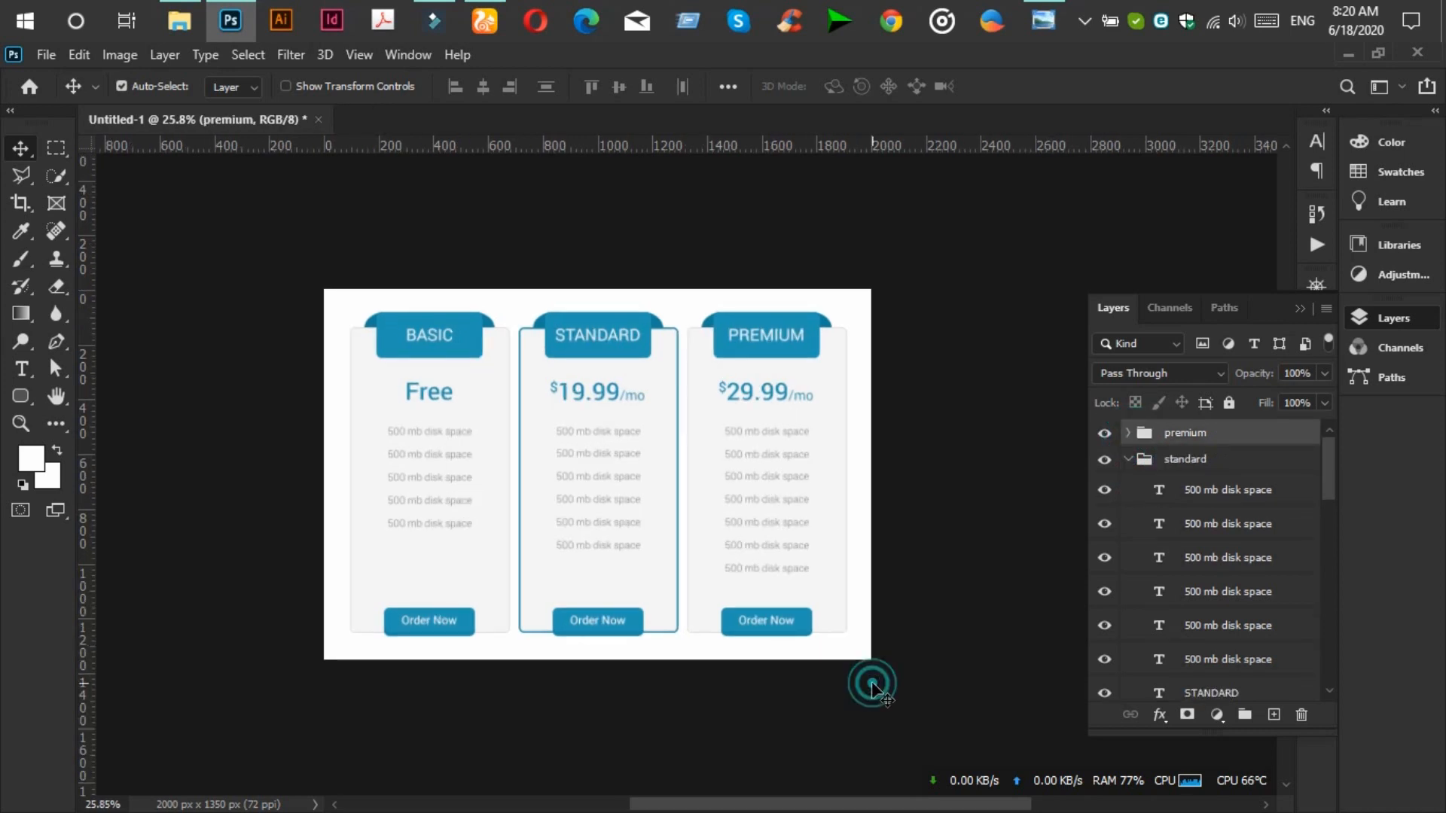
{"action": "left_click", "coordinate": [1127, 458]}
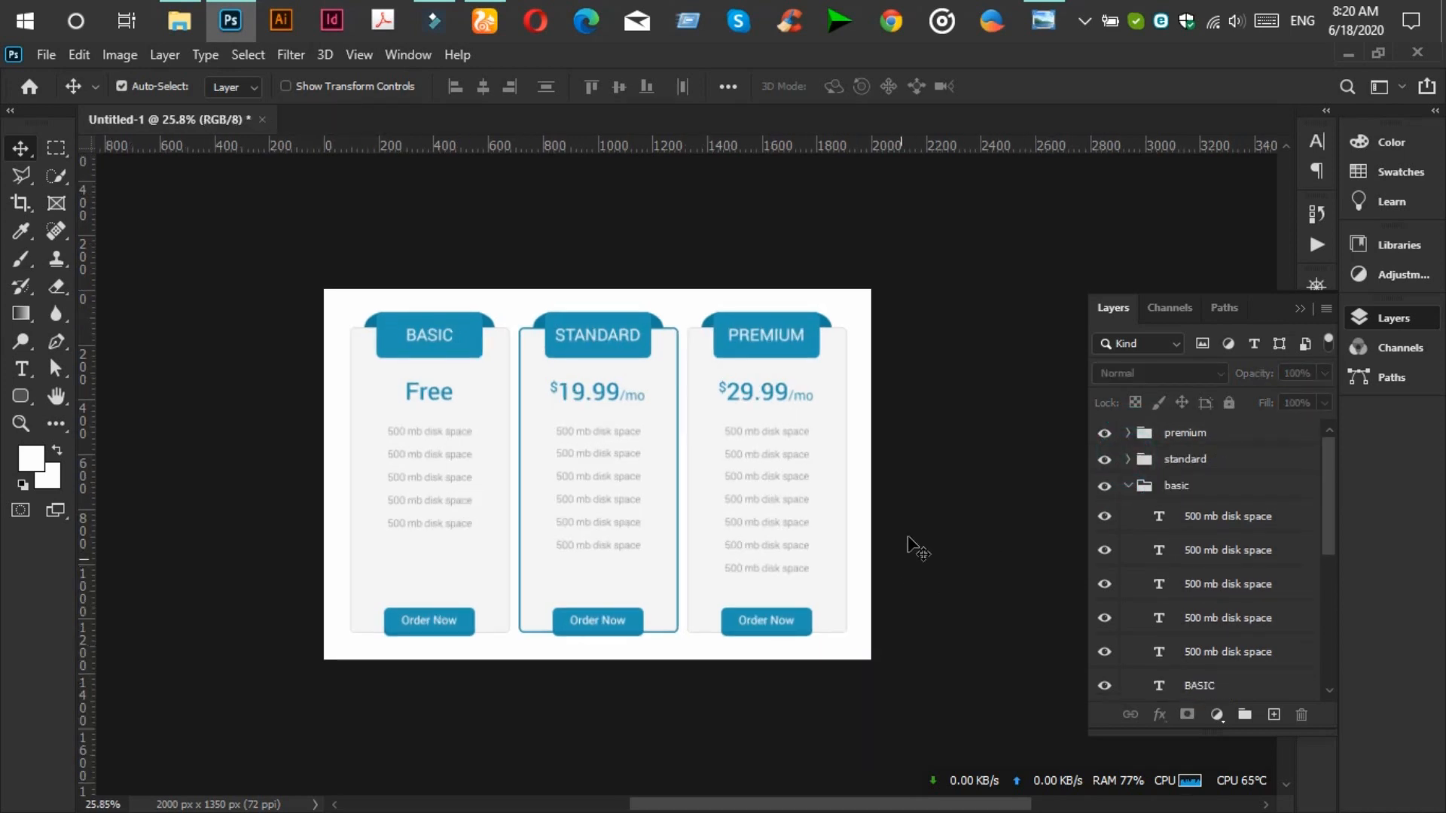
{"action": "left_click", "coordinate": [1127, 486]}
{"action": "left_click", "coordinate": [955, 471]}
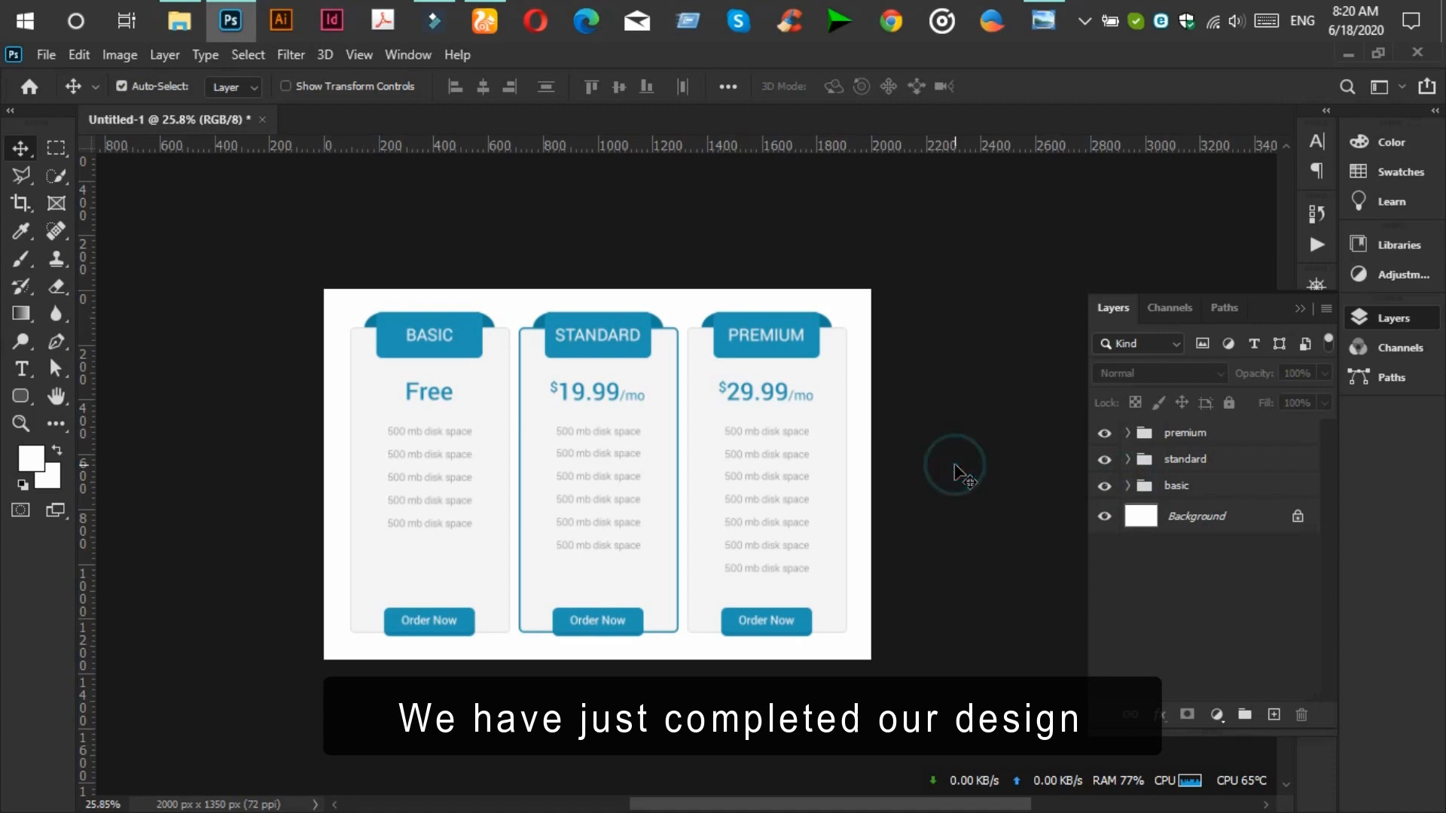
View the finished pricing table enlarged, then minimize Photoshop and refresh the desktop.
{"action": "scroll", "coordinate": [572, 523], "scroll_direction": "up", "scroll_amount": 3}
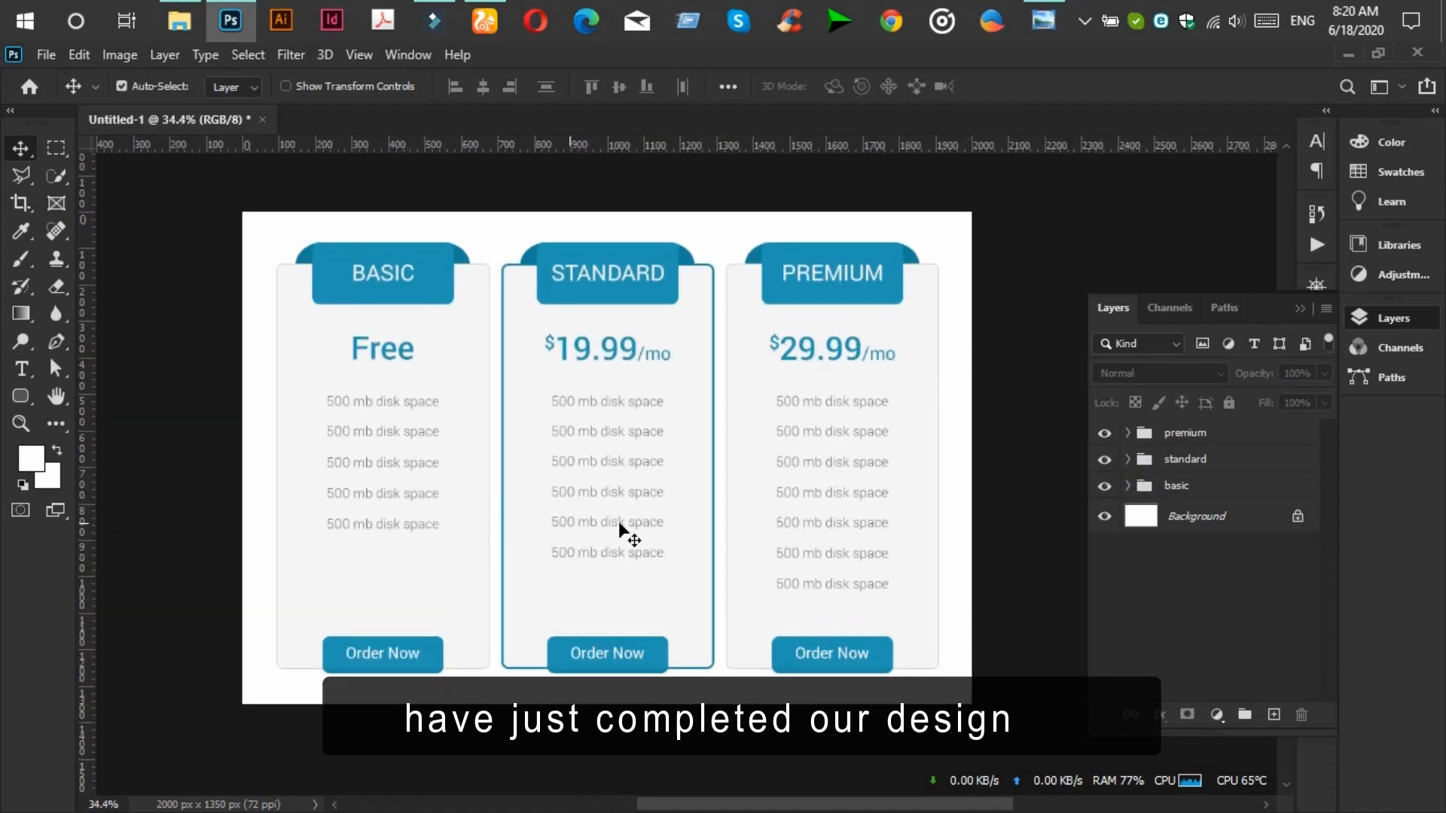
{"action": "left_click", "coordinate": [1348, 55]}
{"action": "right_click", "coordinate": [473, 147]}
{"action": "left_click", "coordinate": [567, 203]}
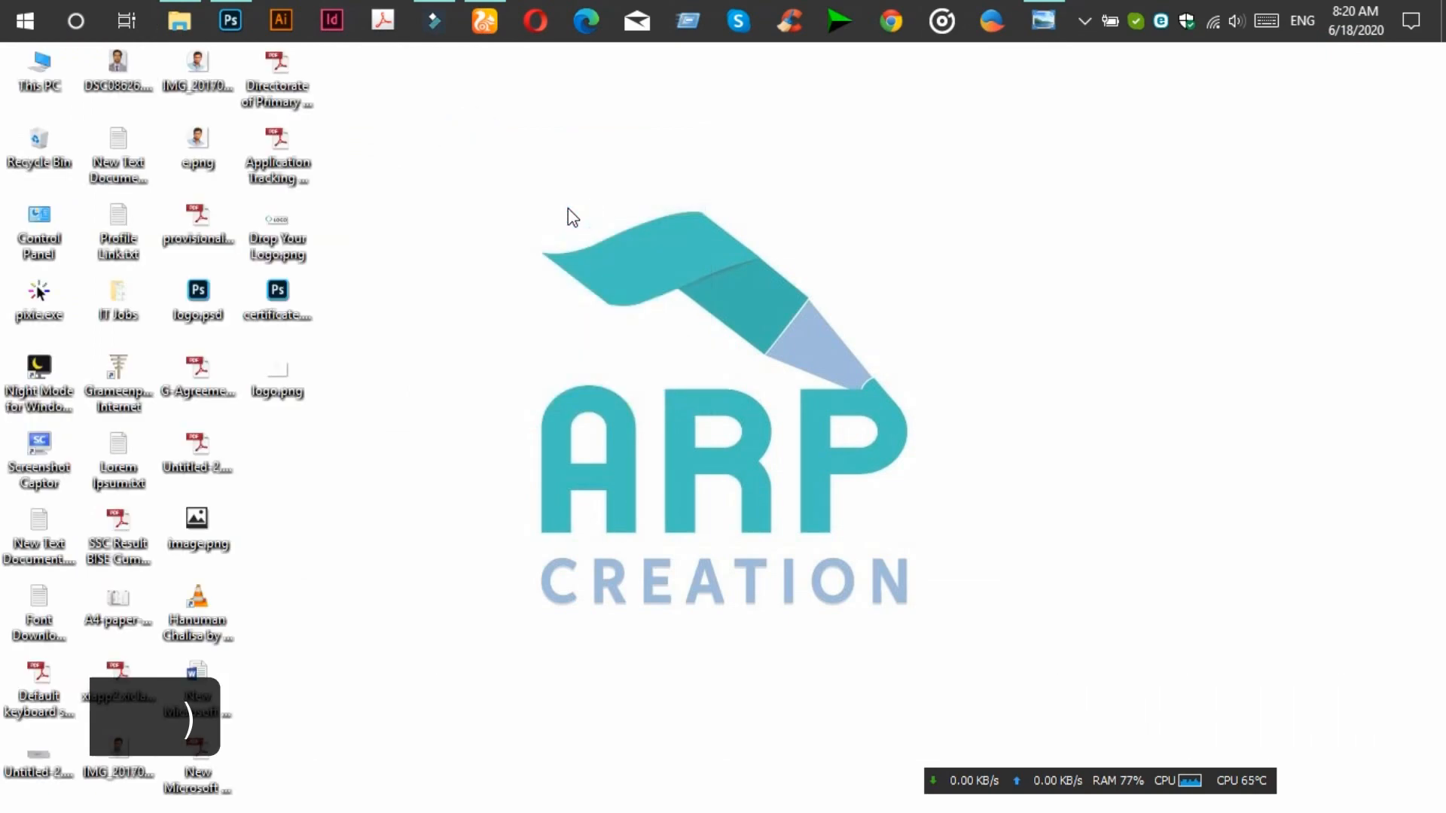